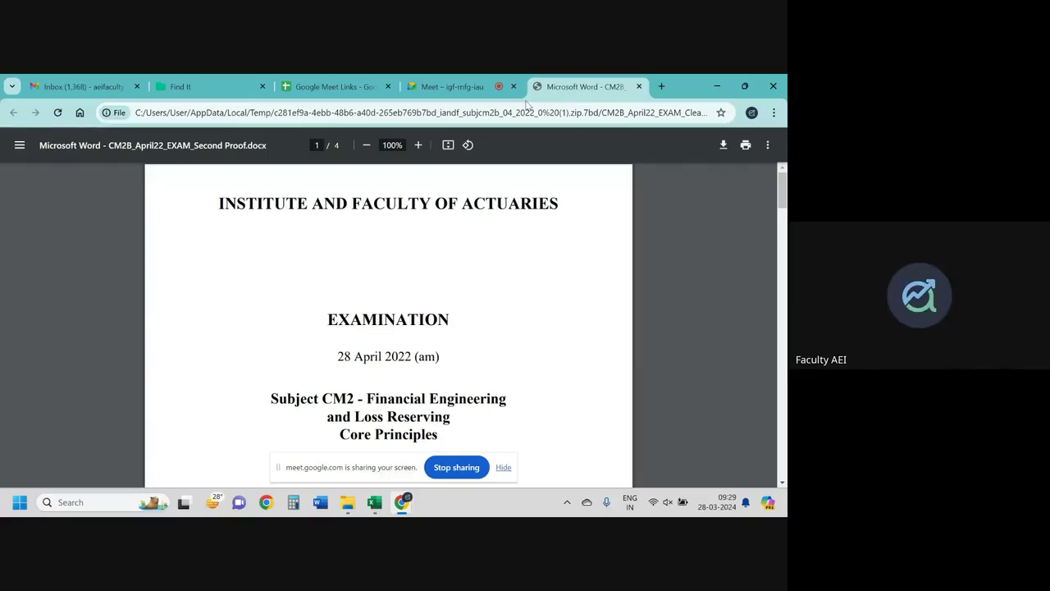
Scroll to question 3 and highlight its opening sentence about investing $1,000 in asset A or B.
scroll(533, 347, "down", 5)
scroll(535, 348, "down", 3)
scroll(535, 348, "down", 4)
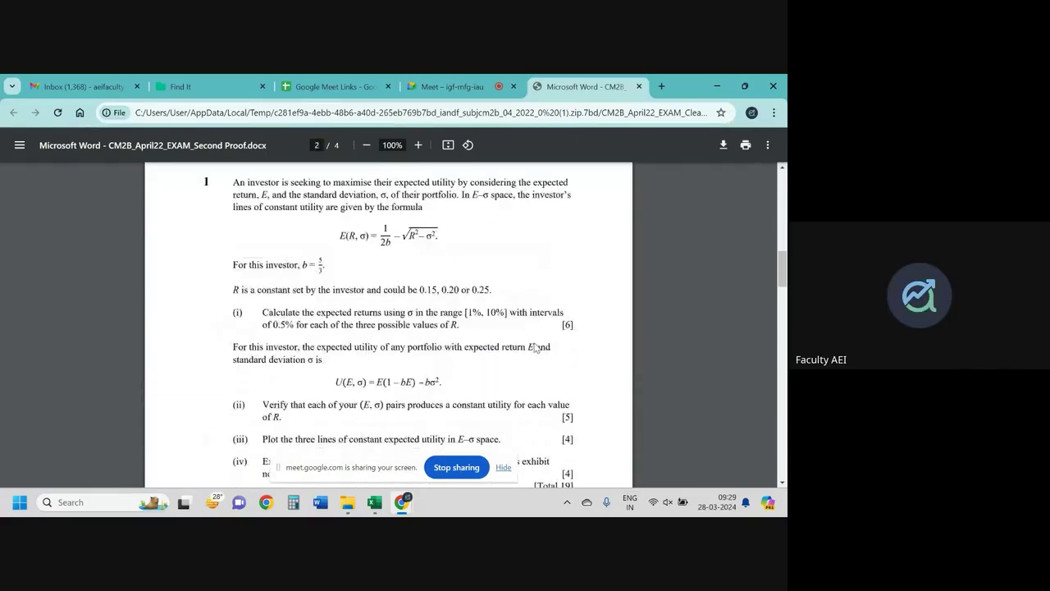
scroll(535, 348, "down", 5)
scroll(535, 348, "down", 5)
scroll(535, 348, "down", 5)
scroll(535, 348, "down", 8)
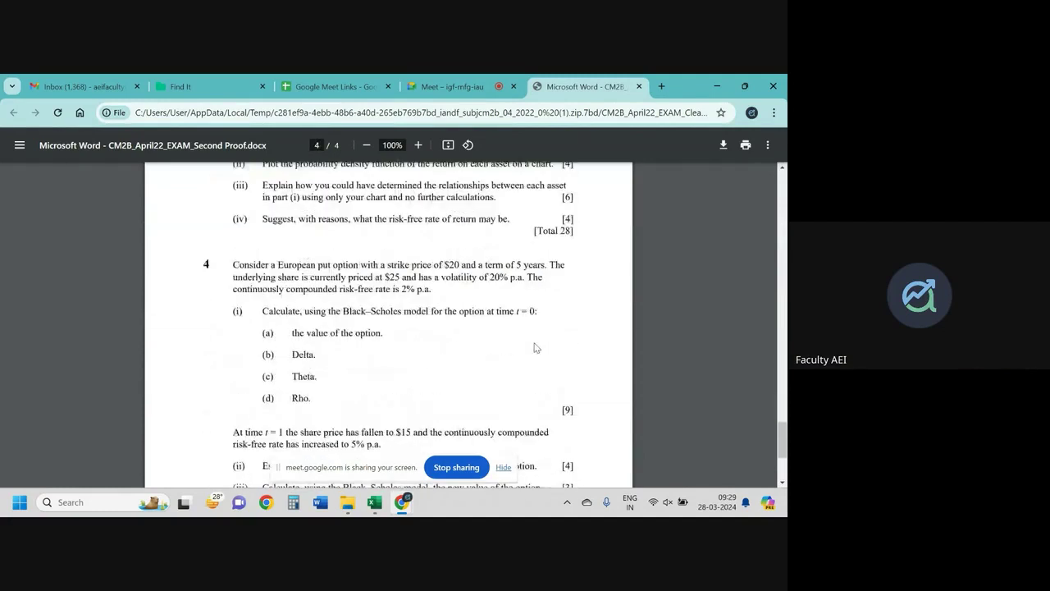
scroll(535, 348, "down", 3)
scroll(534, 347, "up", 5)
scroll(534, 347, "up", 2)
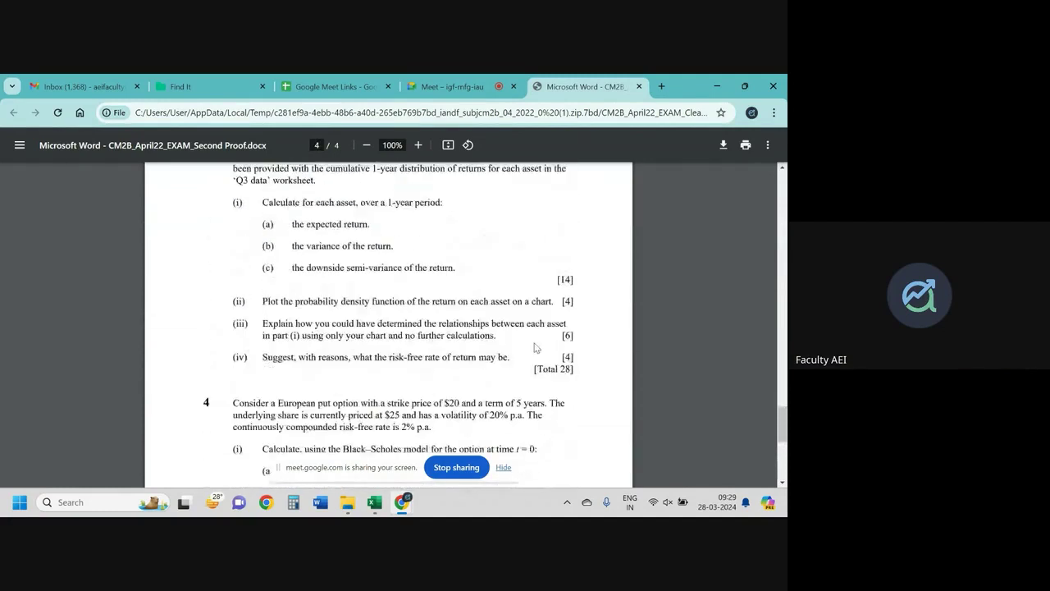
scroll(534, 347, "up", 1)
scroll(534, 347, "up", 3)
scroll(535, 348, "down", 1, "ctrl")
scroll(535, 348, "up", 1)
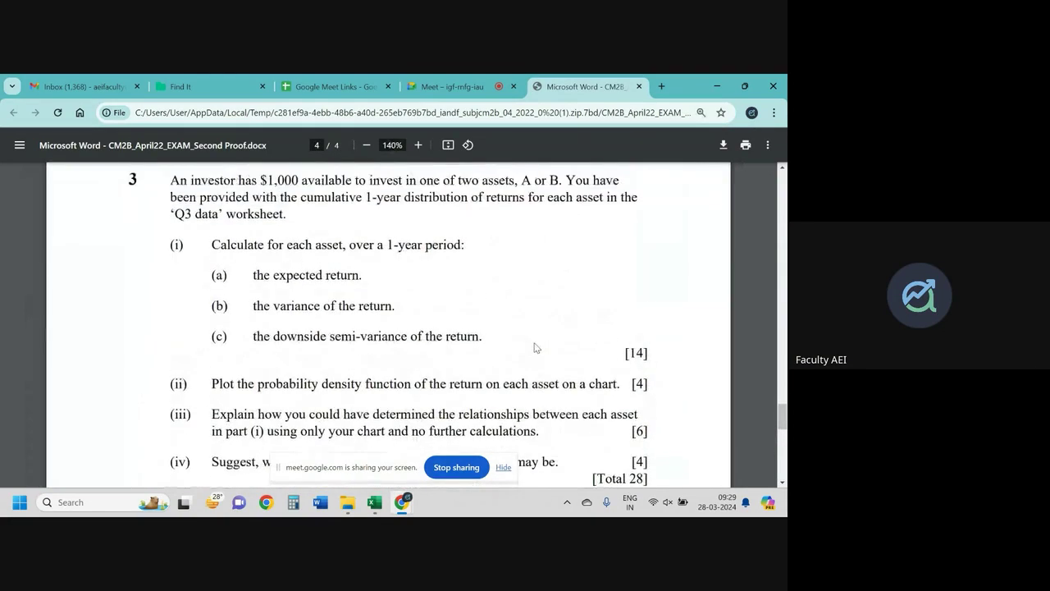
left_click_drag(204, 189, 514, 191)
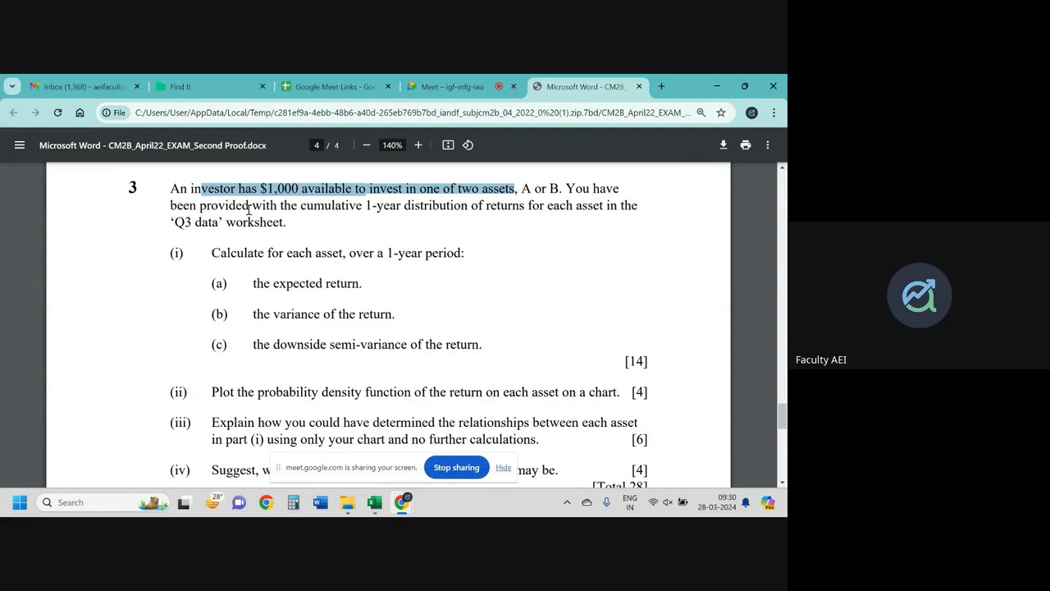
left_click(374, 502)
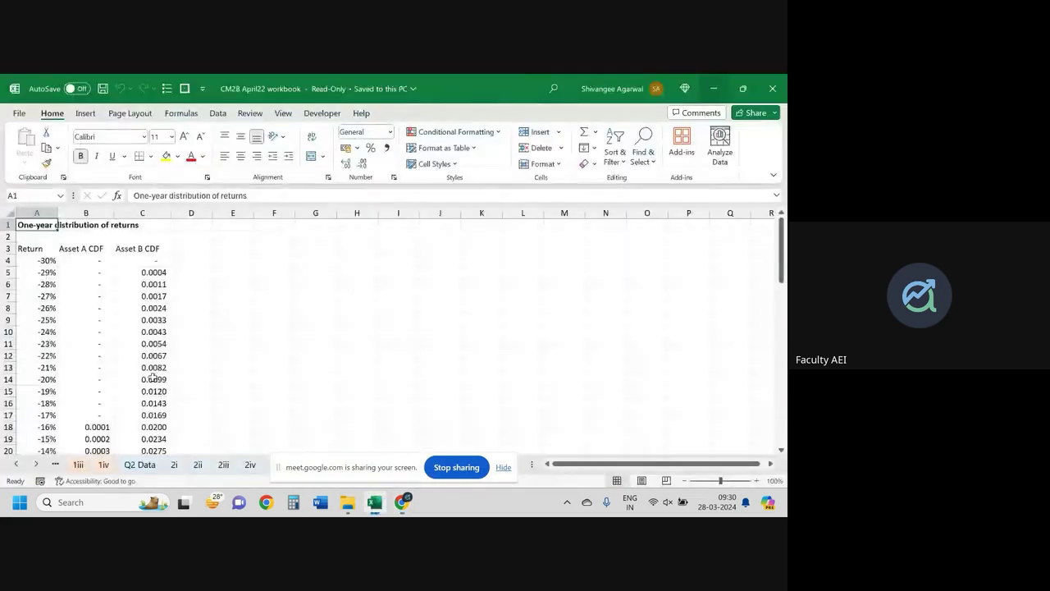
left_click(503, 466)
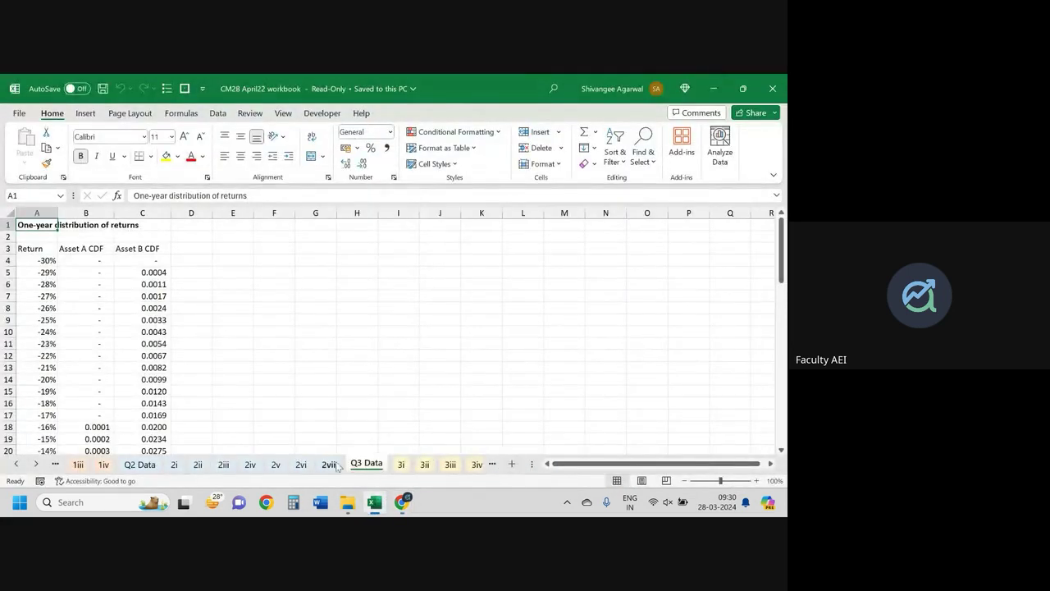
left_click(44, 258)
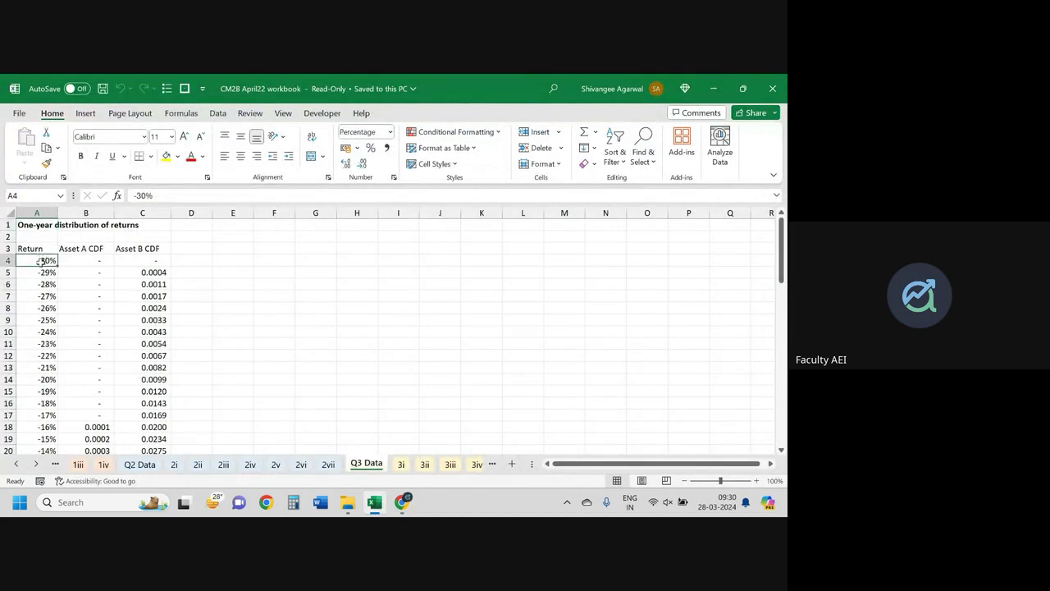
left_click(79, 279)
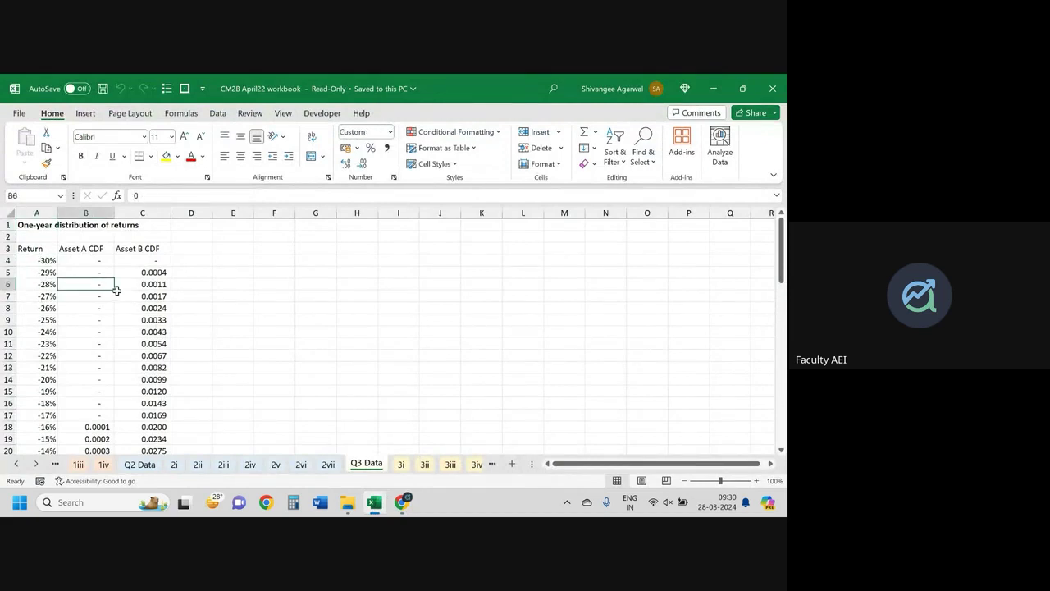
left_click(122, 294)
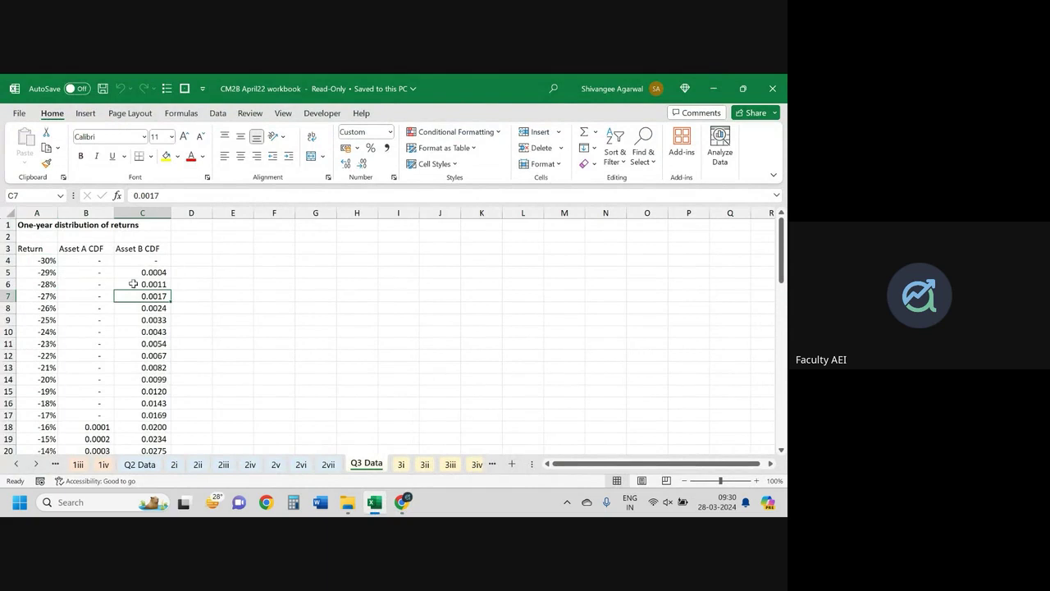
scroll(110, 281, "down", 3)
scroll(109, 281, "down", 3)
scroll(110, 281, "up", 6)
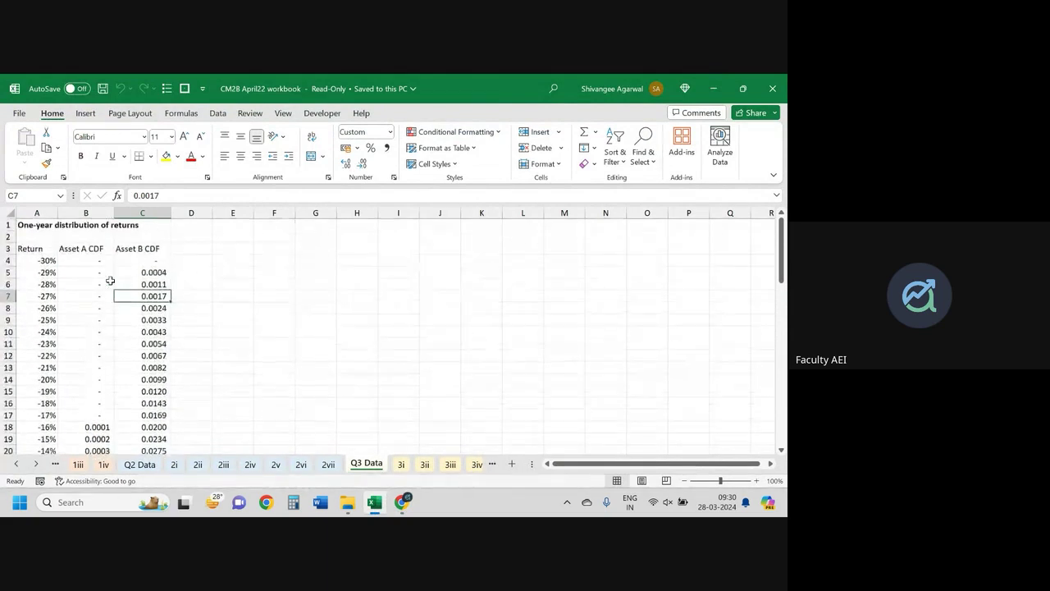
left_click(503, 467)
mouse_move(401, 502)
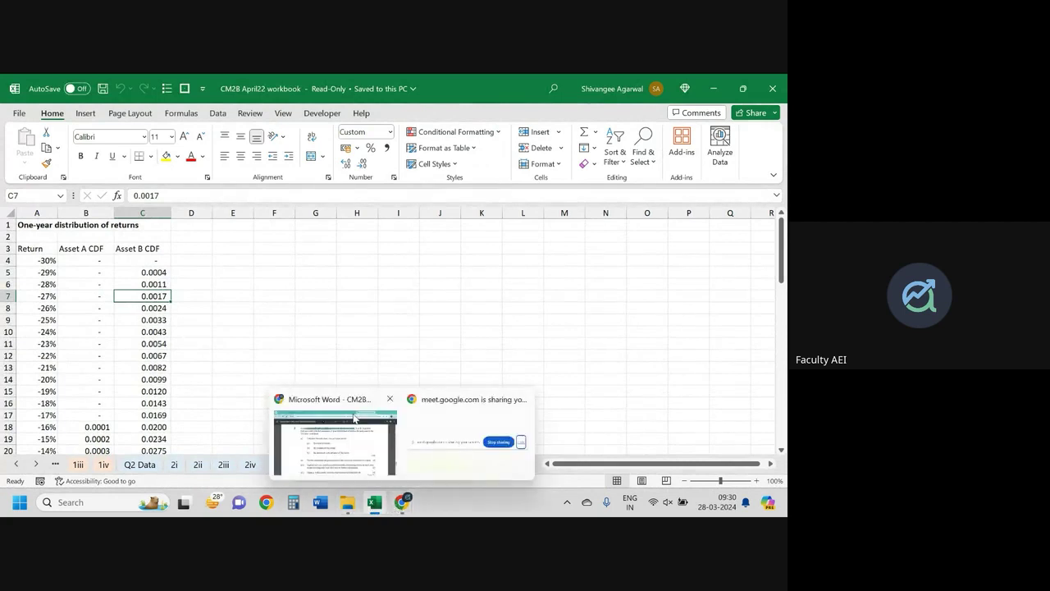
left_click(336, 435)
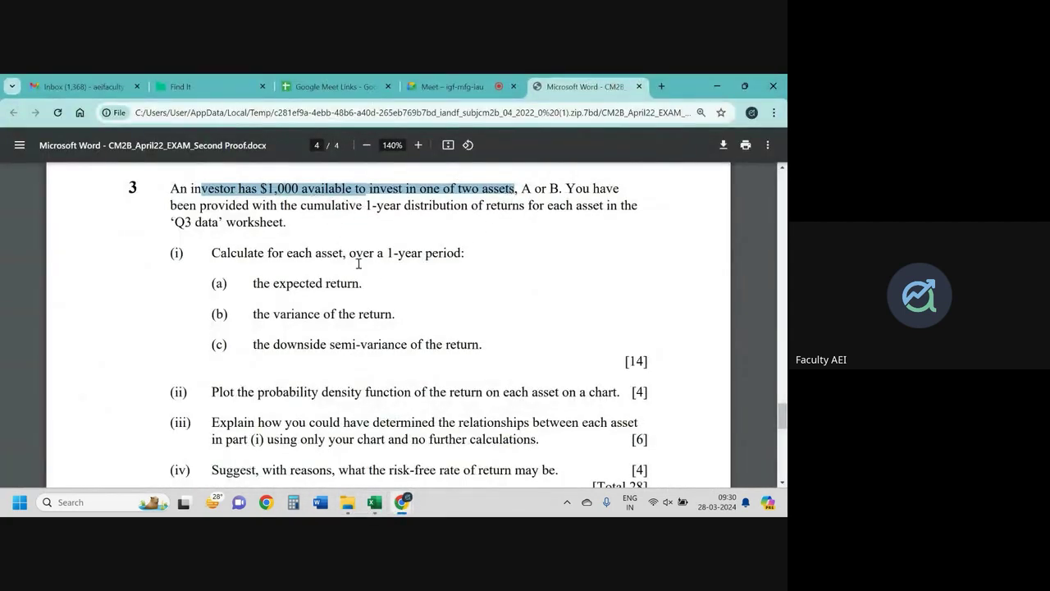
Highlight question 3's expected return, variance and downside semi-variance requirements, then return to Excel.
scroll(223, 248, "down", 1)
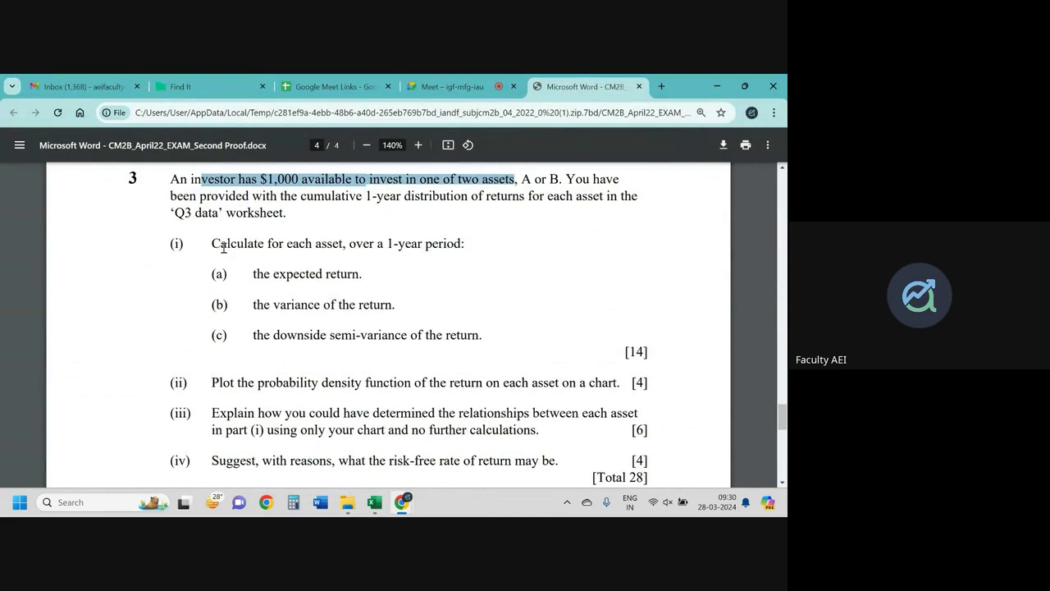
left_click_drag(221, 248, 435, 245)
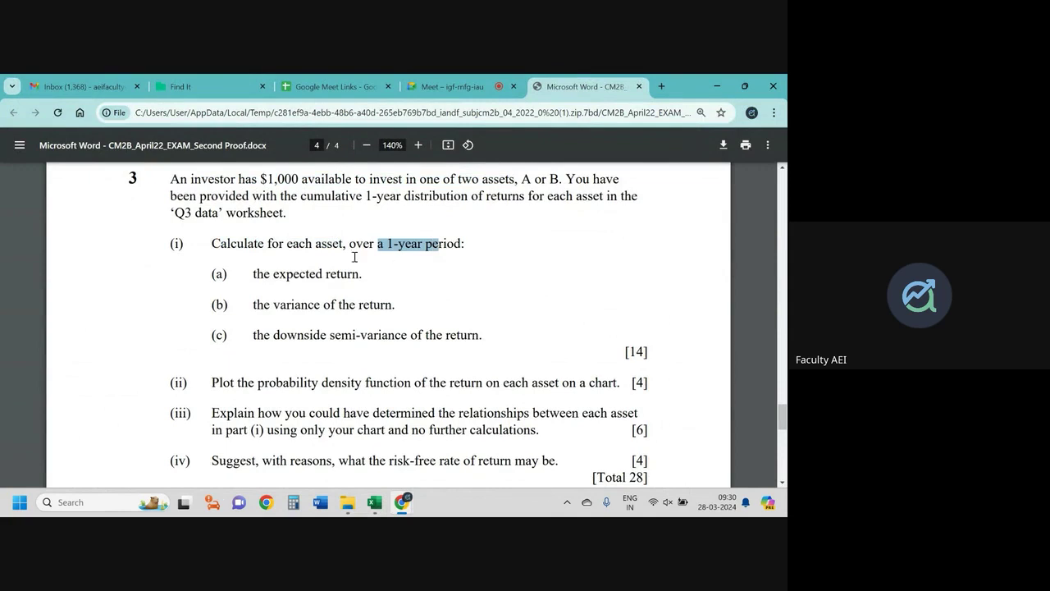
left_click_drag(274, 274, 355, 274)
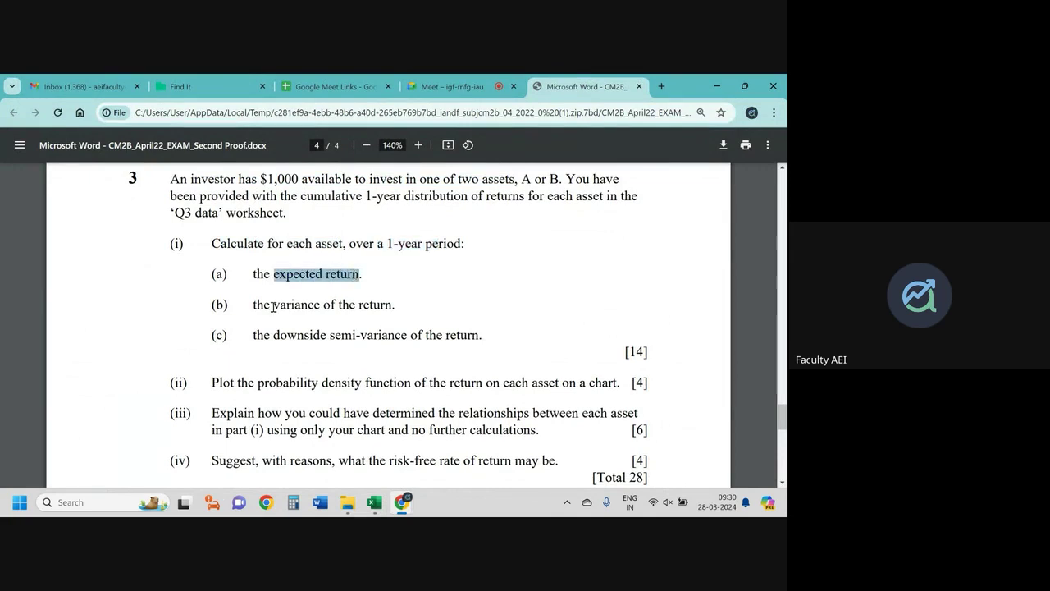
left_click_drag(274, 307, 380, 312)
left_click_drag(272, 338, 482, 344)
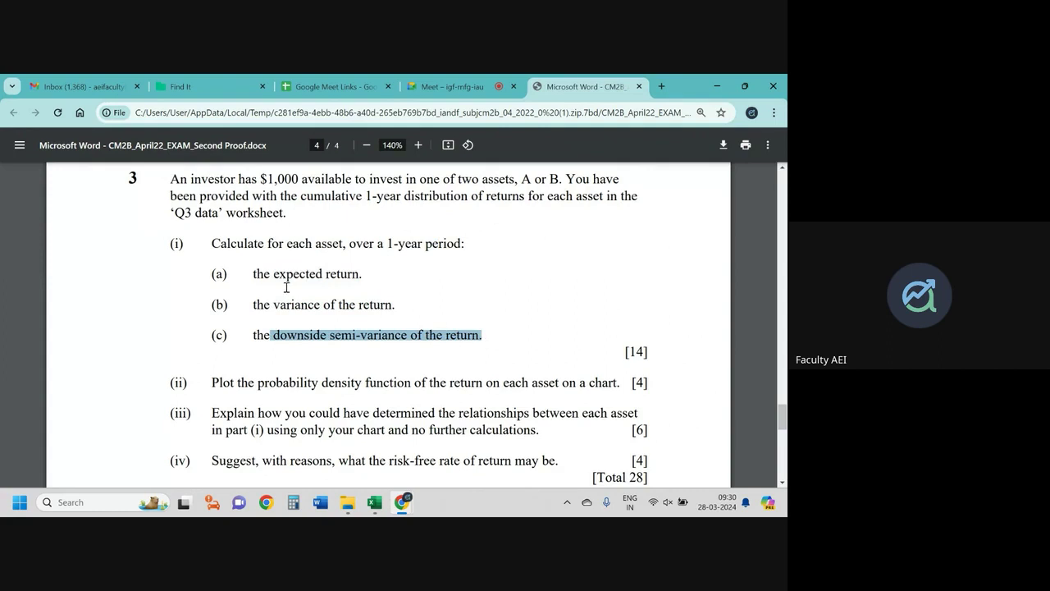
left_click_drag(264, 278, 339, 279)
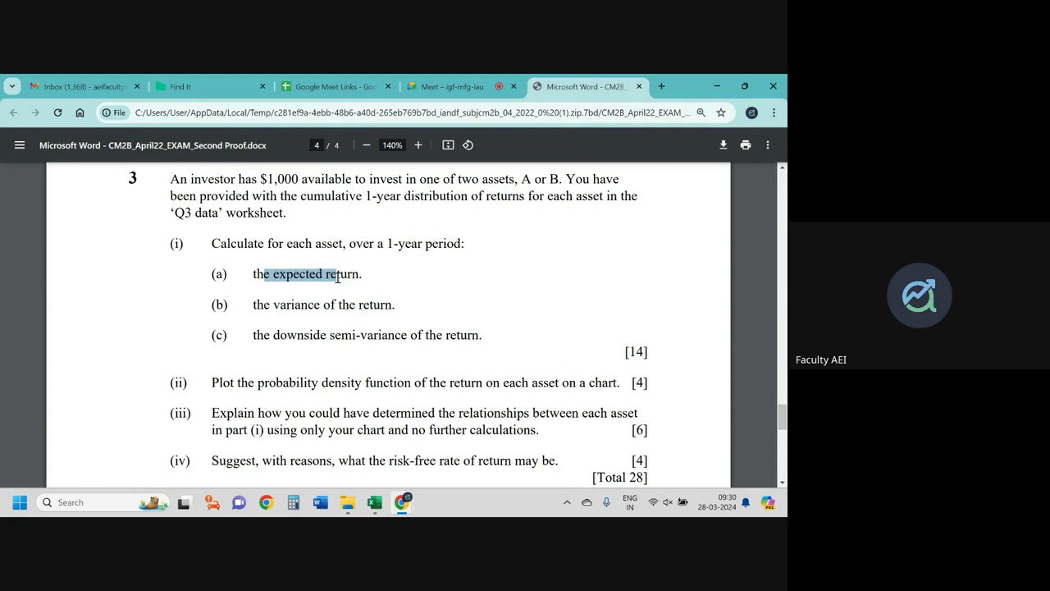
key("alt+Tab")
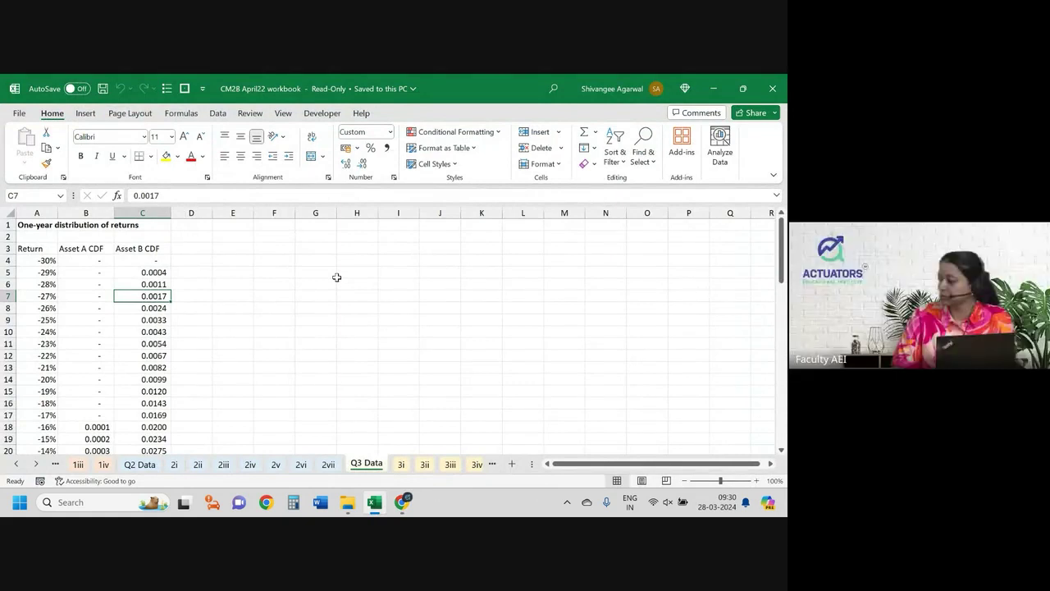
left_click(401, 463)
left_click(190, 261)
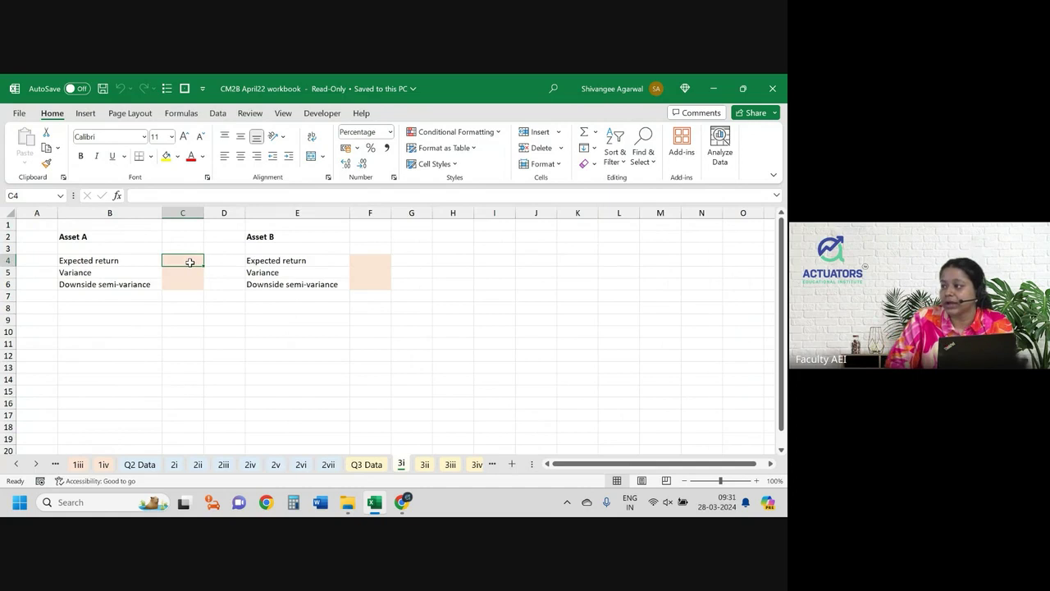
left_click(365, 464)
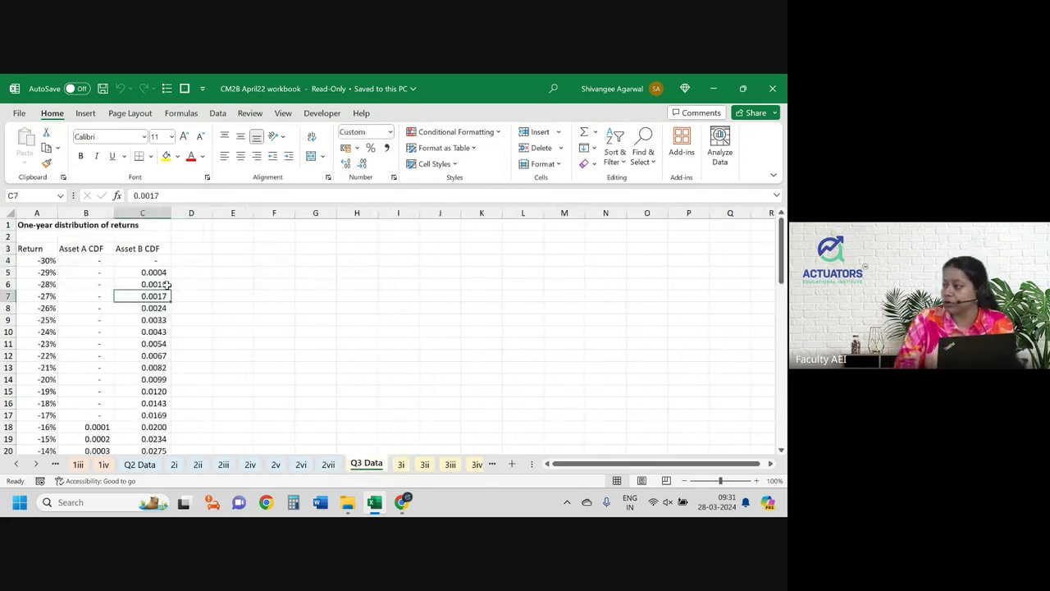
left_click(105, 274)
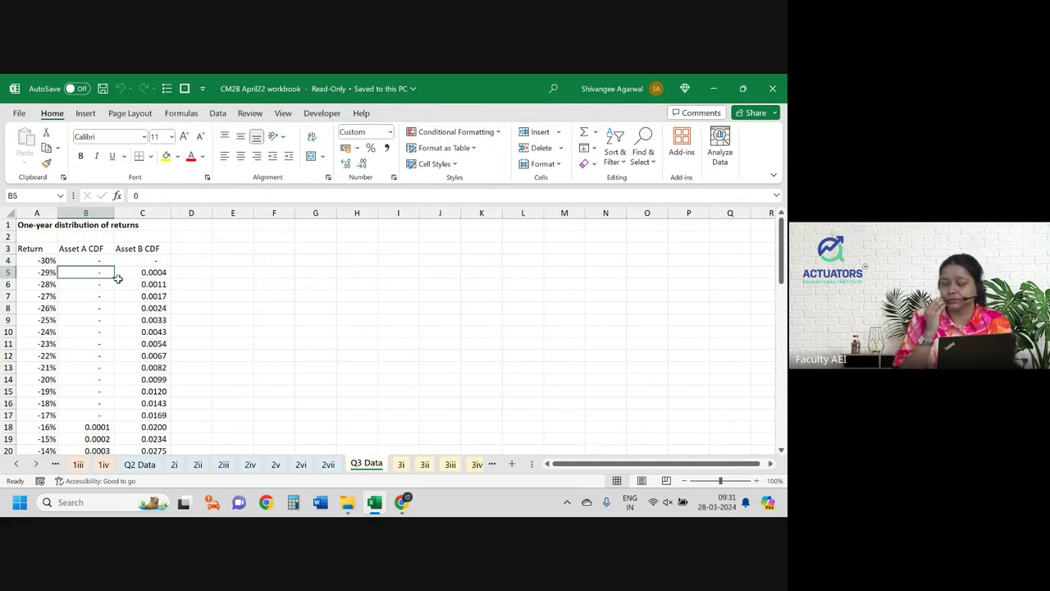
Link cell A8 on sheet 3i to the Return header in Q3 Data cell A3.
left_click(404, 465)
left_click(49, 307)
type("=")
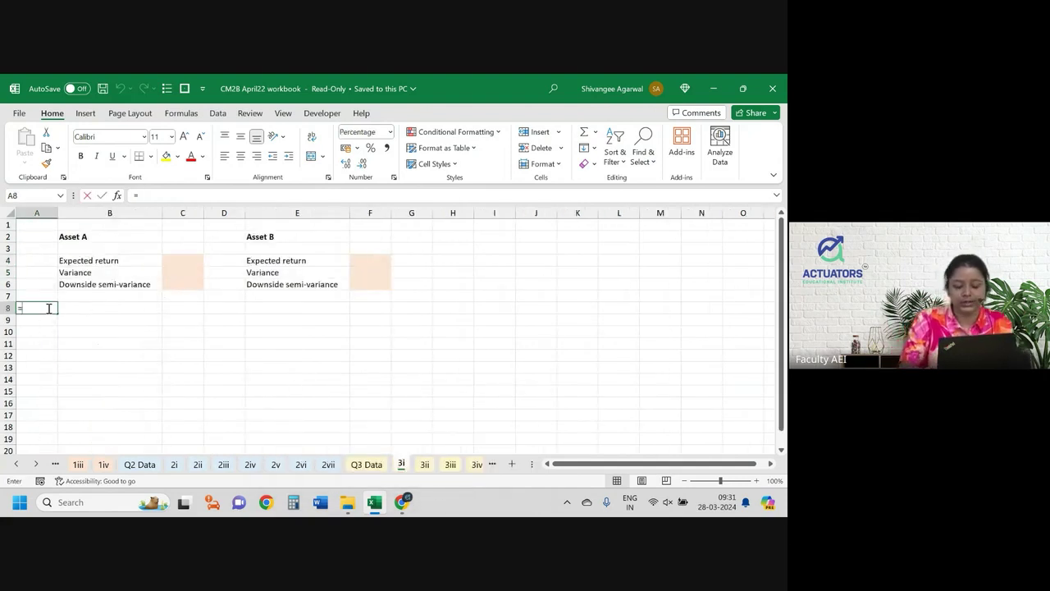
key("ctrl+Page_Up")
left_click(31, 247)
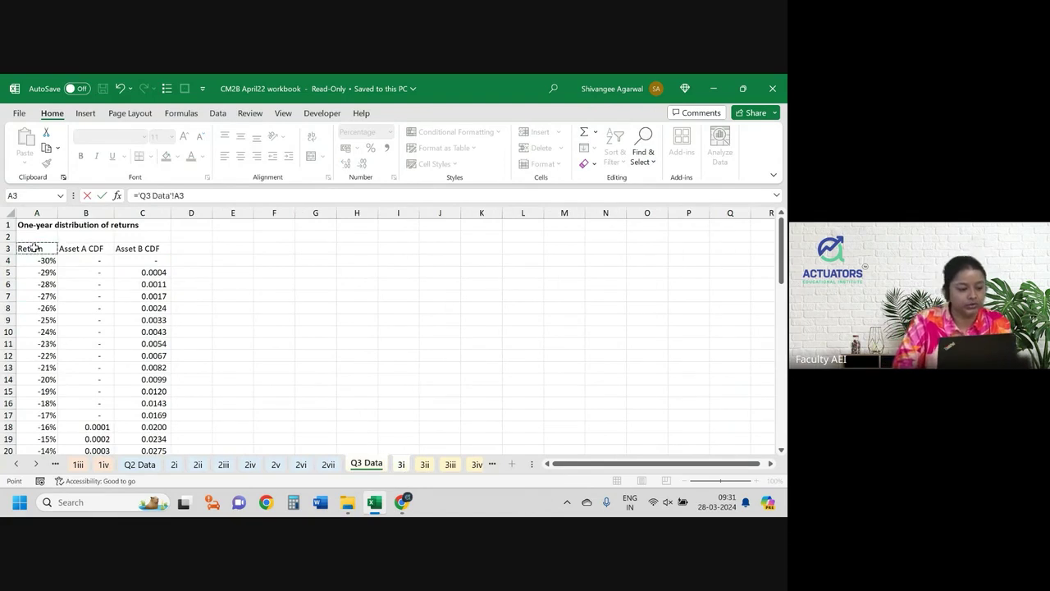
key("Return")
left_click(40, 308)
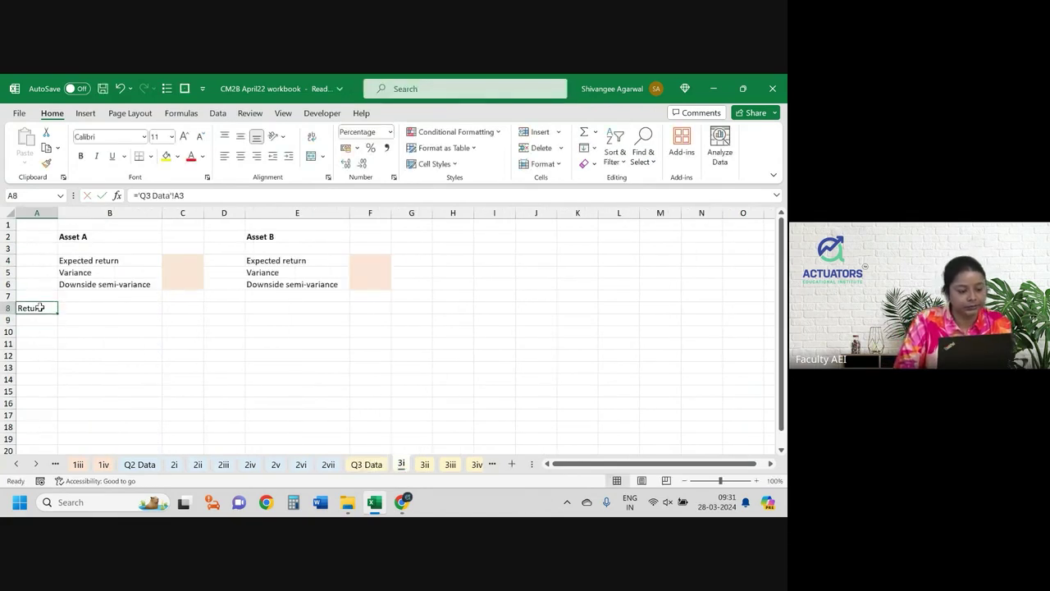
Check on Q3 Data how far the Asset A and Return columns run.
left_click(365, 465)
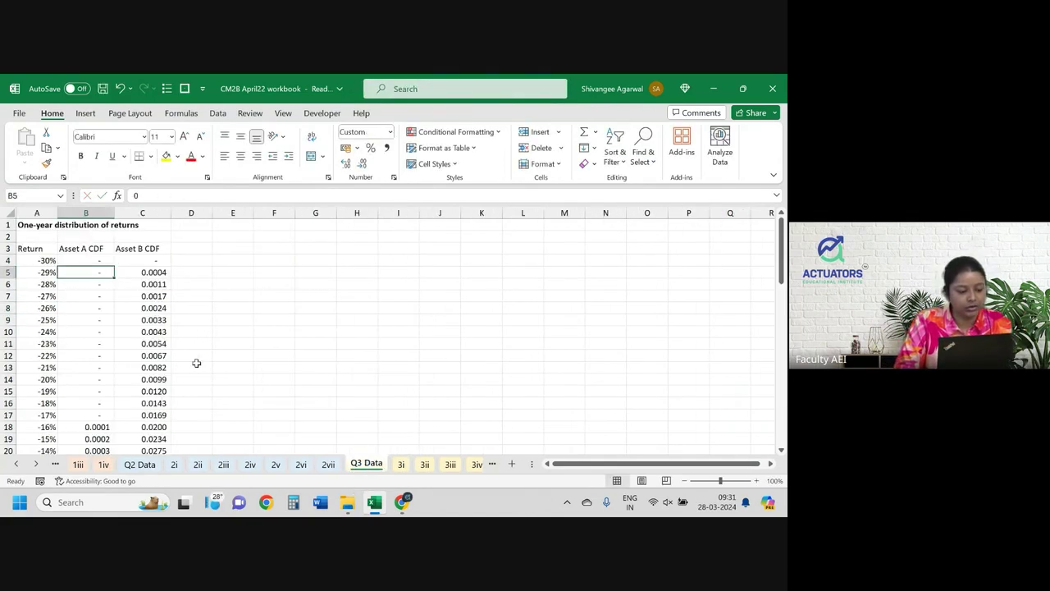
key("ctrl+Down")
key("ctrl+Up")
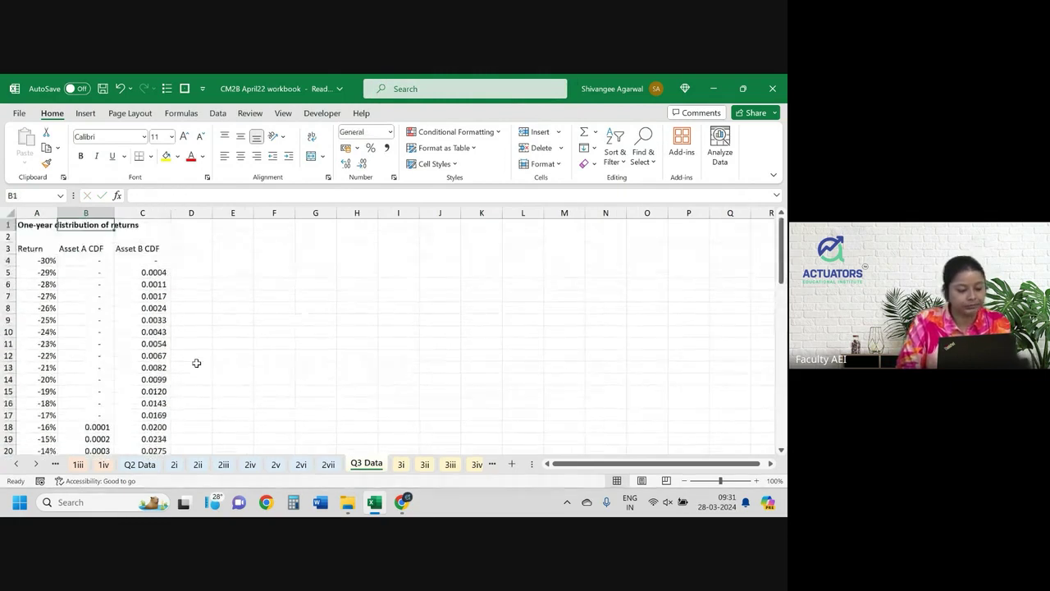
key("Up")
key("Down")
key("Left")
key("ctrl+Down")
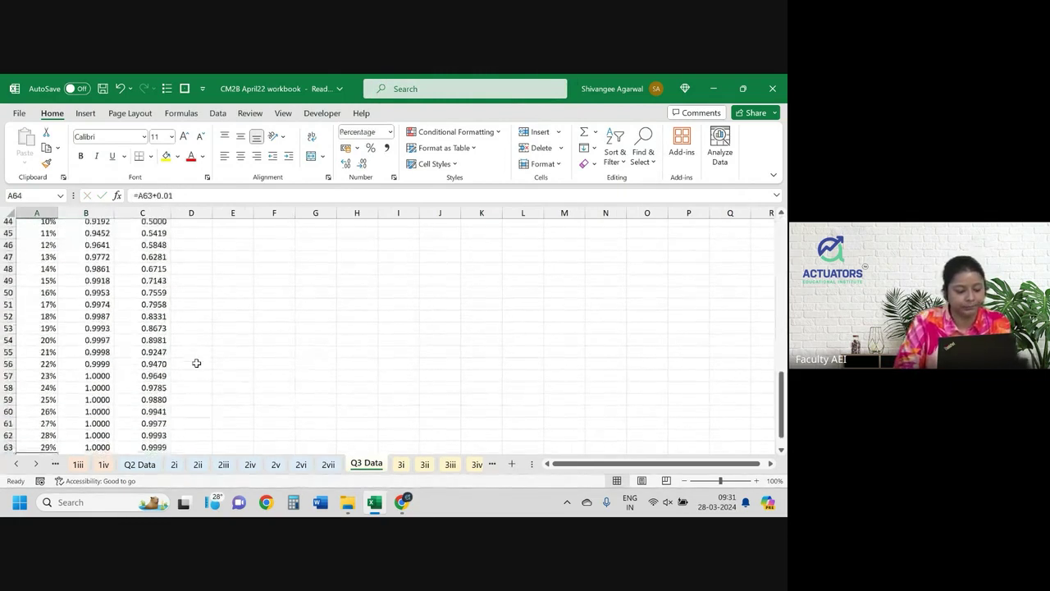
key("ctrl+Home")
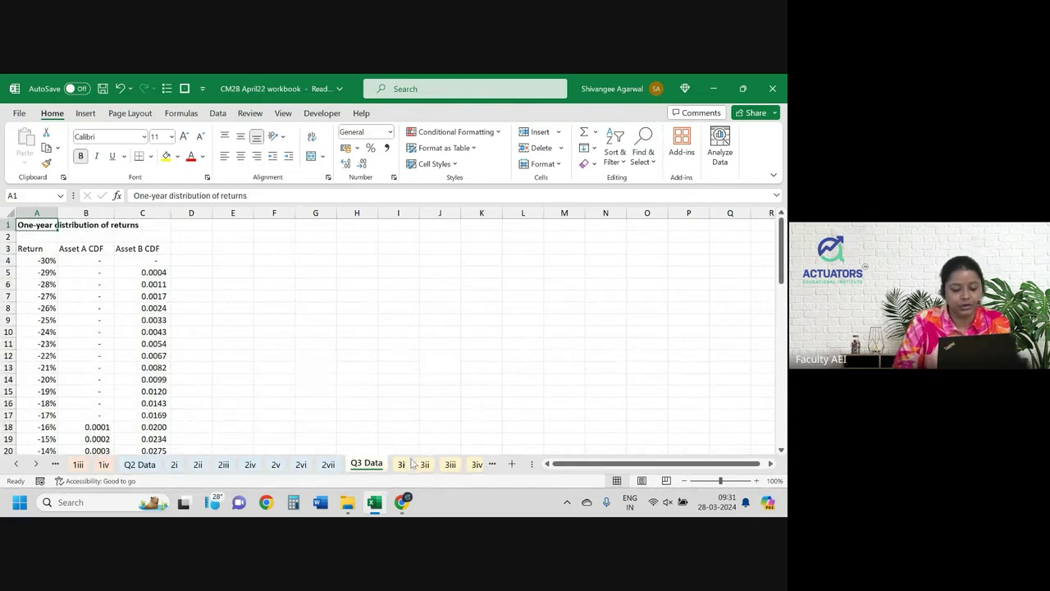
Clear the surplus 0.0% values below the 30% return on sheet 3i and go to cell B8.
left_click(401, 464)
mouse_move(55, 316)
left_mouse_down()
mouse_move(42, 407)
mouse_move(41, 398)
left_mouse_up()
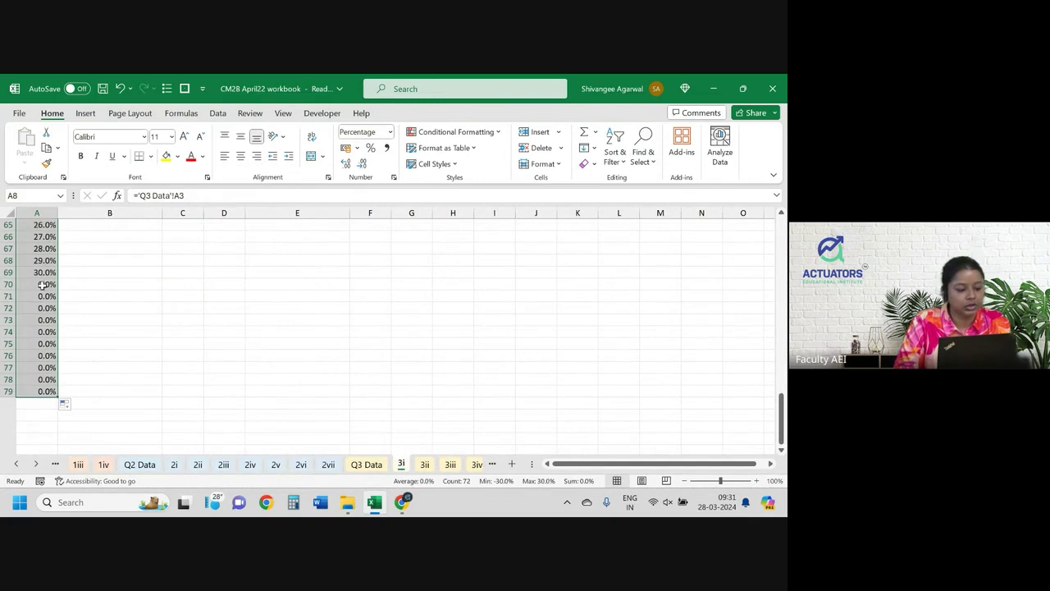
left_click_drag(41, 284, 40, 423)
key("Delete")
key("ctrl+Up")
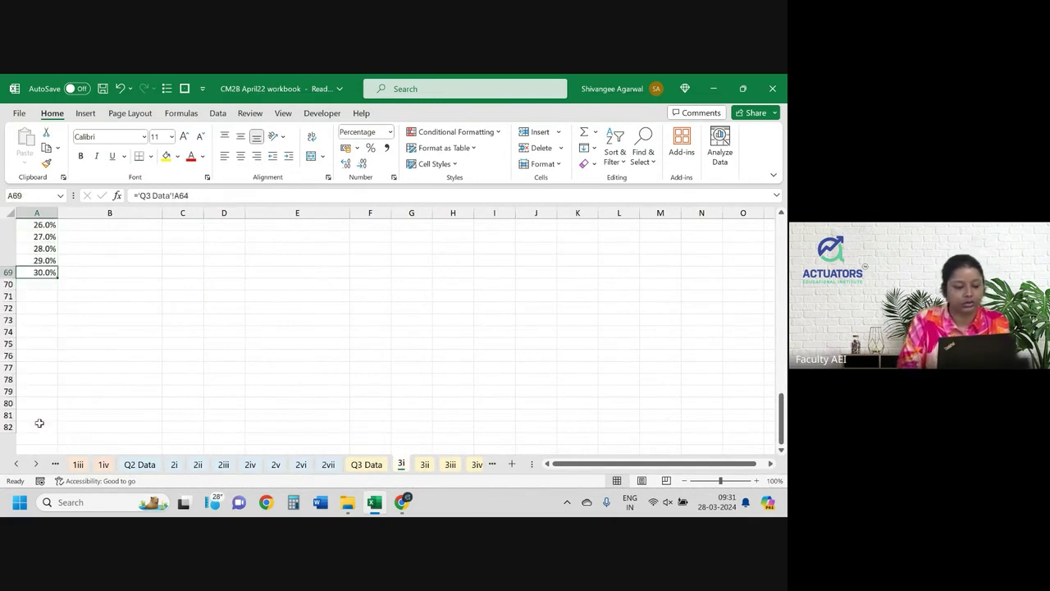
key("ctrl+Up")
key("ctrl+Up")
key("Down")
key("Down")
key("Down")
key("Down")
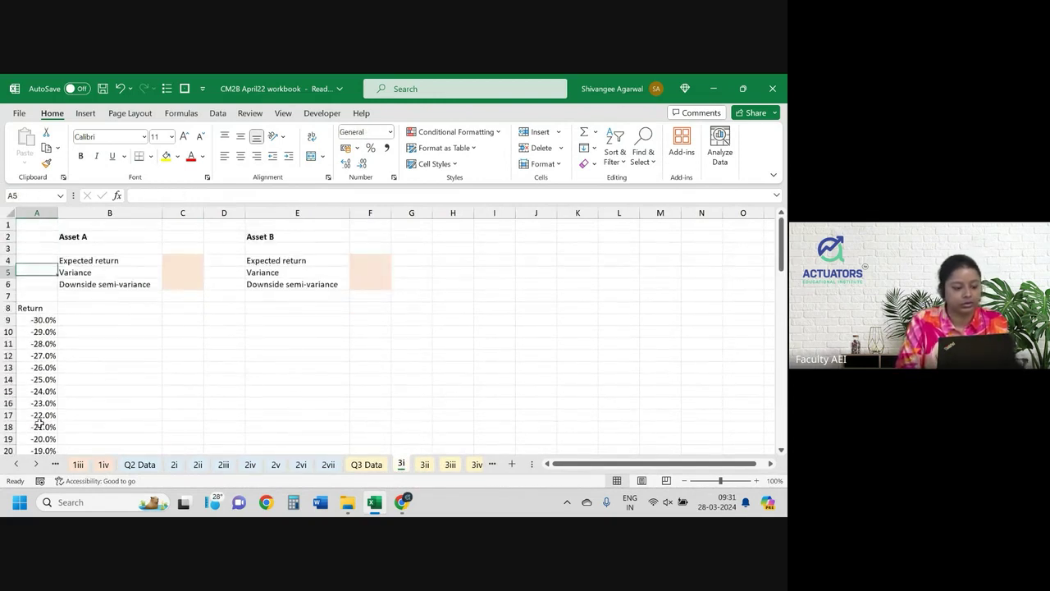
key("Down")
key("Down")
key("Down")
key("Right")
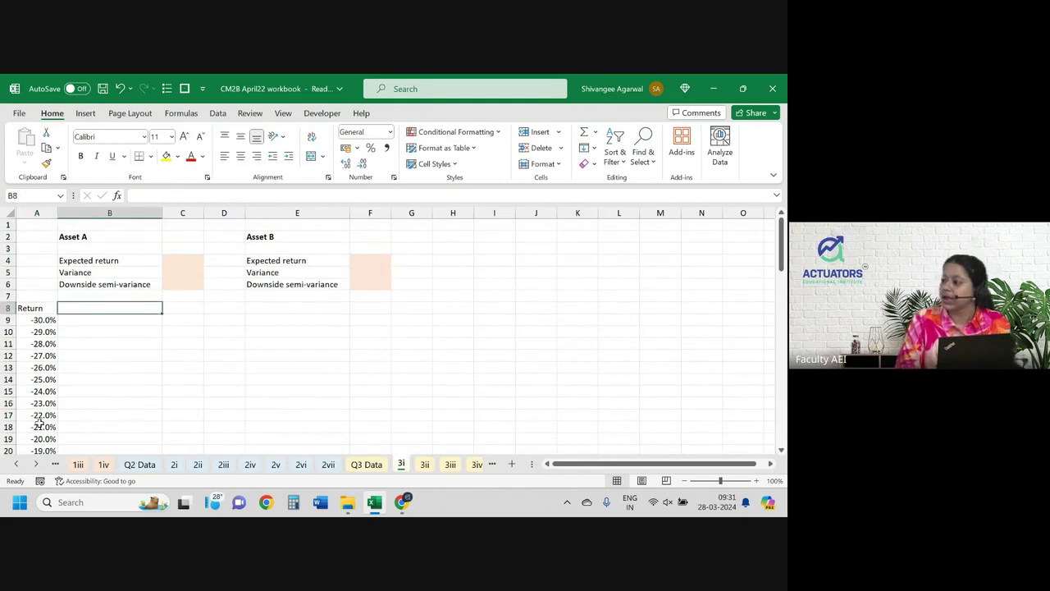
Enter the heading pdf in B8 and narrow column B.
type("pdf")
key("Return")
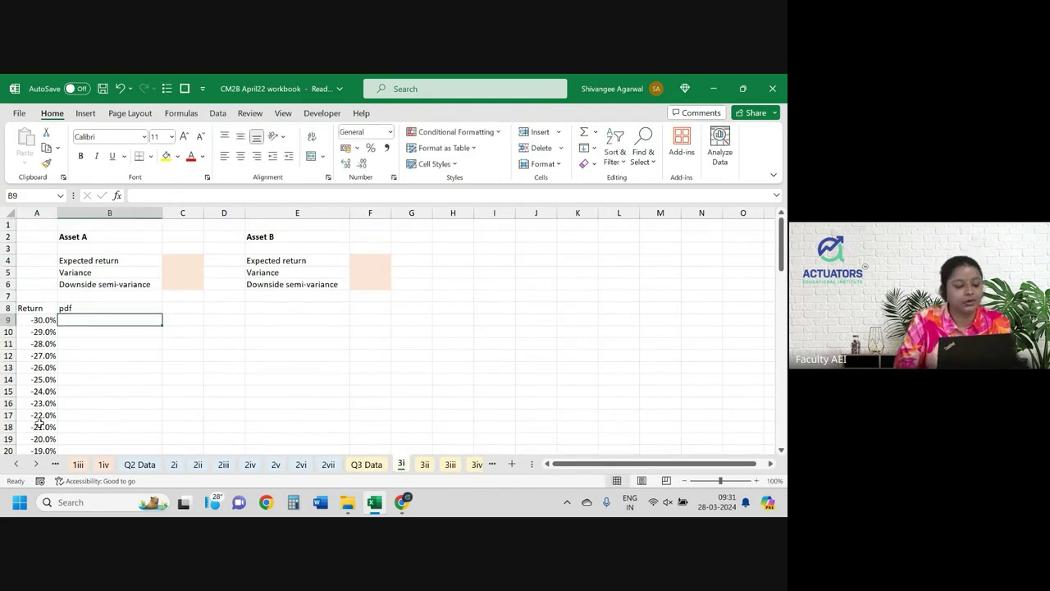
left_click_drag(164, 213, 161, 210)
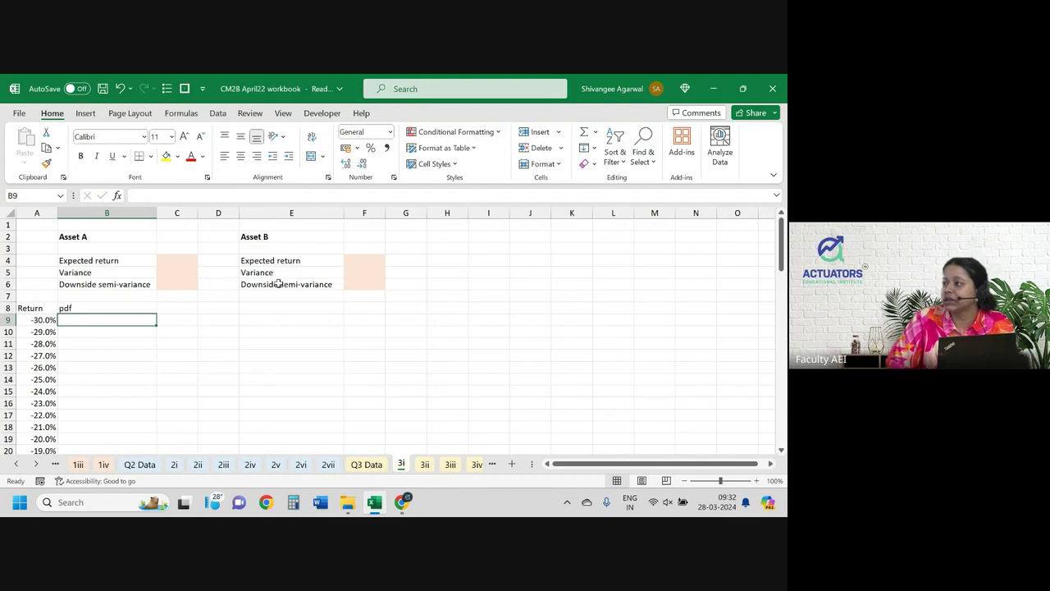
Start a pdf formula subtracting Q3 Data B4 from B5, then abandon it.
type("=")
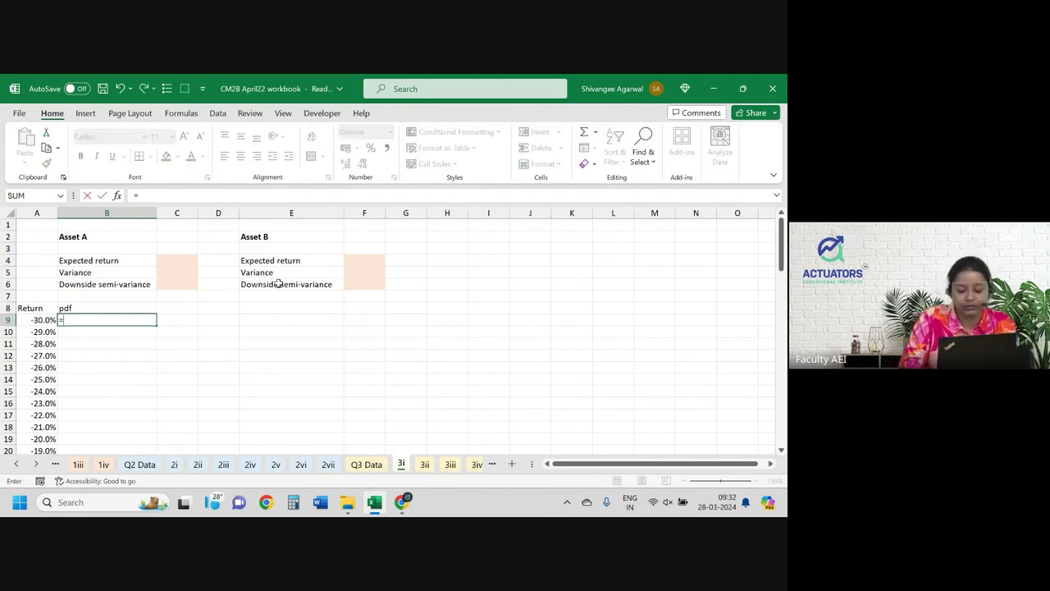
key("ctrl+Page_Up")
left_click(97, 270)
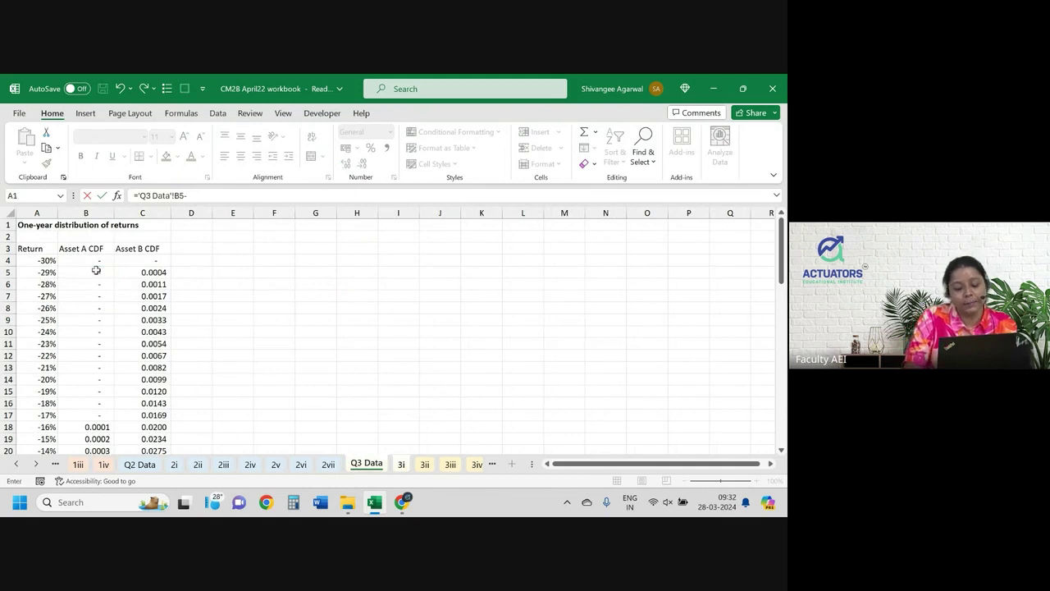
left_click(104, 261)
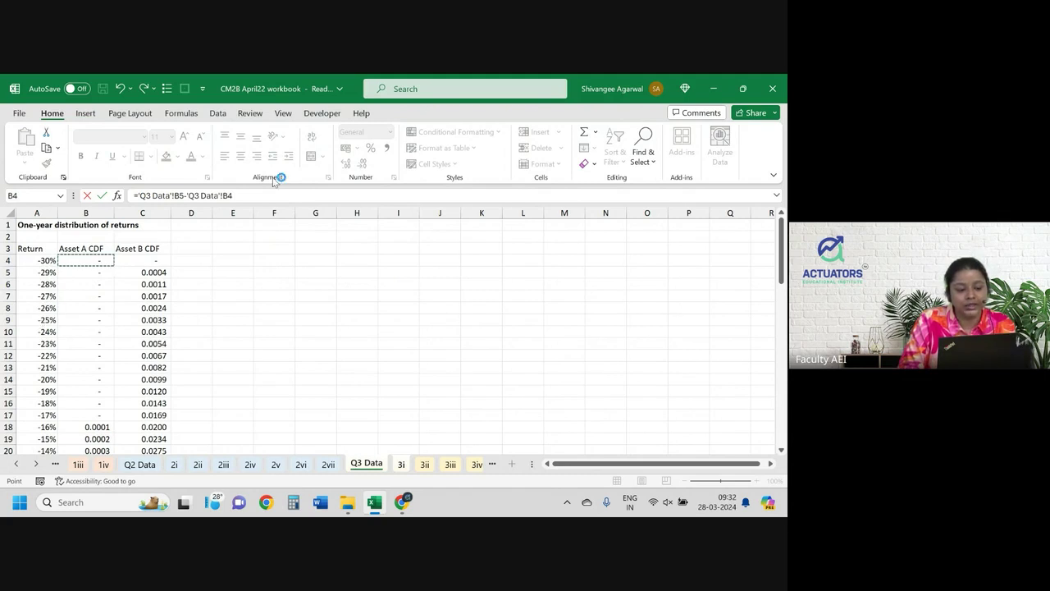
left_click_drag(261, 196, 82, 205)
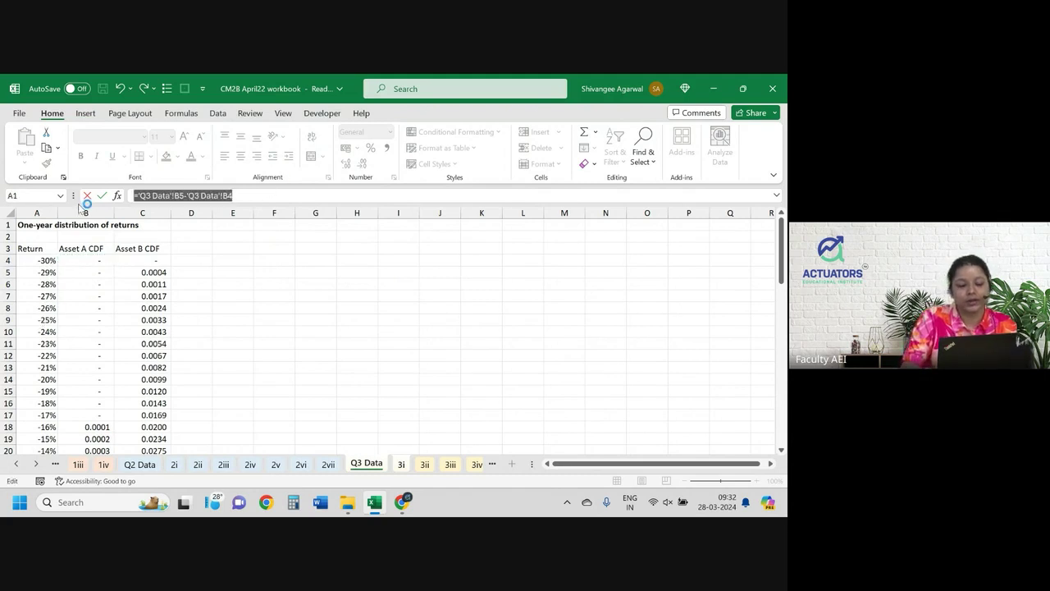
key("Escape")
key("ctrl+Page_Down")
Enter a pdf formula in B9 subtracting Q3 Data B3 from B4.
type("=")
key("ctrl+Page_Up")
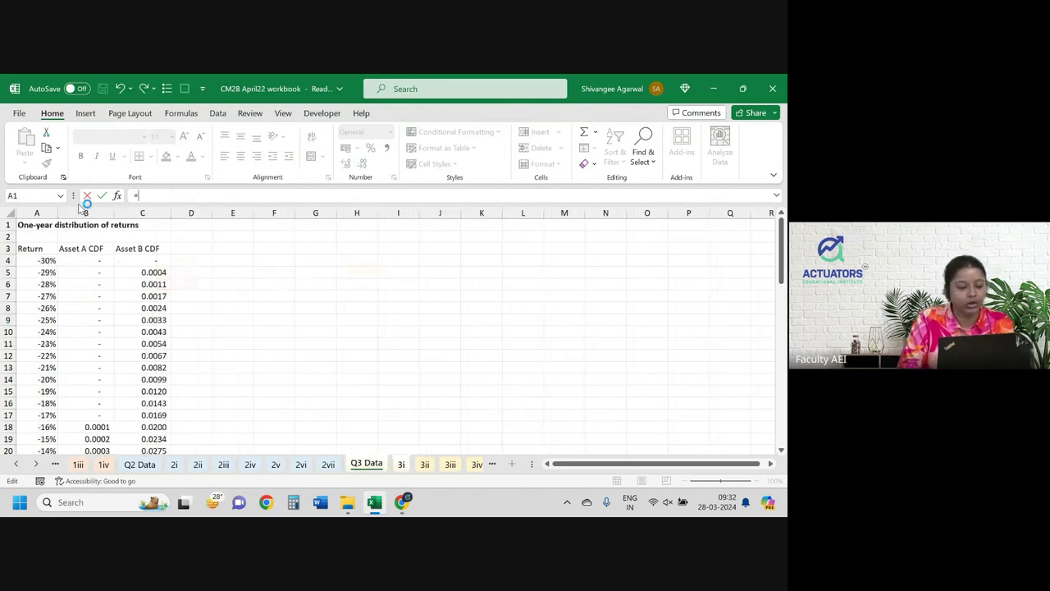
left_click(97, 259)
type("-")
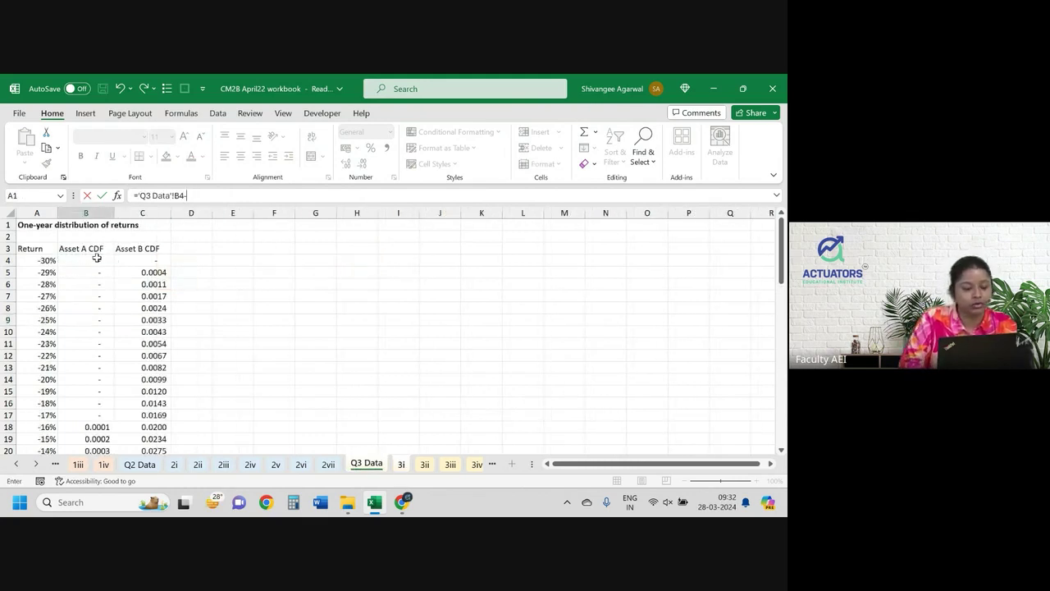
left_click(85, 247)
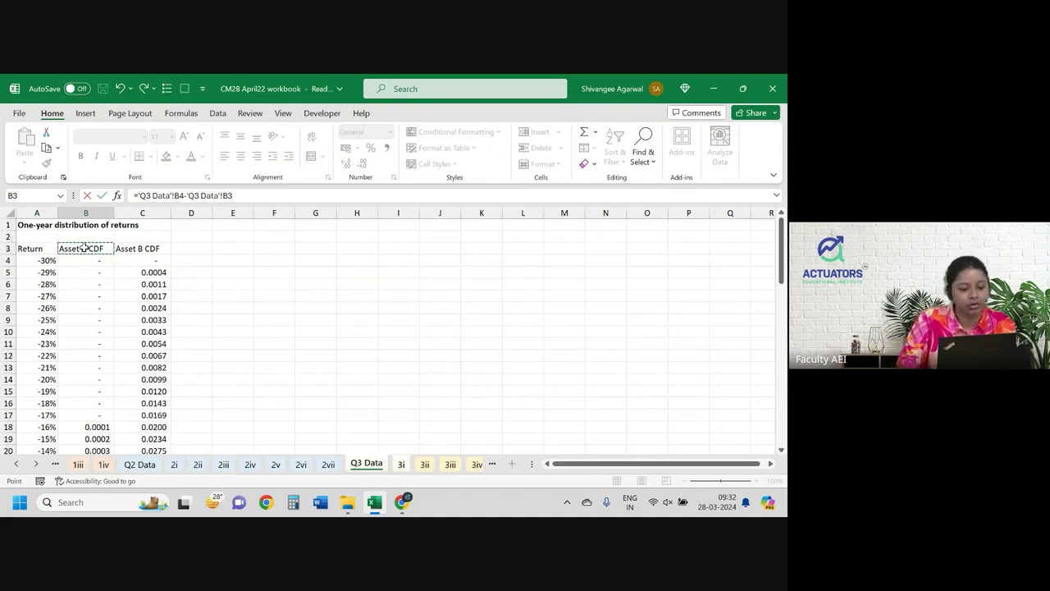
key("Return")
key("Down")
key("Up")
key("Up")
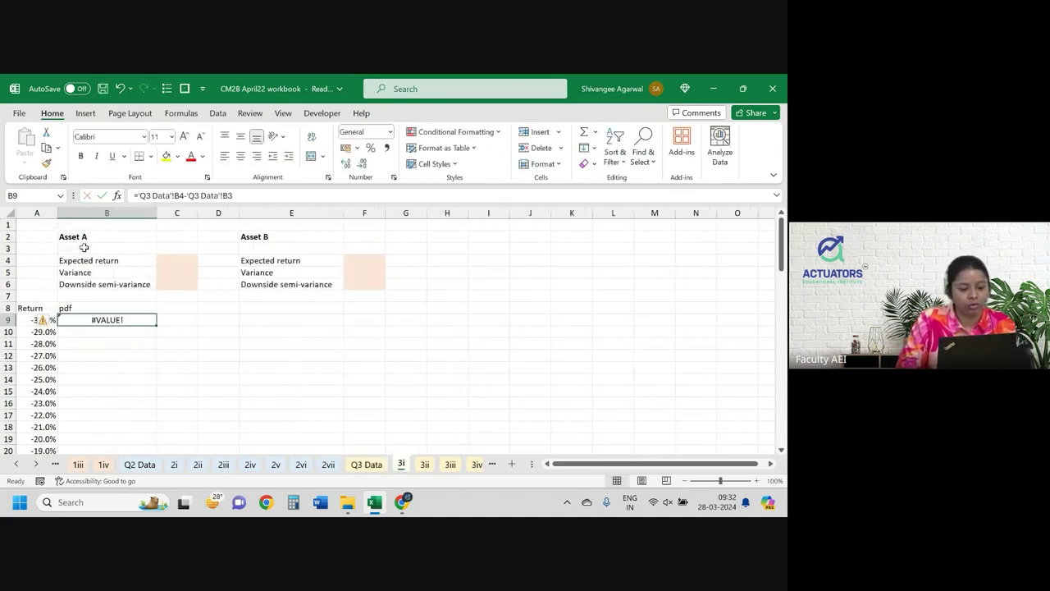
Correct B9 to ='Q3 Data'!B5-'Q3 Data'!B4.
type("=")
key("ctrl+Page_Up")
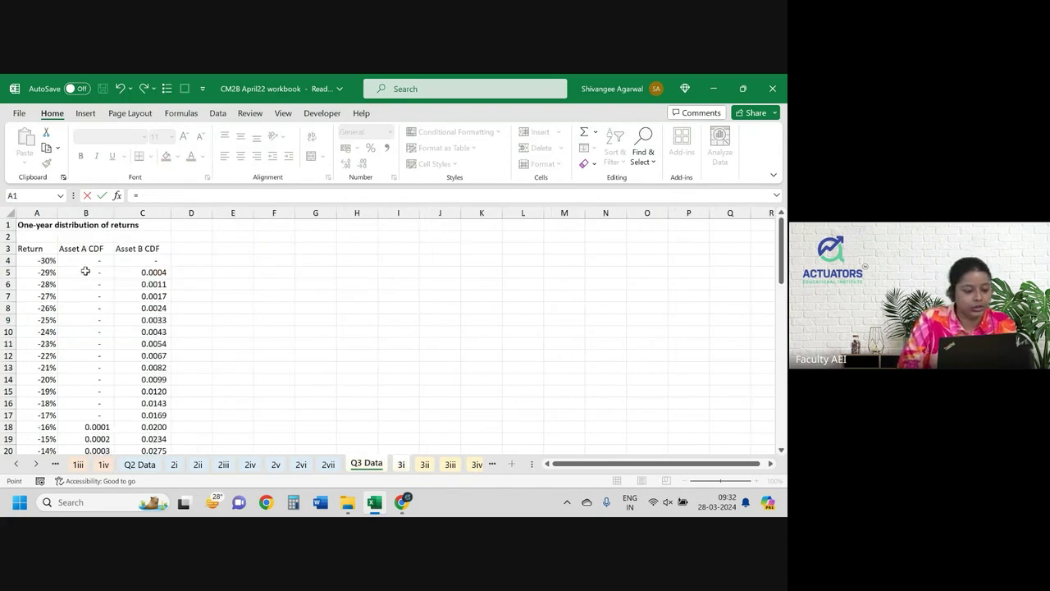
left_click(86, 271)
type("-")
left_click(75, 260)
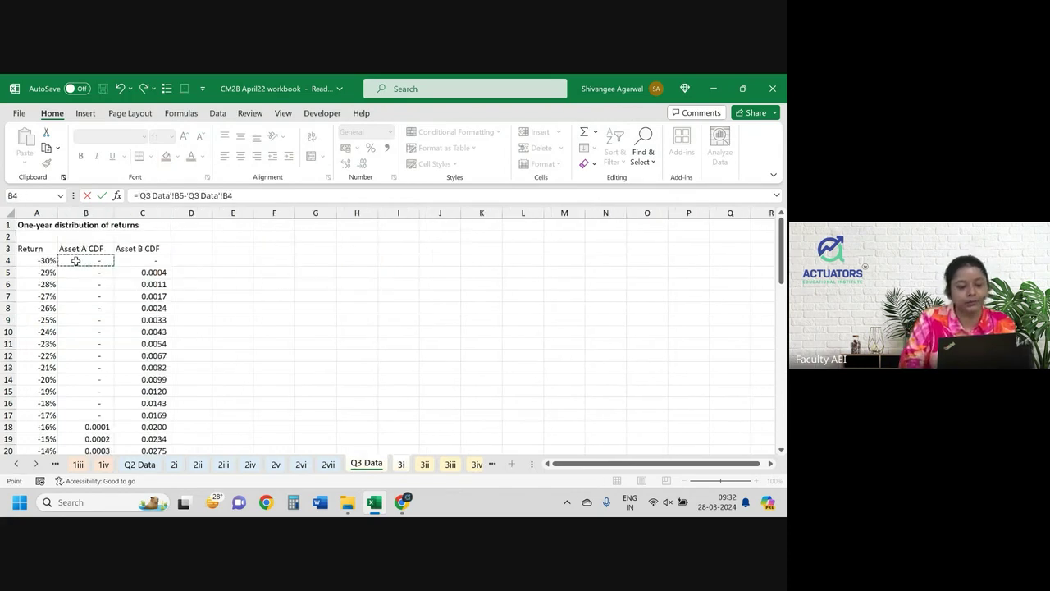
key("Return")
Fill the pdf formula down column B to row 69.
left_click(152, 319)
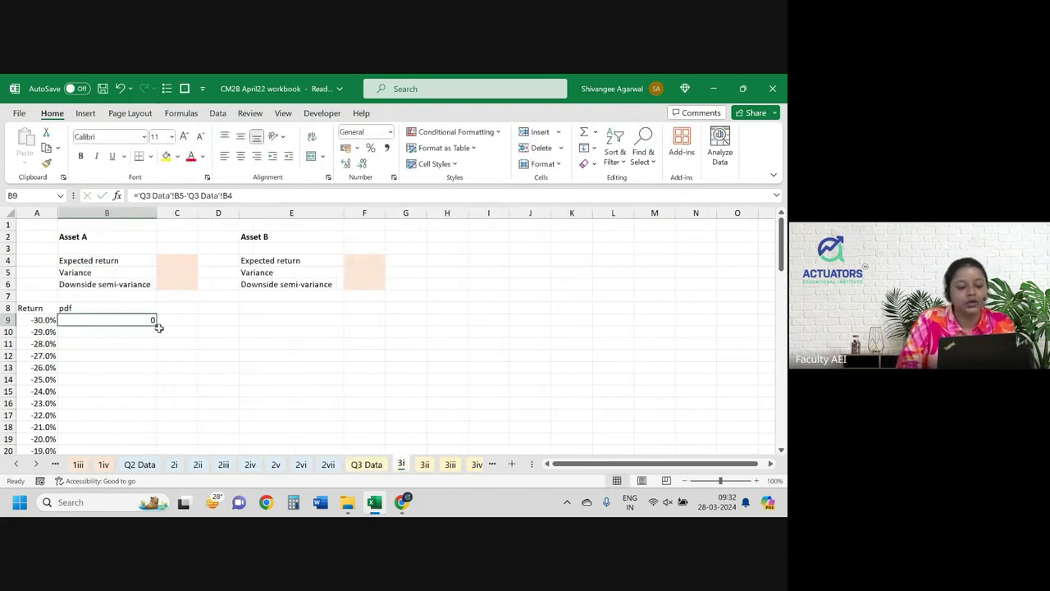
double_click(158, 327)
scroll(158, 327, "down", 10)
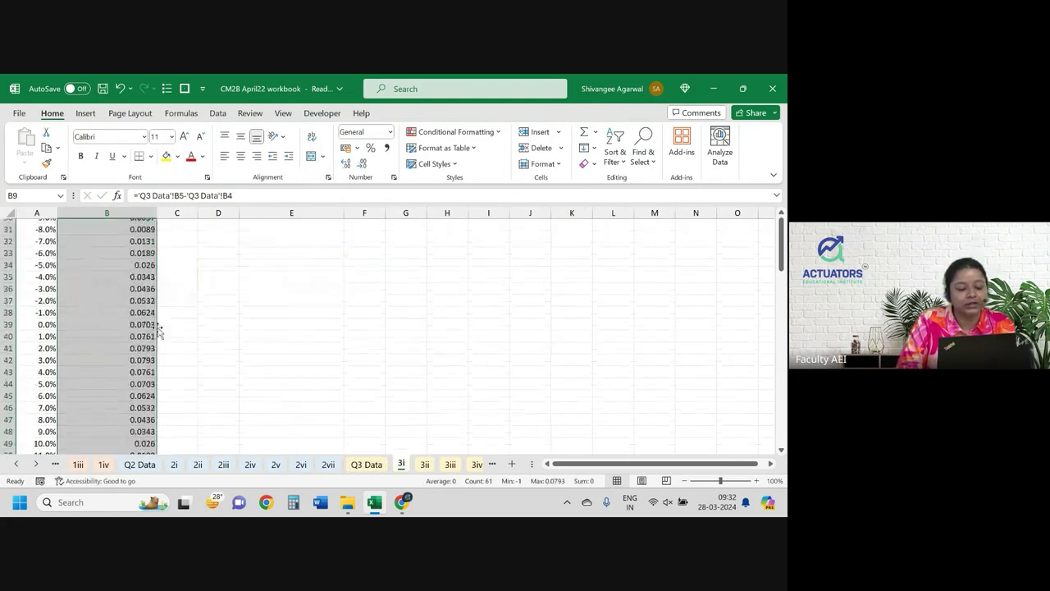
scroll(158, 327, "down", 7)
scroll(159, 329, "up", 6)
scroll(159, 329, "up", 11)
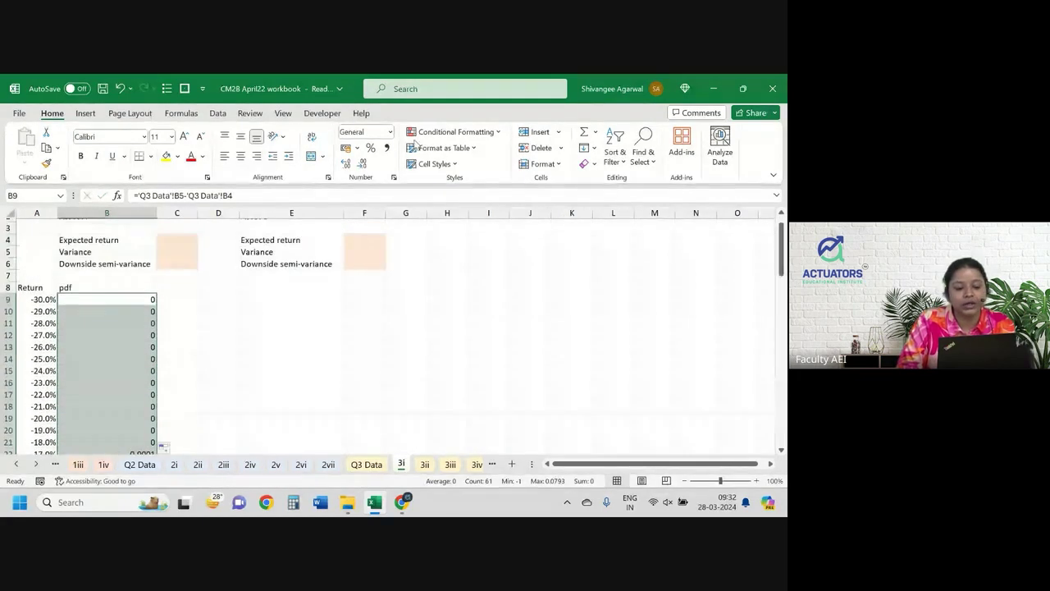
Try formatting the pdf values as percentages.
left_click(370, 147)
left_click(346, 163)
left_click(345, 163)
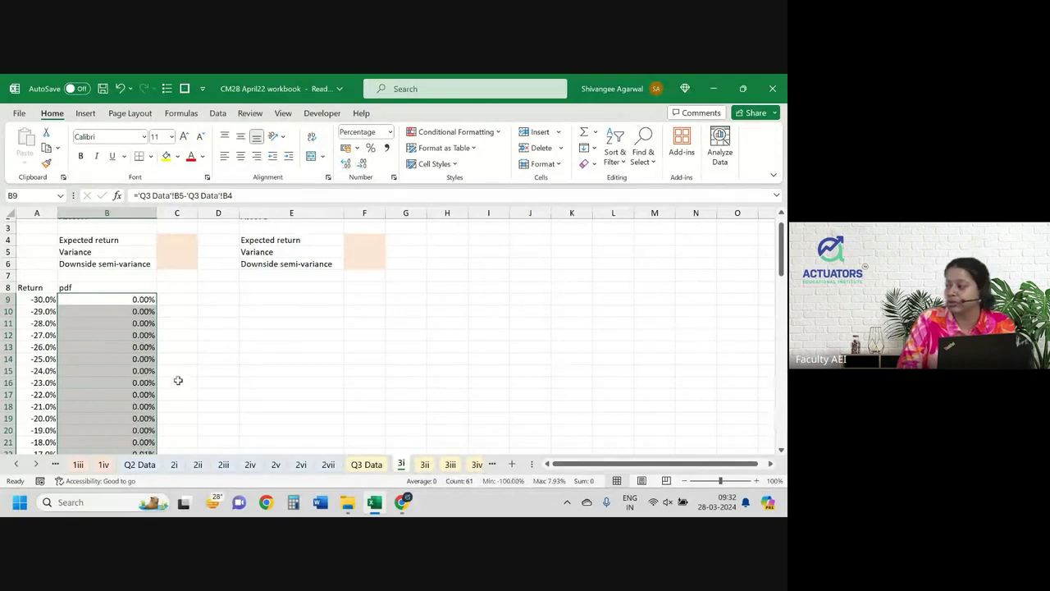
scroll(176, 378, "down", 10)
scroll(175, 377, "down", 5)
scroll(178, 380, "up", 13)
scroll(178, 380, "up", 3)
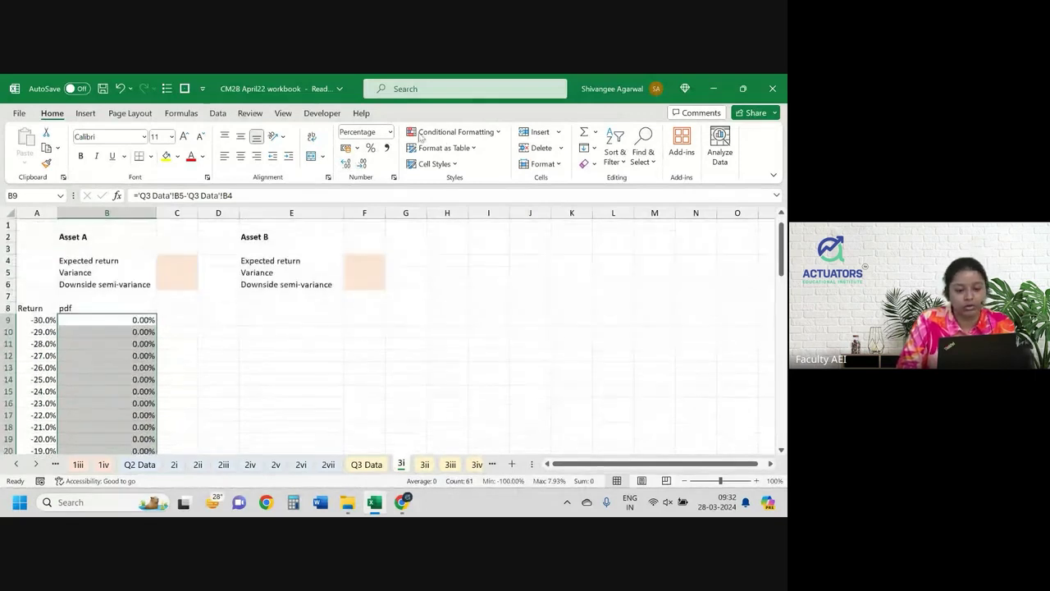
Format the pdf values as Number with six decimal places.
left_click(390, 131)
left_click(392, 199)
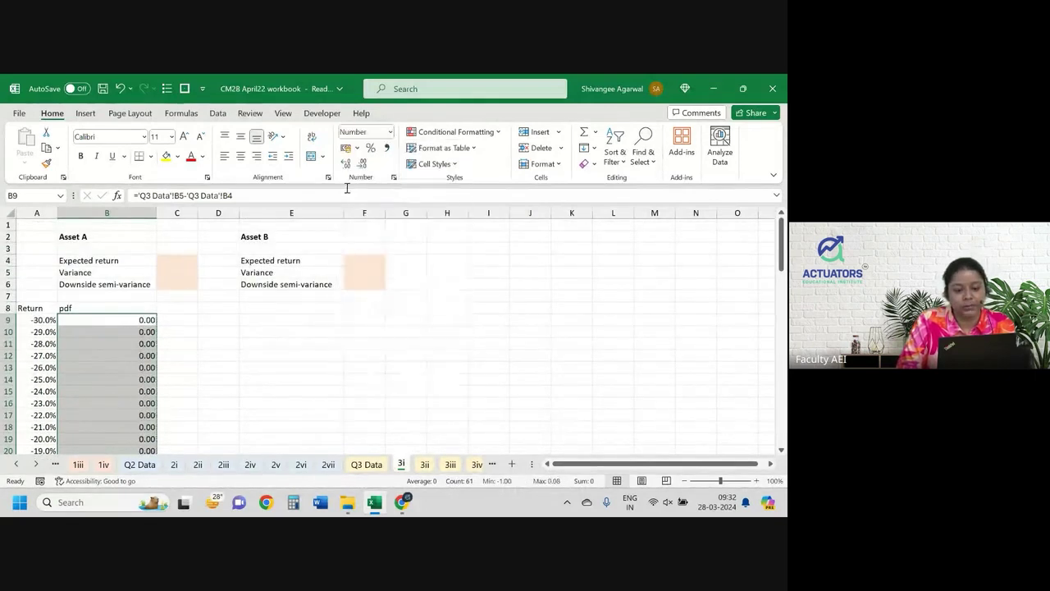
double_click(346, 163)
left_click(345, 163)
left_click(345, 163)
scroll(297, 236, "down", 4)
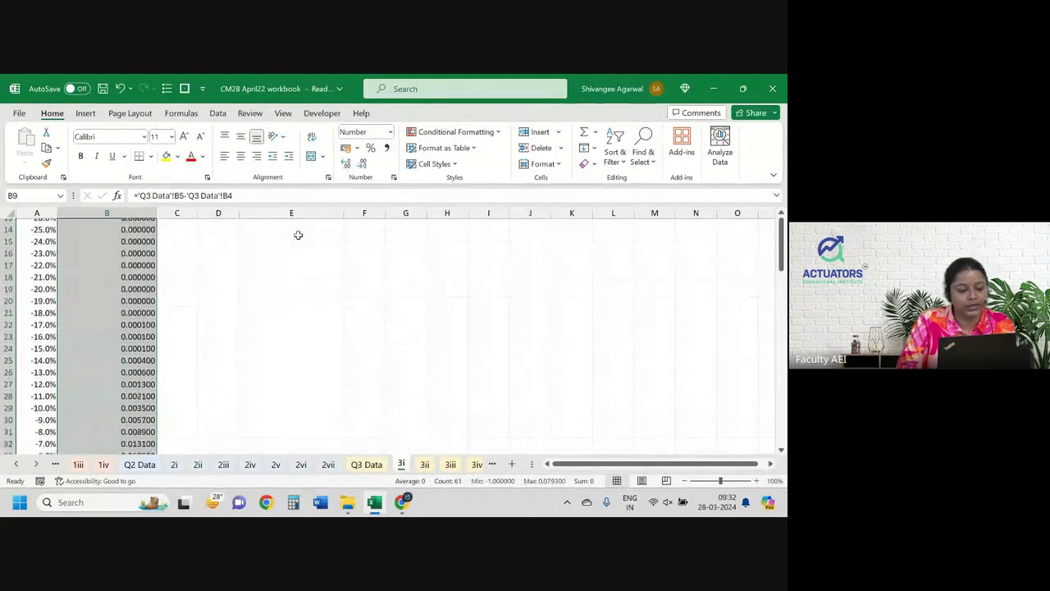
scroll(298, 235, "down", 6)
scroll(298, 236, "down", 6)
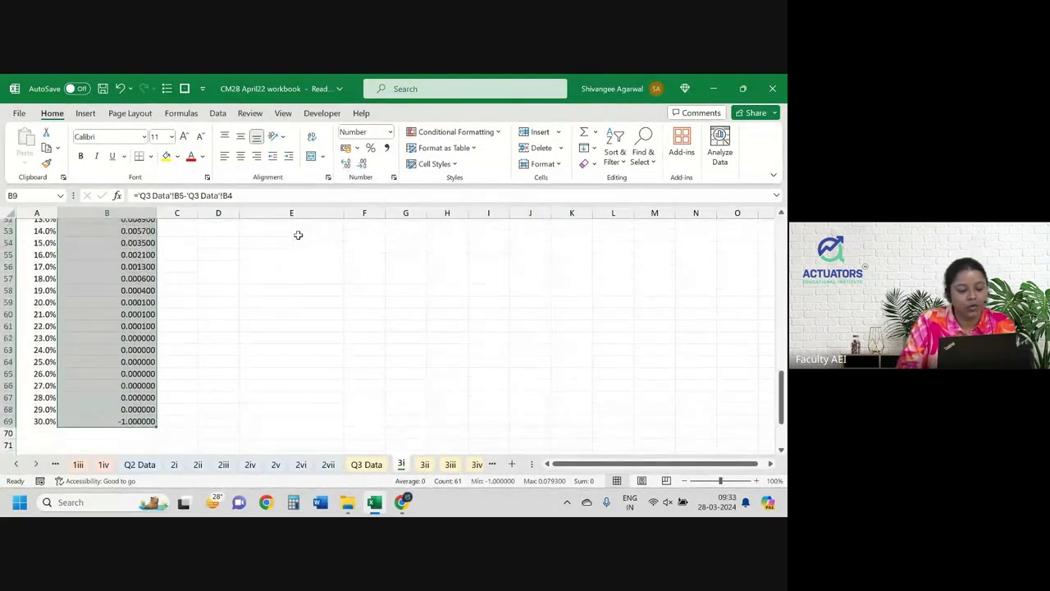
scroll(298, 235, "up", 1)
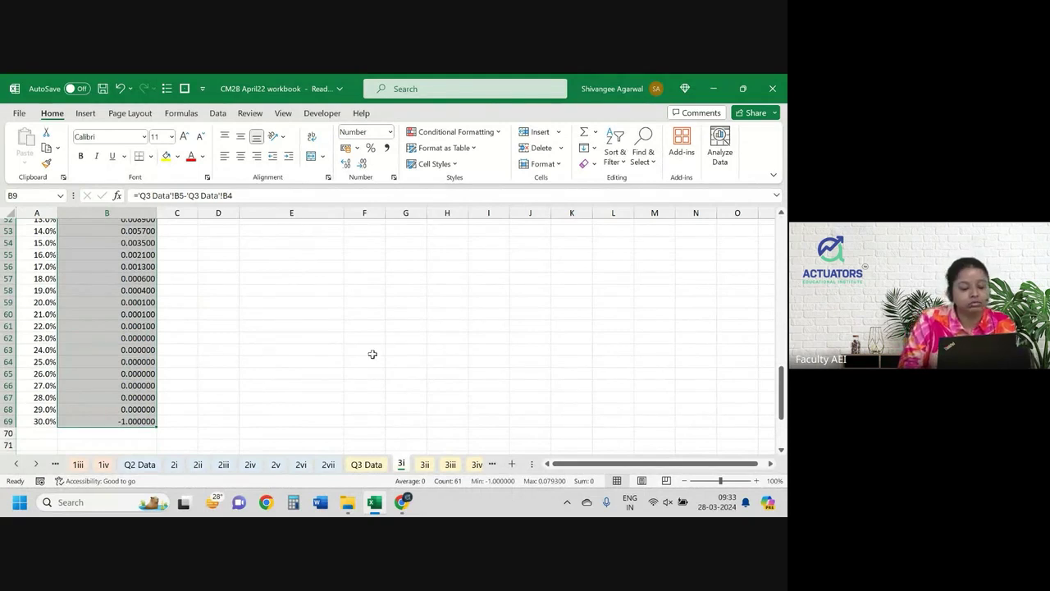
left_click(41, 421)
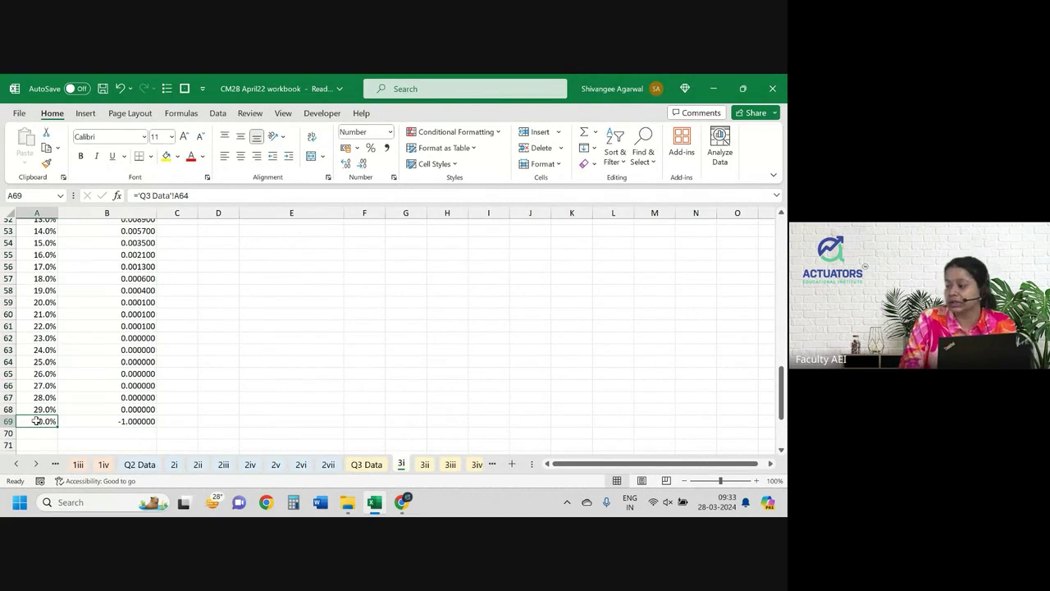
left_click_drag(37, 421, 161, 417)
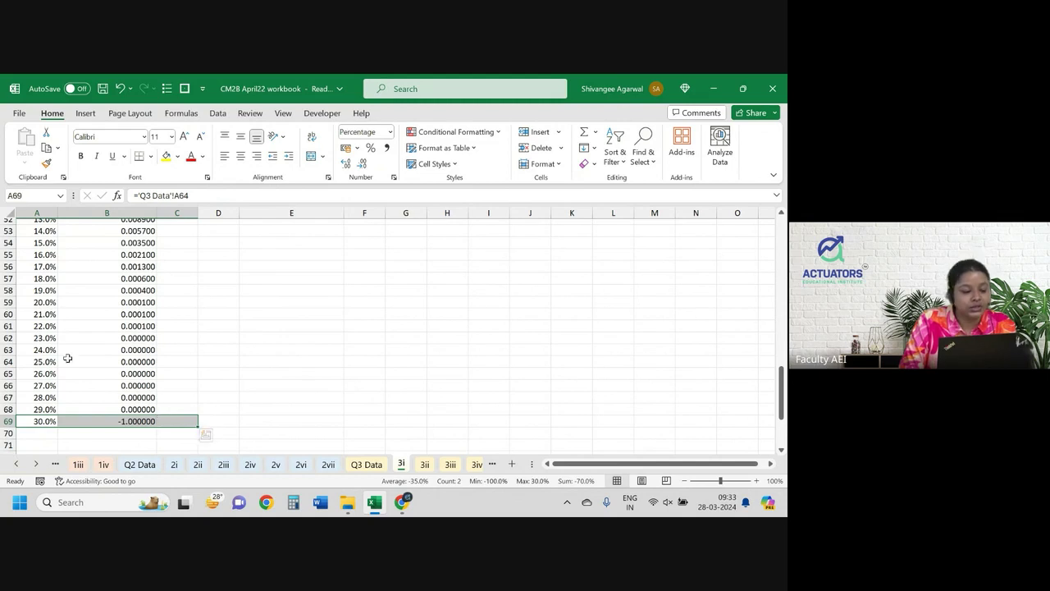
left_click(25, 337)
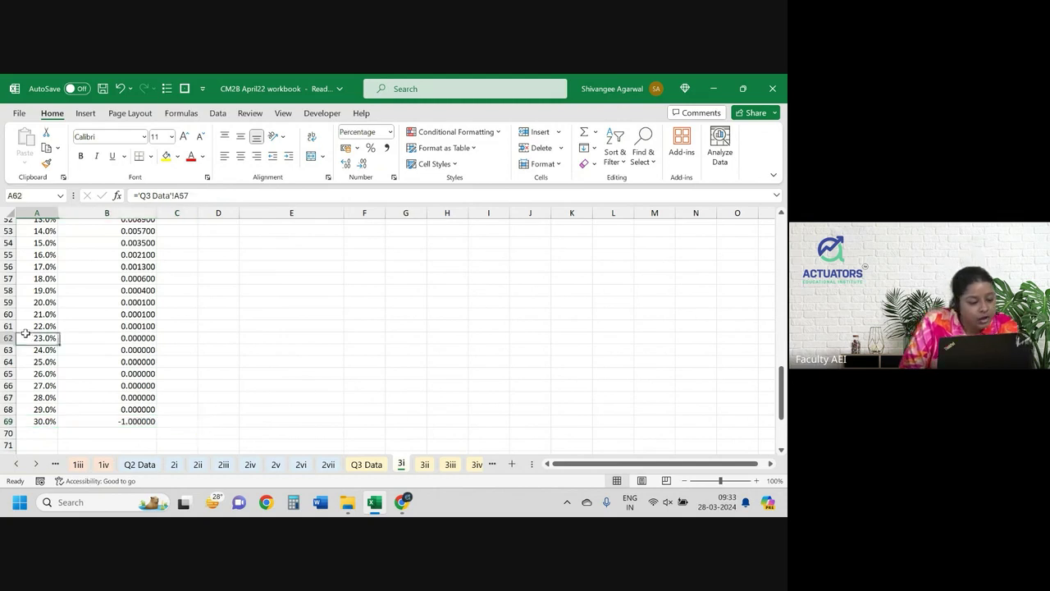
left_click(366, 465)
scroll(20, 368, "down", 6)
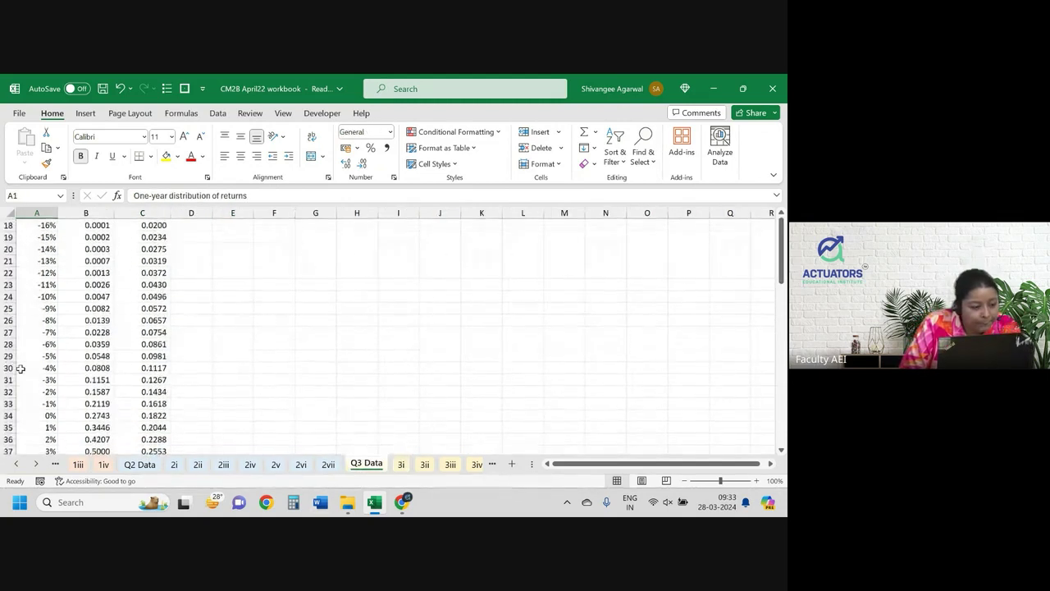
scroll(21, 368, "down", 5)
scroll(21, 368, "down", 1)
scroll(21, 368, "down", 7)
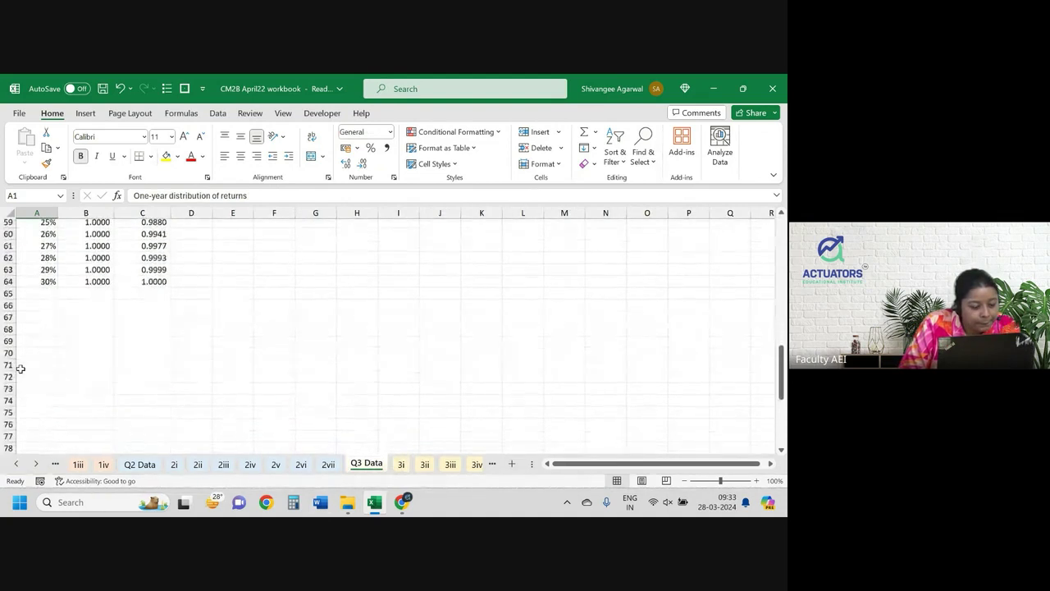
scroll(21, 369, "down", 1)
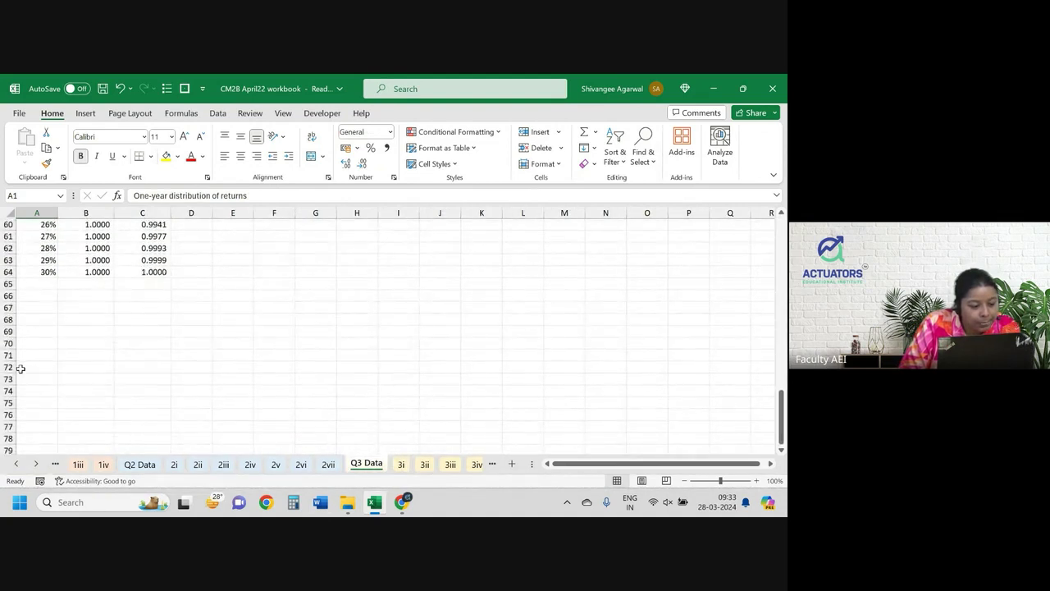
scroll(21, 368, "up", 10)
scroll(20, 369, "up", 10)
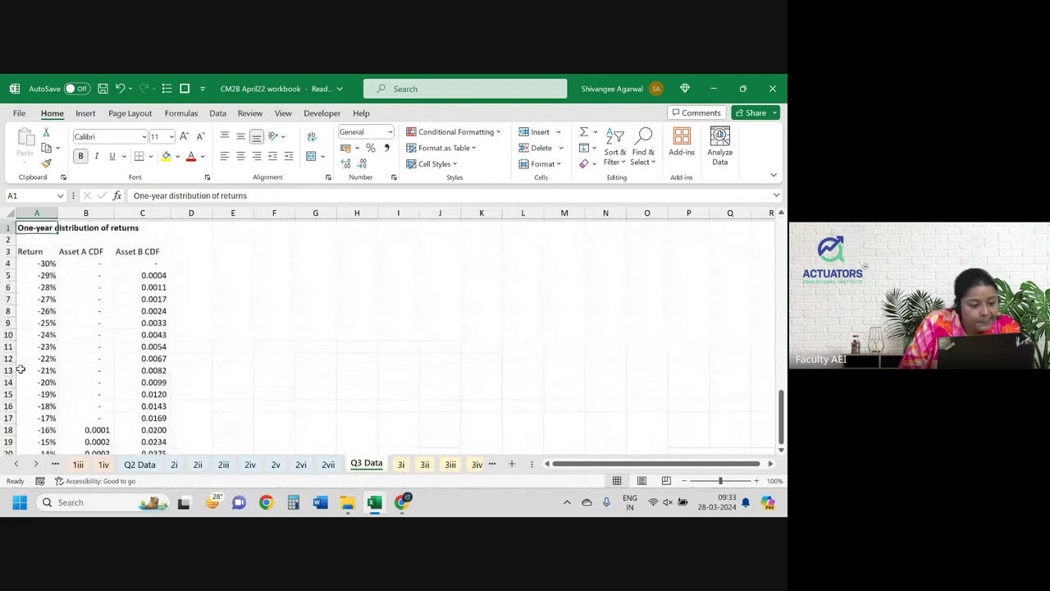
left_click(402, 464)
scroll(11, 246, "up", 8)
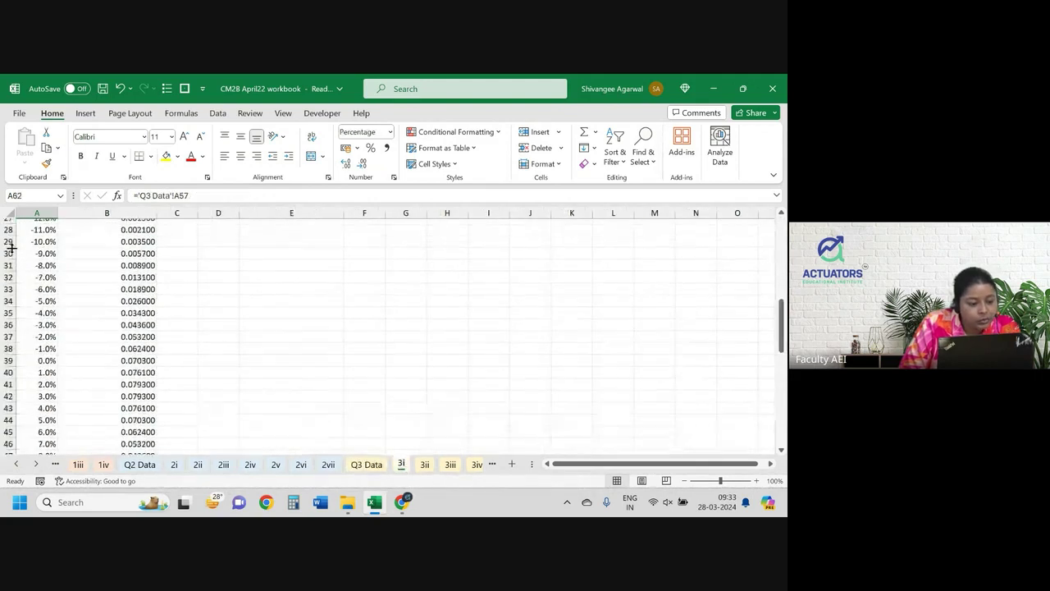
scroll(12, 246, "up", 6)
scroll(148, 295, "up", 4)
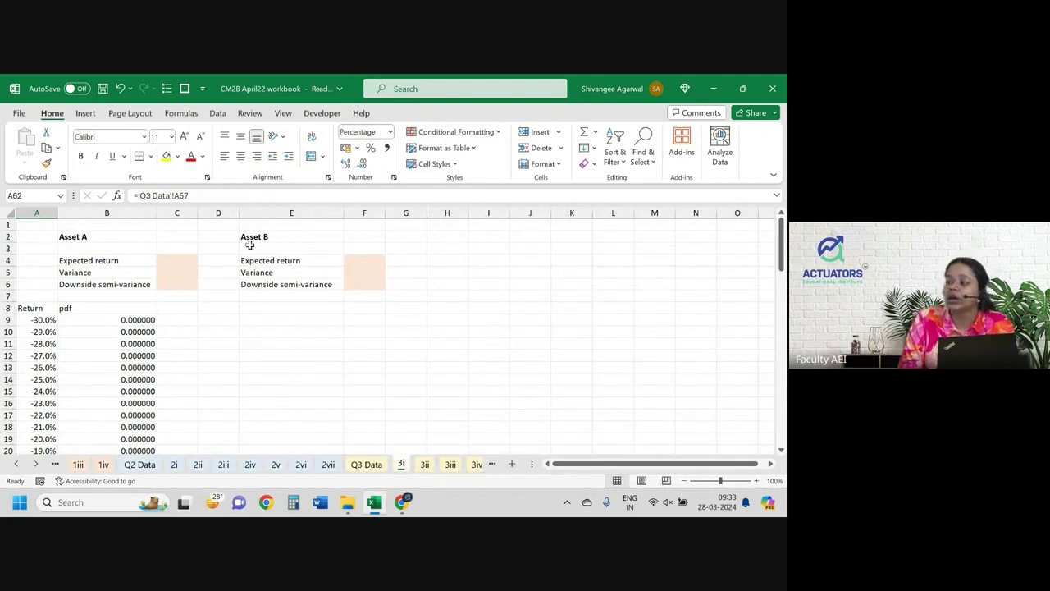
key("alt+Tab")
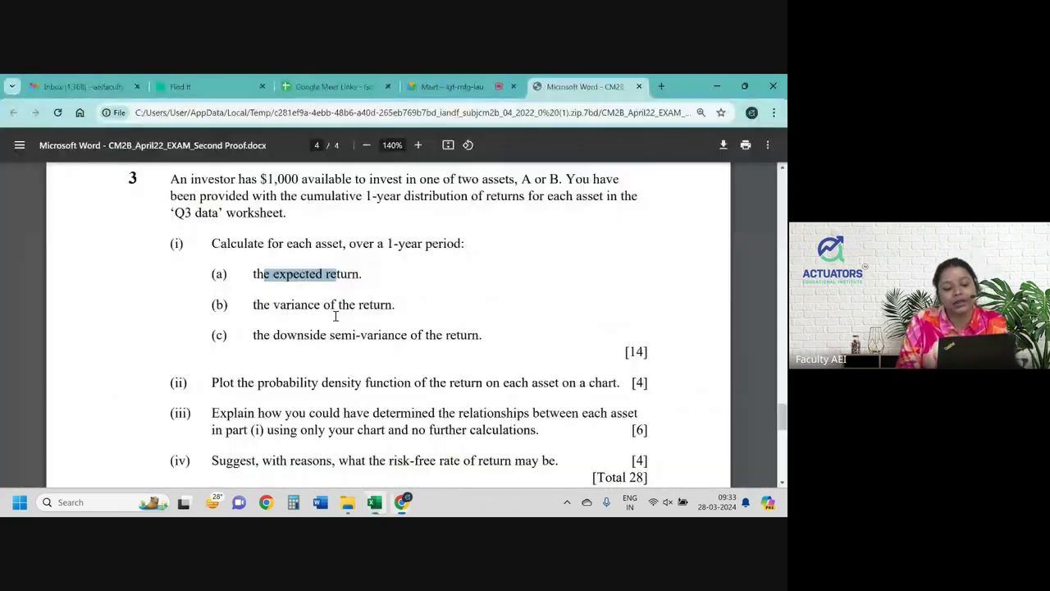
scroll(363, 293, "up", 1)
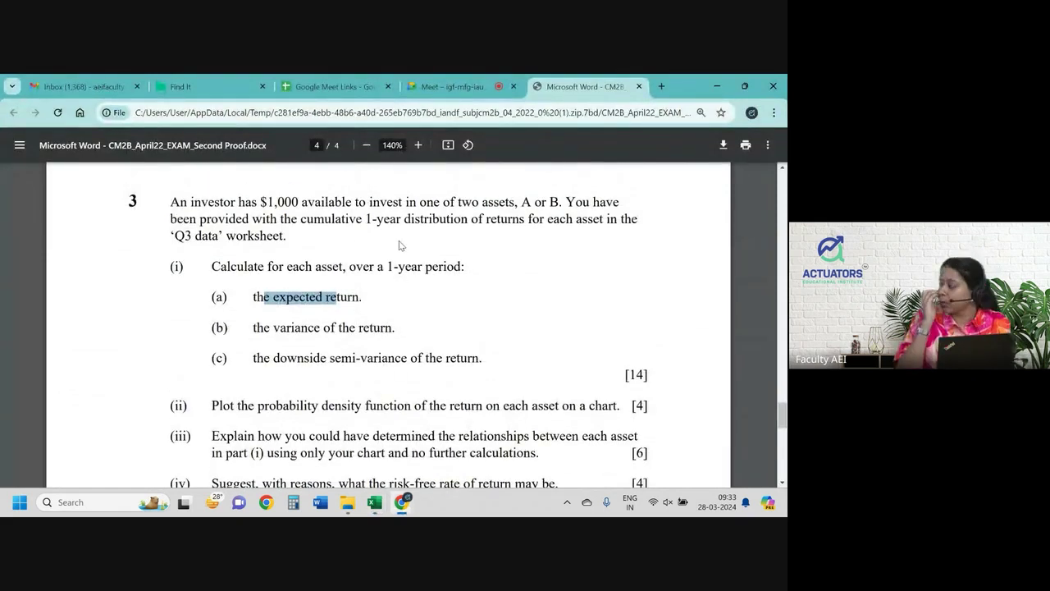
key("alt+Tab")
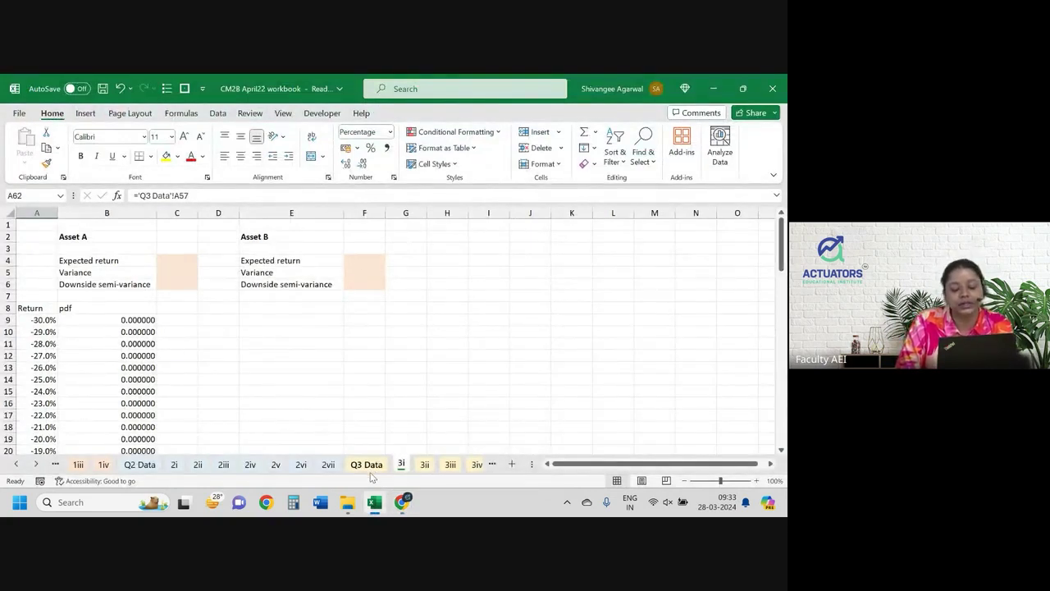
left_click(368, 466)
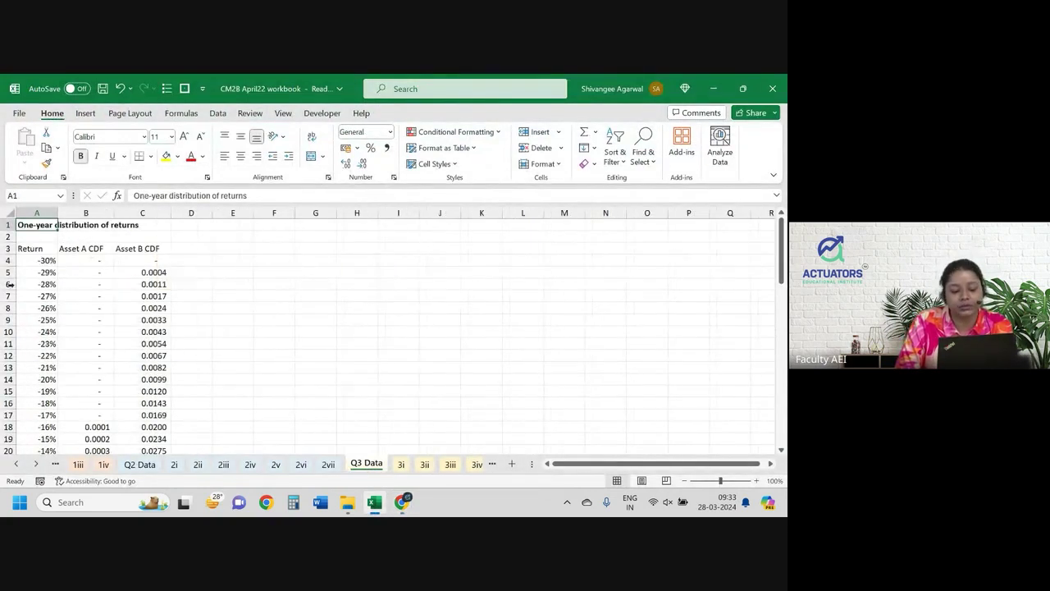
left_click(397, 466)
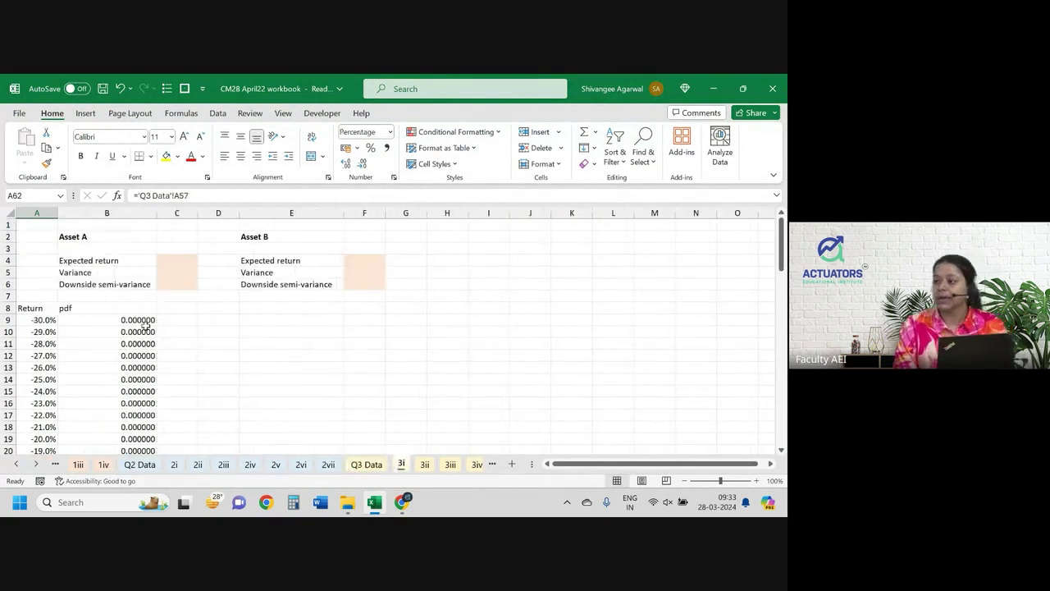
left_click(368, 464)
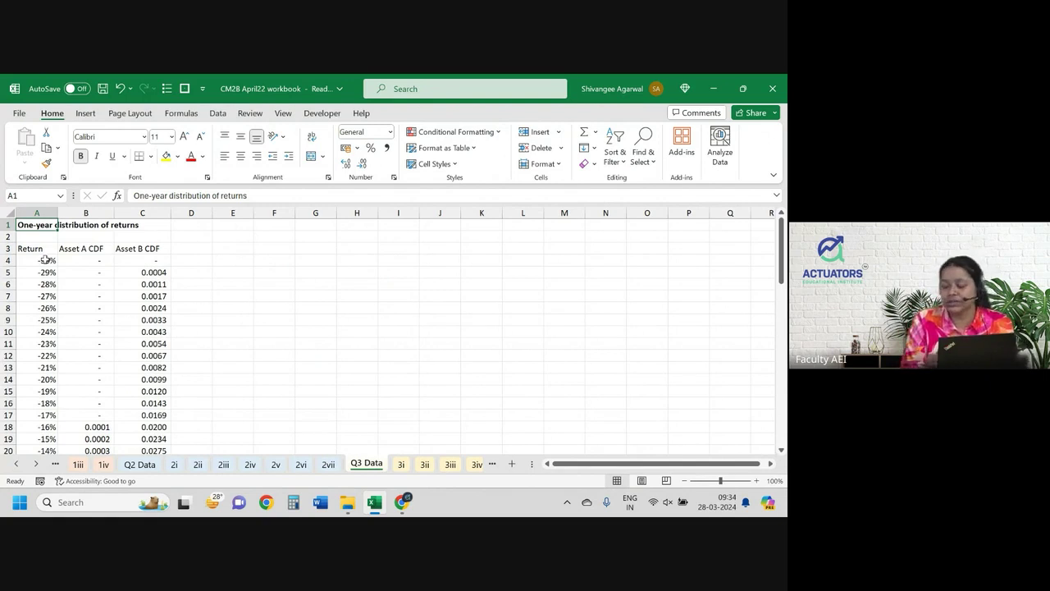
left_click(401, 464)
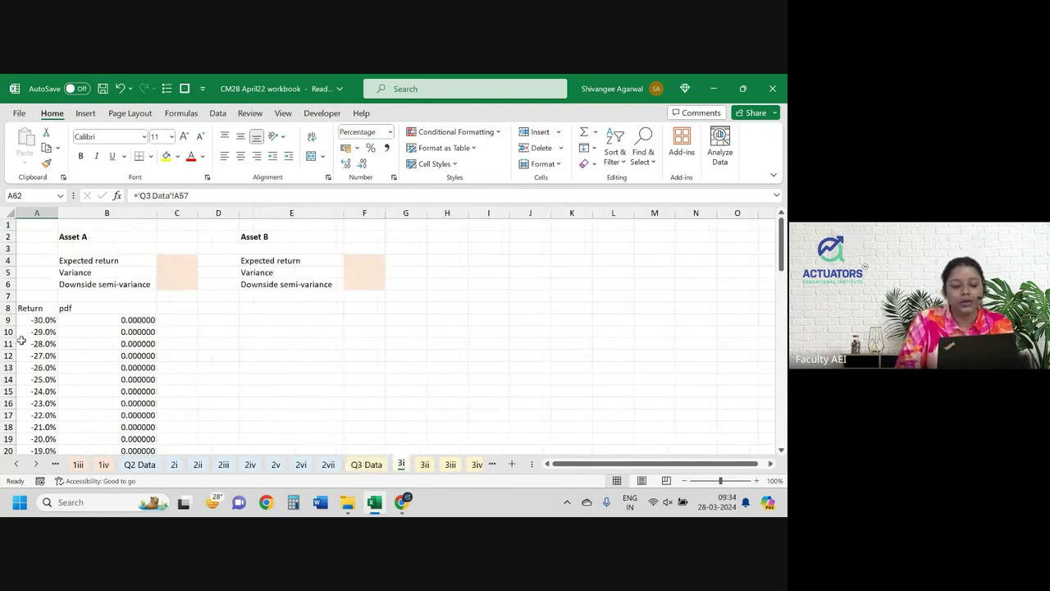
left_click(33, 320)
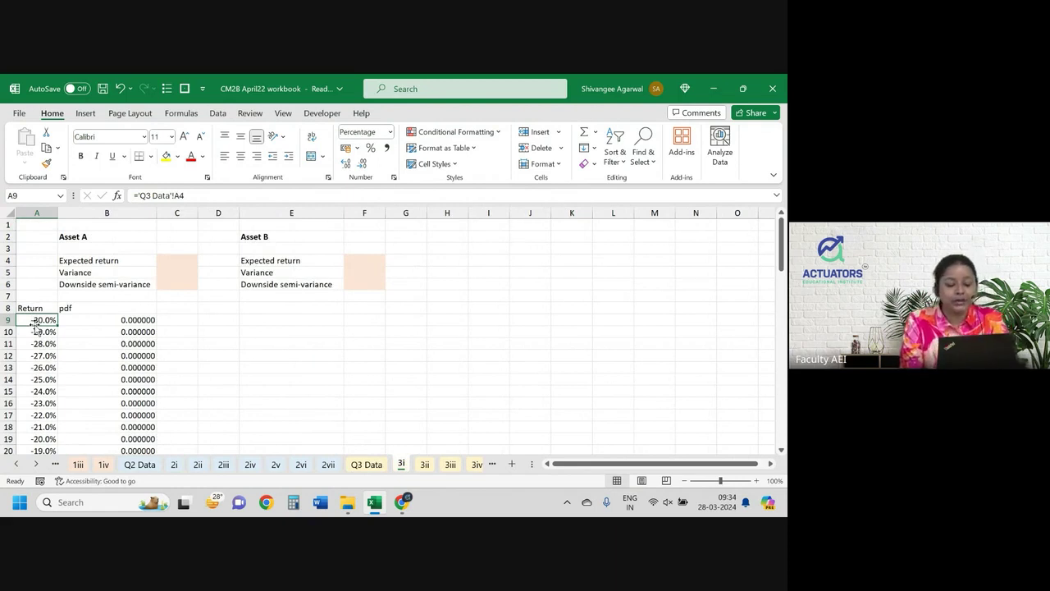
Enter -29.5% as the first return in A9.
type("-29.5")
key("Return")
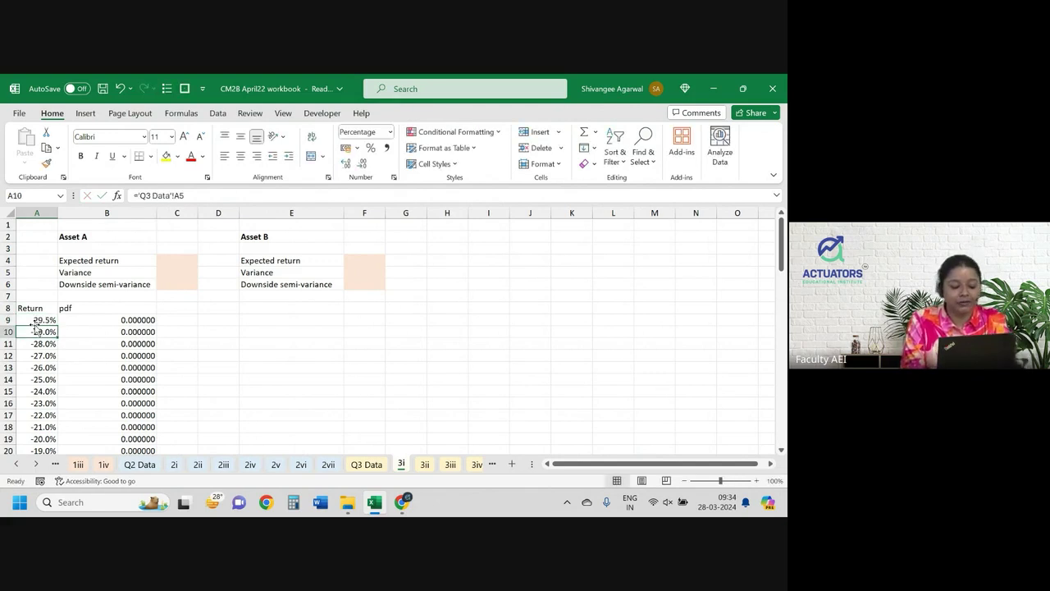
type("28.")
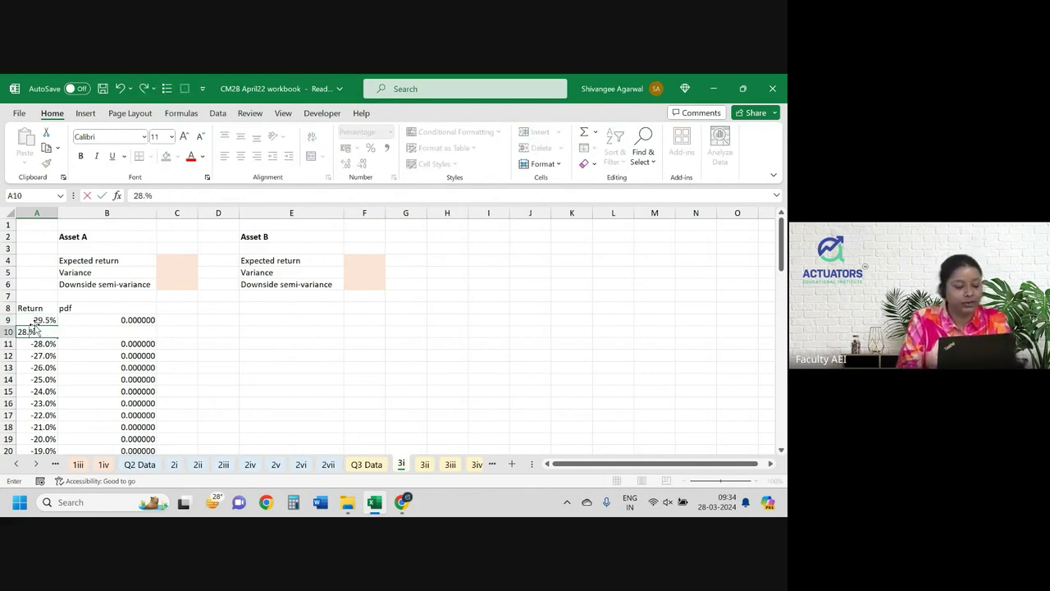
left_click(32, 323)
double_click(36, 321)
type("-")
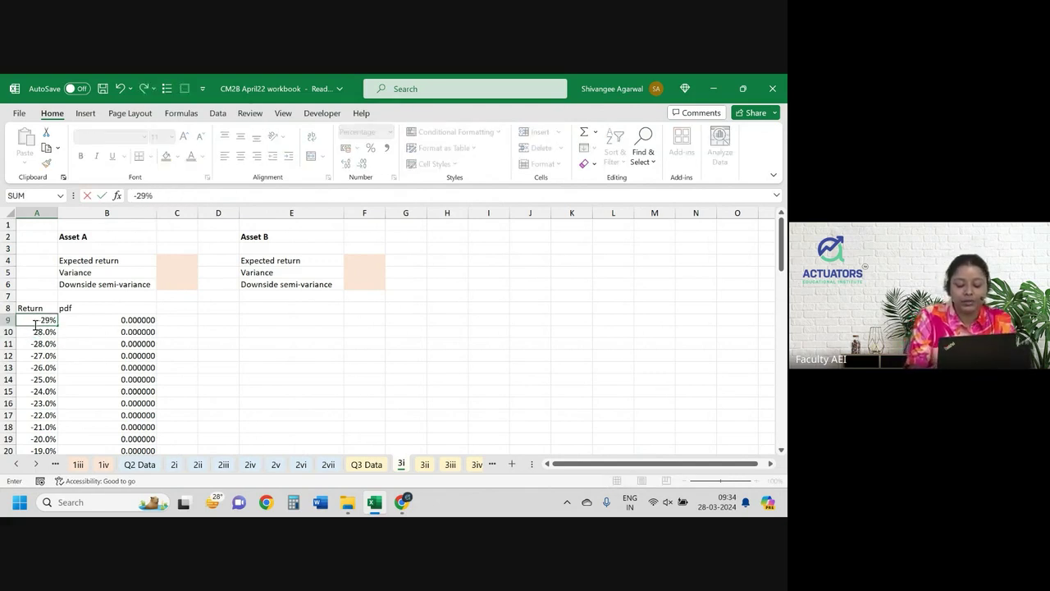
key("Return")
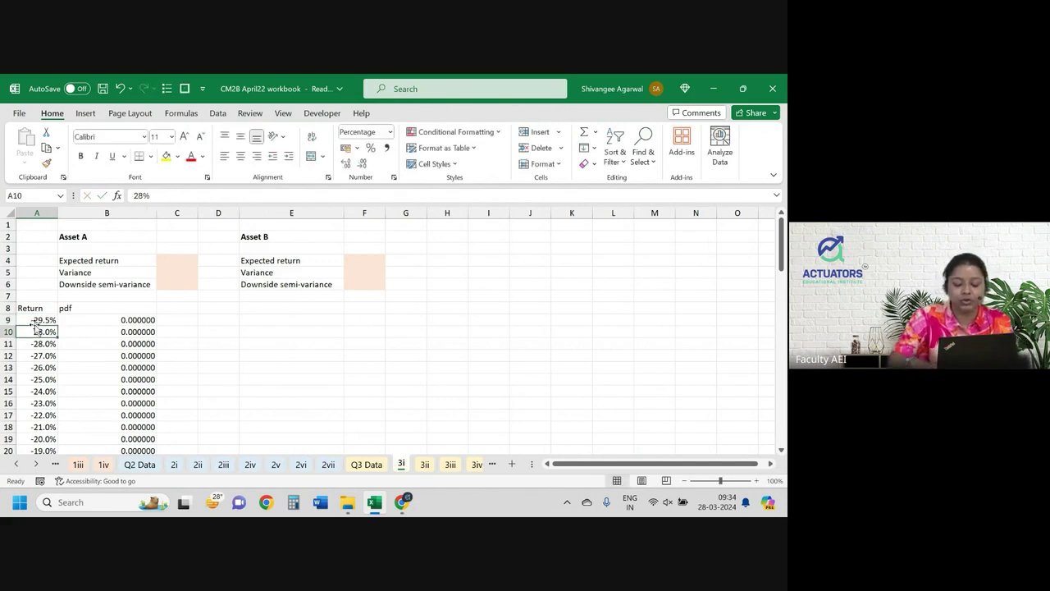
Put the step formula =A9+1% in A10, correcting the increment to 1%.
type("=")
left_click(35, 322)
type("+0.5%")
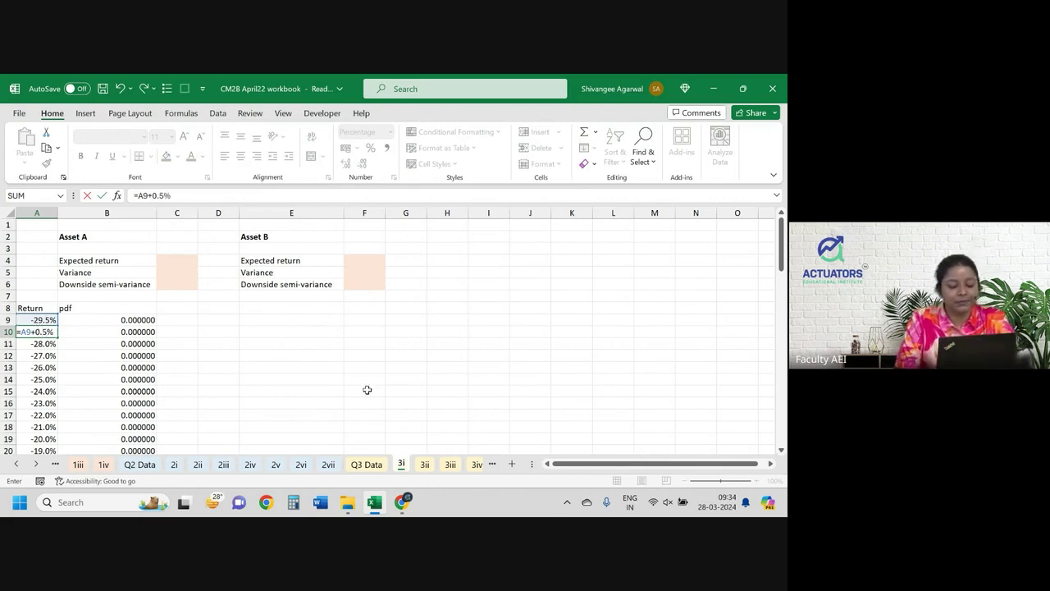
key("Return")
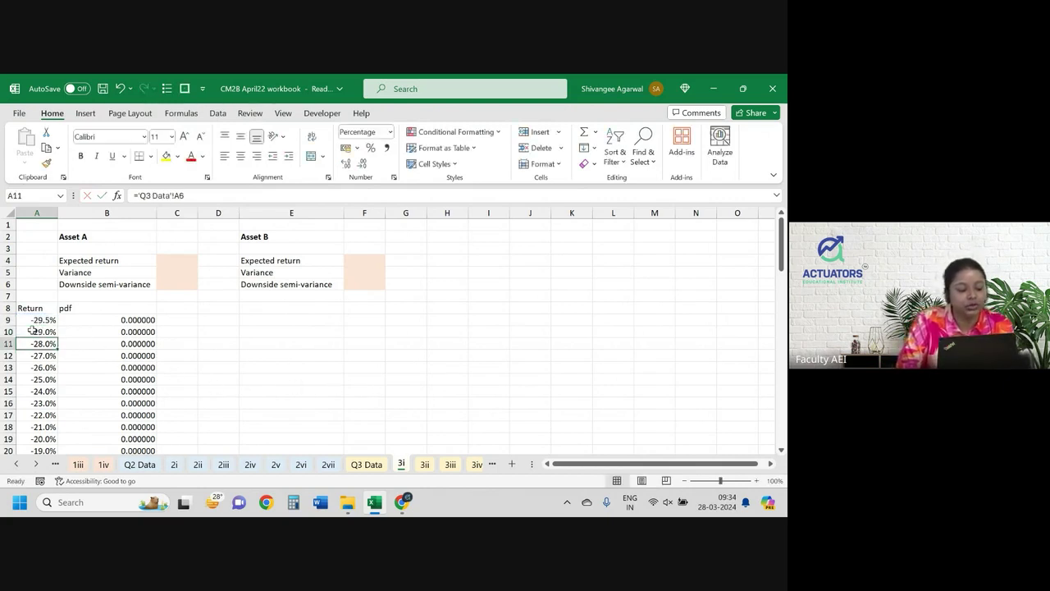
left_click(31, 330)
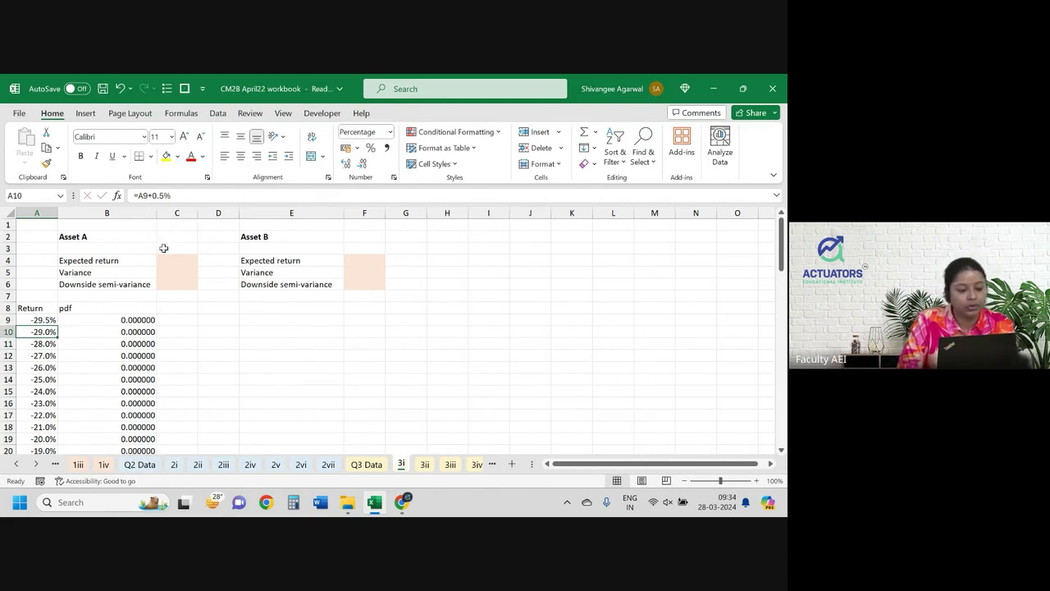
left_click(165, 196)
key("BackSpace")
key("BackSpace")
key("BackSpace")
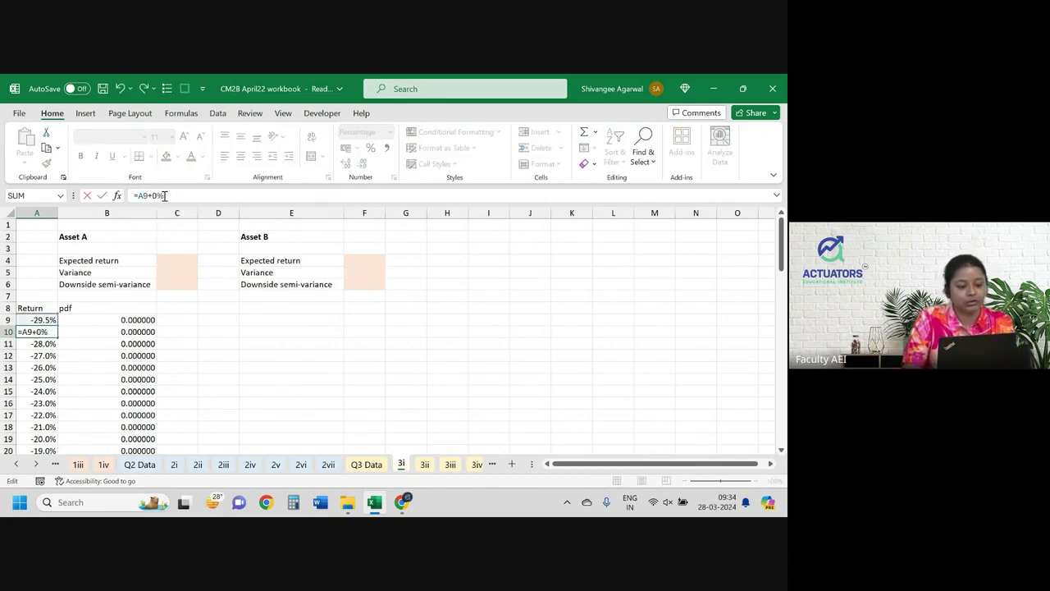
type("1")
key("Return")
Fill the step formula down column A and clear the surplus 30.5% row 69.
left_click(41, 332)
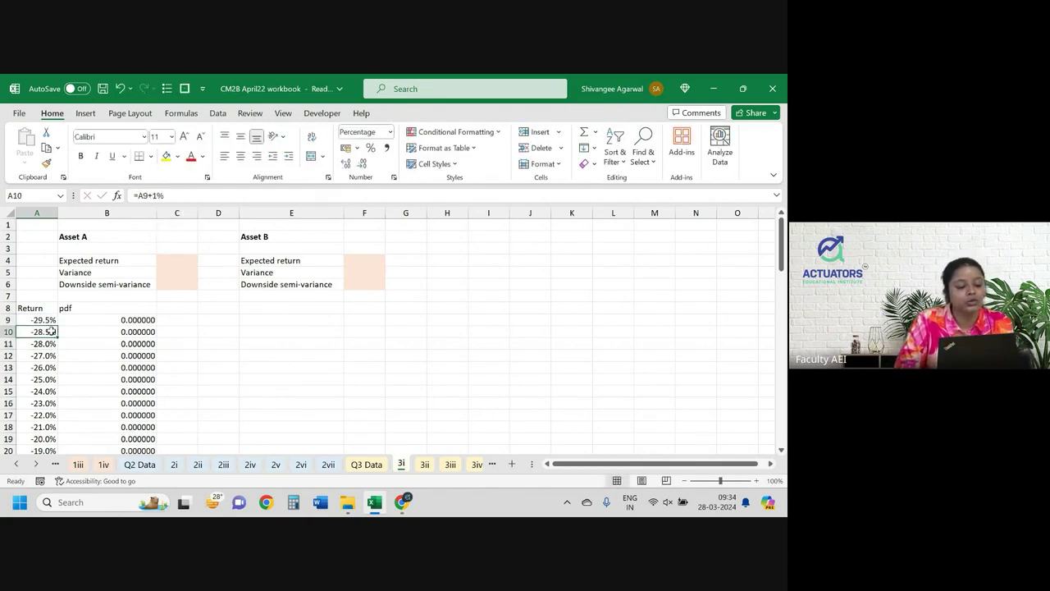
double_click(57, 336)
scroll(107, 374, "down", 7)
scroll(107, 373, "down", 7)
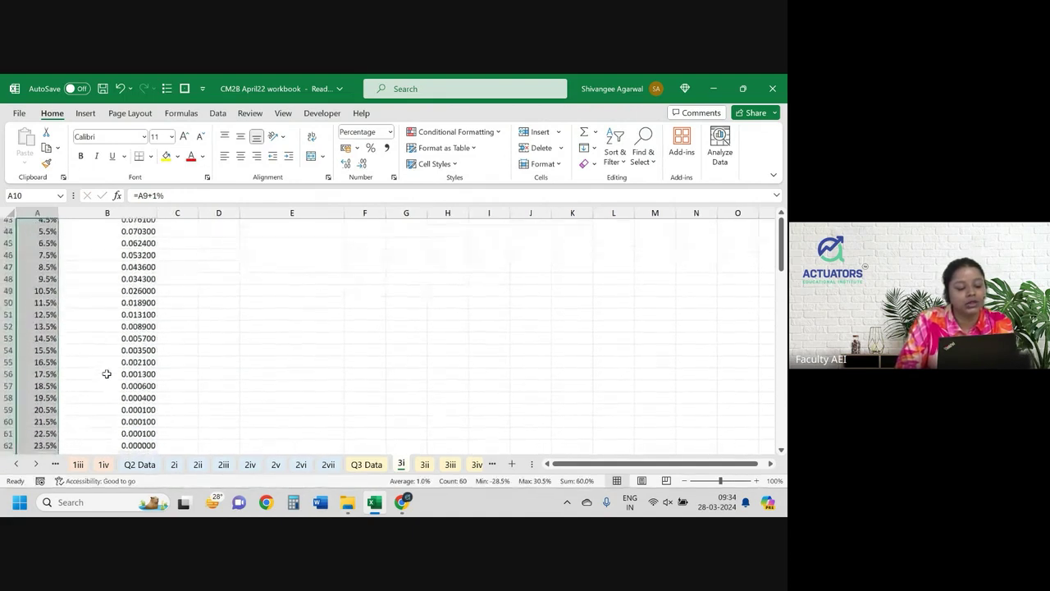
scroll(106, 373, "down", 6)
left_click_drag(37, 306, 222, 306)
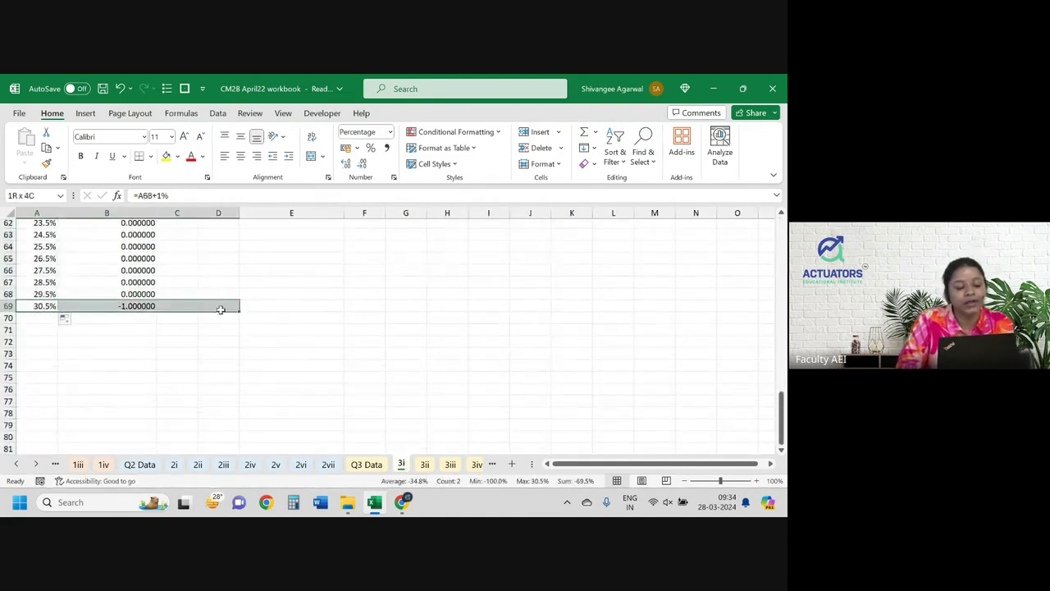
key("Delete")
left_click(47, 292)
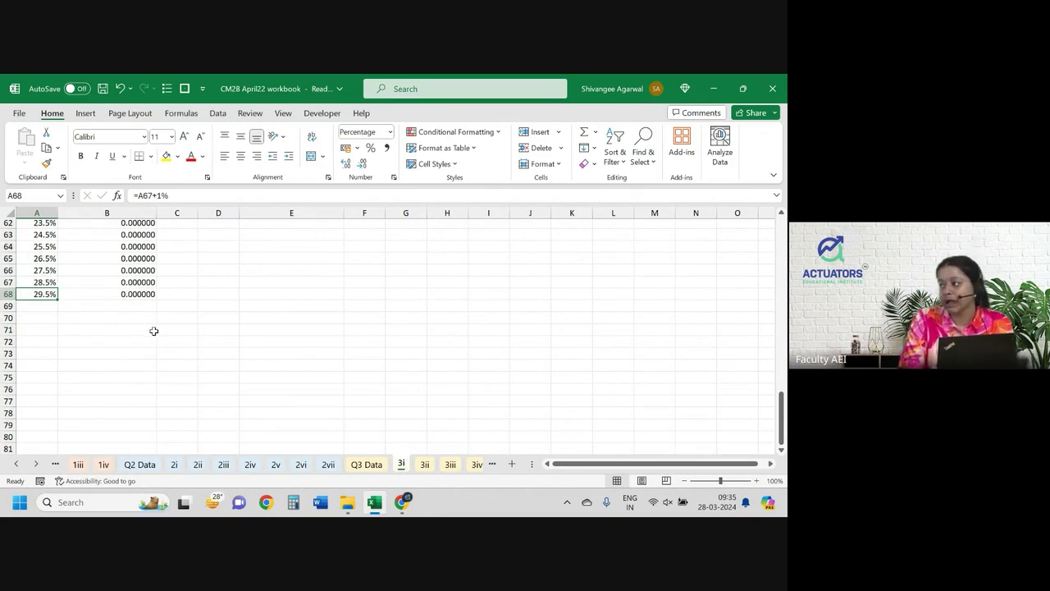
scroll(153, 331, "up", 6)
scroll(153, 331, "up", 7)
scroll(153, 330, "up", 5)
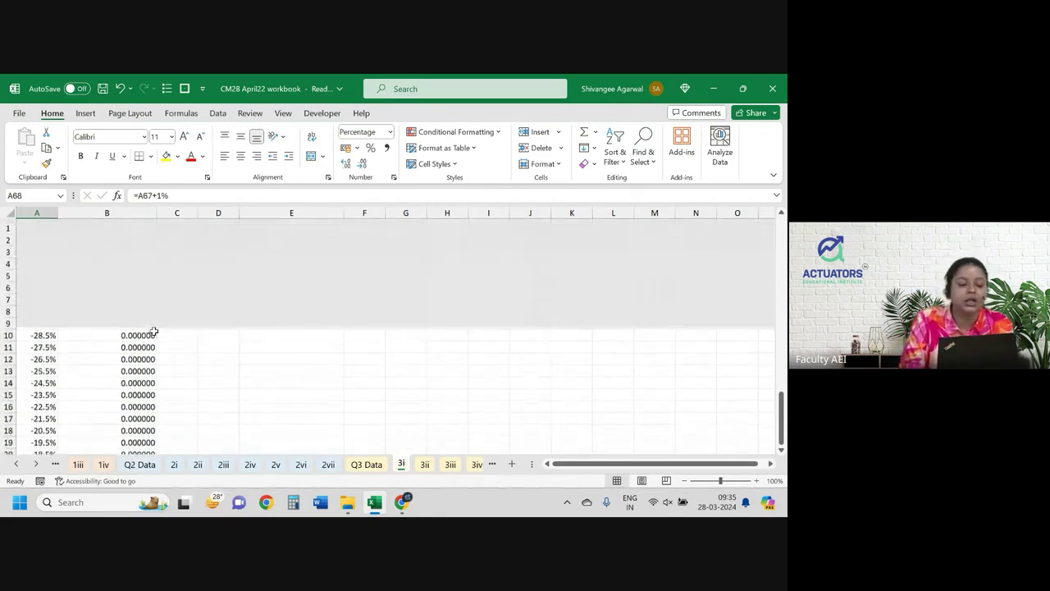
scroll(153, 331, "up", 3)
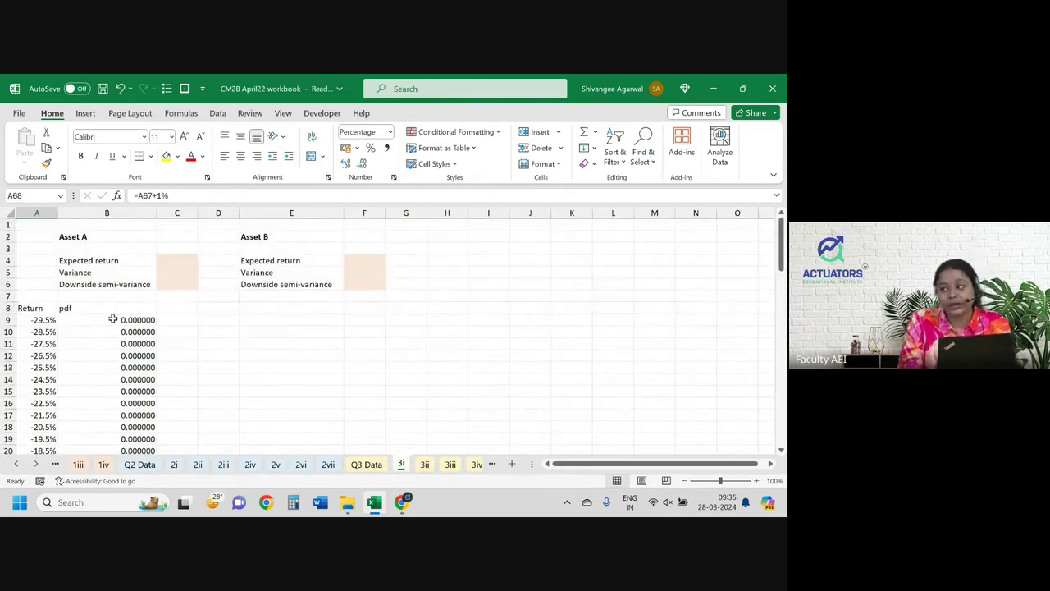
Add the heading Return*pdf in cell C8.
left_click(182, 310)
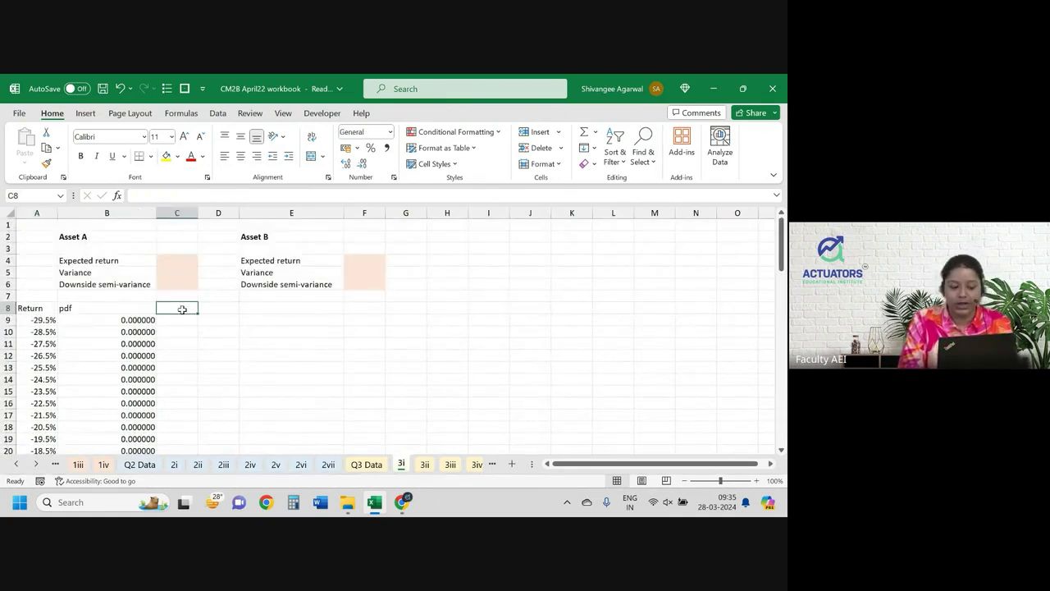
type("Ret")
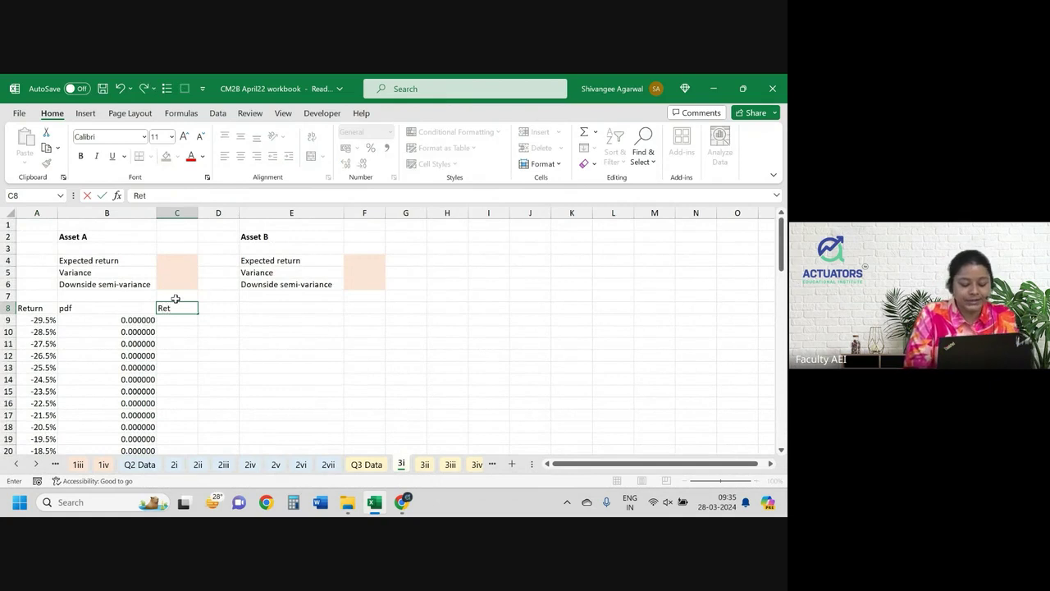
type("urn*")
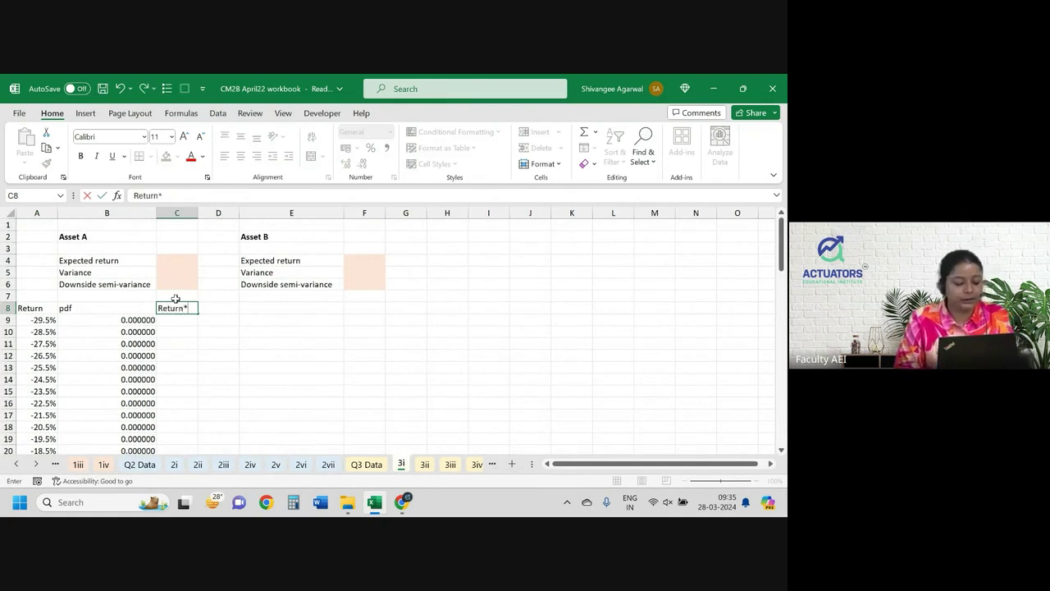
key("ctrl+Return")
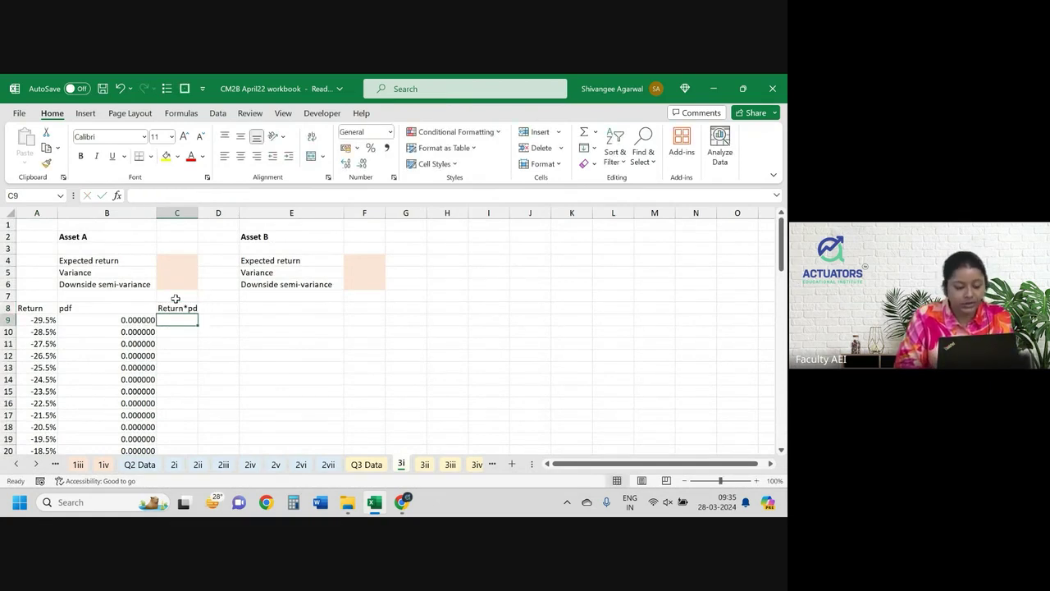
left_click(185, 194)
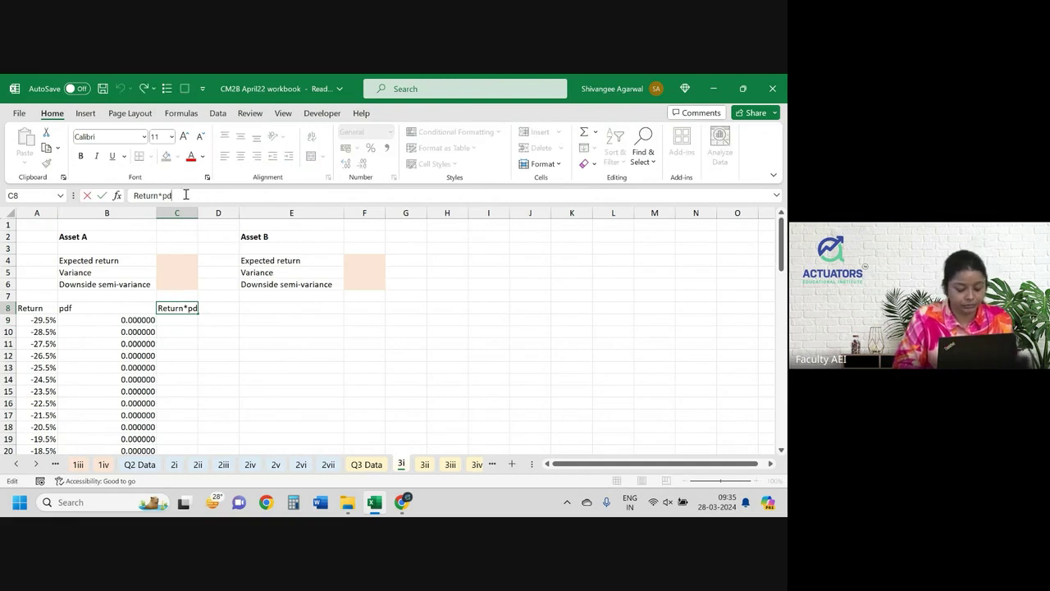
type("f")
key("Return")
Enter =A9*B9 in C9 with four decimals, fill it down, and autofit column C.
type("=")
key("Left")
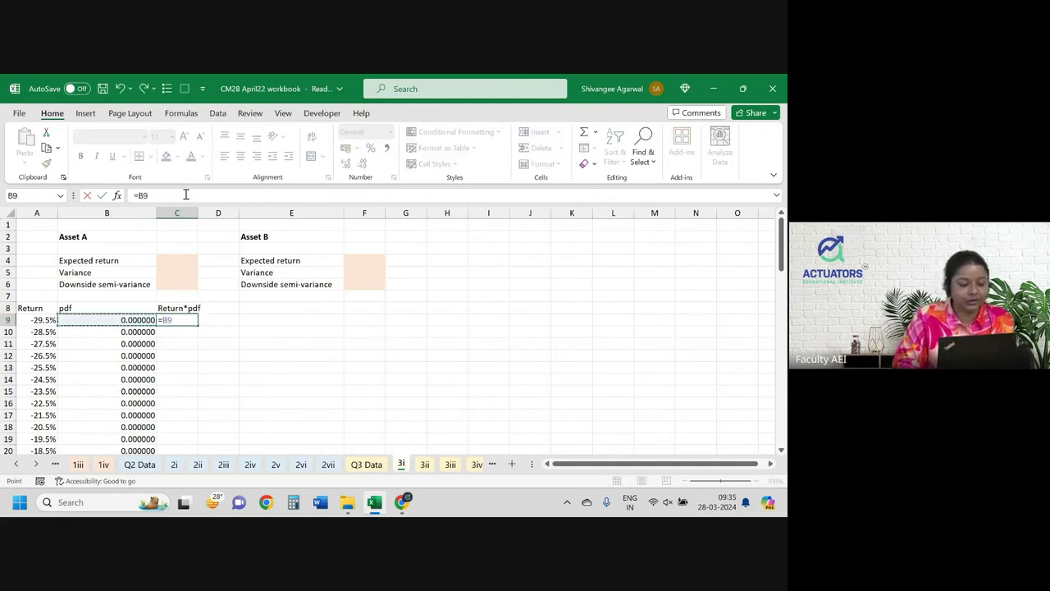
key("Left")
type("*")
key("Left")
key("ctrl+Return")
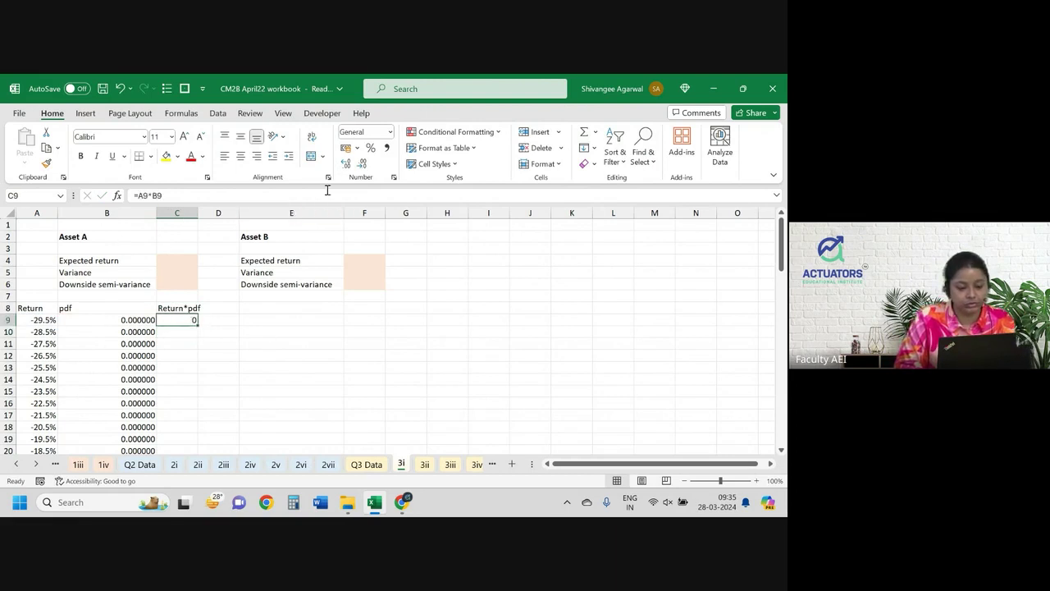
left_click(345, 164)
left_click(344, 163)
left_click(345, 163)
left_click(344, 164)
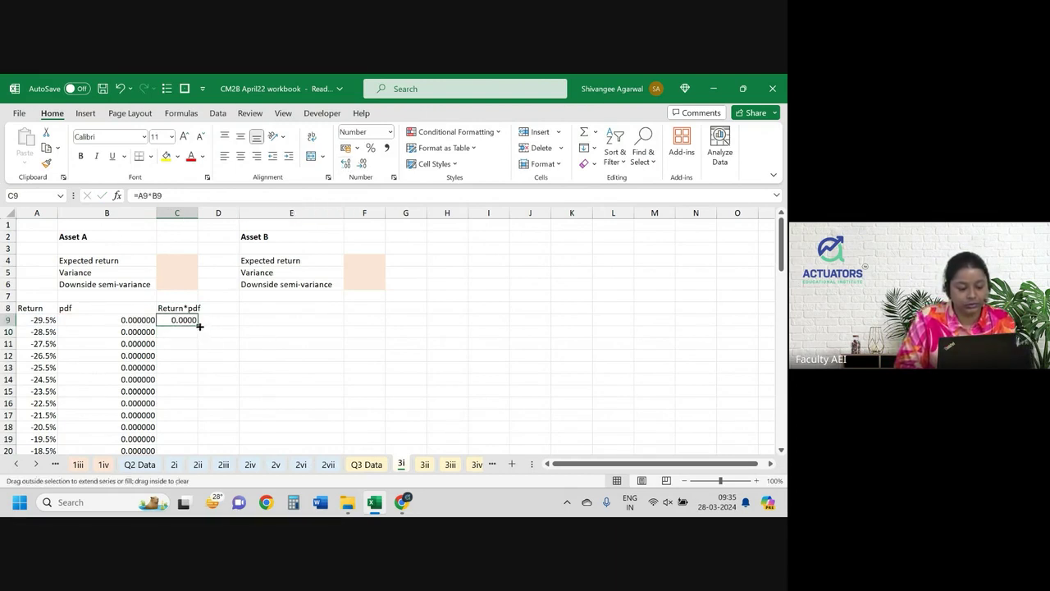
double_click(200, 327)
double_click(197, 211)
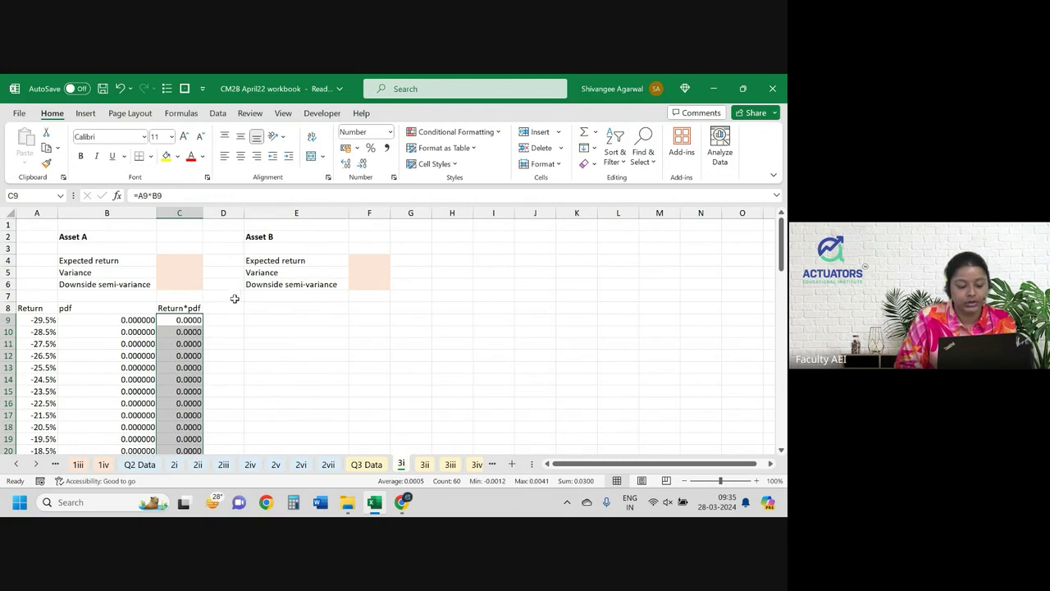
left_click(230, 309)
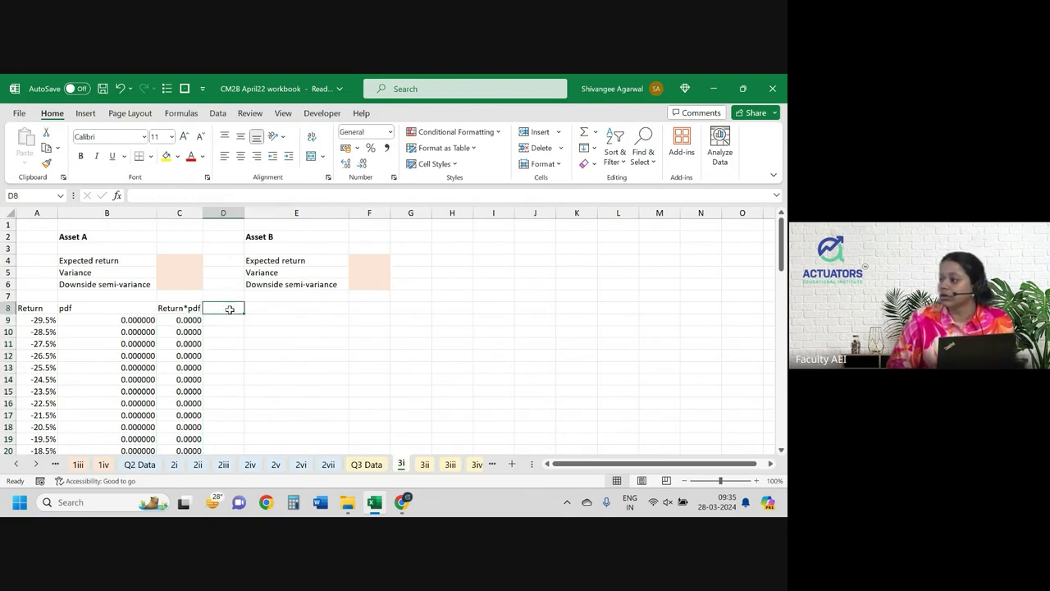
Label cell D8 with the heading Return^2*pdf.
type("=")
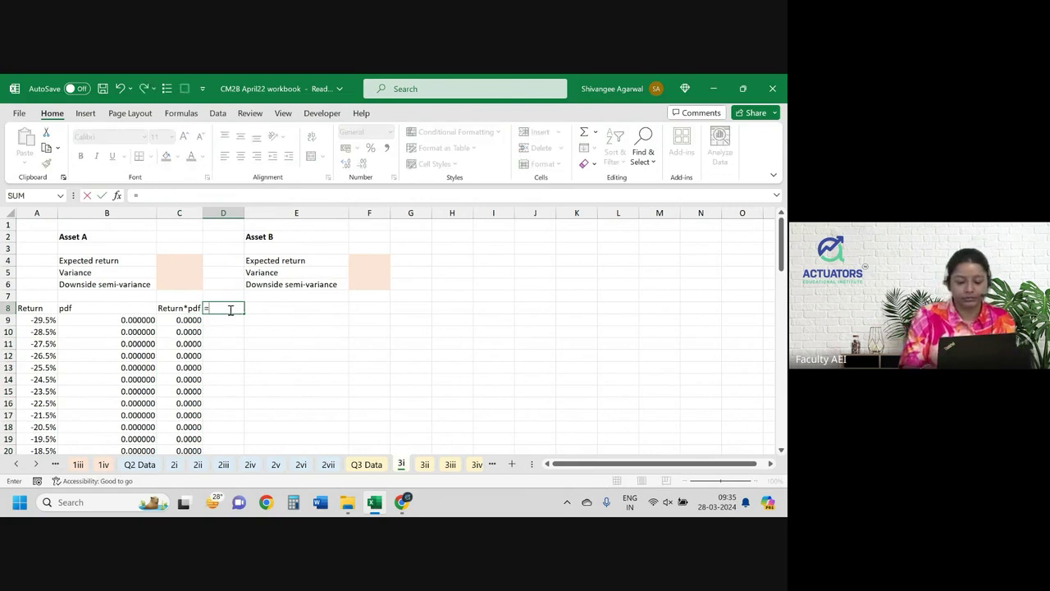
key("Left")
key("Left")
key("Left")
key("BackSpace")
key("BackSpace")
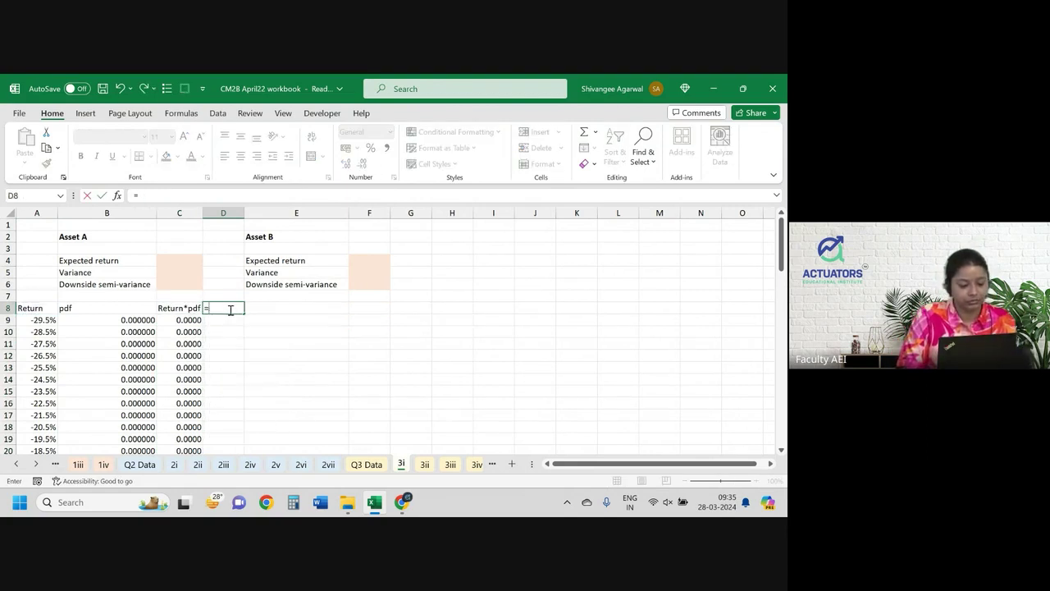
type("Return")
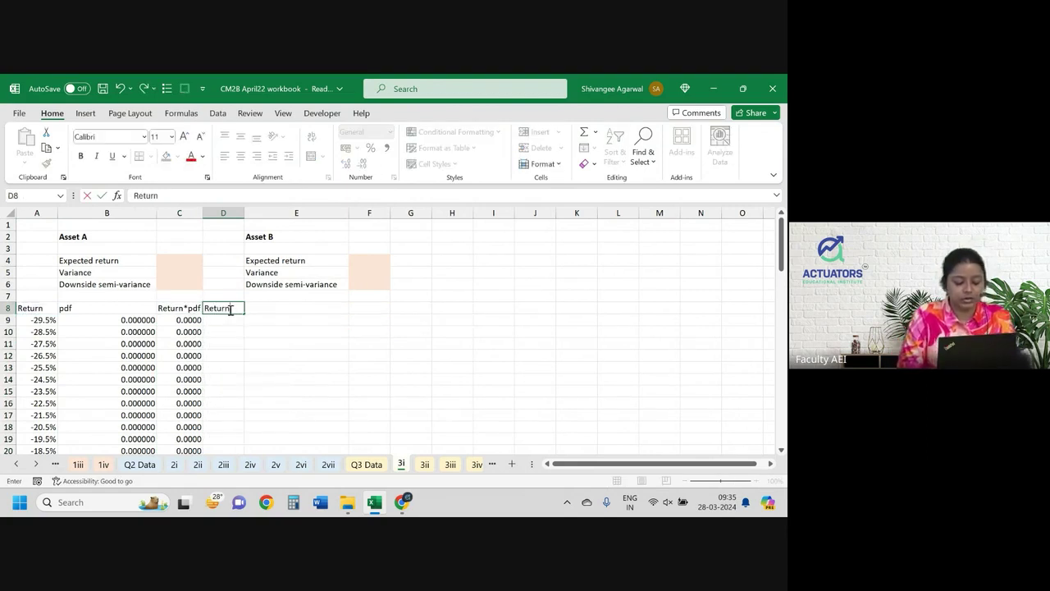
type("^2*")
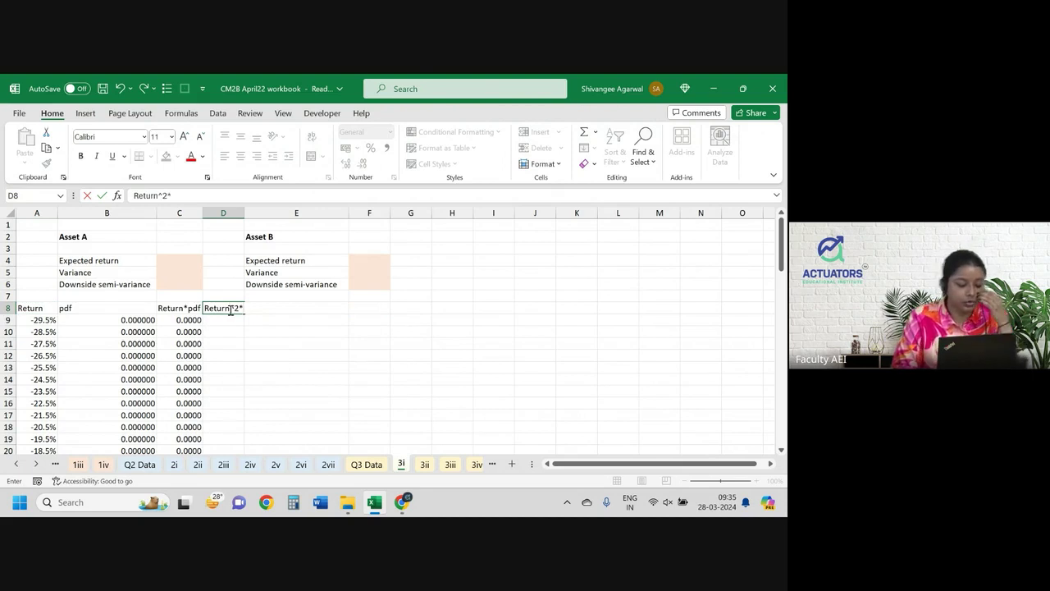
left_click(123, 318)
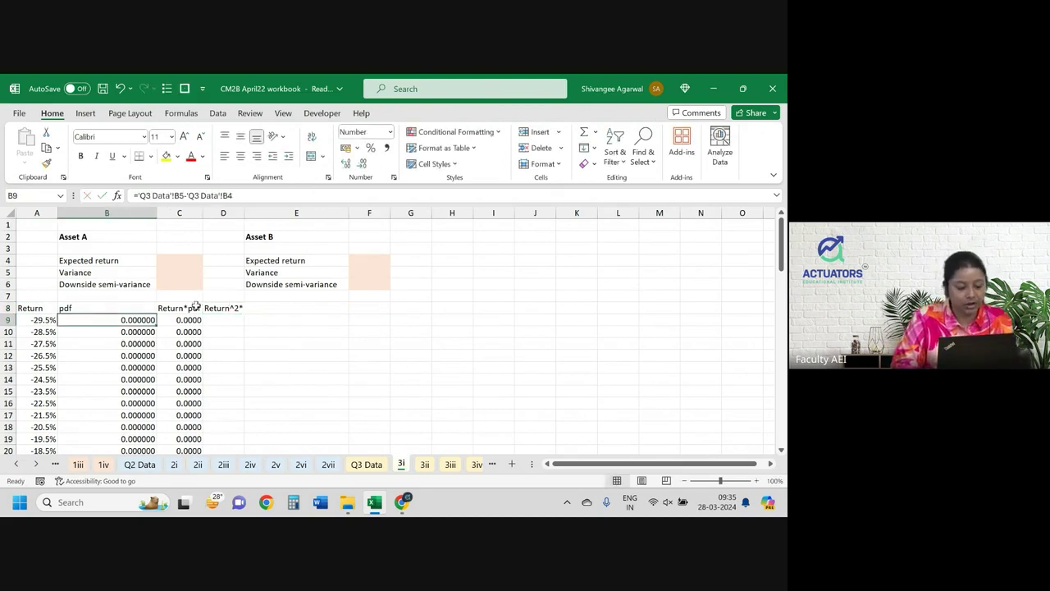
left_click(232, 310)
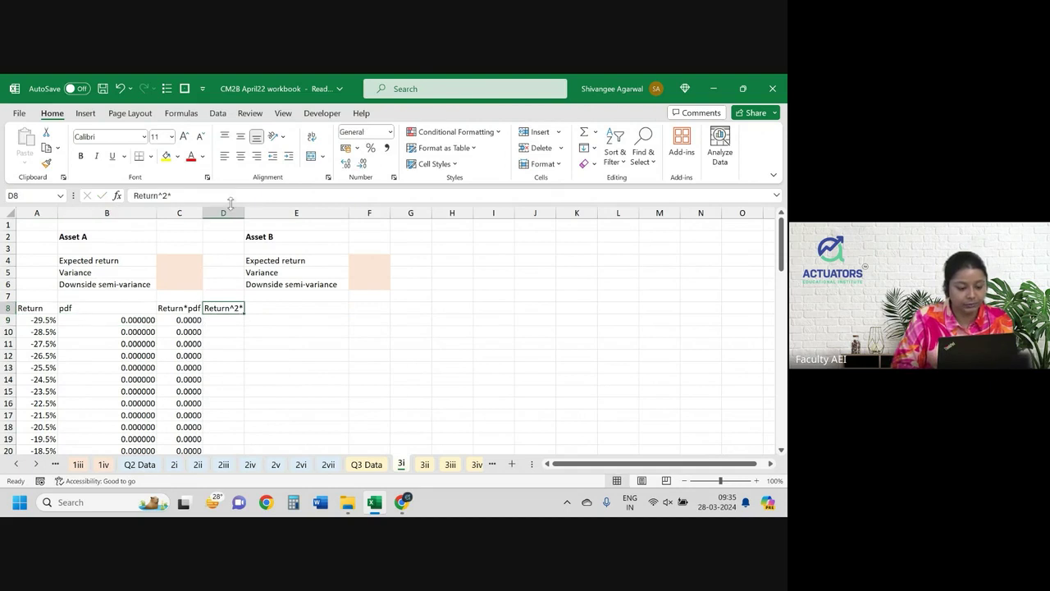
left_click(211, 201)
type("pdf")
key("Return")
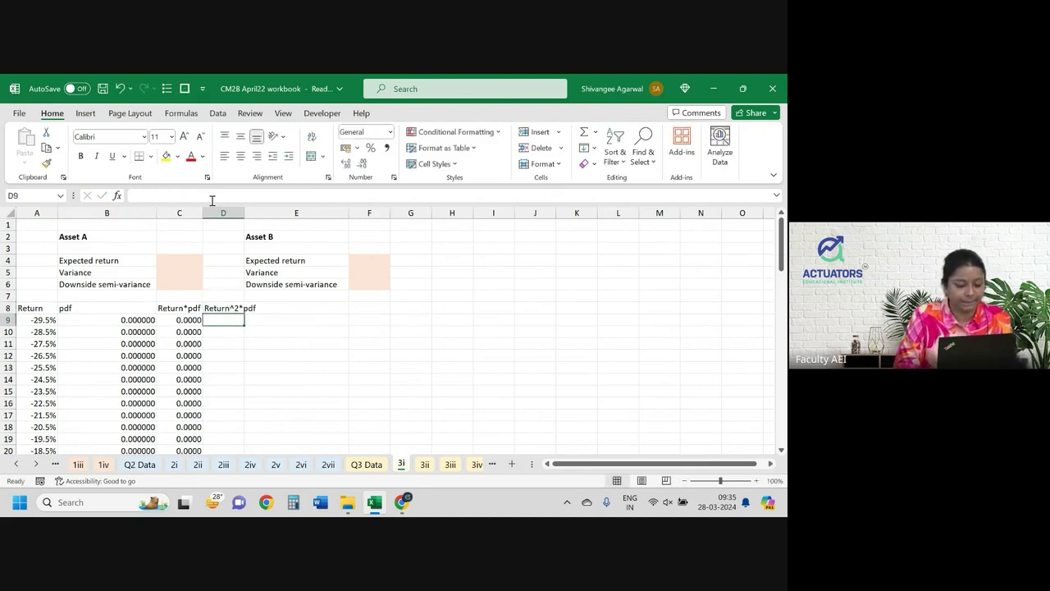
Enter =A9^2*B9 in D9, show four decimals, fill to row 68, and widen column D.
type("=")
key("Left")
key("Left")
key("Left")
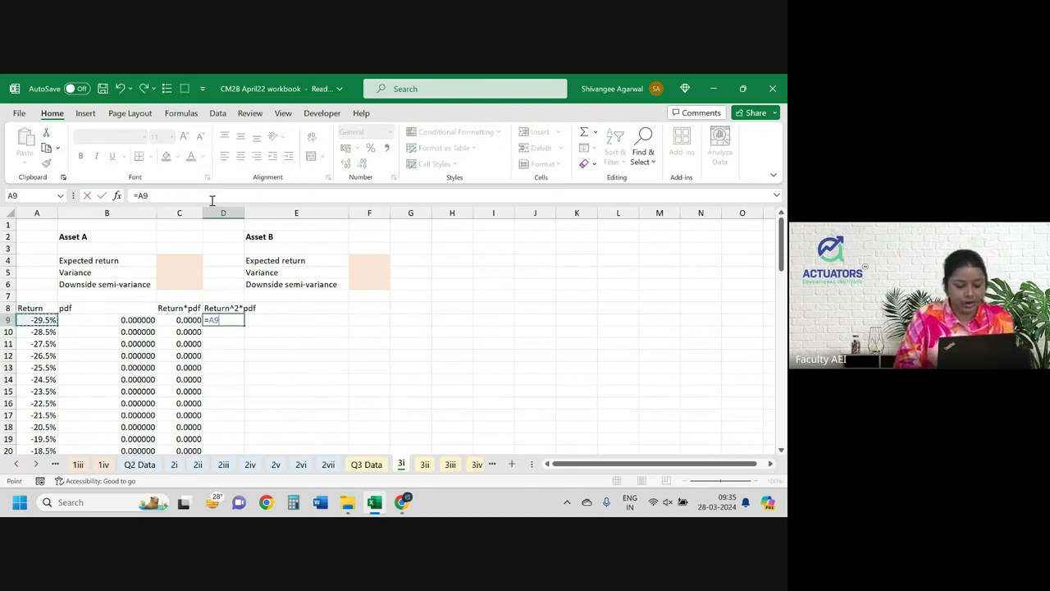
type("^2*")
key("Left")
key("Left")
key("Return")
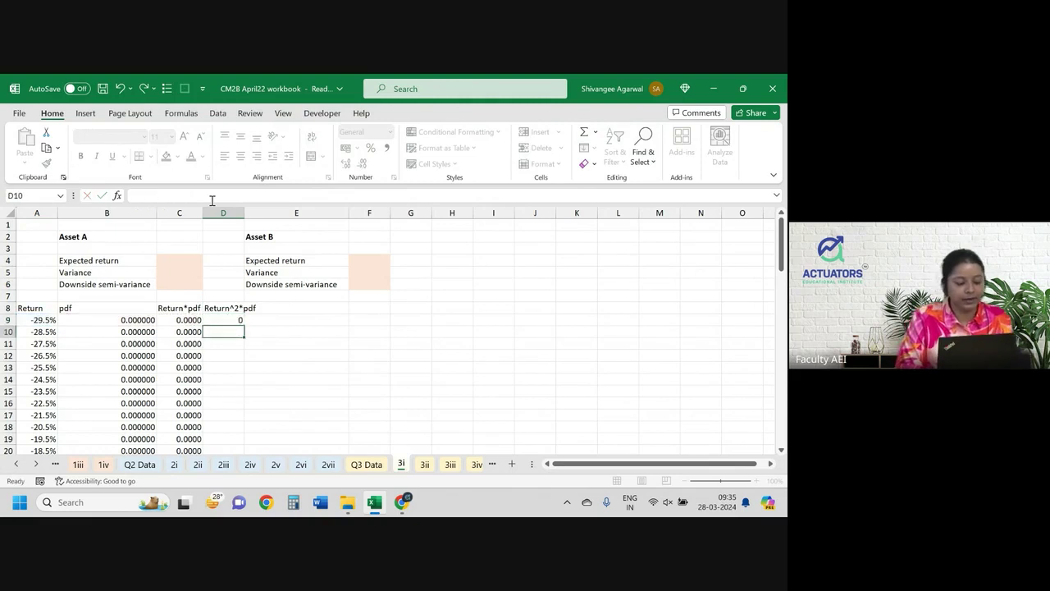
left_click(223, 320)
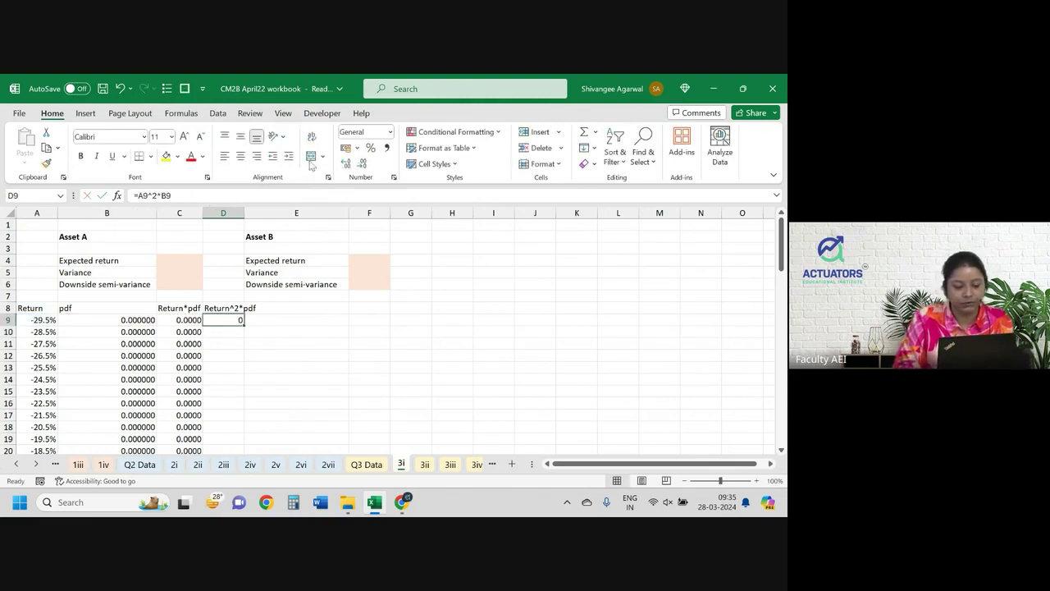
left_click(345, 163)
left_click(345, 163)
left_click(346, 164)
left_click(345, 163)
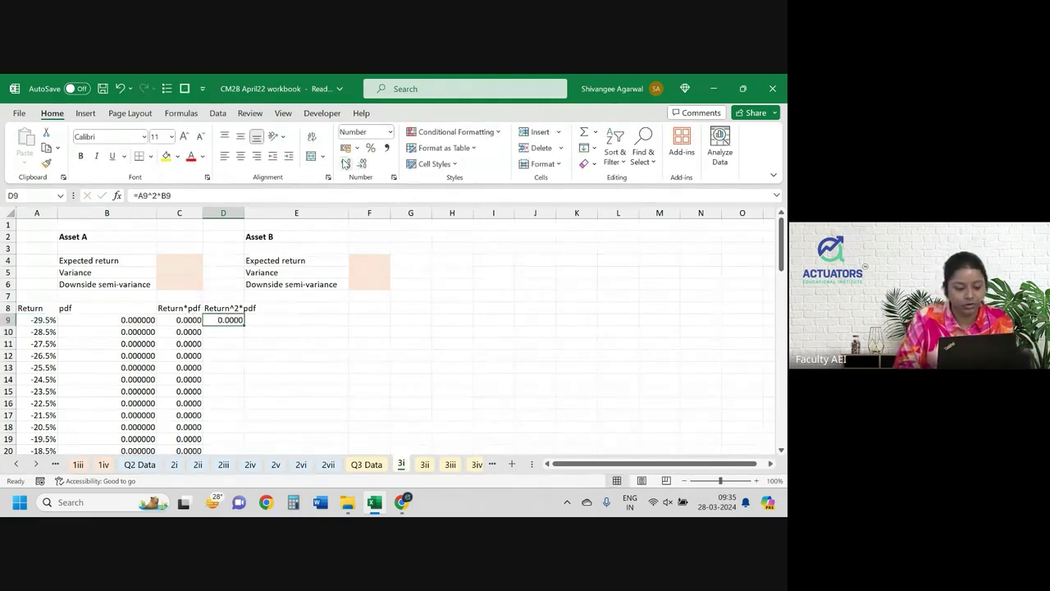
double_click(245, 325)
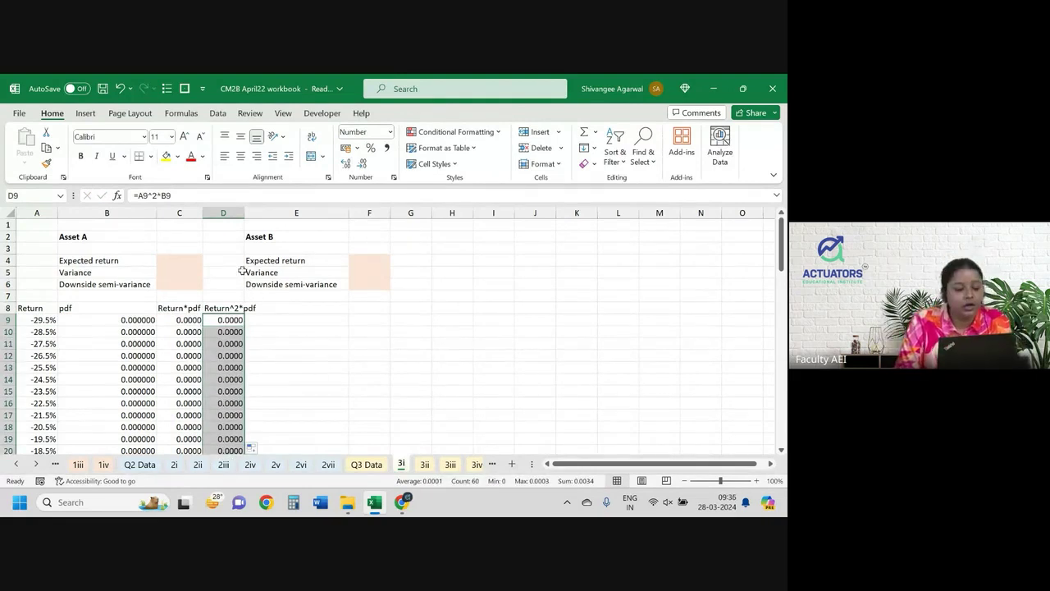
left_click_drag(244, 213, 258, 212)
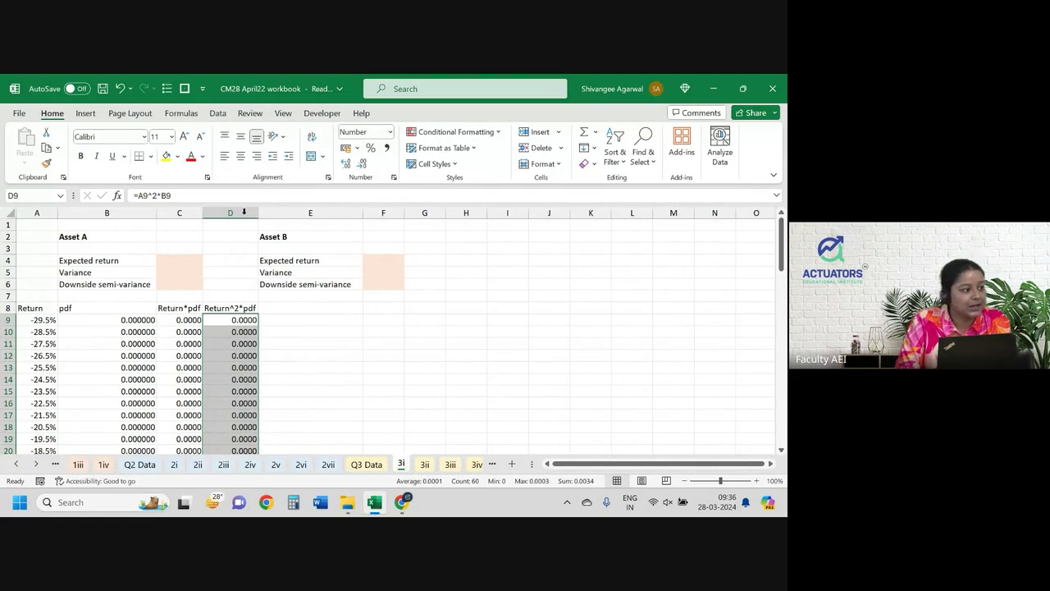
left_click(179, 262)
Enter =SUM(C9:C68) in C4 for Asset A's expected return, accepting Excel's correction.
type("=")
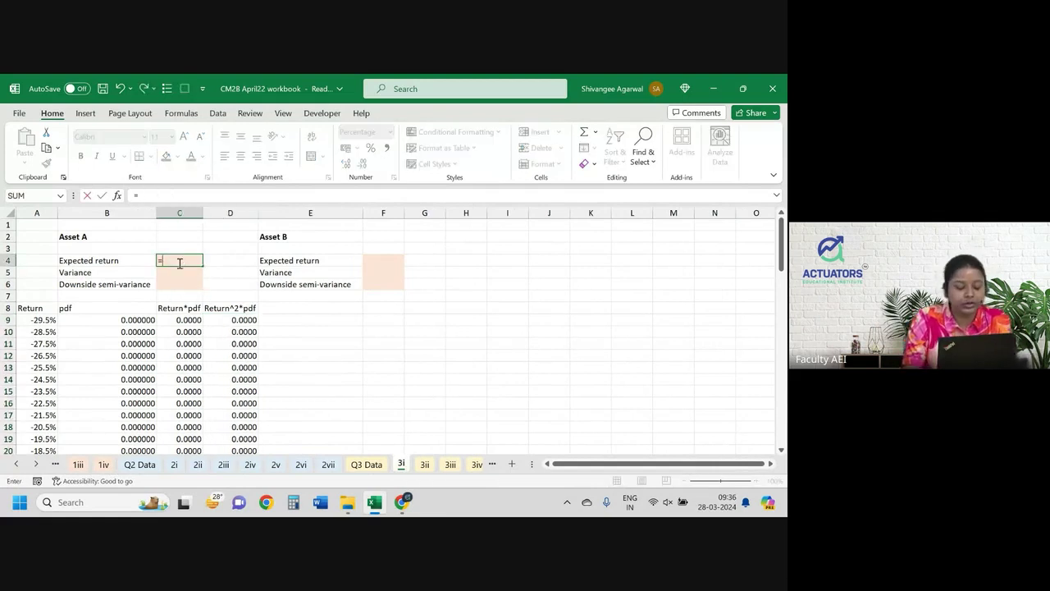
type("sum((")
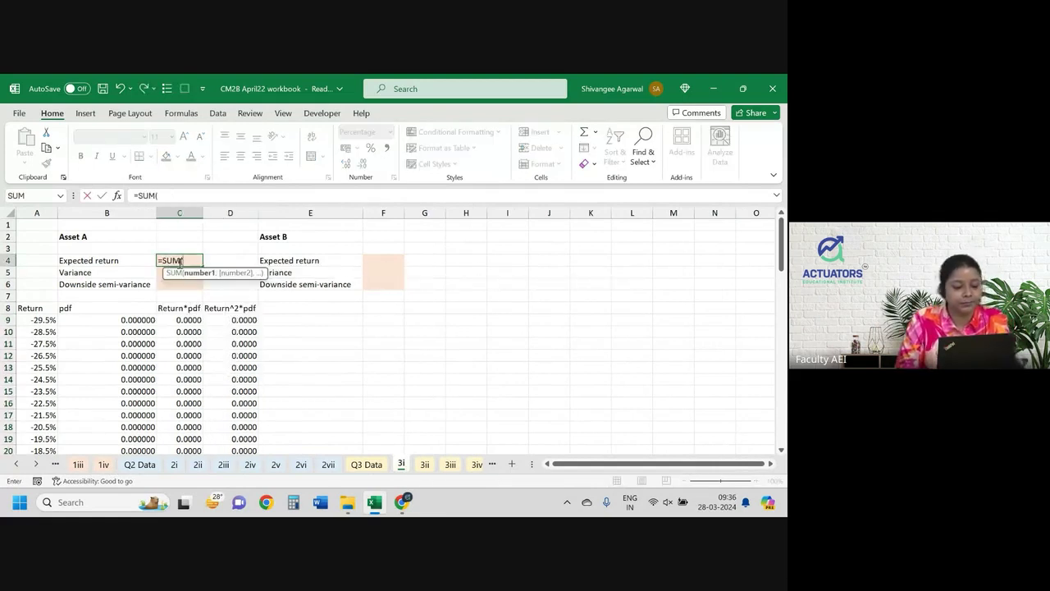
key("Left")
key("Down")
key("Down")
key("Down")
key("Right")
key("Down")
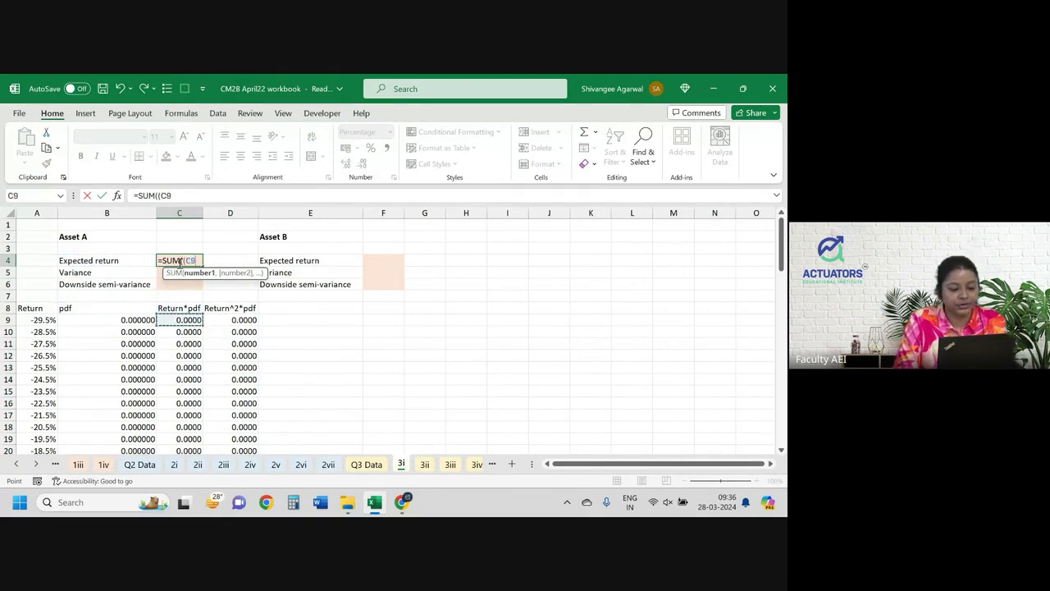
key("ctrl+shift+Down")
key("Return")
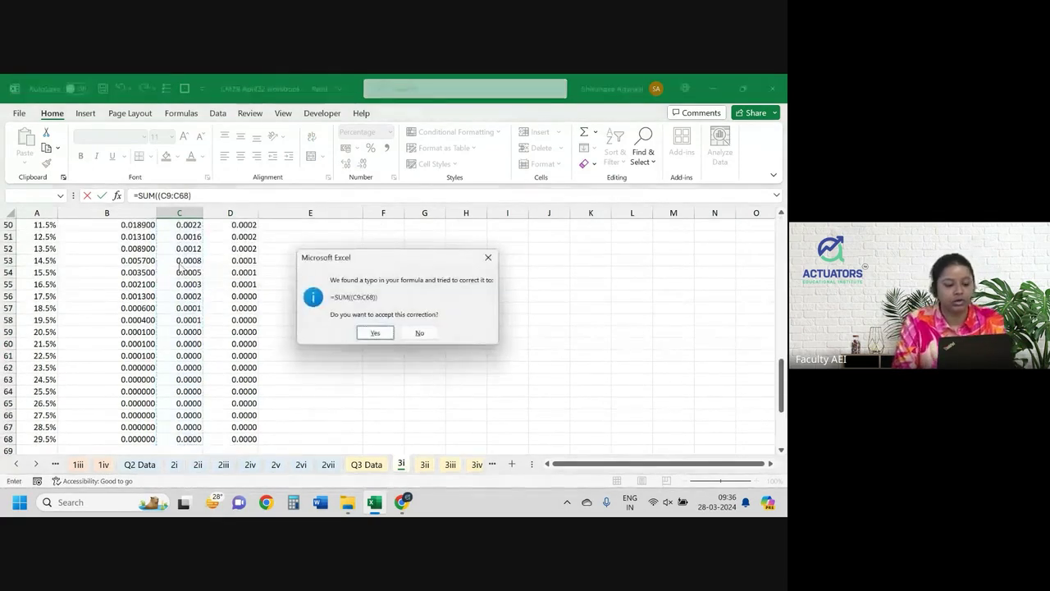
key("Return")
key("Up")
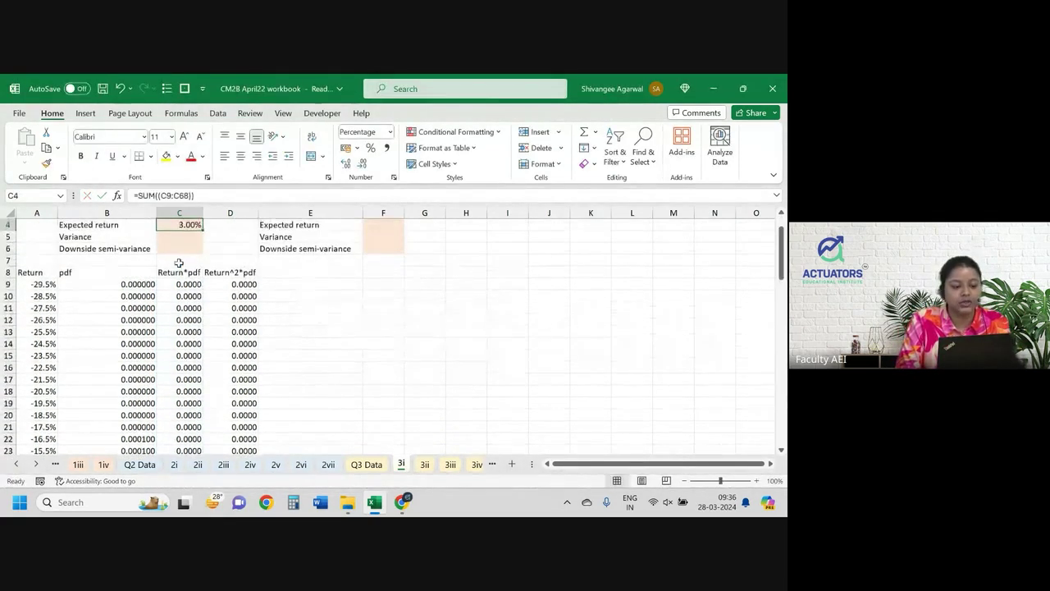
scroll(179, 261, "up", 1)
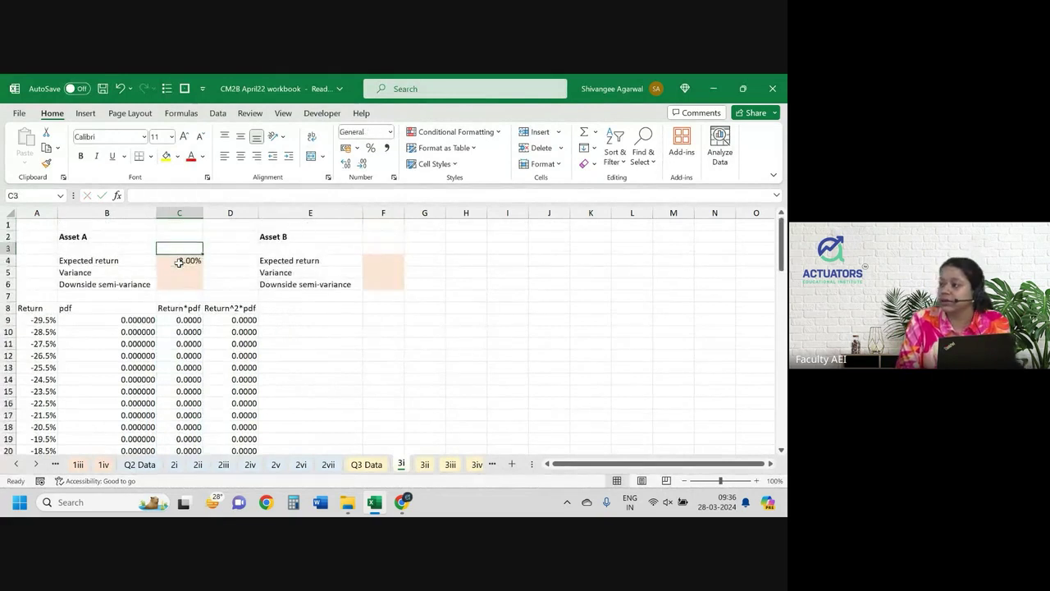
Enter =SUM(D9:D68)-C4^2 in C5 so Asset A's variance reads 0.25%.
key("Down")
type("=")
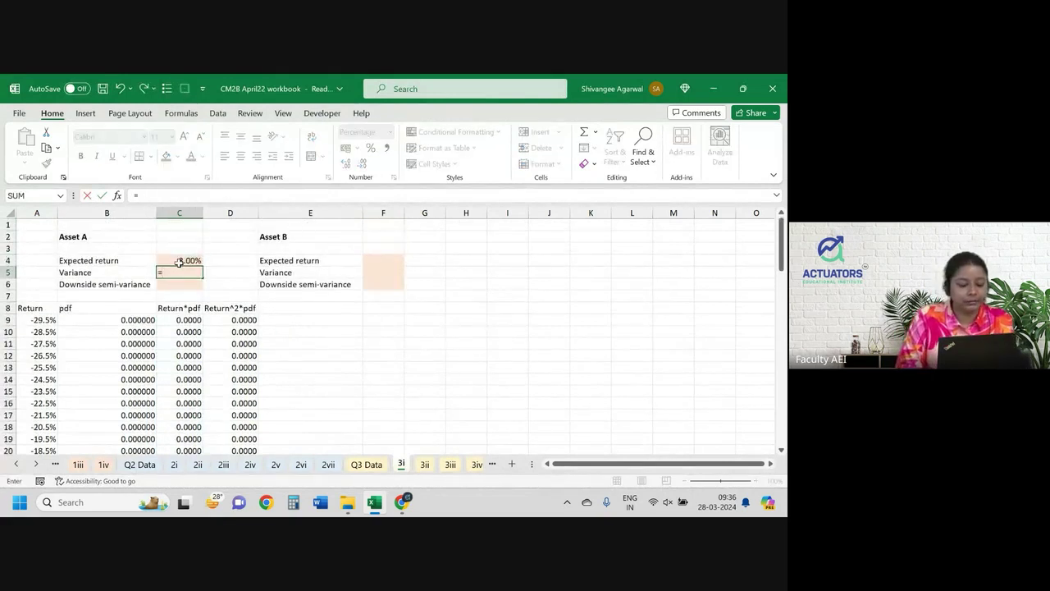
type("s")
type("(")
key("Right")
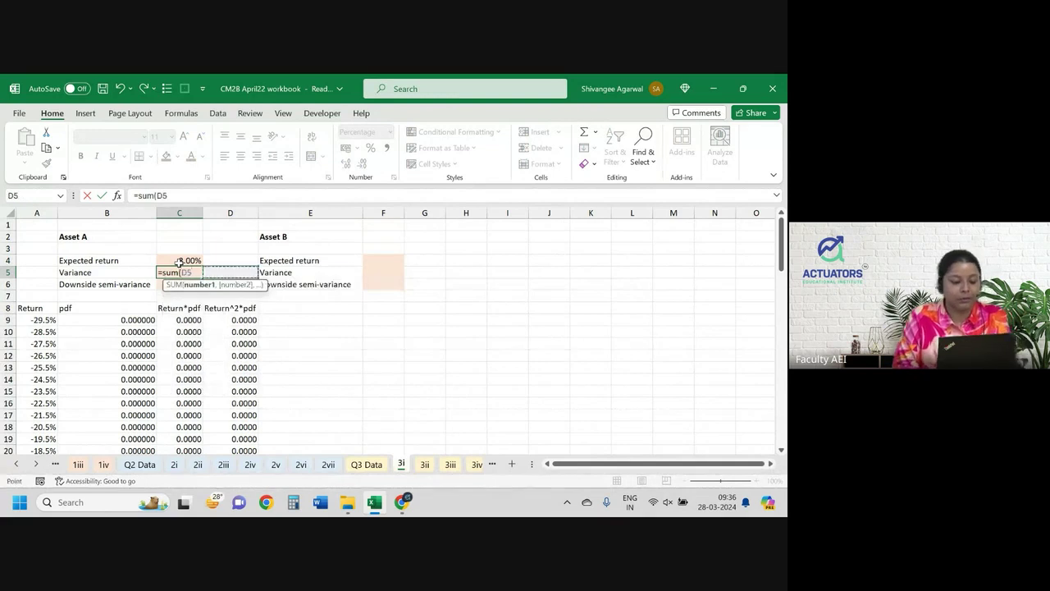
key("Right")
key("Down")
key("Down")
key("Down")
key("Left")
key("Down")
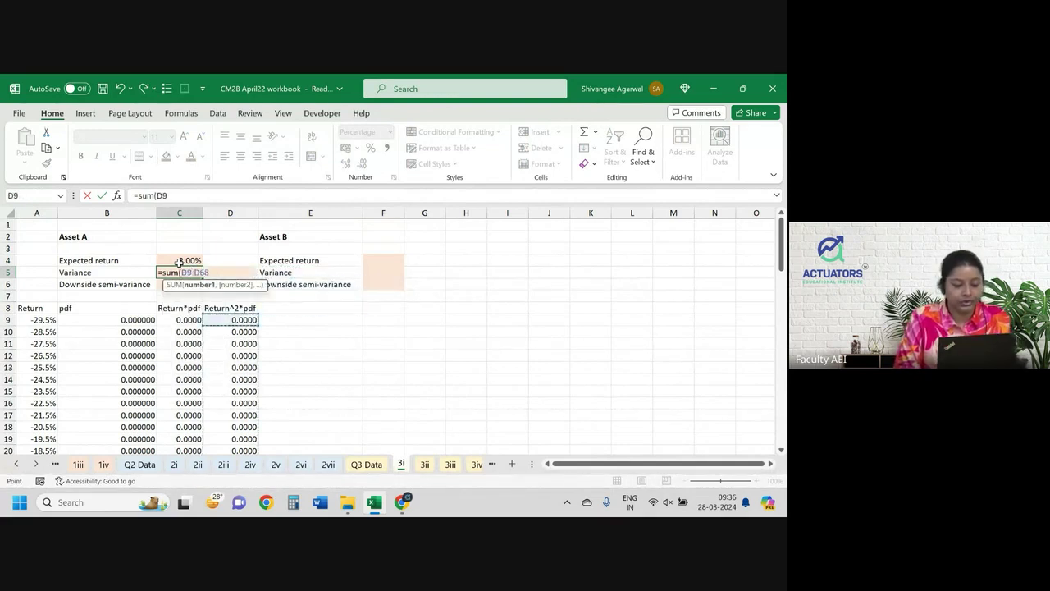
key("ctrl+shift+Down")
type(":D68)-")
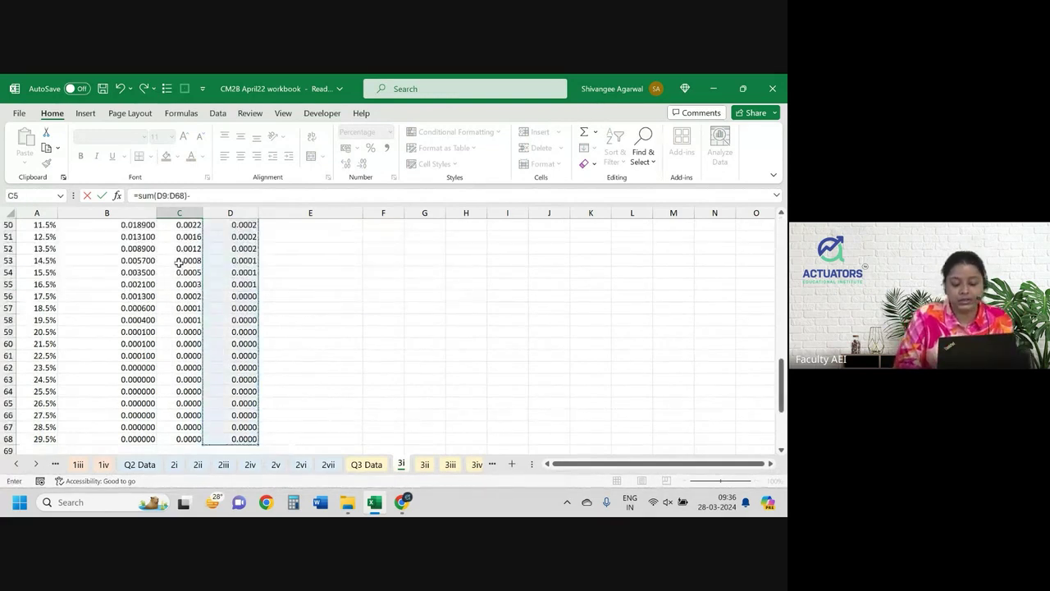
key("Up")
key("Up")
key("Down")
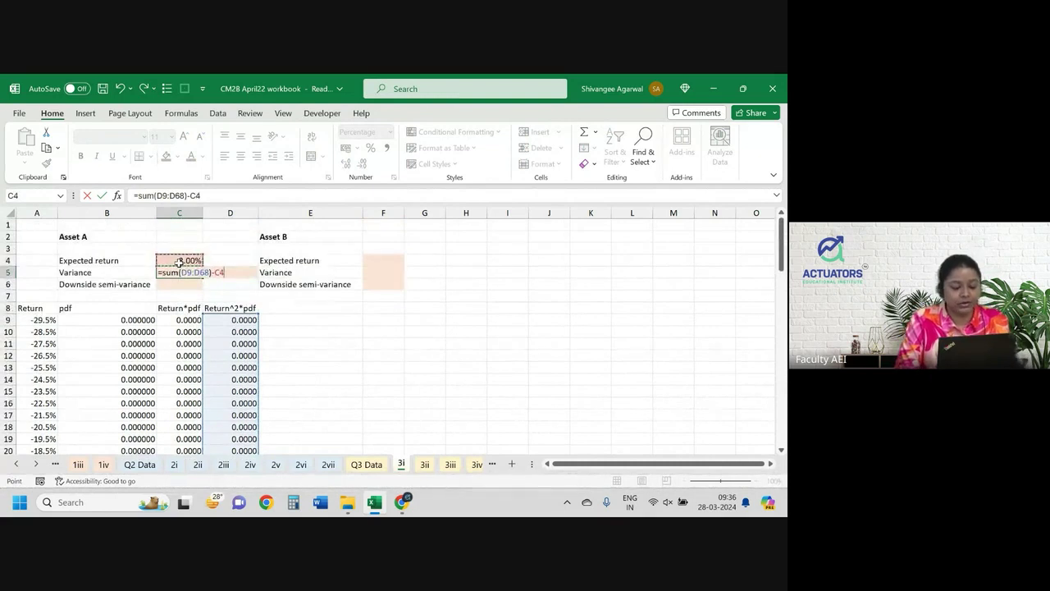
type("^2")
key("Return")
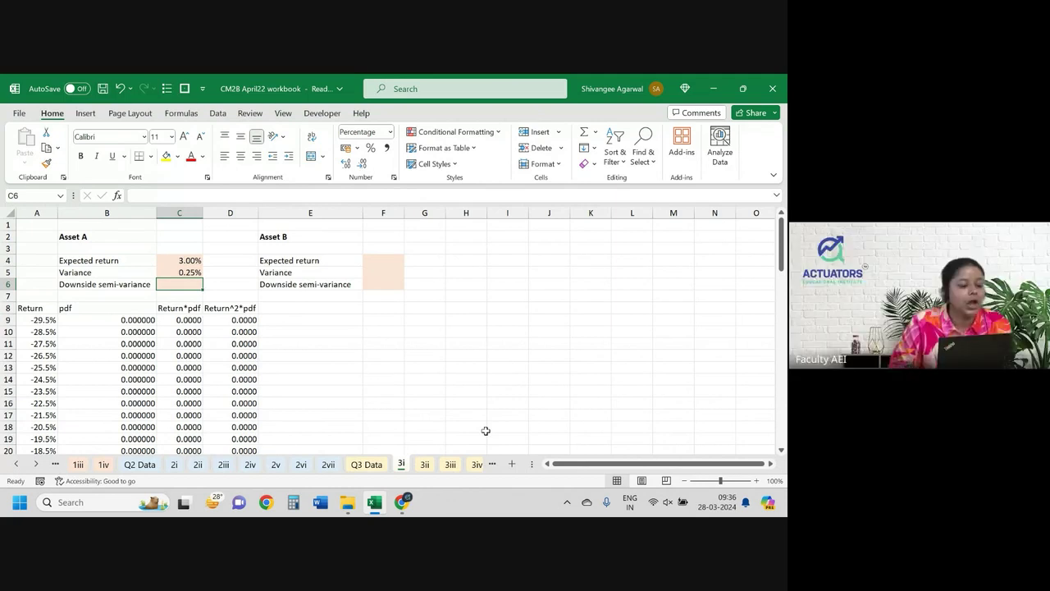
scroll(105, 355, "down", 3)
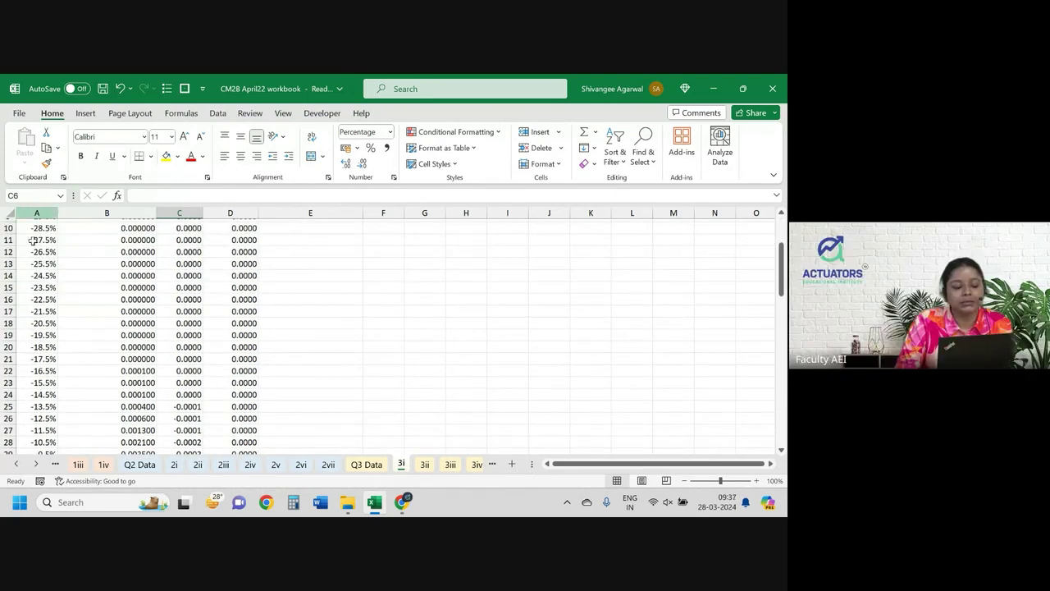
scroll(49, 206, "up", 3)
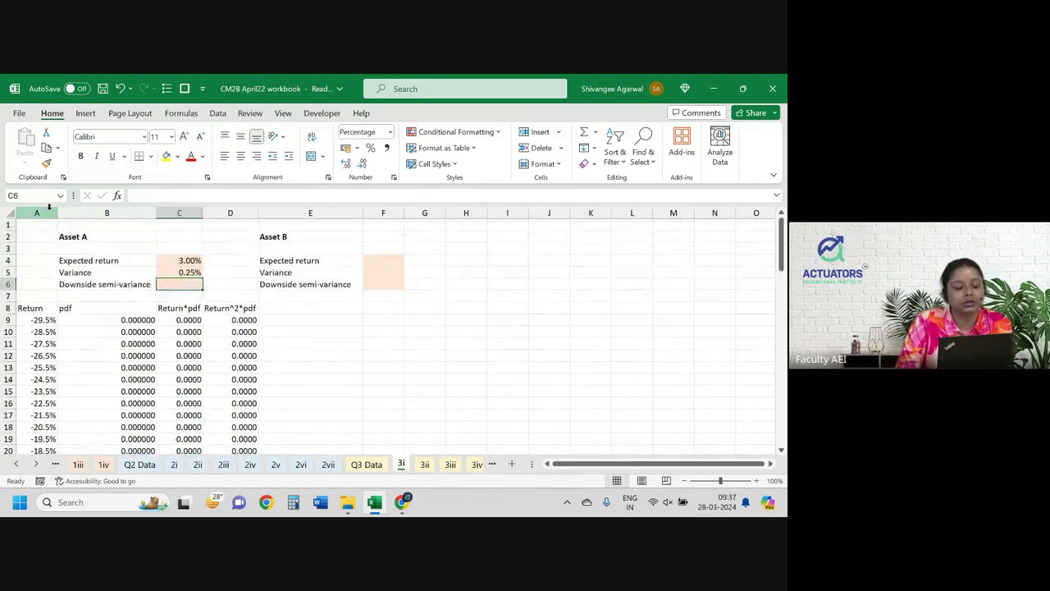
Add the heading (Return-mean)^2*prob in cell E8.
left_click(306, 305)
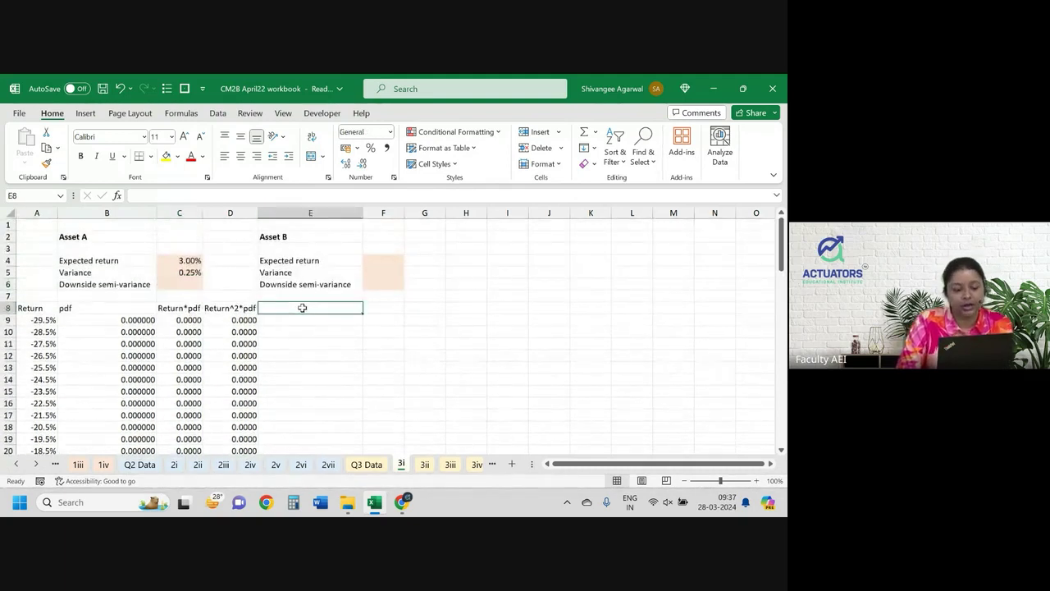
type("=re")
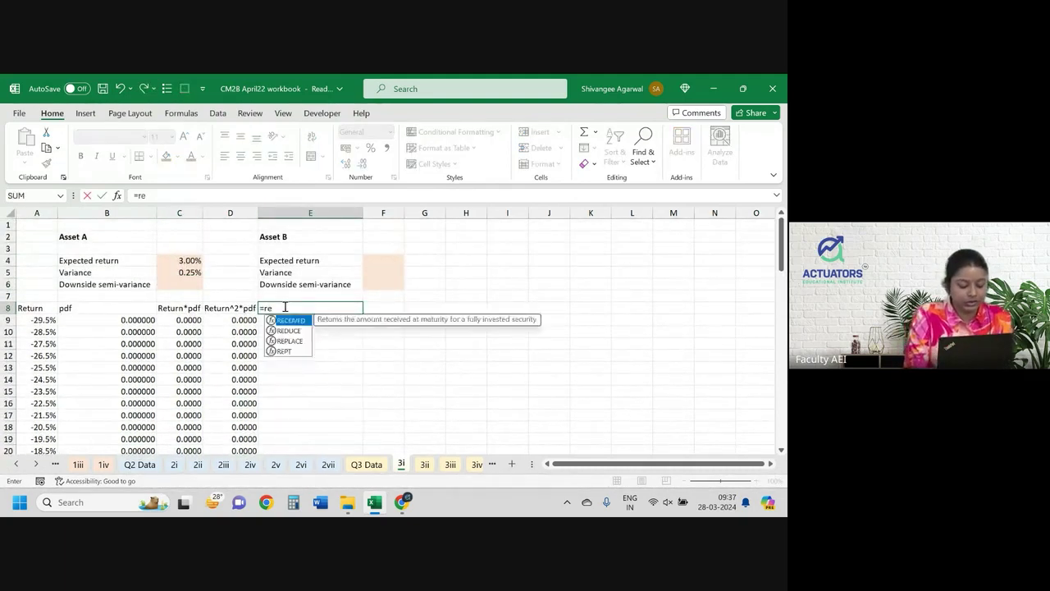
type("turn")
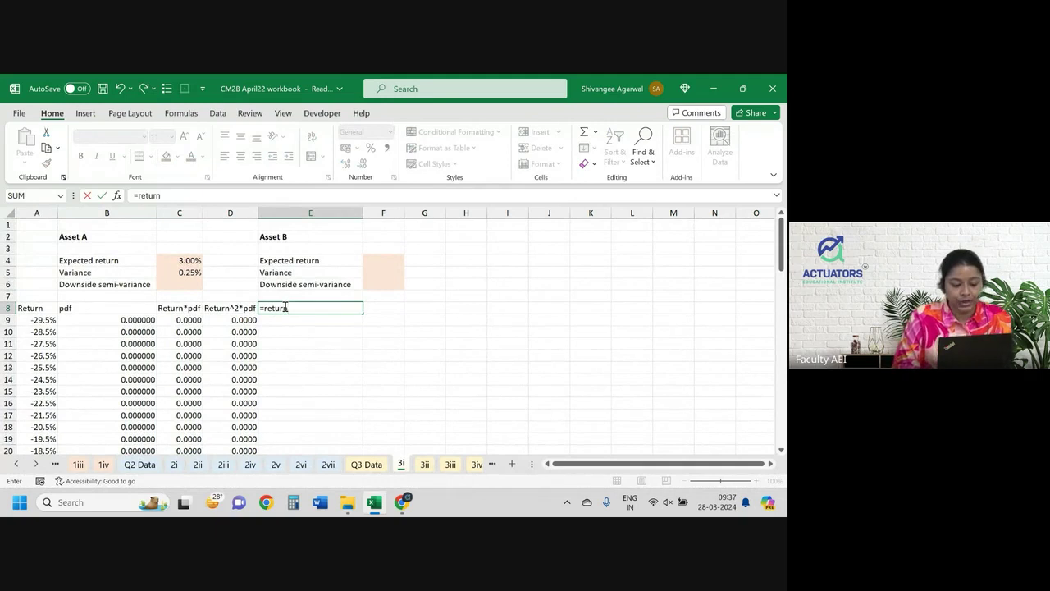
key("BackSpace")
key("BackSpace")
key("BackSpace")
type("(R")
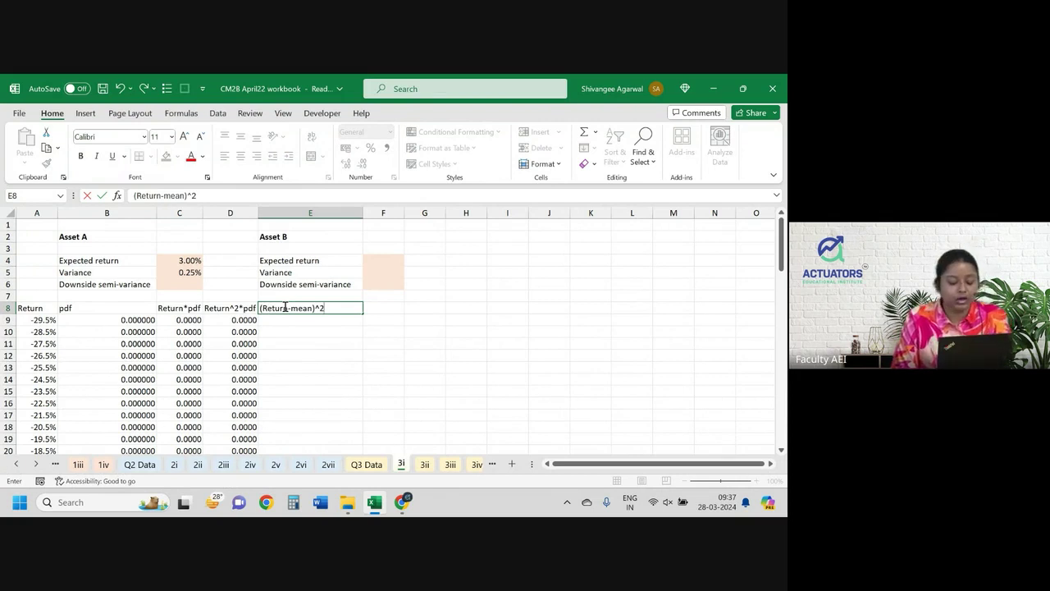
type("b")
key("Return")
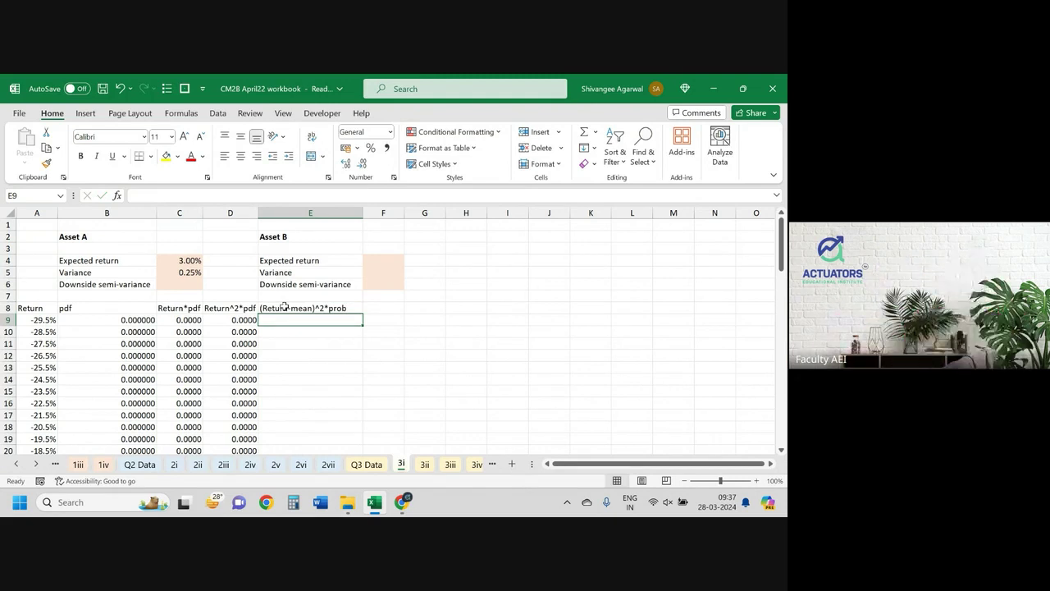
Enter =IF(A9<$C$4,(A9-$C$4)^2,0)*B9 in E9.
type("=if(")
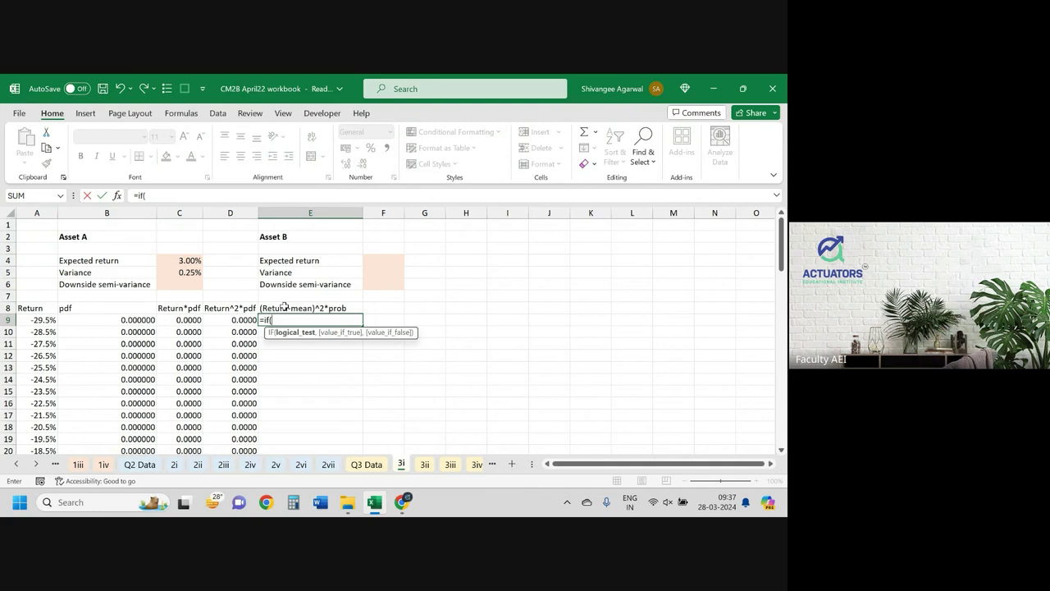
key("Left")
key("Left")
key("Left")
key("Left")
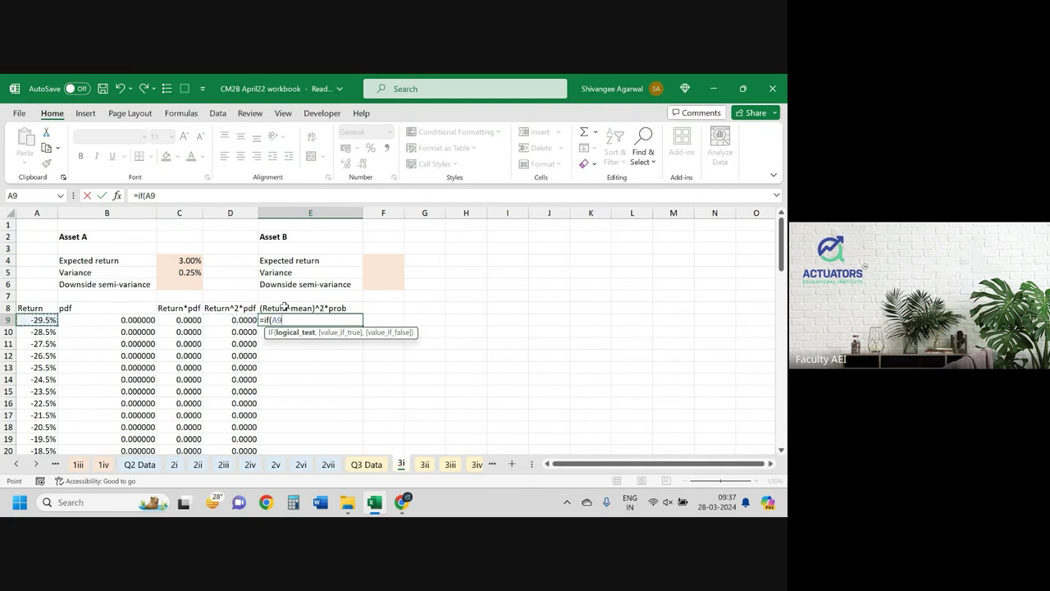
left_click(190, 260)
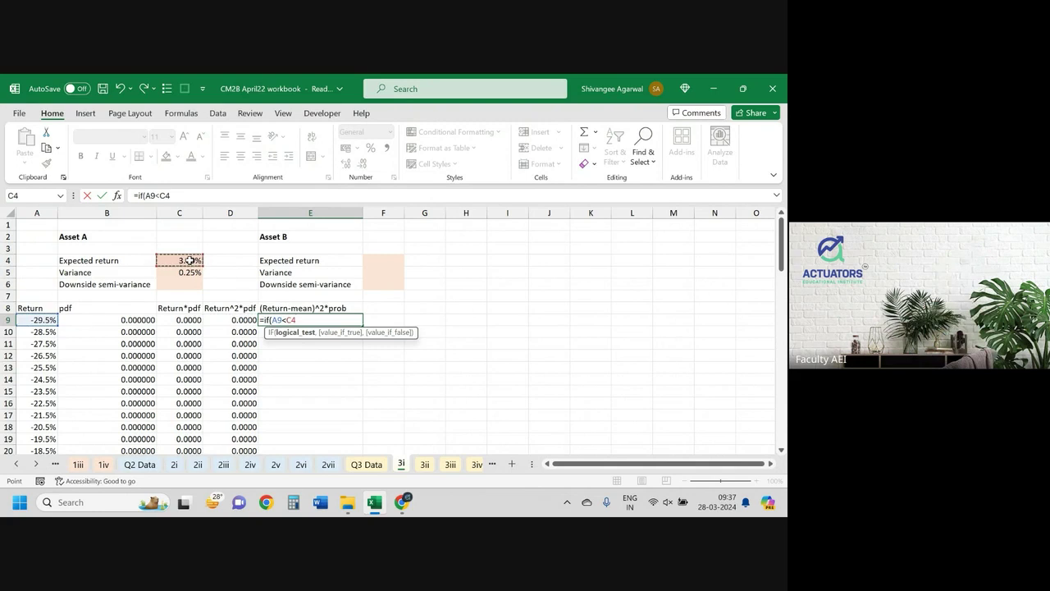
key("F4")
type(",(")
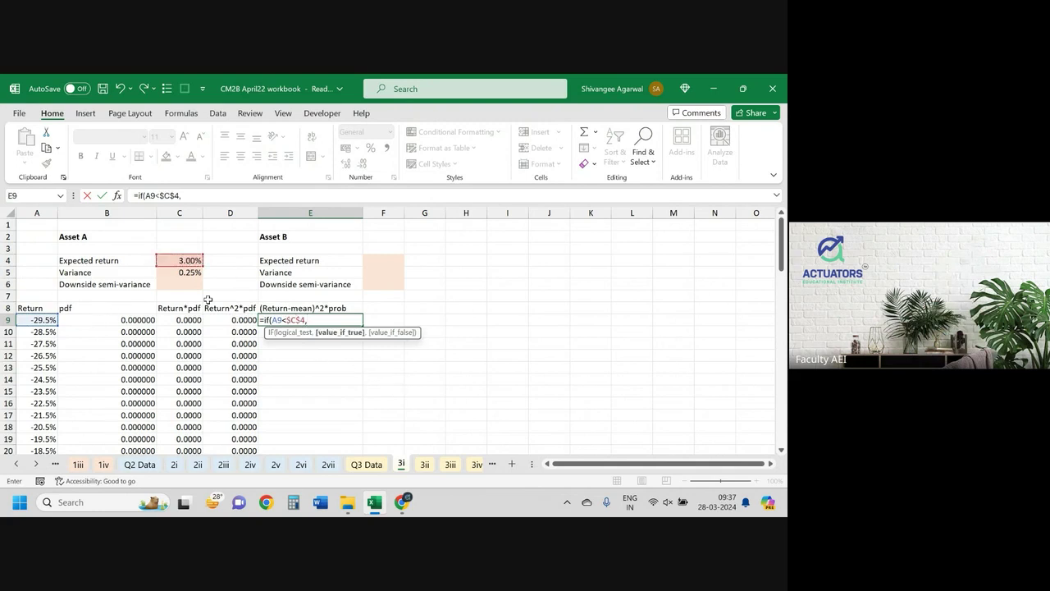
left_click(37, 320)
type("-")
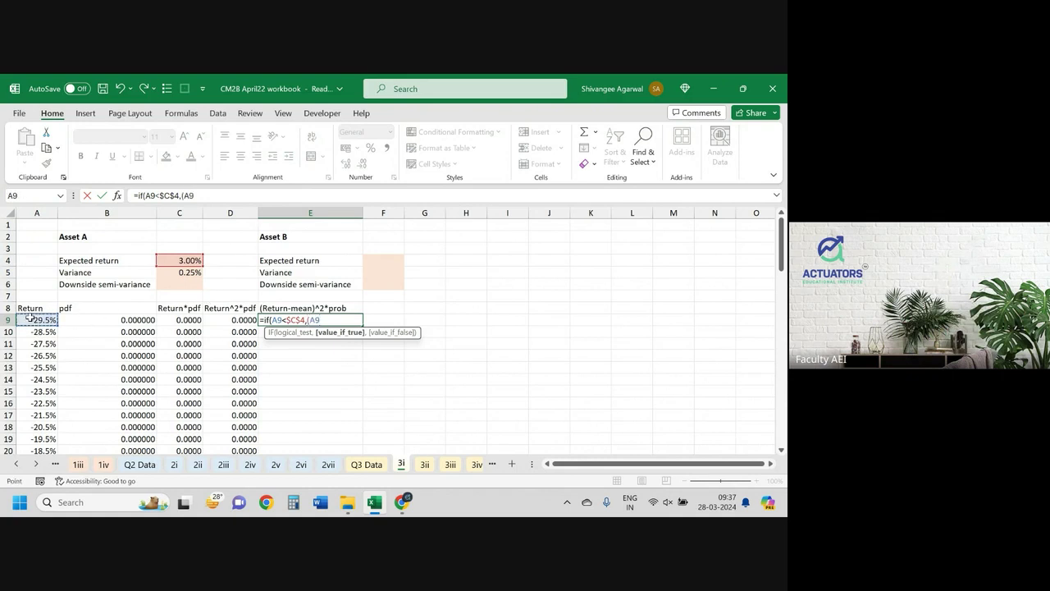
left_click(167, 260)
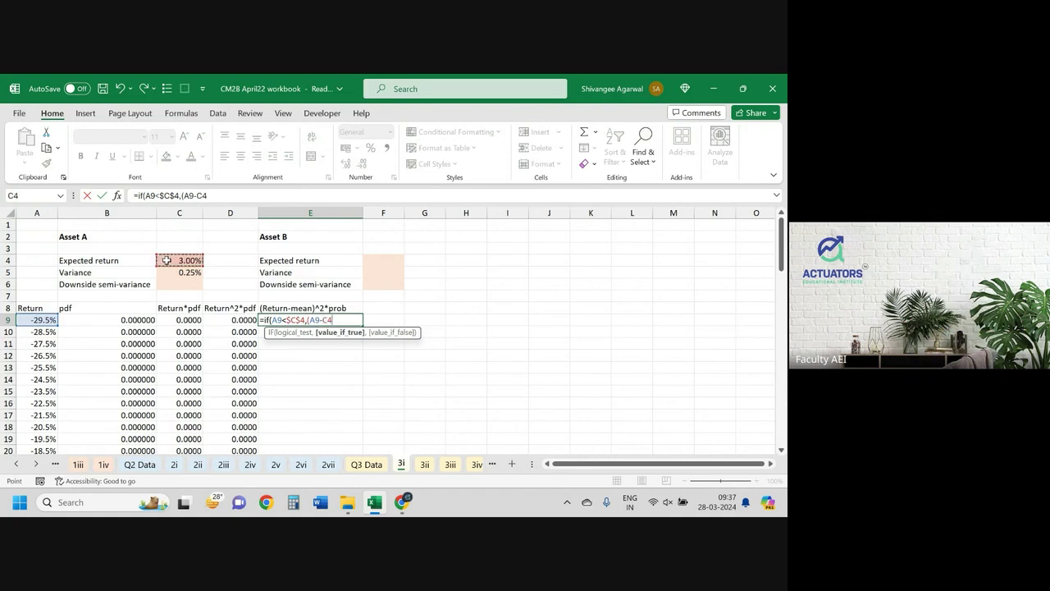
key("F4")
type("$C$4)^2")
type(",0")
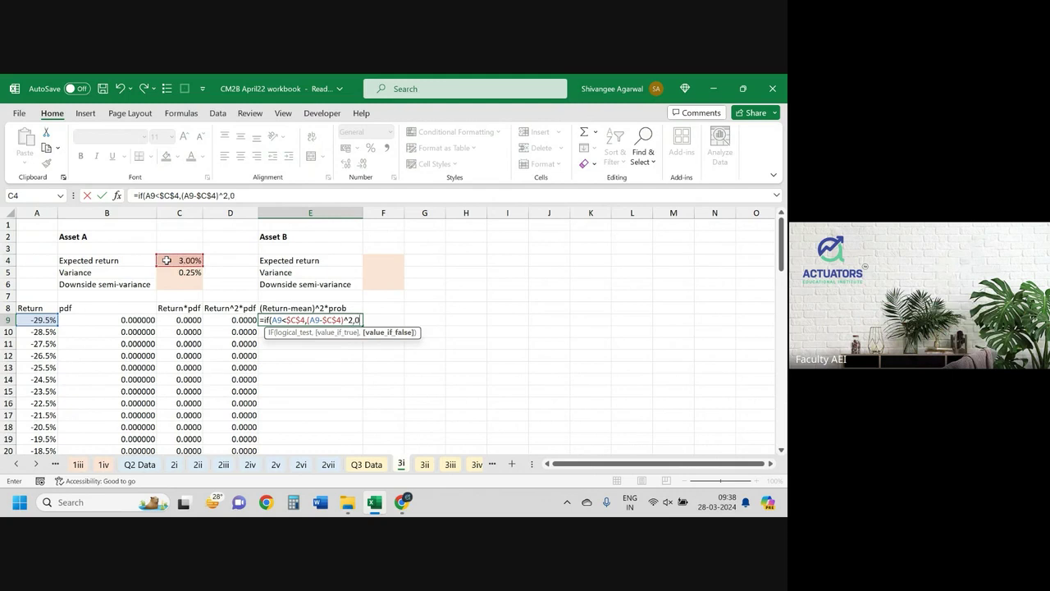
type(")*")
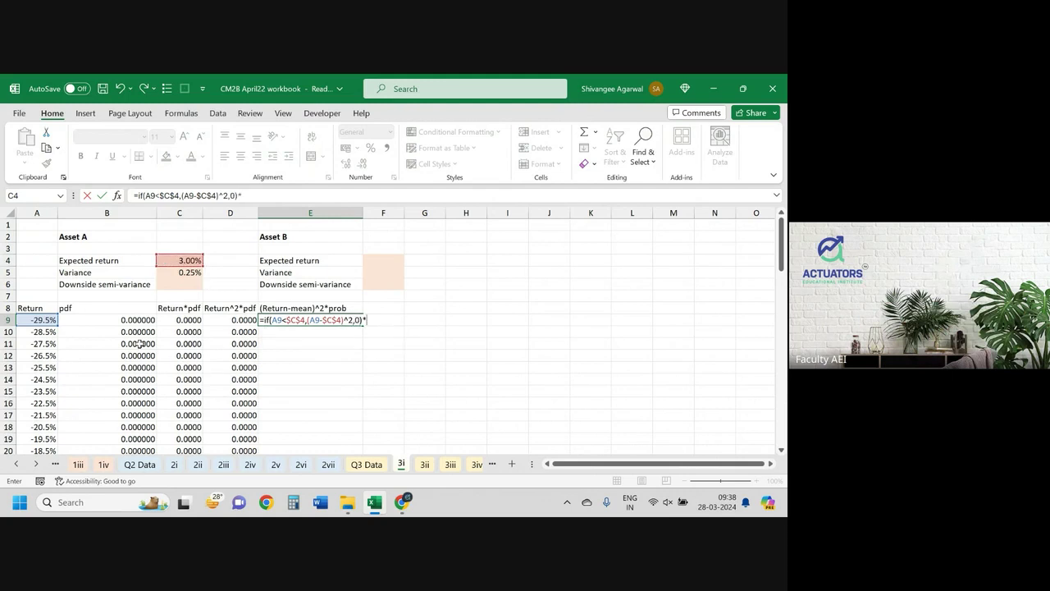
left_click(128, 320)
key("Return")
Copy the E9 formula down to row 68 and display column E with six decimals.
left_click(351, 320)
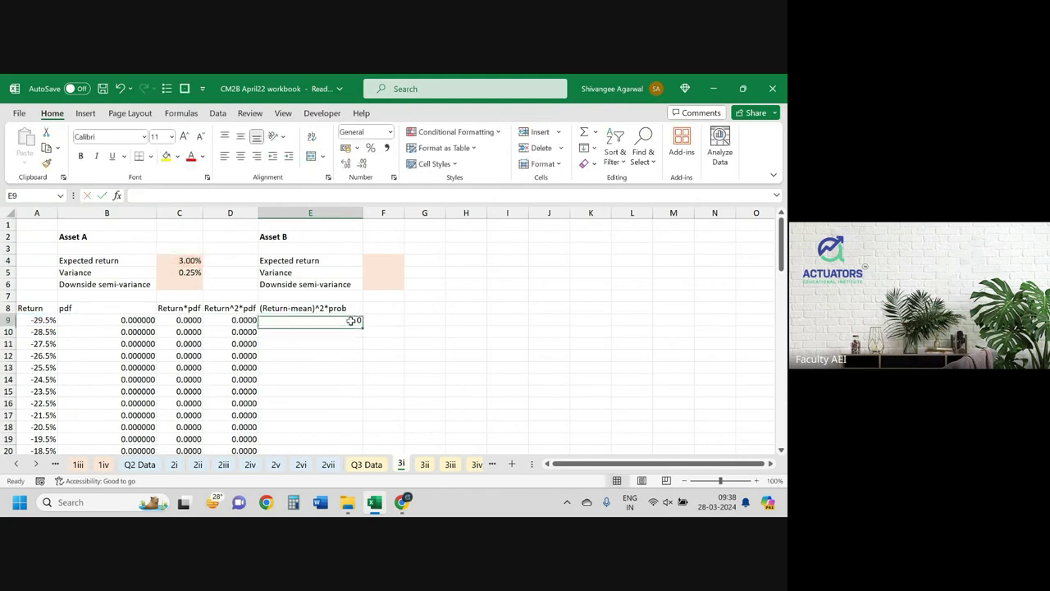
left_click(346, 164)
left_click(346, 164)
left_click(345, 164)
left_click(346, 164)
left_click(345, 164)
left_click(346, 164)
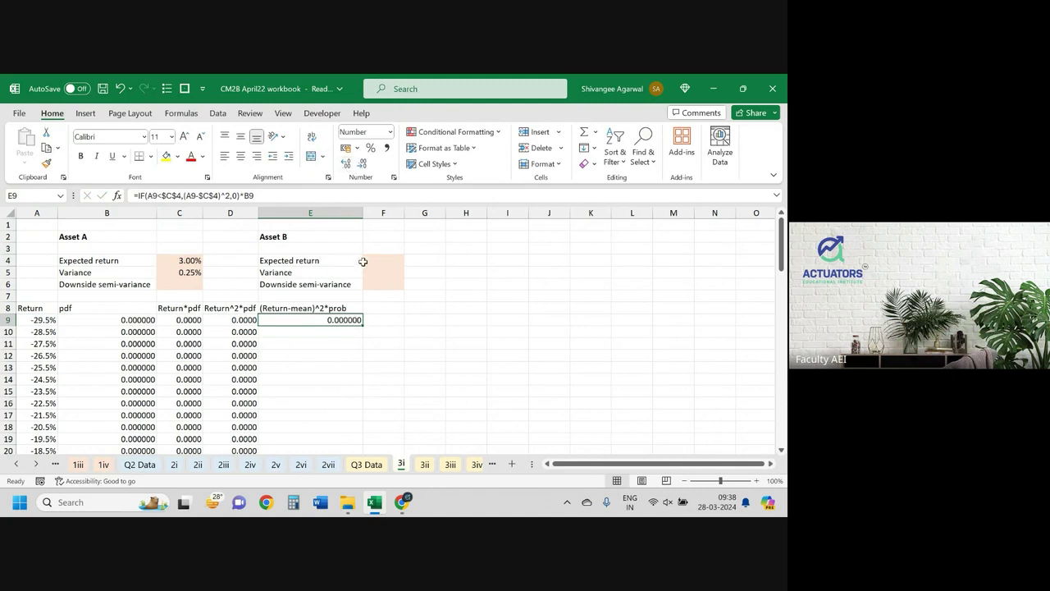
left_click(362, 165)
left_click(362, 164)
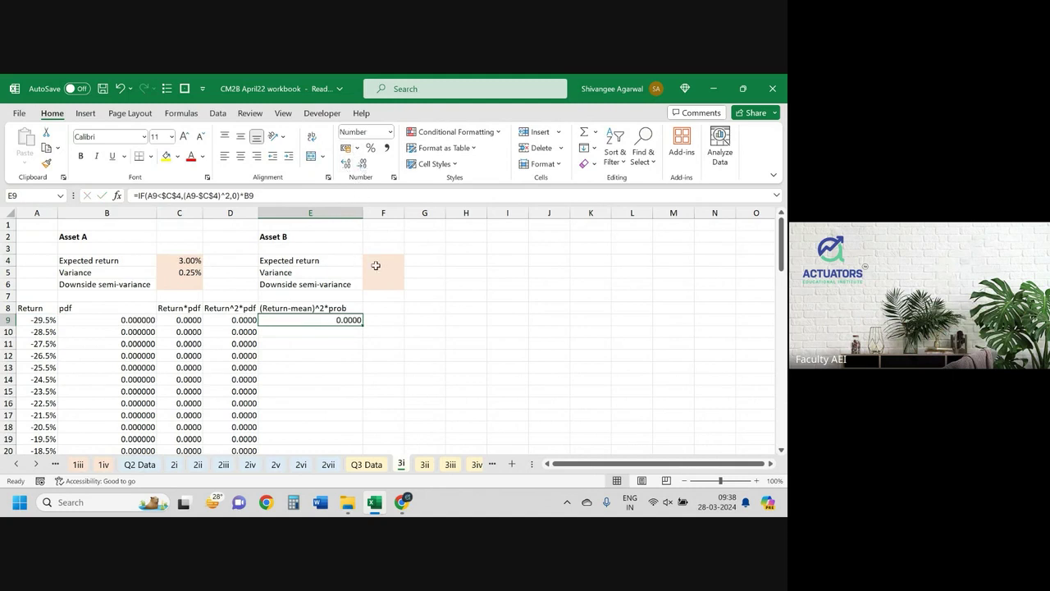
double_click(362, 328)
scroll(361, 329, "down", 8)
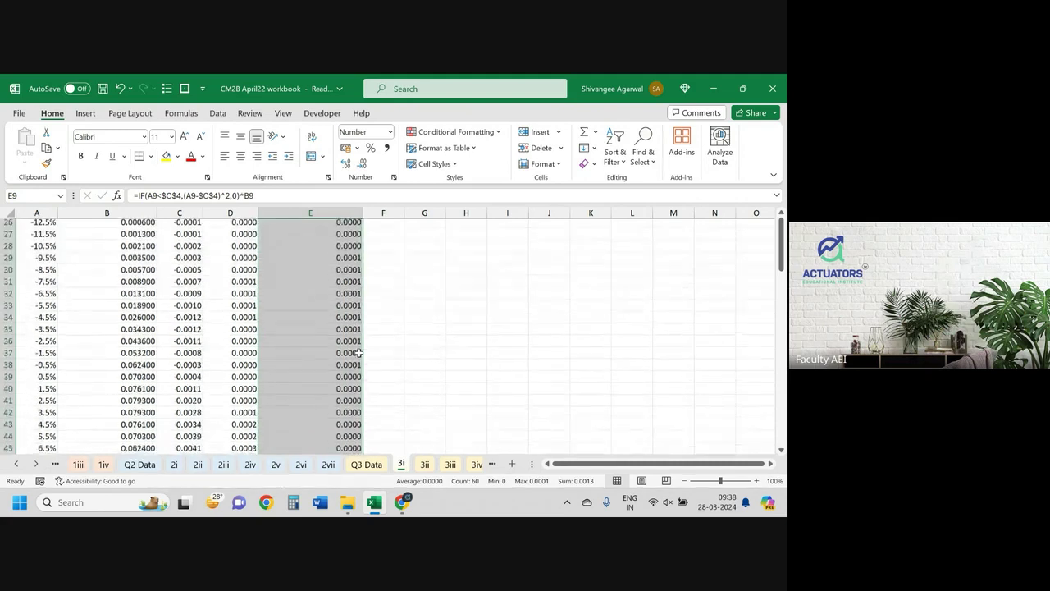
scroll(358, 353, "down", 6)
scroll(359, 353, "up", 4)
scroll(336, 386, "up", 1)
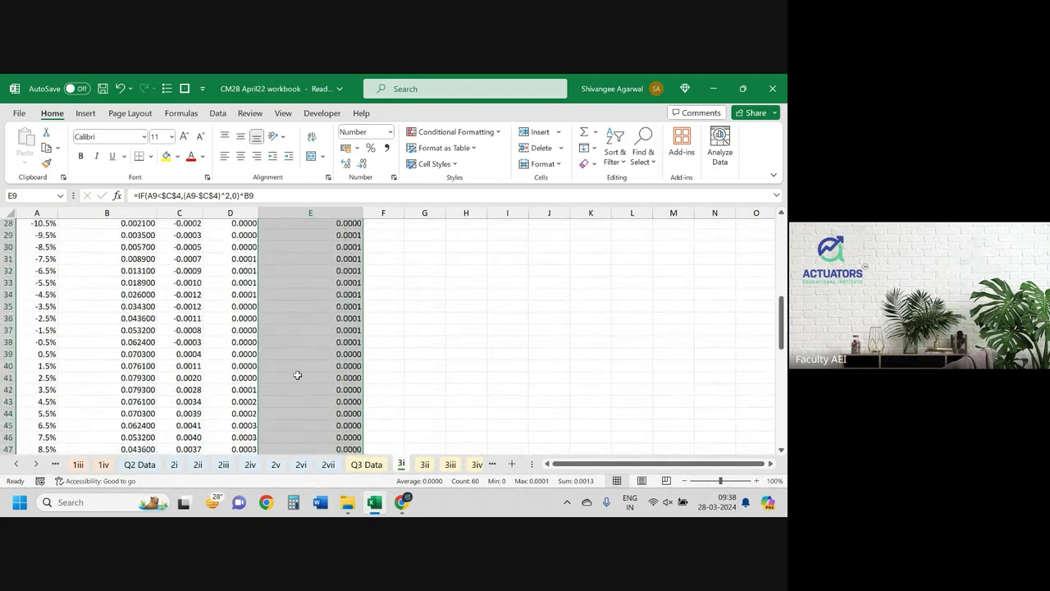
left_click(349, 164)
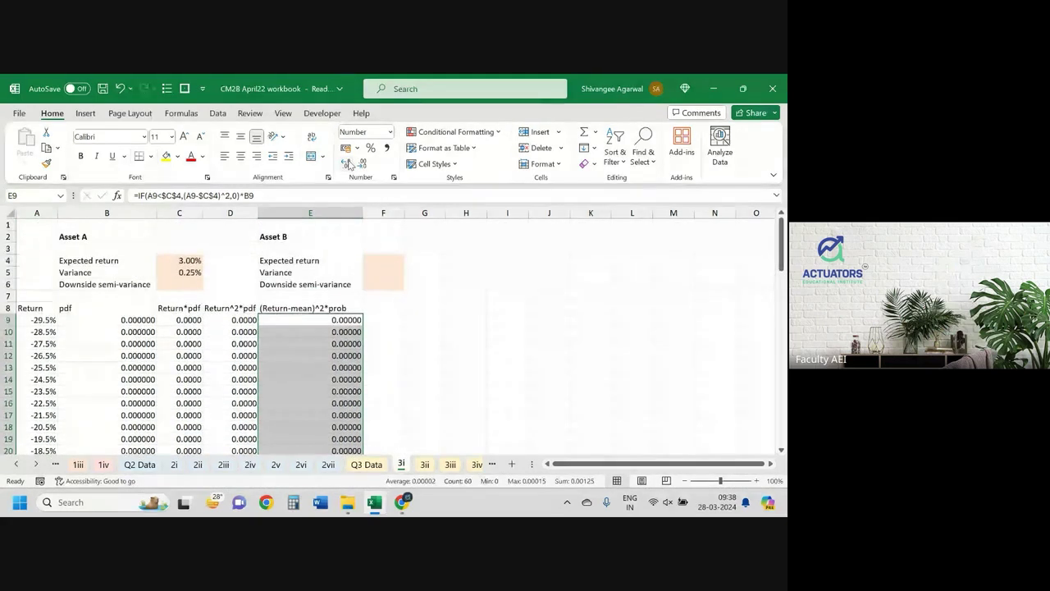
left_click(348, 164)
scroll(328, 292, "down", 4)
scroll(327, 293, "down", 2)
scroll(327, 293, "down", 2)
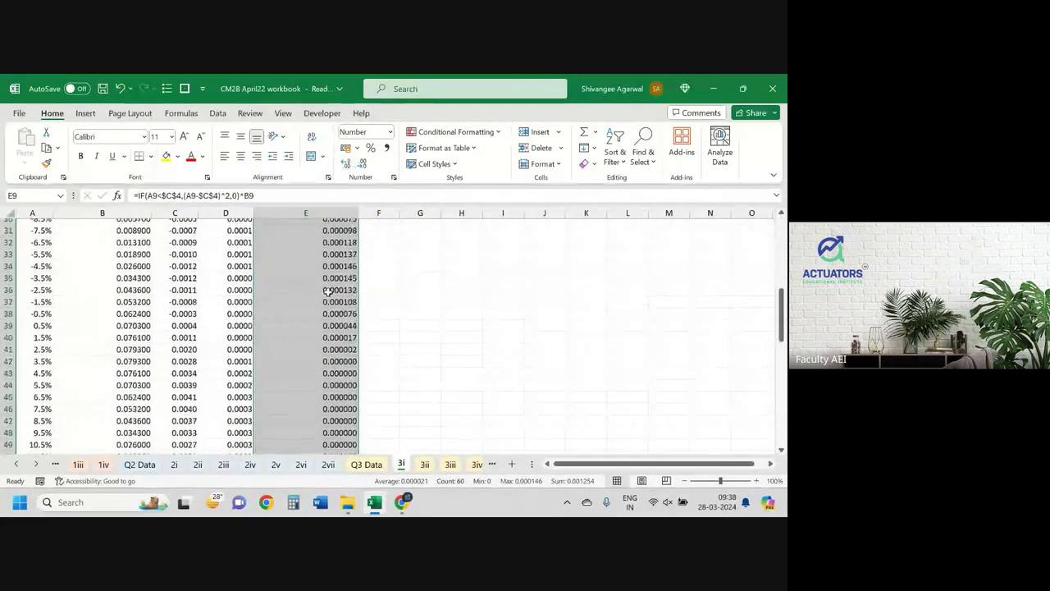
scroll(327, 293, "down", 4)
scroll(327, 293, "up", 12)
Enter =SUM(E9:E68) in C6 so Asset A's downside semi-variance shows 0.13%.
left_click(180, 284)
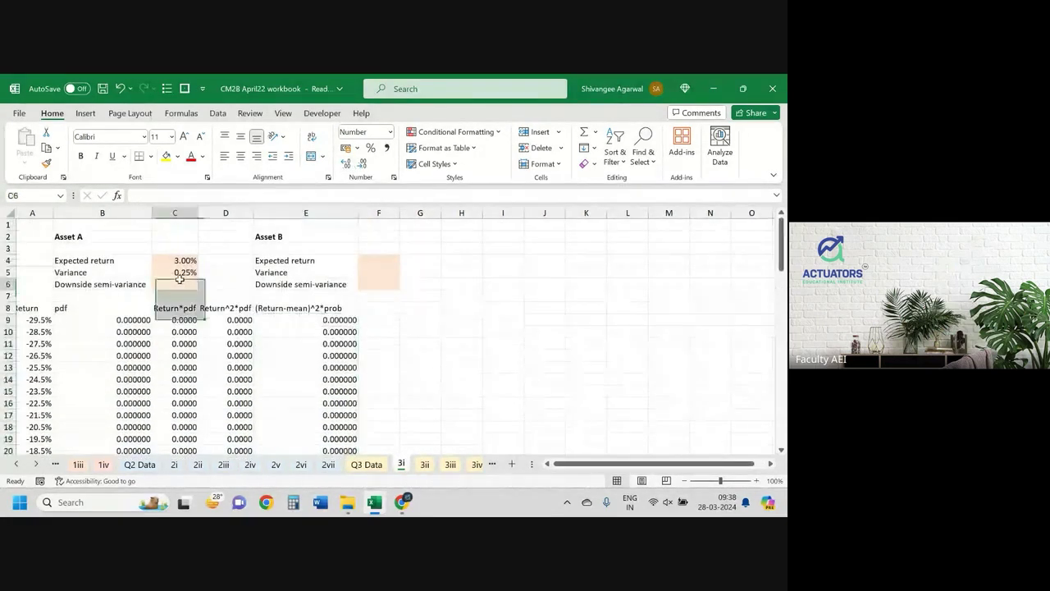
type("=sum(")
key("Right")
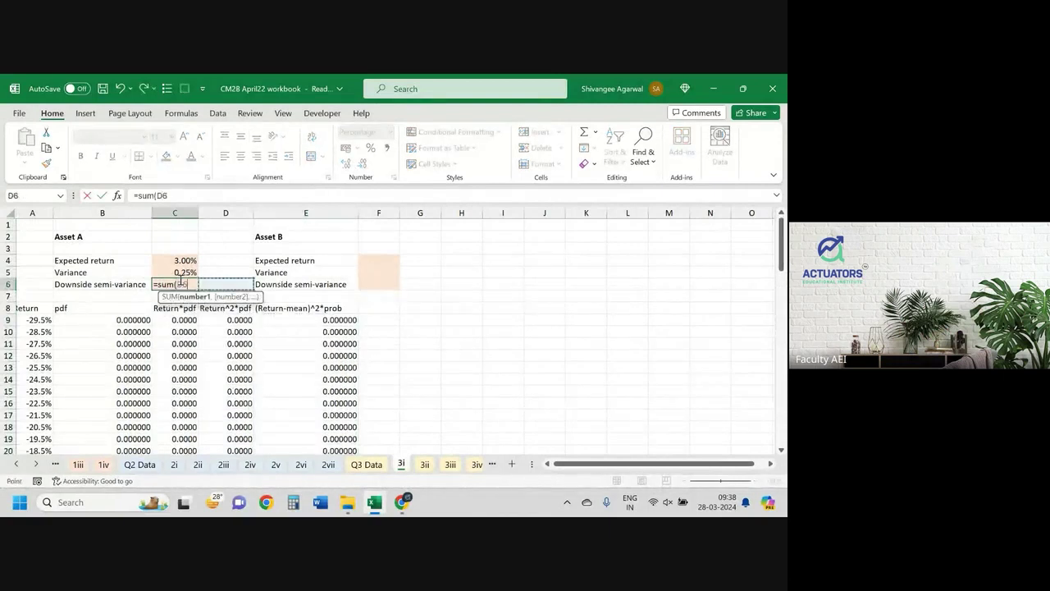
key("Right")
key("Right")
key("Down")
key("Down")
key("Left")
key("Down")
key("ctrl+shift+Down")
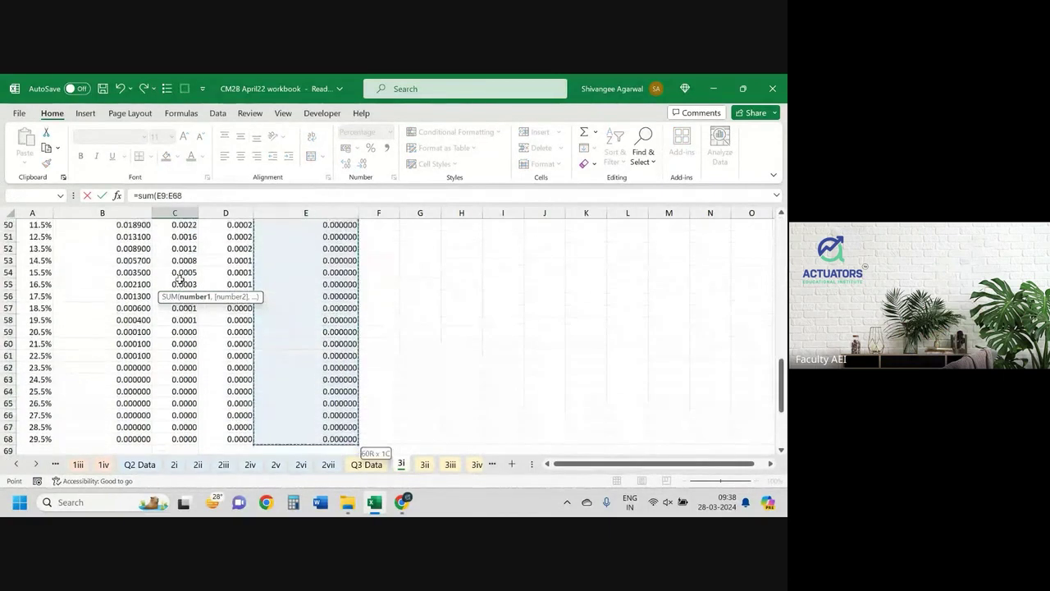
key("Return")
scroll(328, 336, "up", 3)
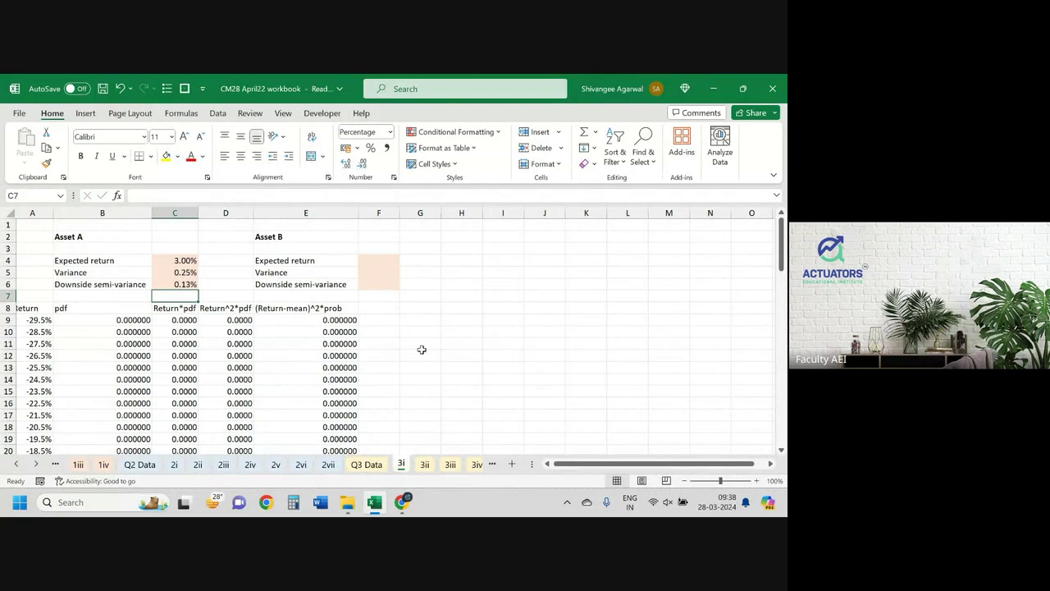
left_click(380, 264)
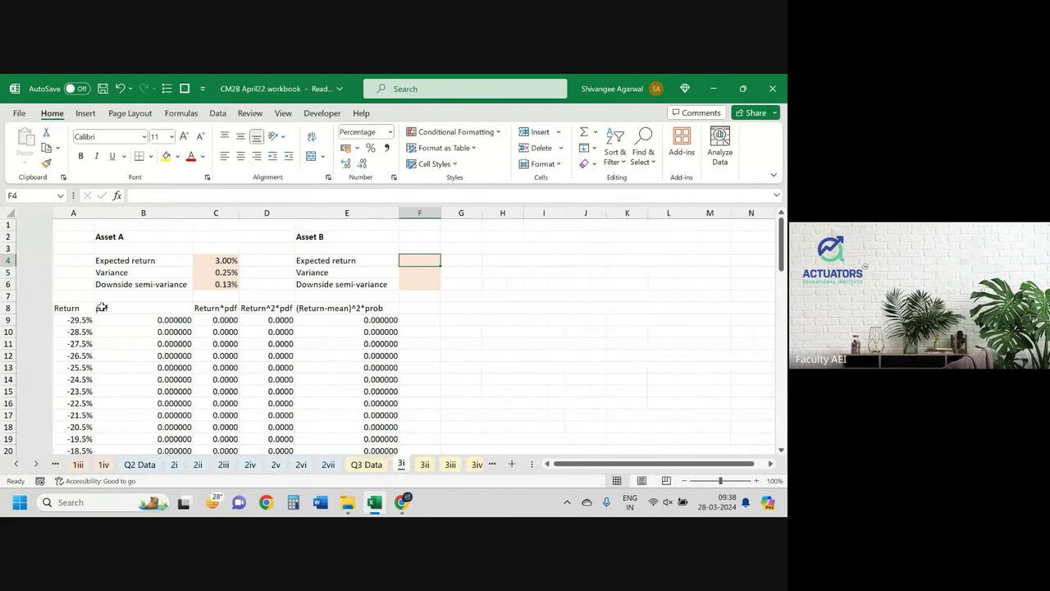
scroll(155, 314, "left", 1)
Lock the return column as $A9 in C9's Return*pdf formula and refill column C.
double_click(172, 320)
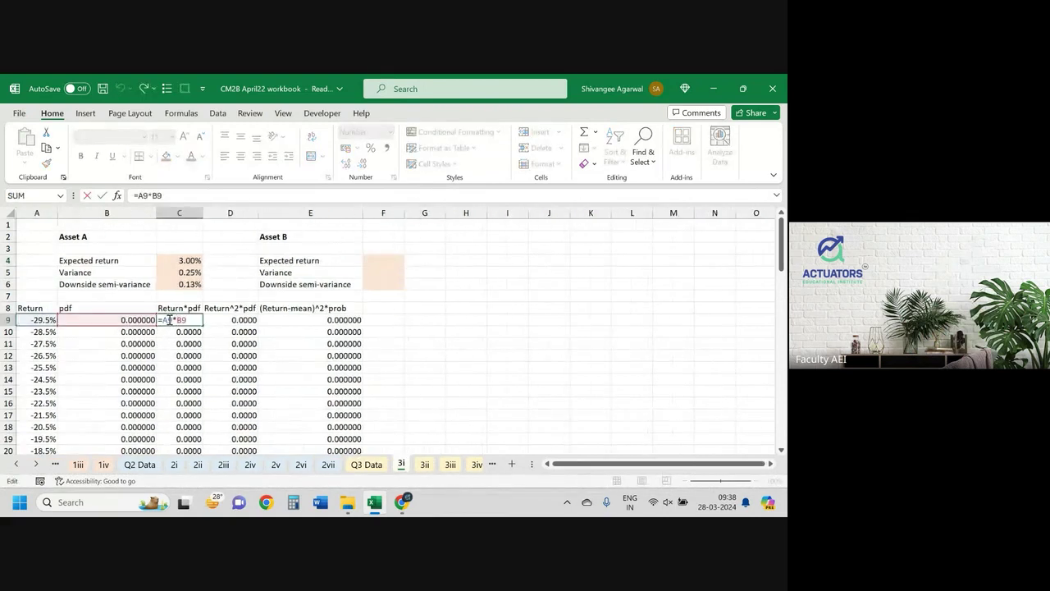
key("Return")
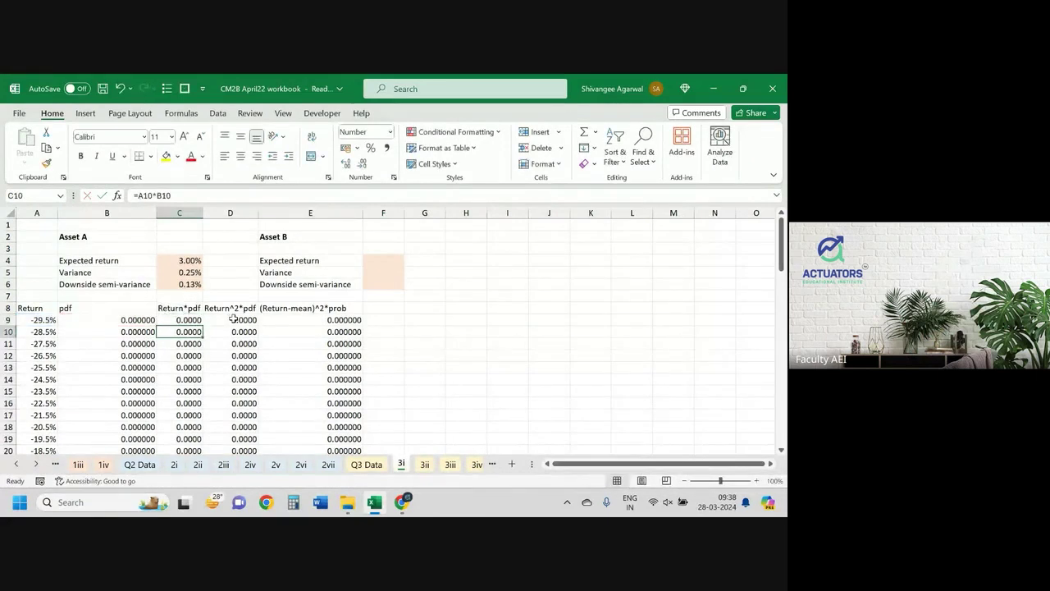
left_click(185, 319)
double_click(205, 326)
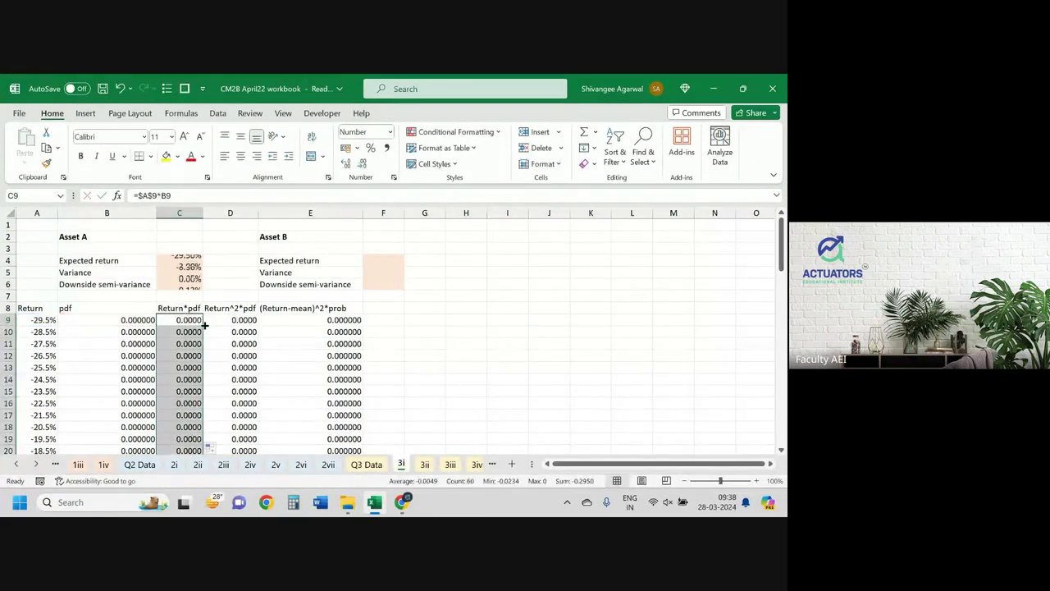
left_click(246, 320)
double_click(246, 320)
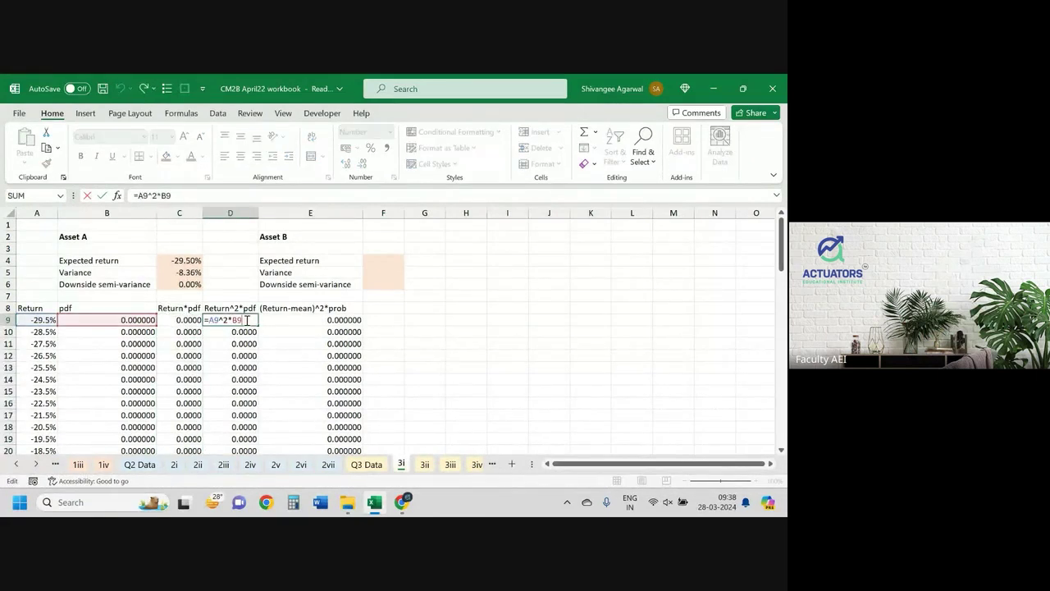
key("Return")
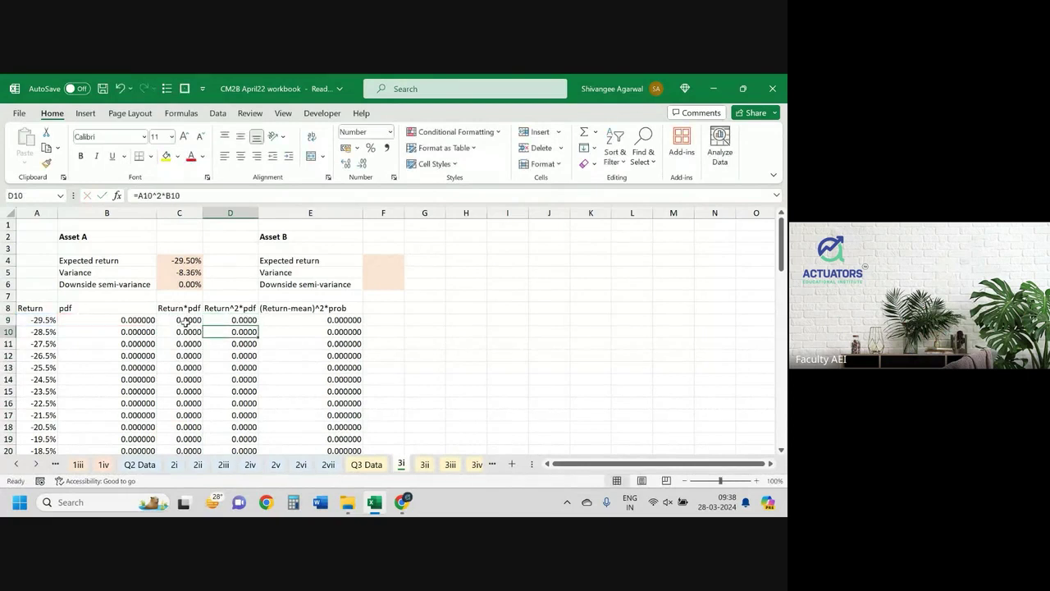
double_click(178, 320)
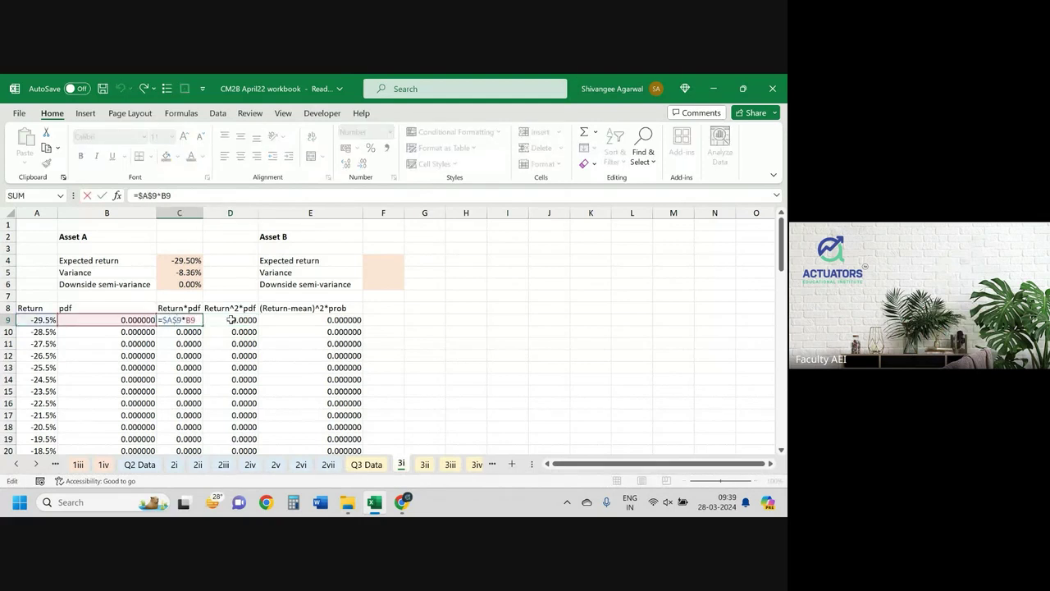
key("F4")
key("F4")
key("ctrl+Return")
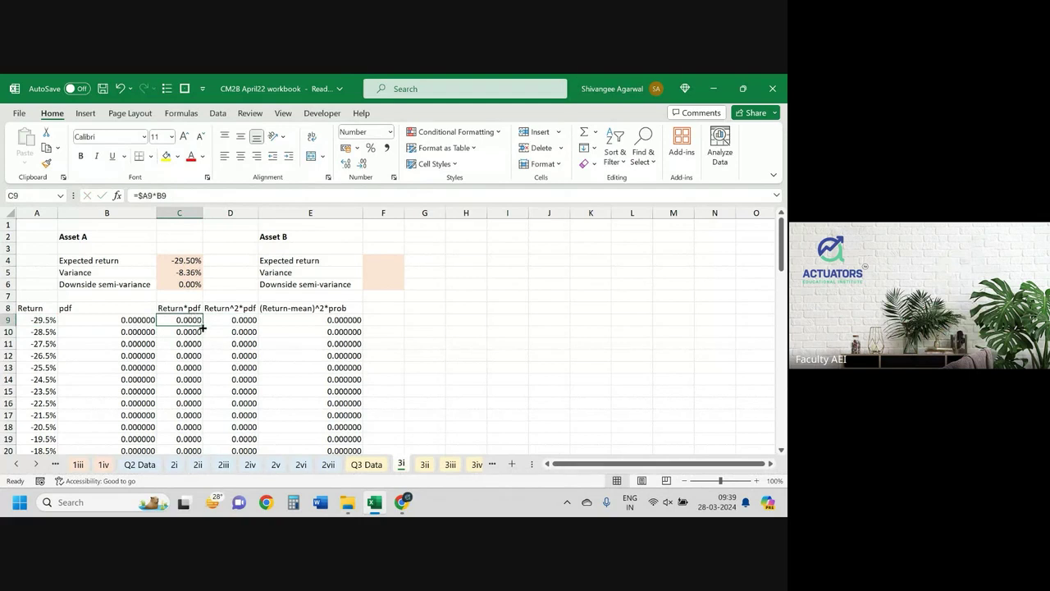
double_click(202, 326)
Lock the return column as $A9 in D9's Return^2*pdf formula and refill column D.
left_click(238, 319)
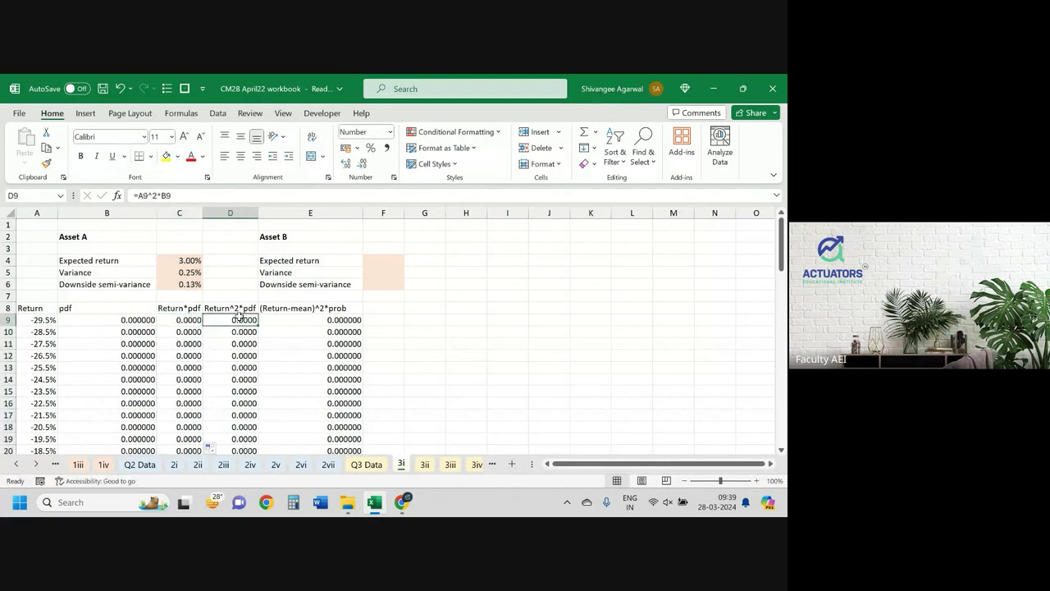
double_click(232, 320)
key("F4")
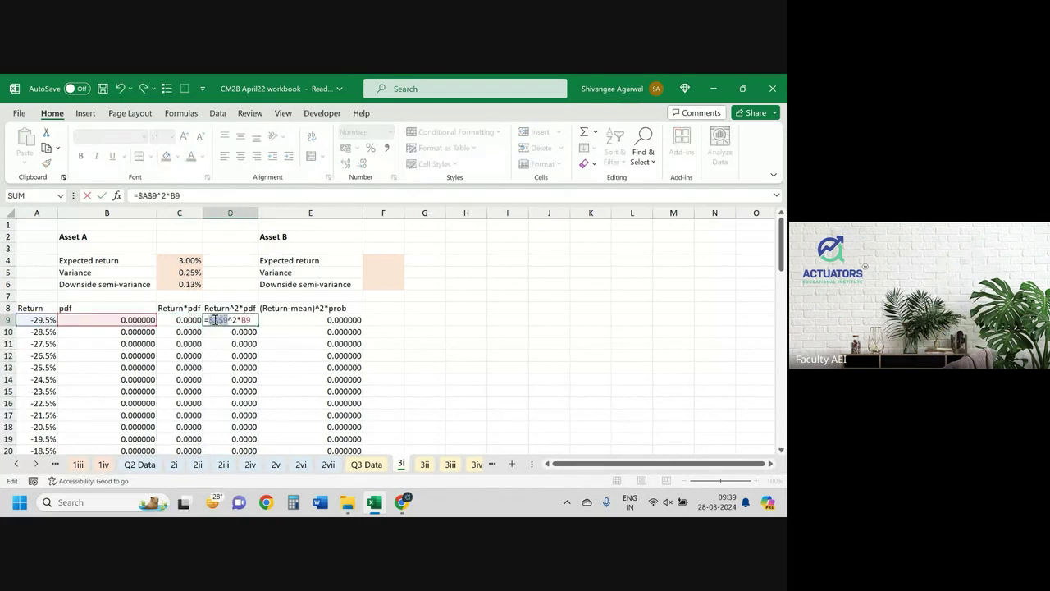
key("F4")
key("Return")
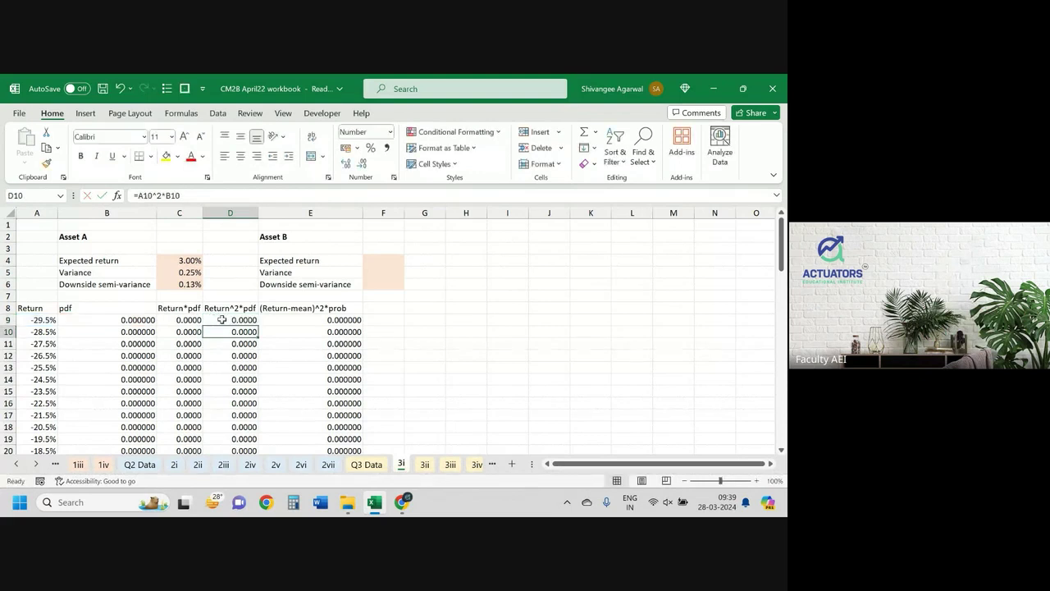
left_click(221, 320)
double_click(258, 325)
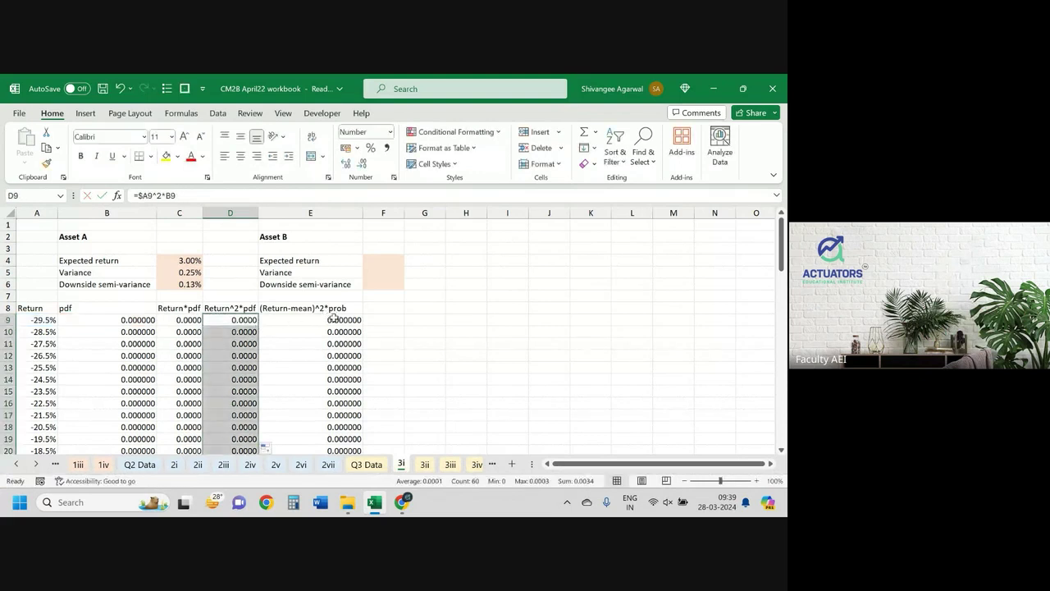
Change E9 to =IF($A9<$C$4,($A9-$C$4)^2,0)*B9 and fill it down column E.
double_click(281, 320)
left_click(276, 320)
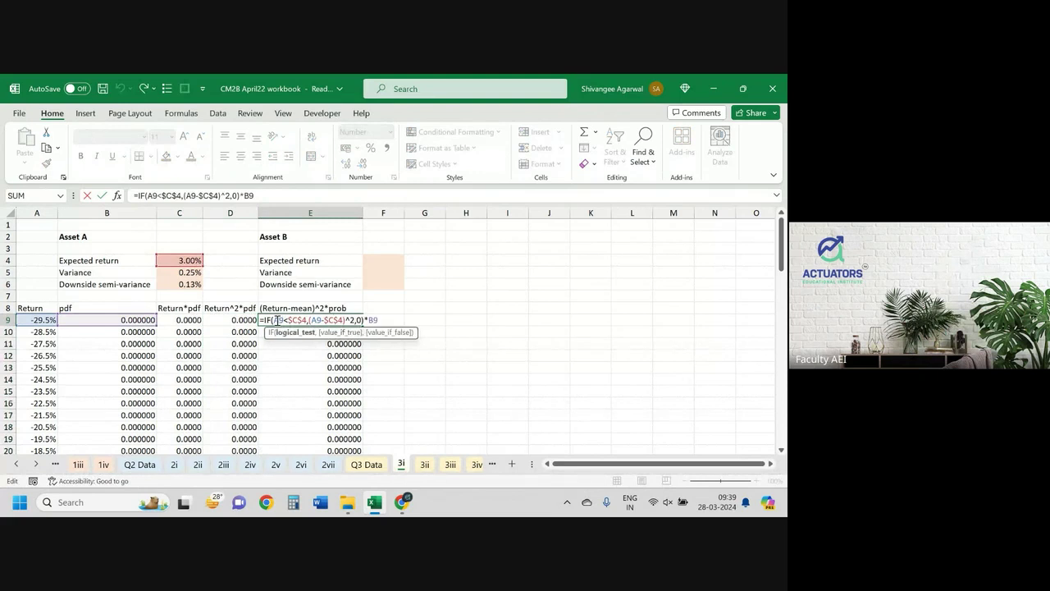
key("F4")
key("F4")
key("F4")
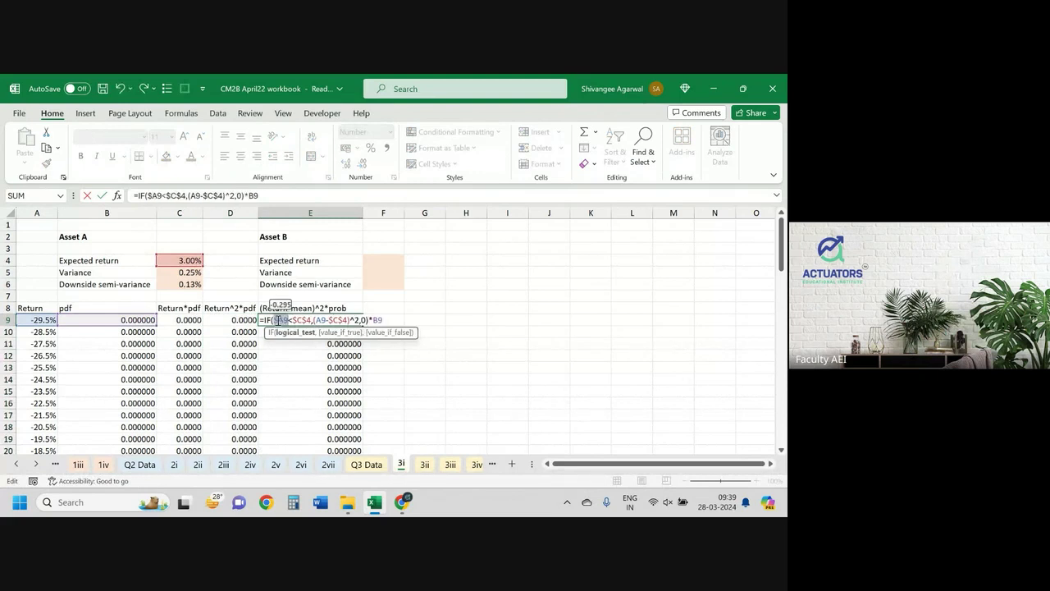
left_click(329, 320)
key("F4")
key("F4")
key("F4")
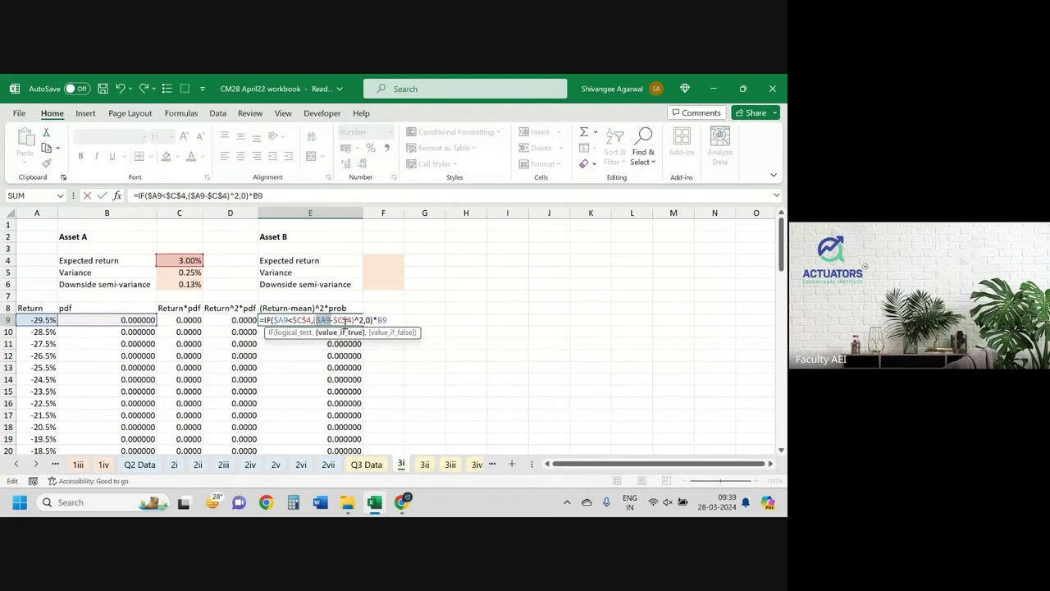
key("Return")
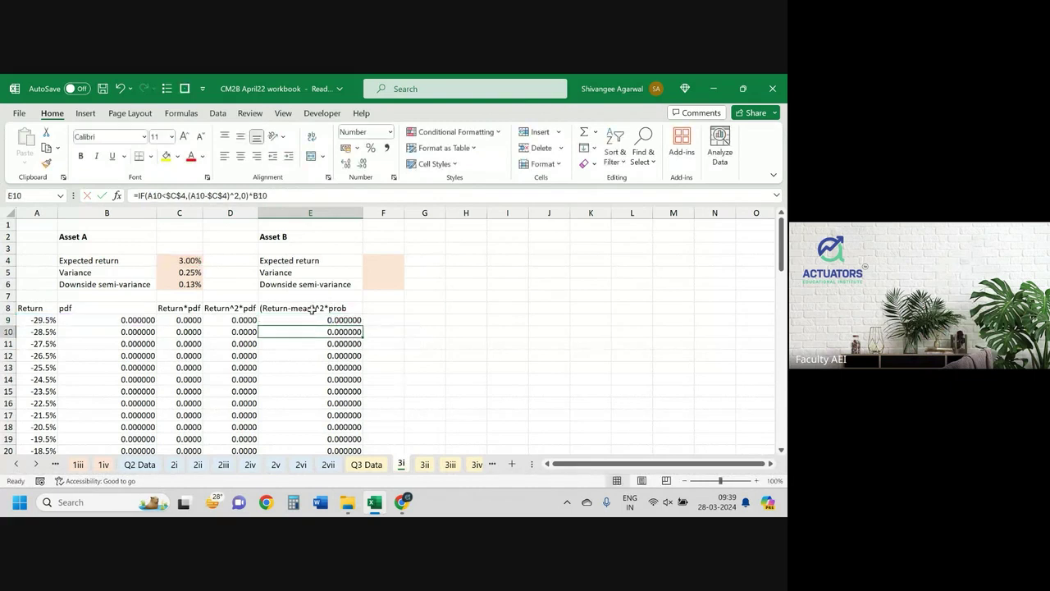
left_click(359, 321)
double_click(363, 326)
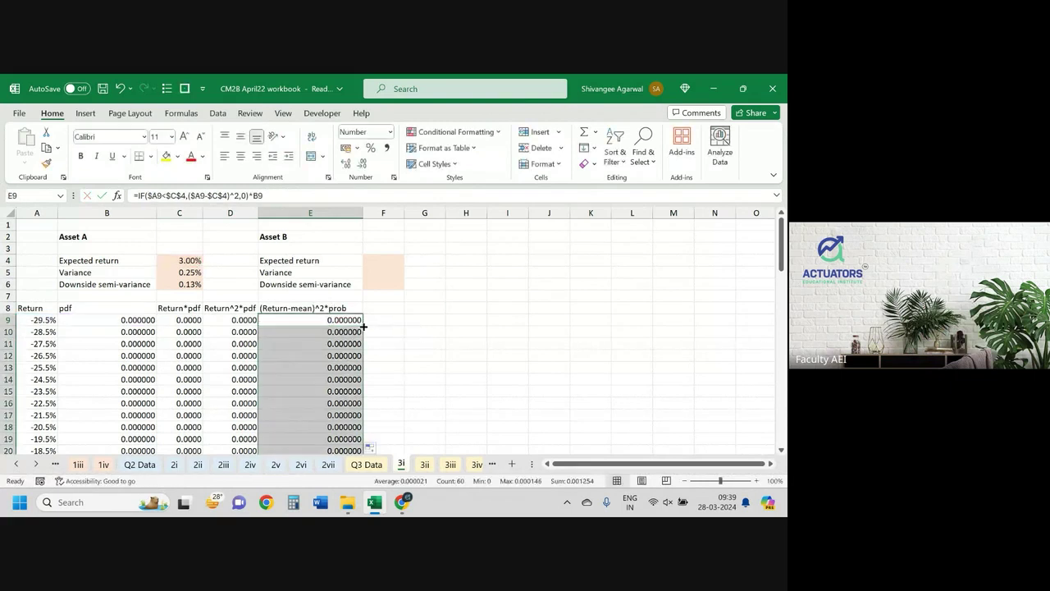
Copy Asset A's headings and row-9 formulas (B8:E9) into F8 for Asset B.
mouse_move(131, 308)
left_mouse_down()
mouse_move(380, 300)
mouse_move(351, 327)
left_mouse_up()
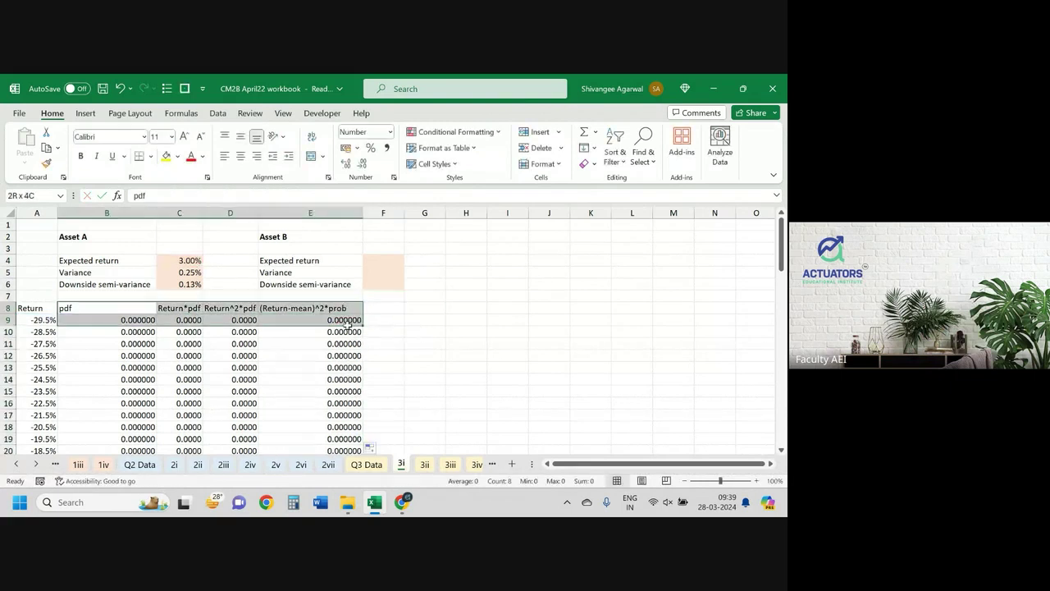
key("ctrl+c")
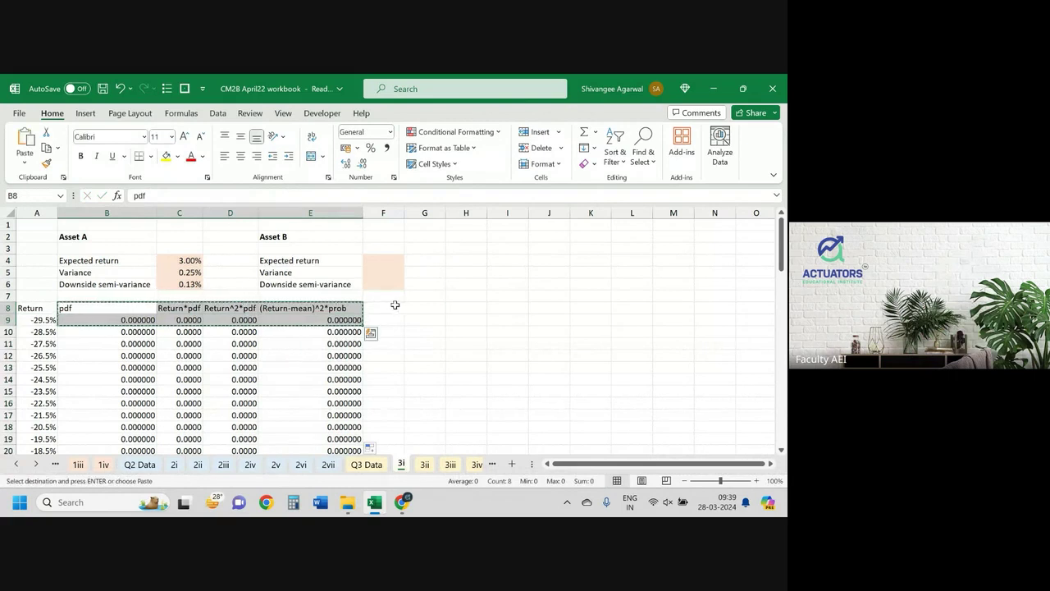
left_click(394, 305)
key("ctrl+v")
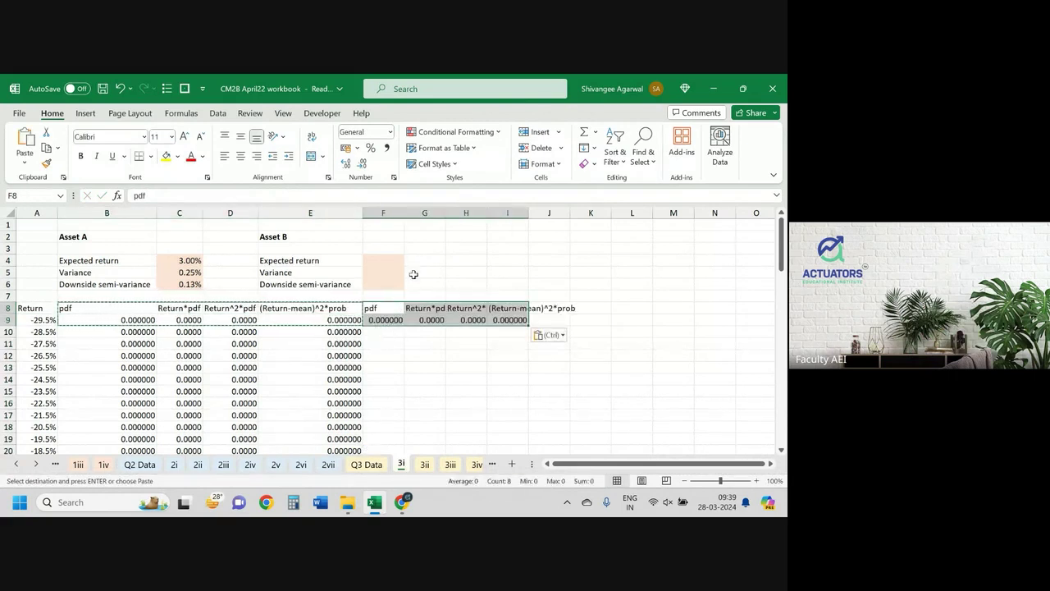
Autofit Asset B's columns F–I and widen column F.
left_click_drag(386, 213, 525, 210)
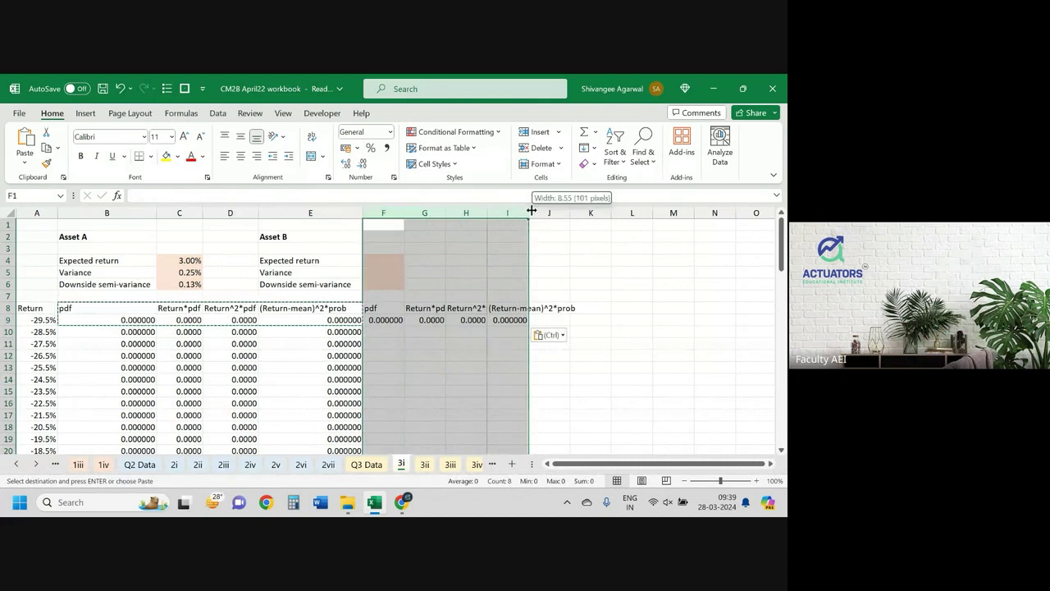
double_click(528, 212)
left_click(443, 259)
left_click_drag(401, 213, 414, 213)
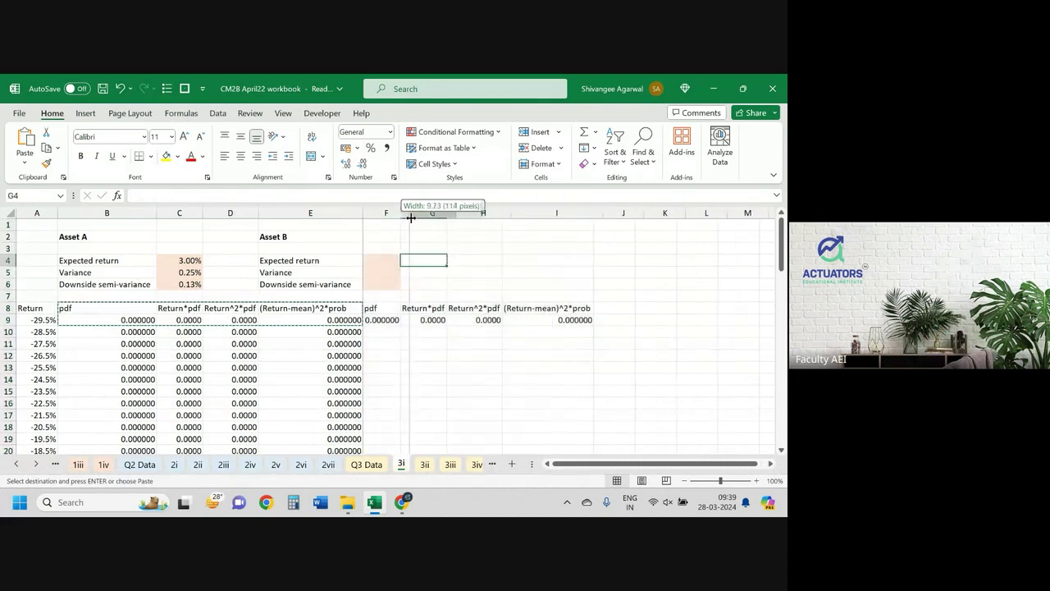
left_click(403, 320)
Enter F9 as Q3 Data's C5-C4 CDF difference (0.000400), fill down, and check G9's =$A9*F9.
type("=")
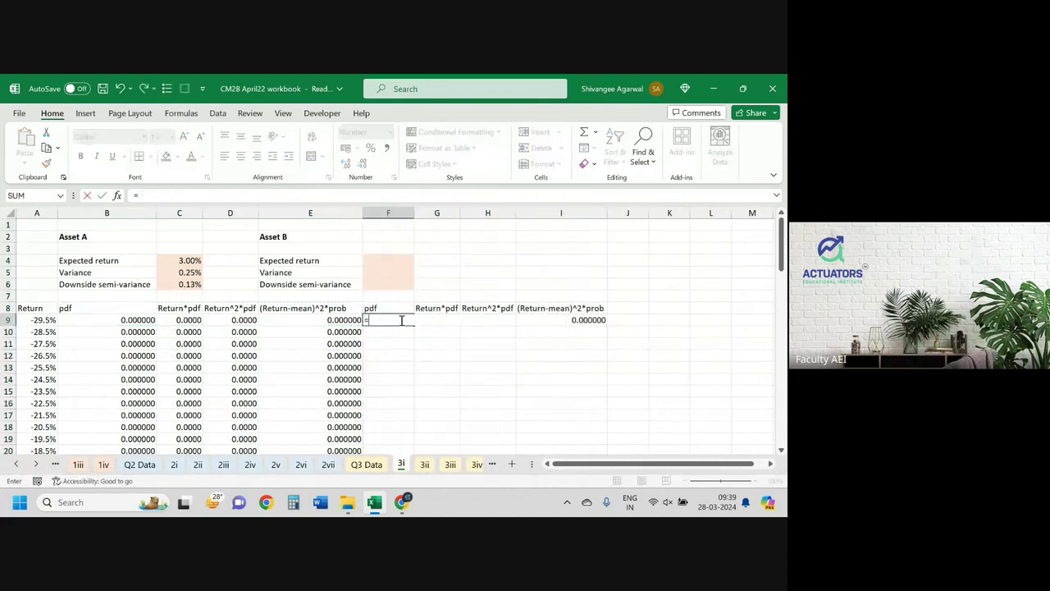
key("ctrl+Page_Up")
left_click(146, 272)
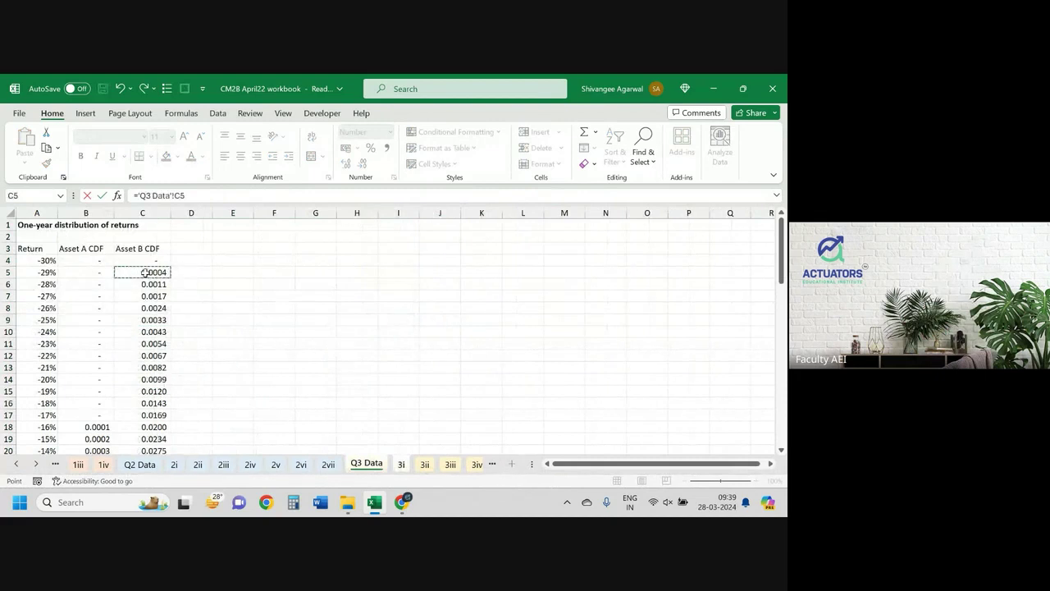
type("-'Q3 Data'!C4")
key("Return")
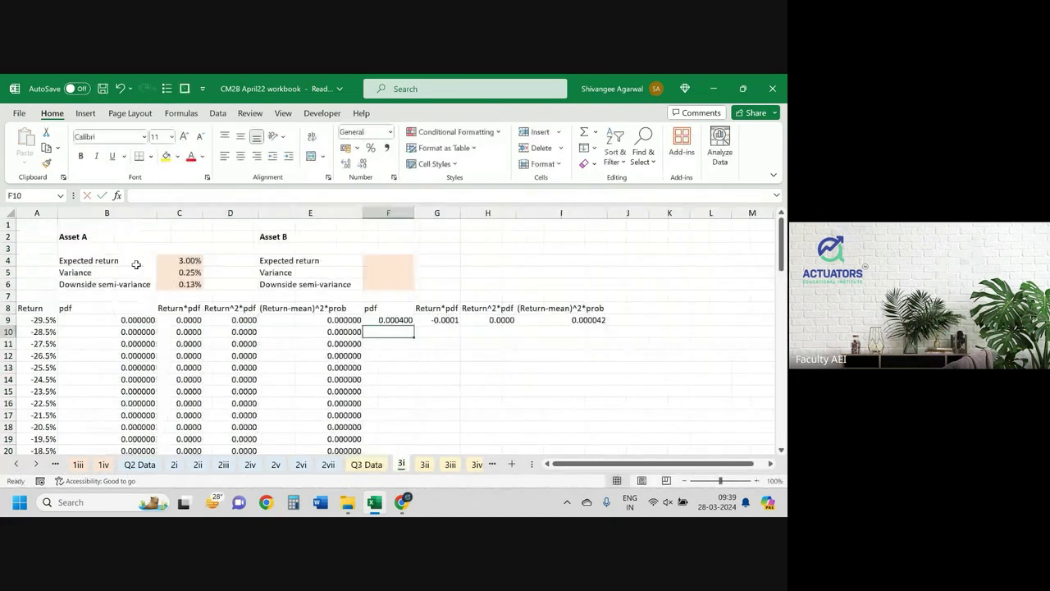
left_click(410, 323)
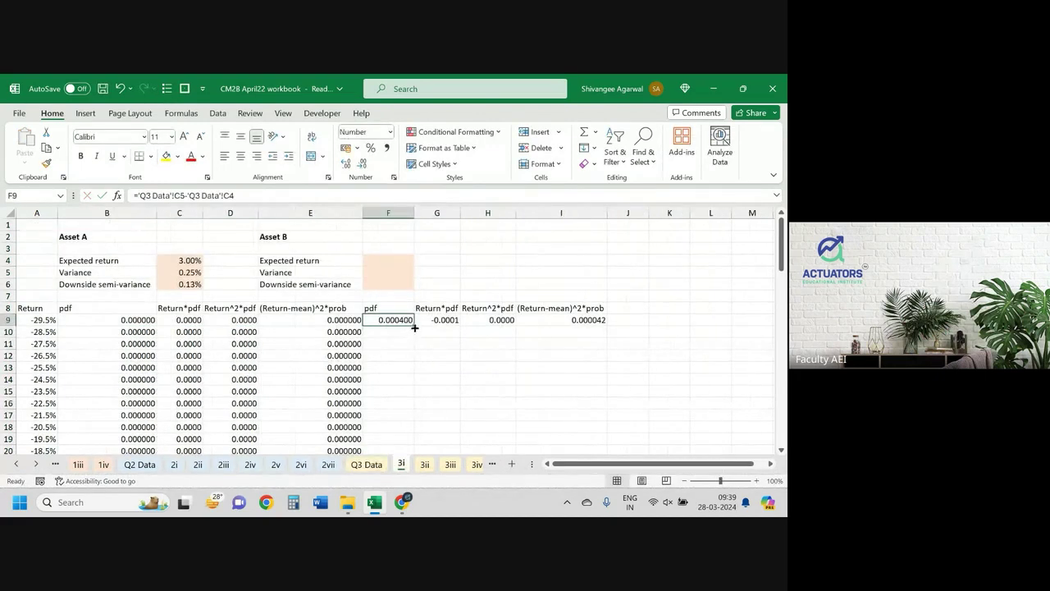
double_click(414, 328)
double_click(444, 320)
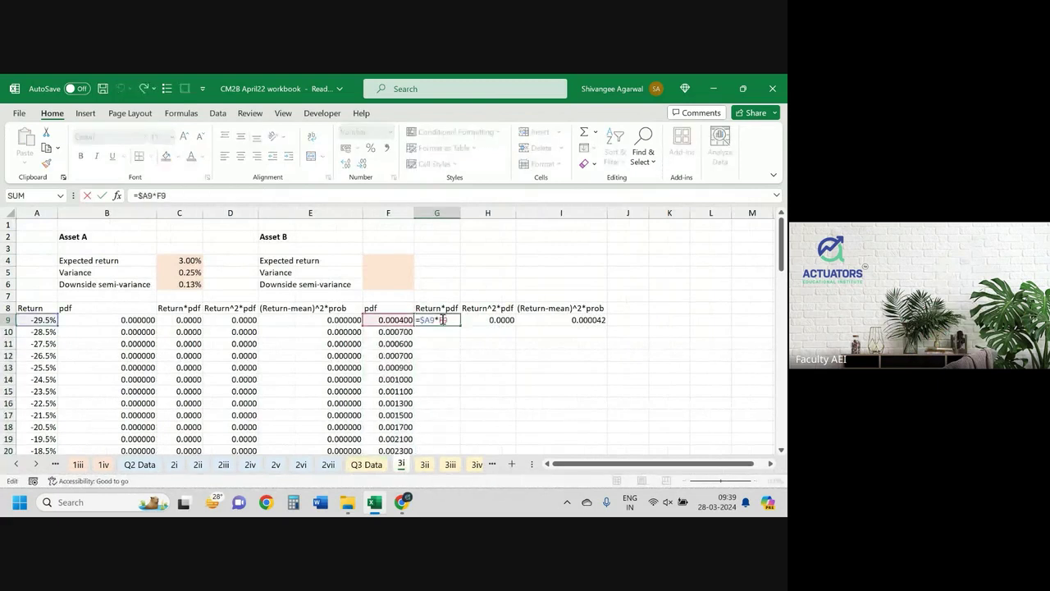
key("Return")
key("Return")
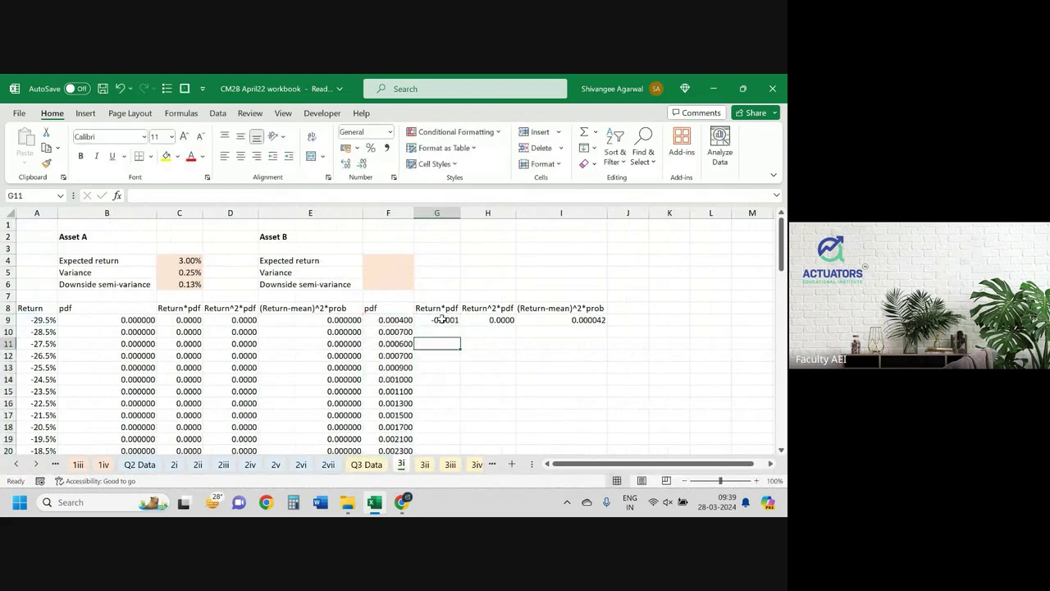
Fill Asset B's G9:I9 formulas down and copy Asset A's summary formulas into F4:F6.
left_click_drag(441, 320, 586, 320)
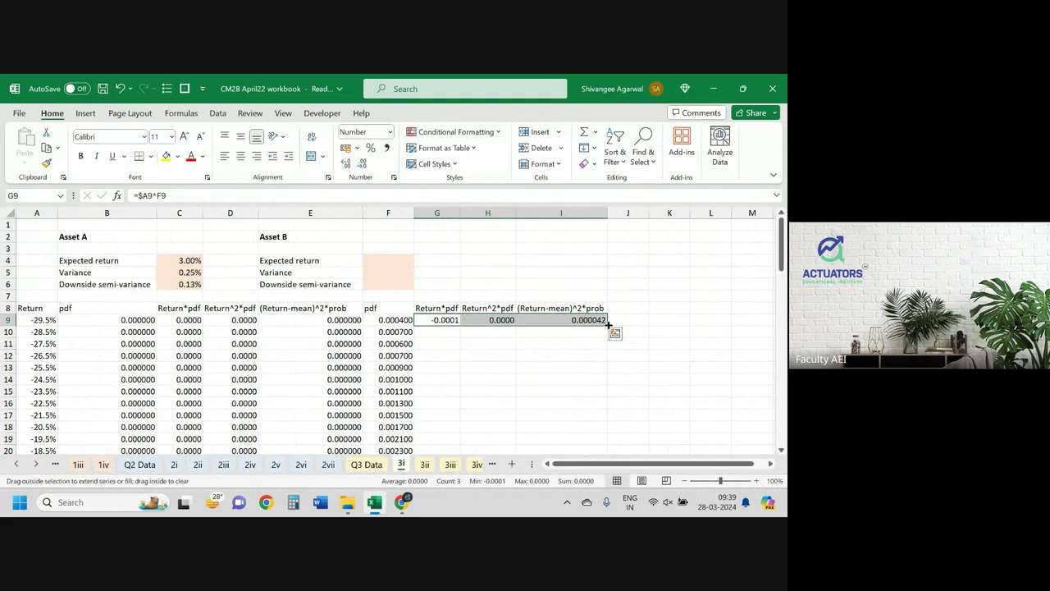
double_click(607, 325)
left_click(390, 261)
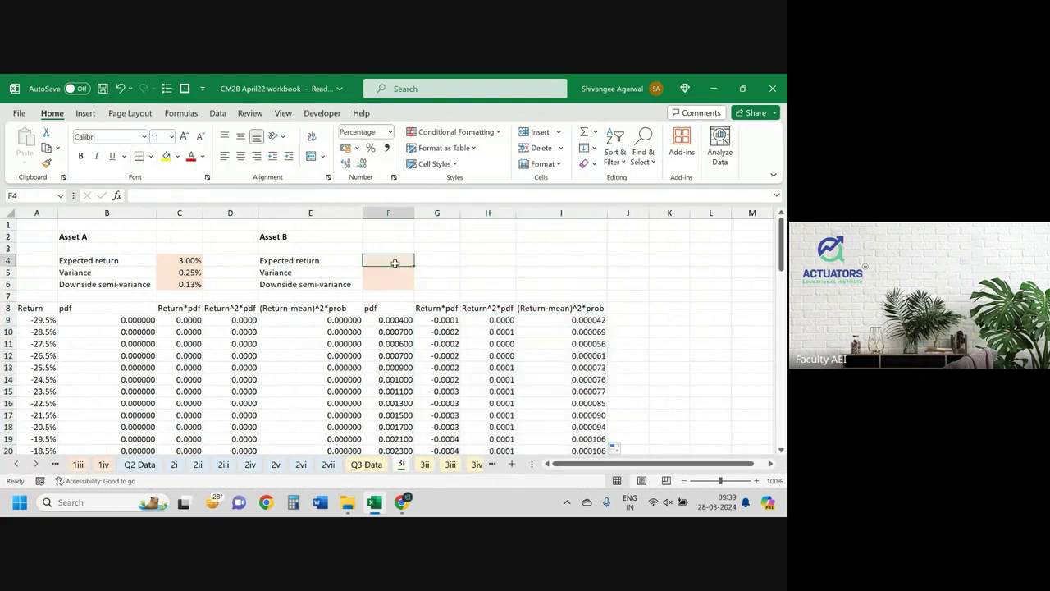
left_click(187, 259)
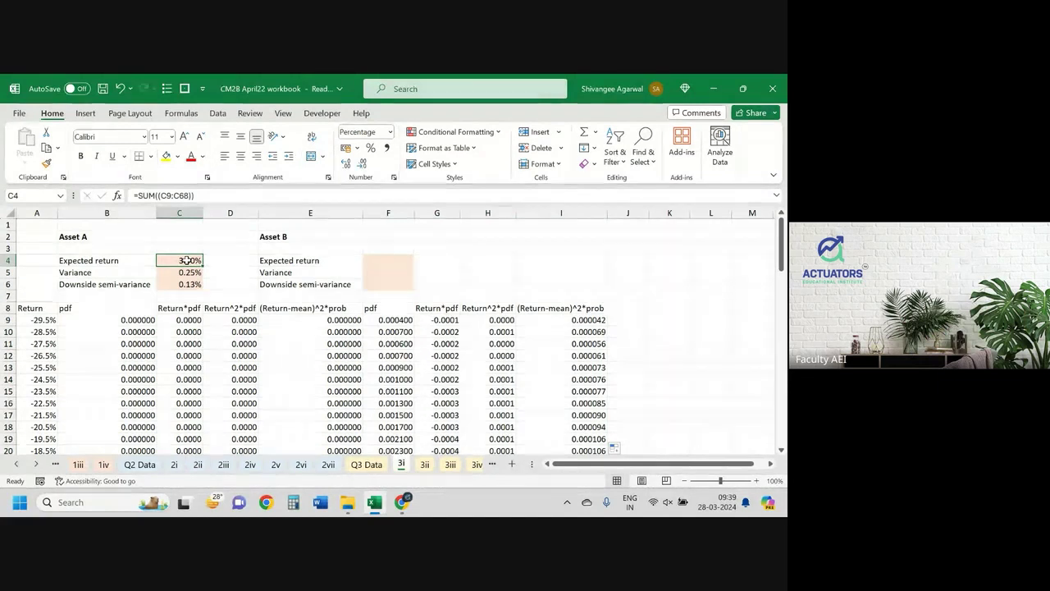
left_click_drag(186, 259, 187, 284)
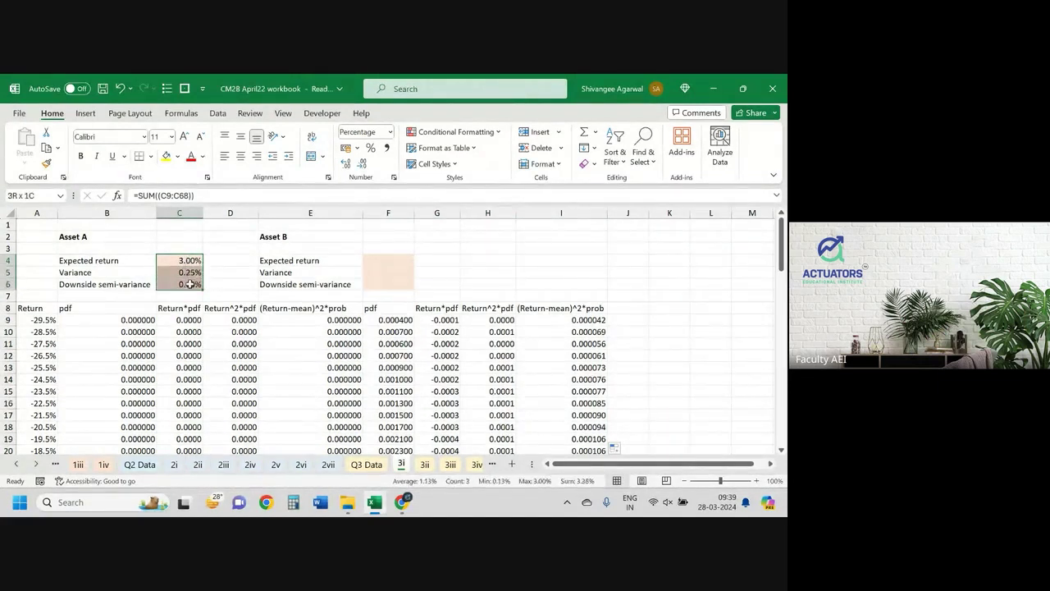
key("ctrl+c")
left_click(392, 260)
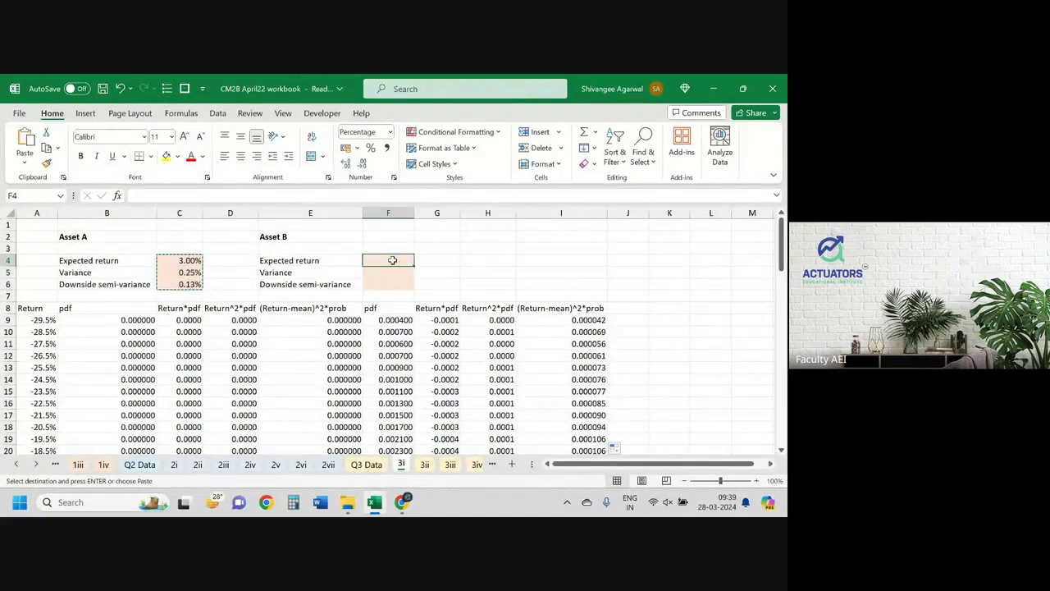
key("Return")
Point Asset B's SUM formulas at columns G, H and I, giving 8.59%, 0.97% and 0.27%.
double_click(392, 260)
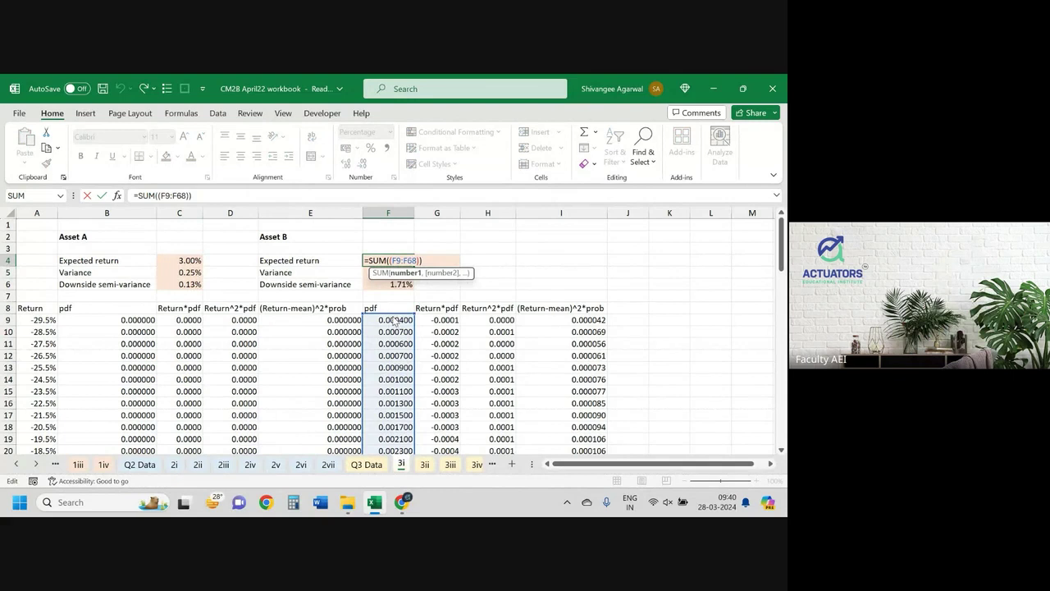
left_click_drag(394, 320, 422, 318)
key("Return")
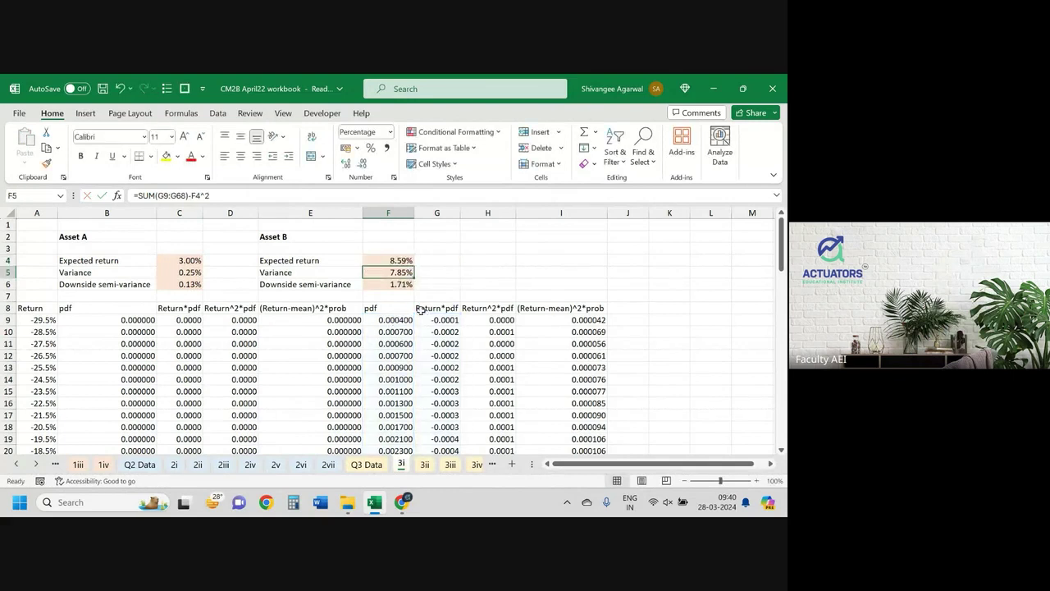
double_click(391, 272)
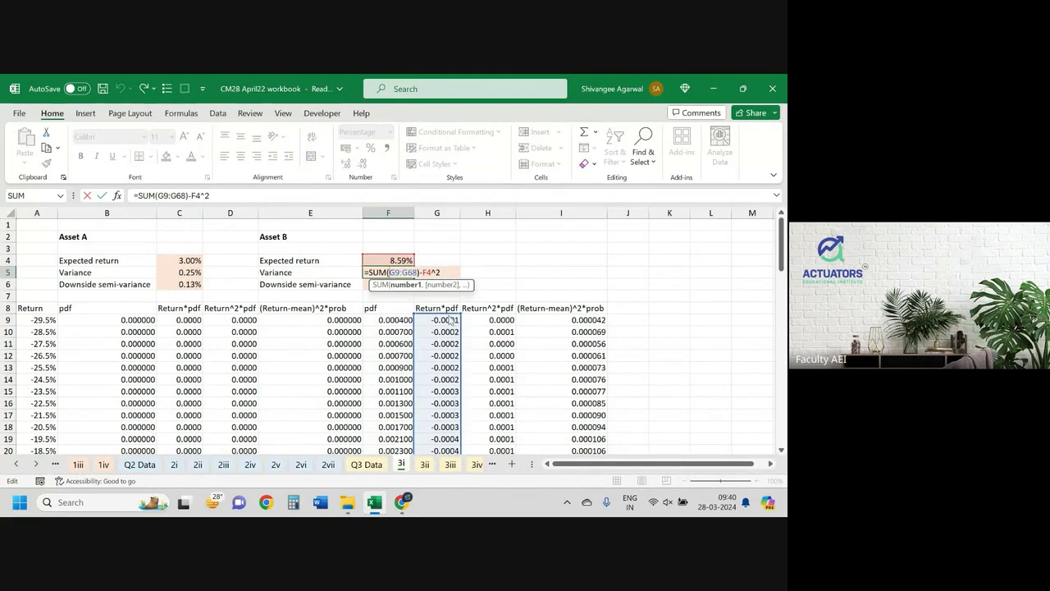
left_click_drag(443, 319, 486, 314)
key("Return")
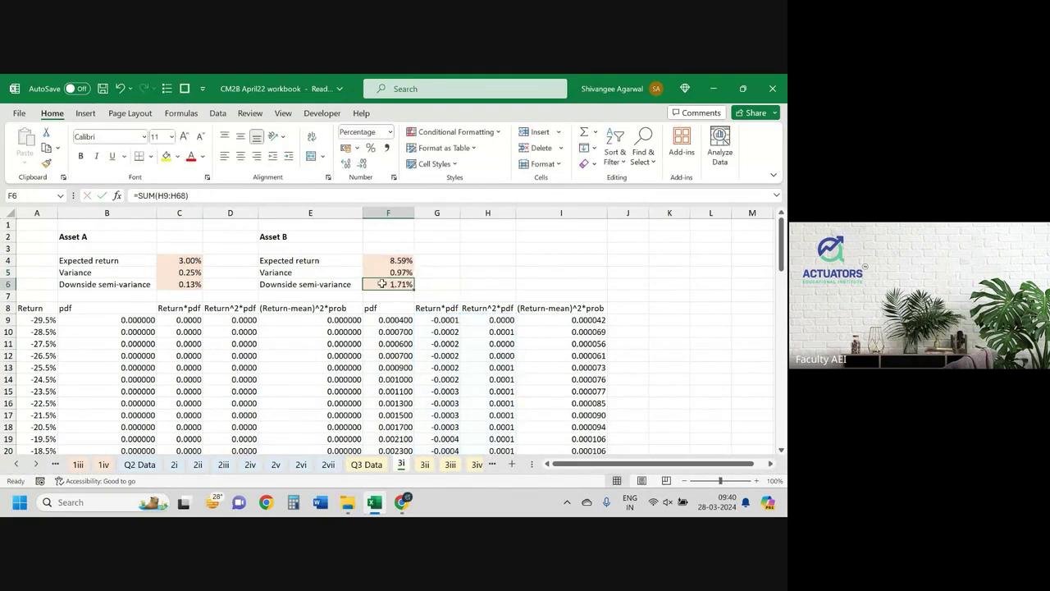
key("F2")
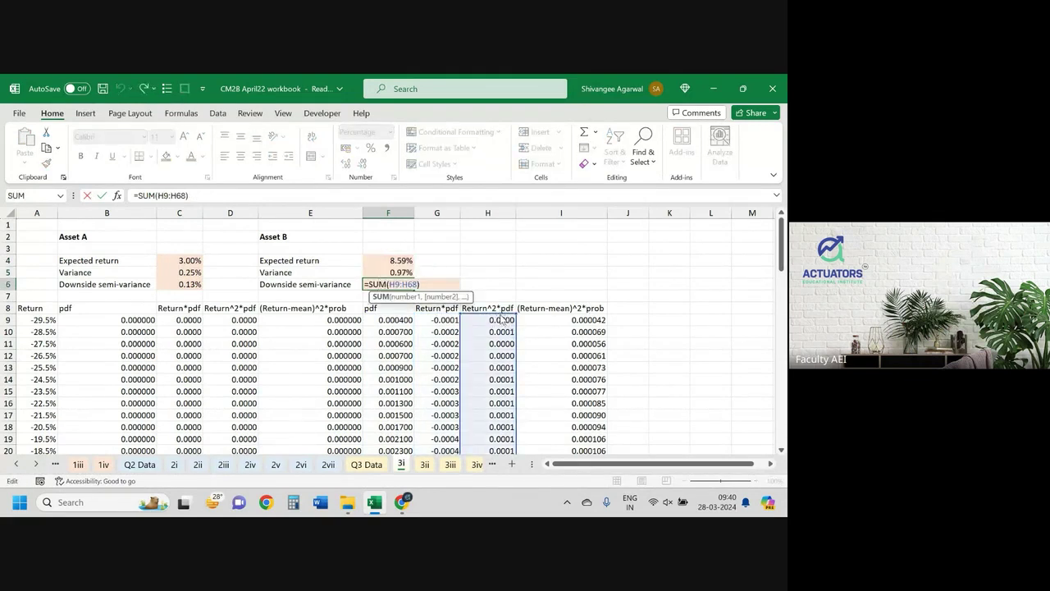
left_click_drag(519, 329, 593, 320)
key("Return")
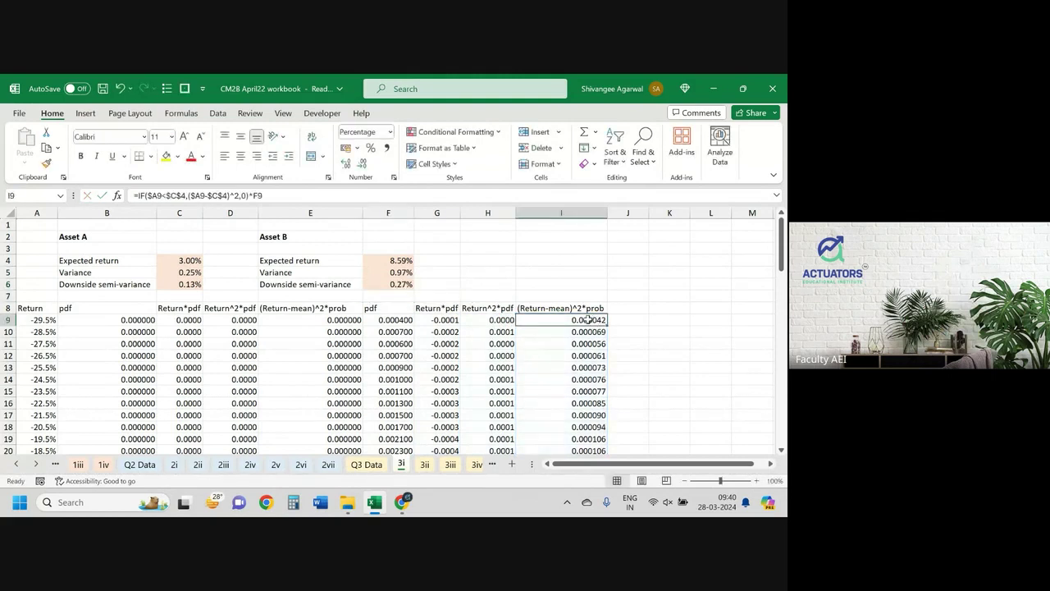
Retarget I9's squared-deviation formula to Asset B's mean and fill it down column I.
double_click(591, 320)
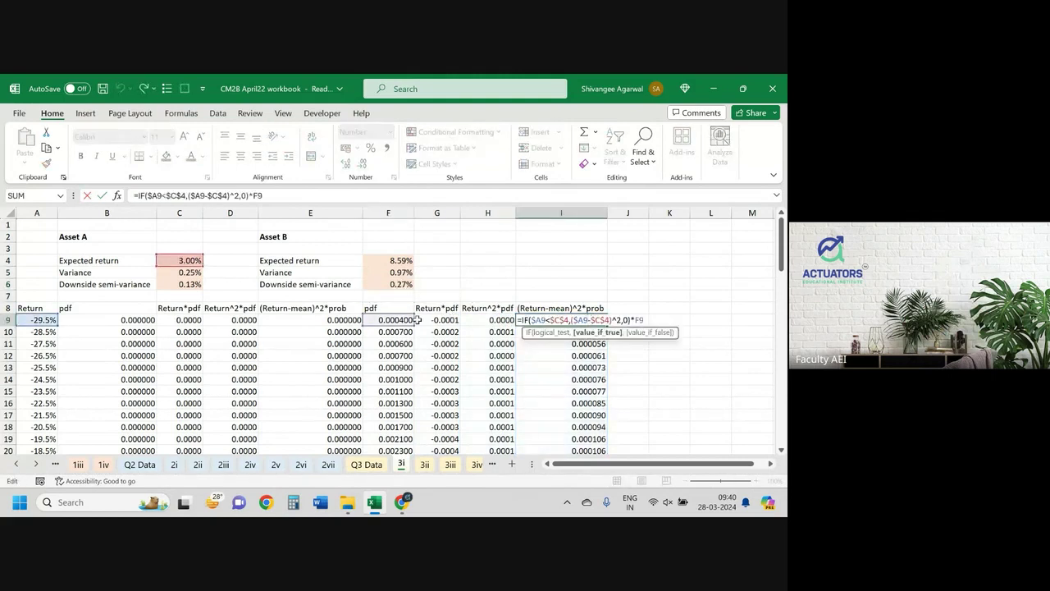
left_click_drag(184, 267, 366, 262)
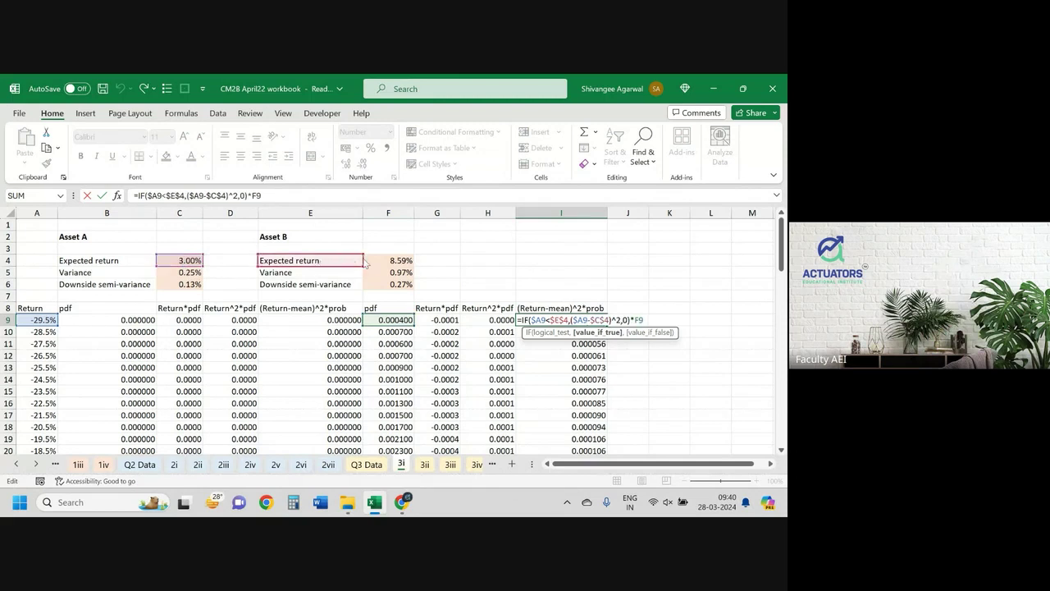
key("Return")
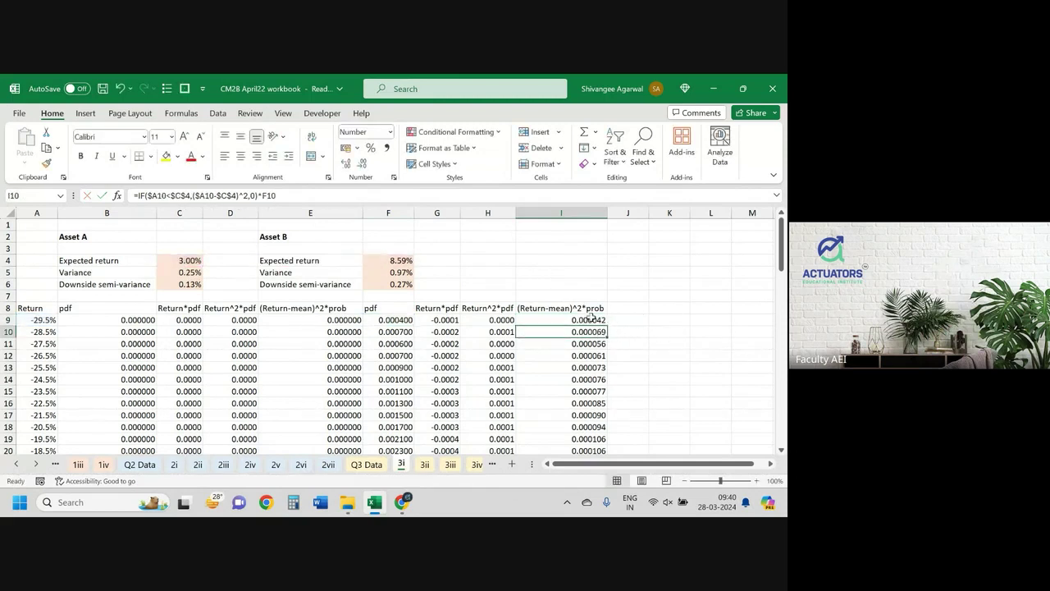
left_click(592, 319)
double_click(605, 325)
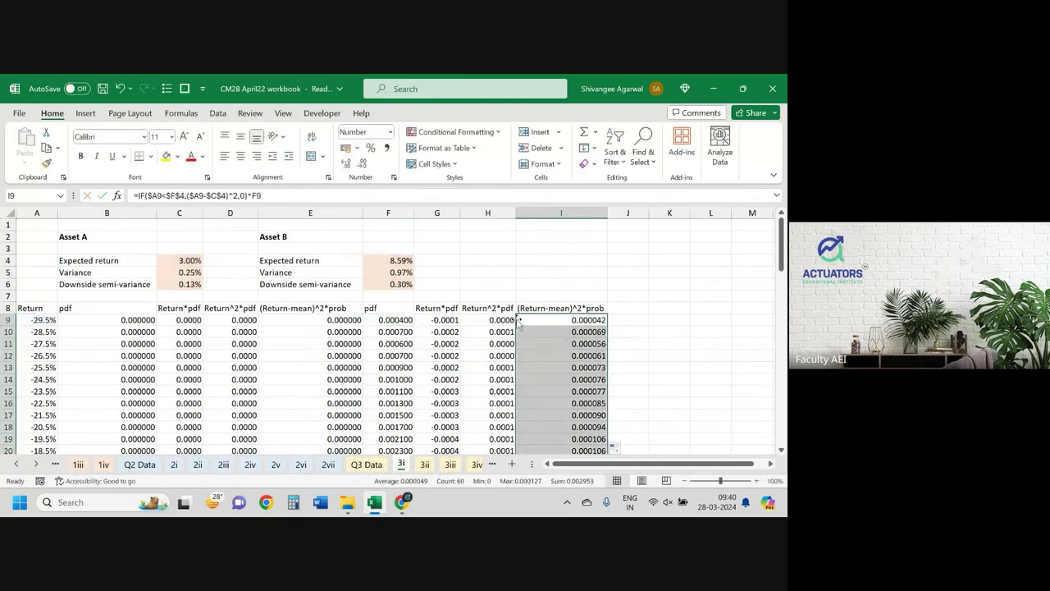
left_click(471, 381)
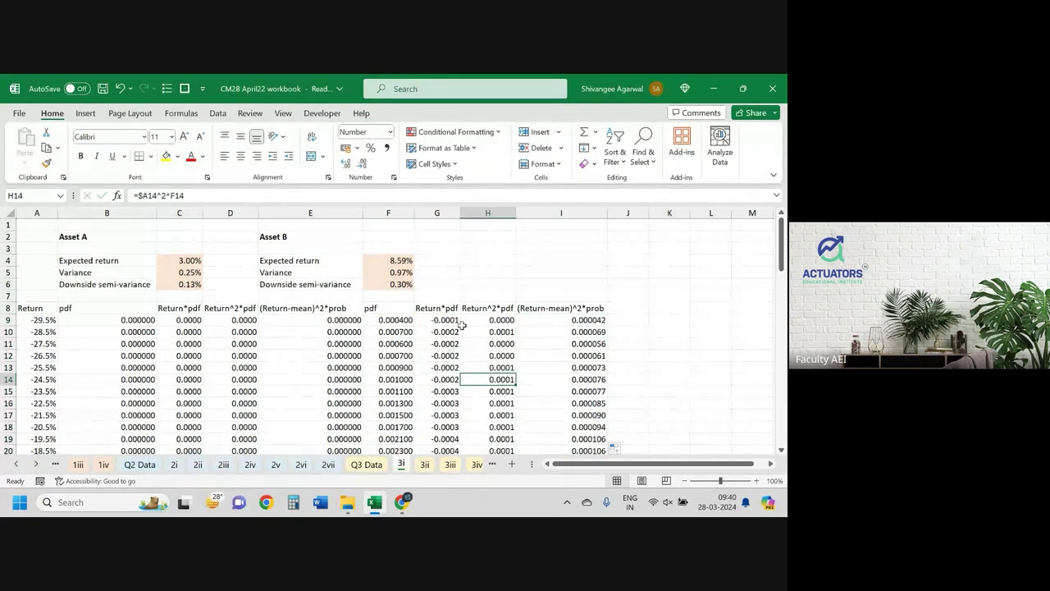
Replace the leftover Asset A mean in I9, refill column I, and return to the exam PDF.
double_click(585, 320)
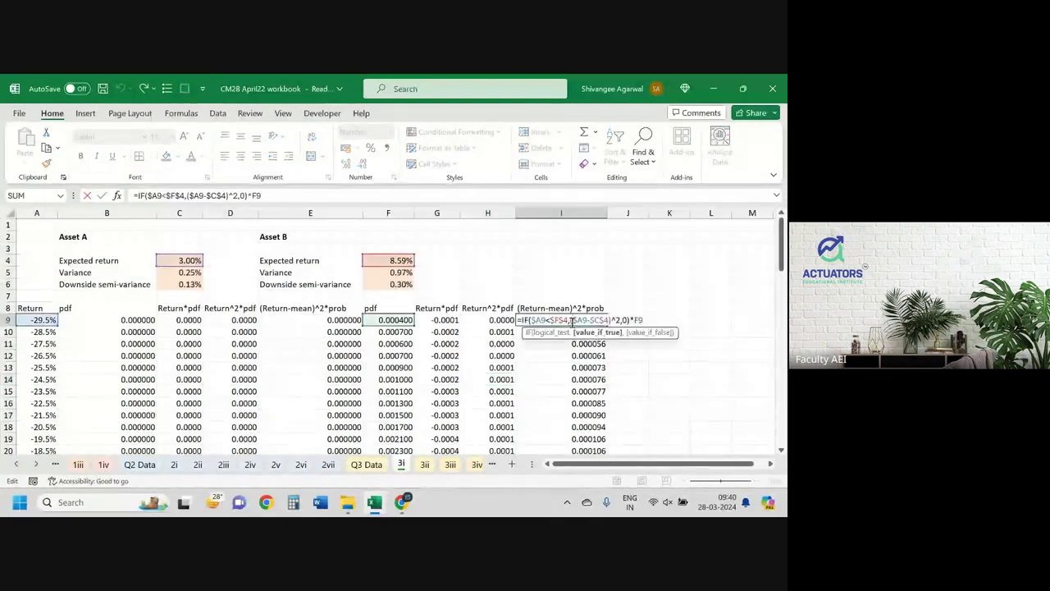
left_click(323, 273)
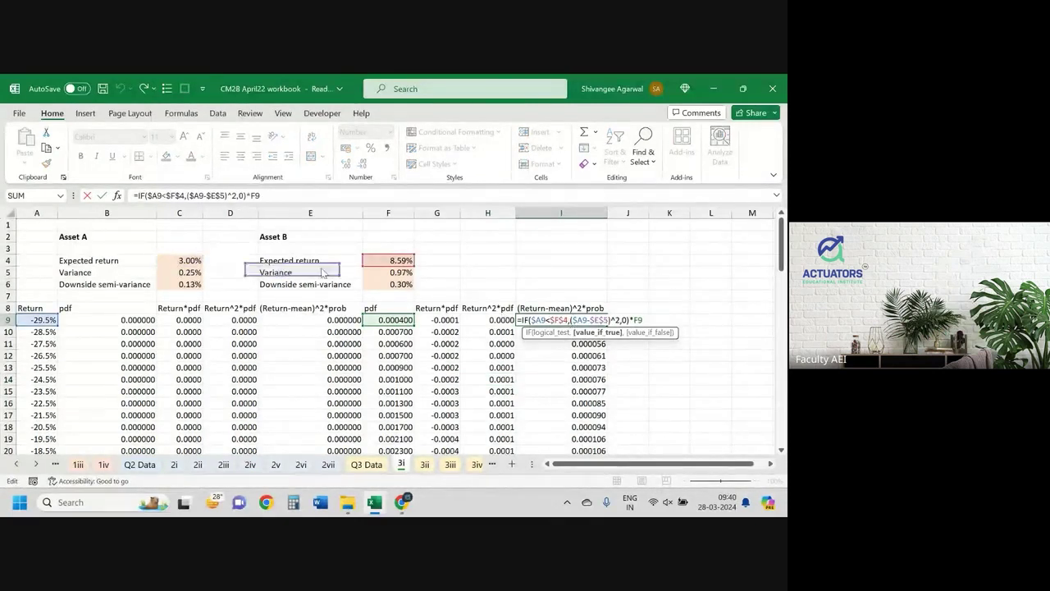
key("Return")
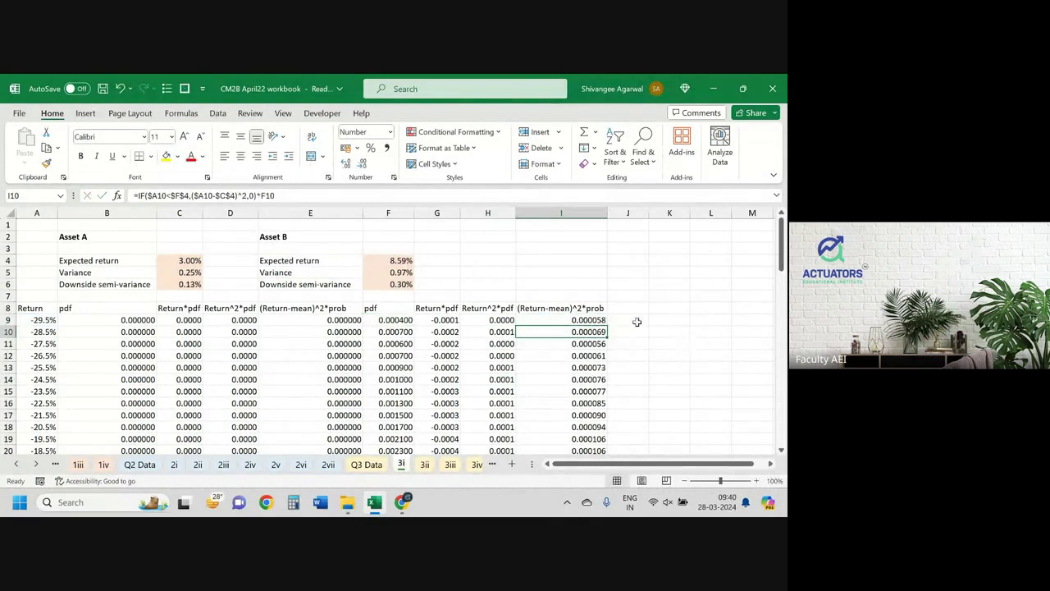
left_click(604, 320)
double_click(607, 325)
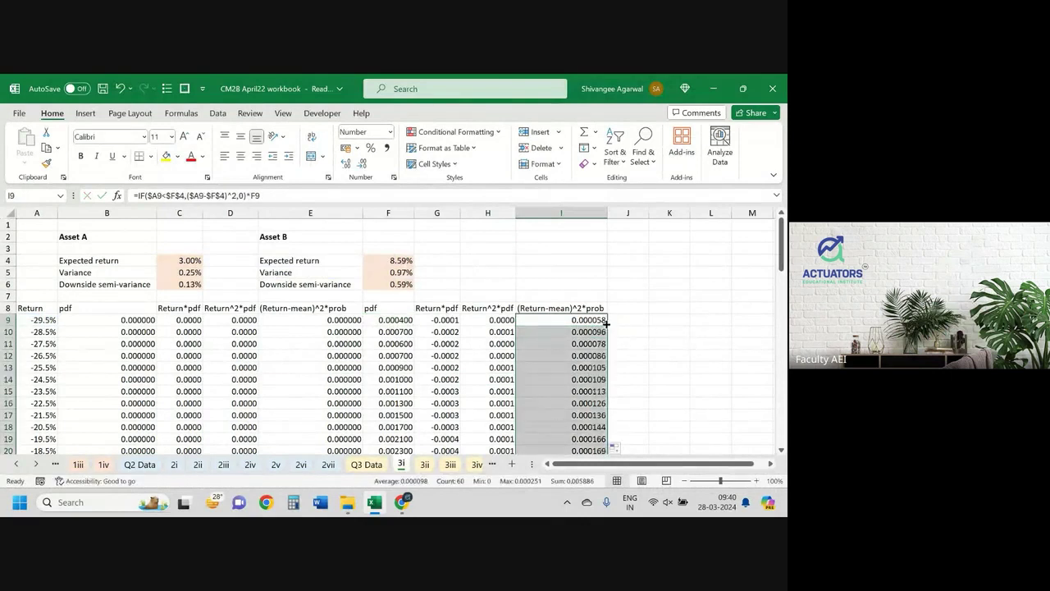
left_click(515, 271)
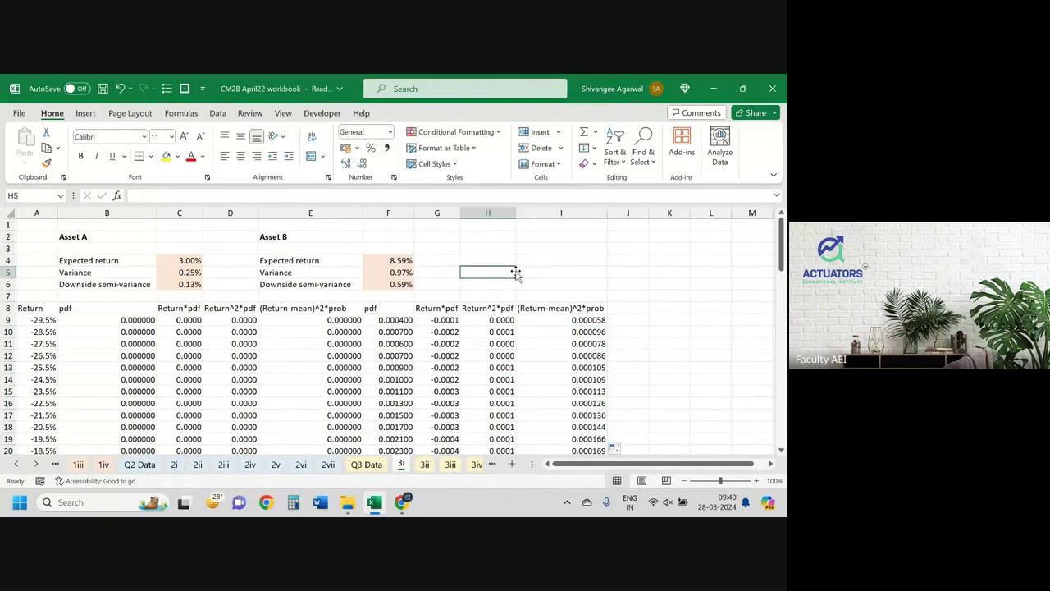
key("alt+Tab")
Read part (ii) of question 3 on plotting each asset's return pdf, then return to Excel.
scroll(418, 308, "down", 1)
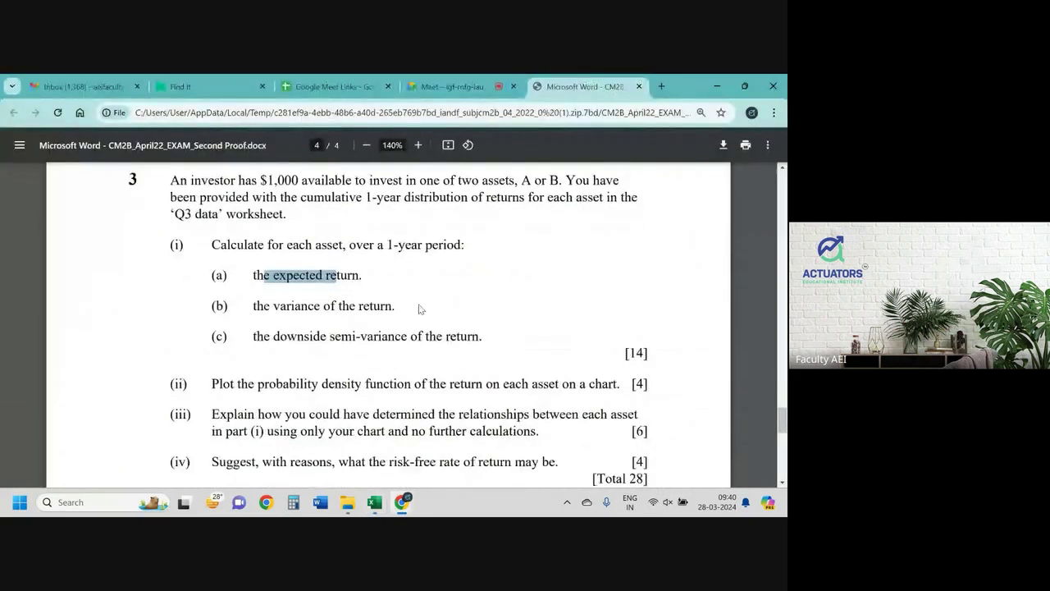
scroll(420, 309, "down", 2)
left_click_drag(251, 280, 633, 283)
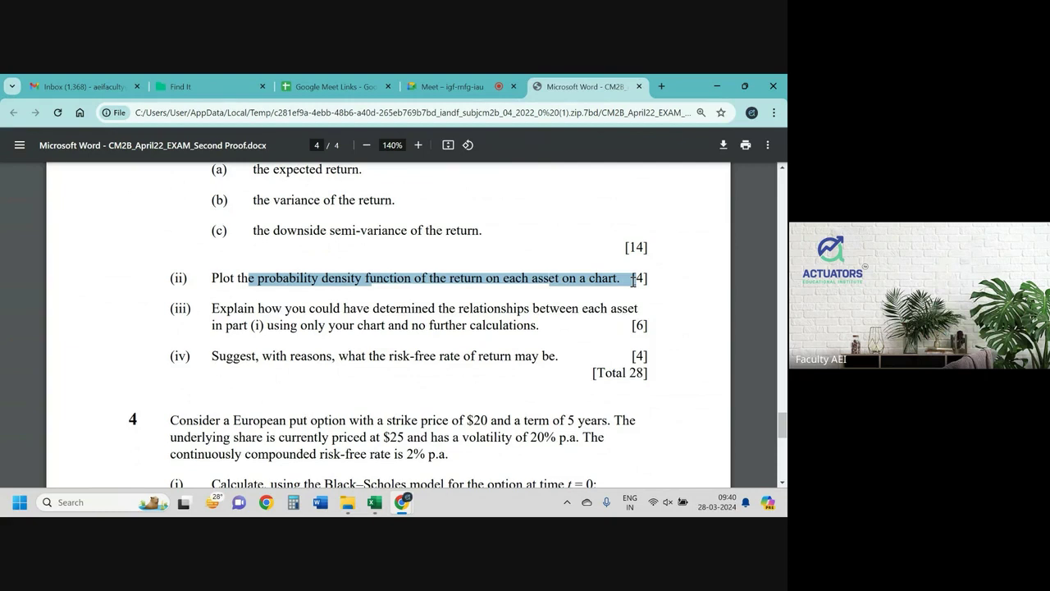
key("alt+Tab")
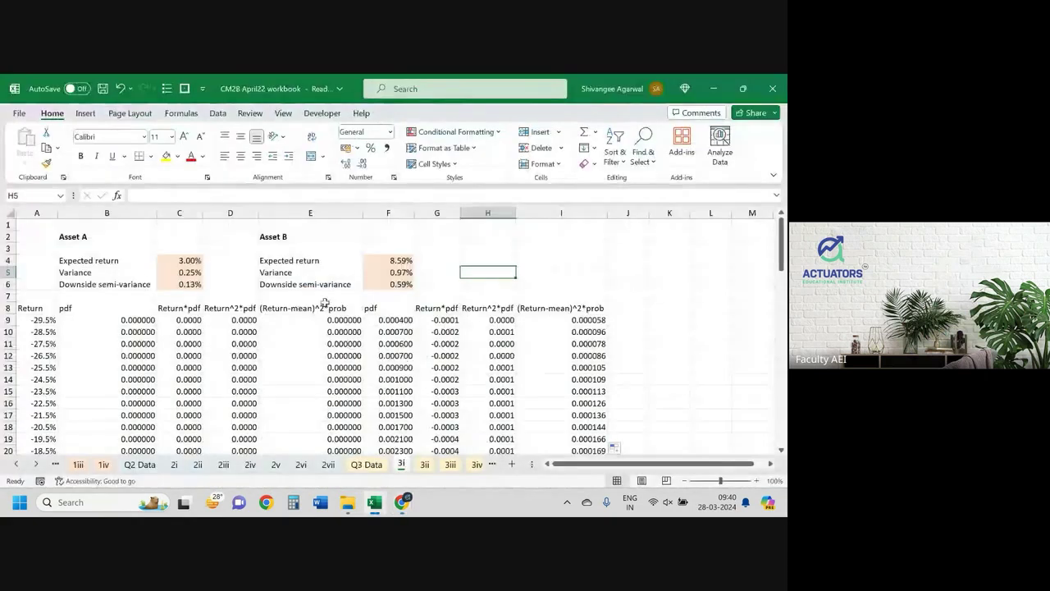
Paste into the first return cells and select the Return and pdf columns.
left_click(38, 318)
left_click_drag(40, 318, 41, 332)
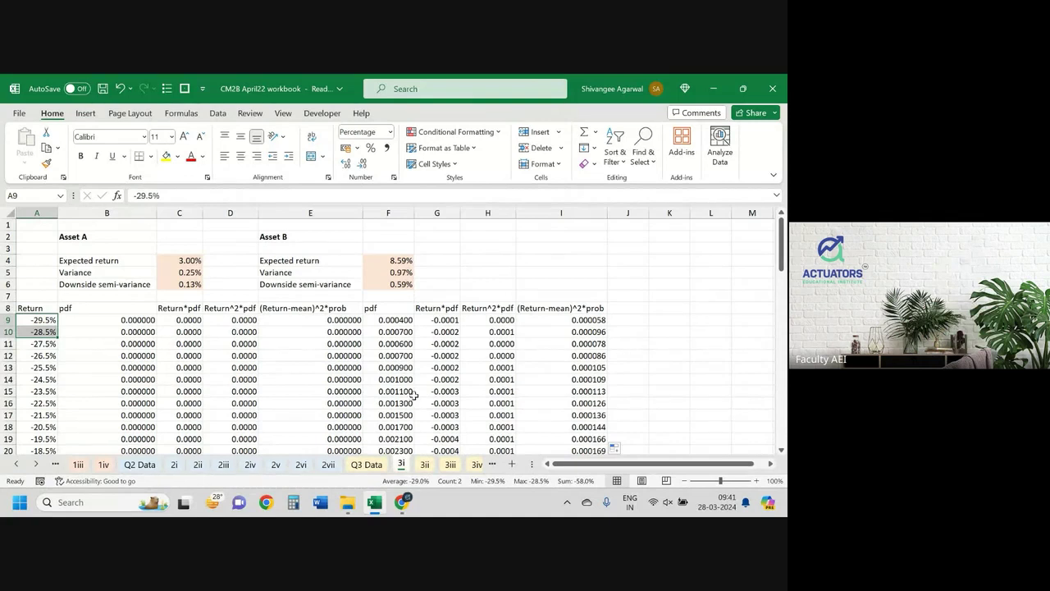
key("ctrl+v")
left_click(33, 307)
key("ctrl+shift+Down")
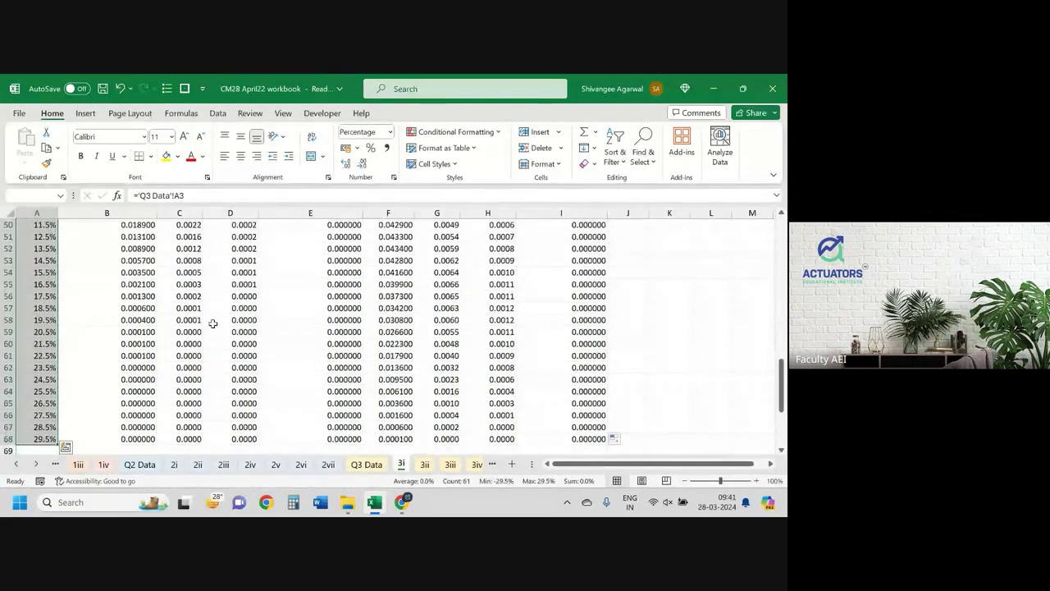
scroll(213, 323, "up", 15)
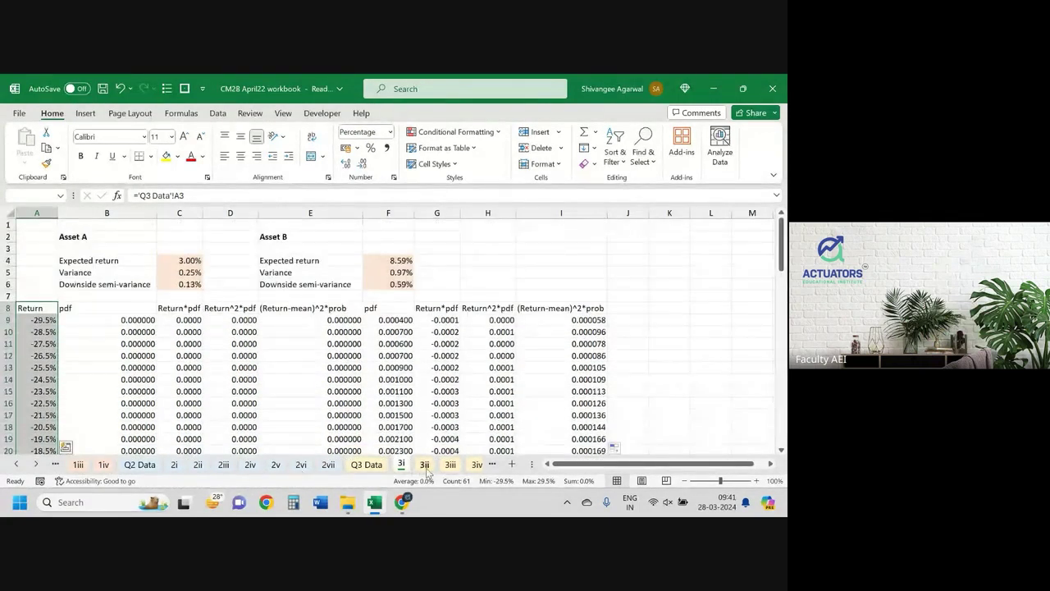
left_click(136, 307)
key("ctrl+shift+Down")
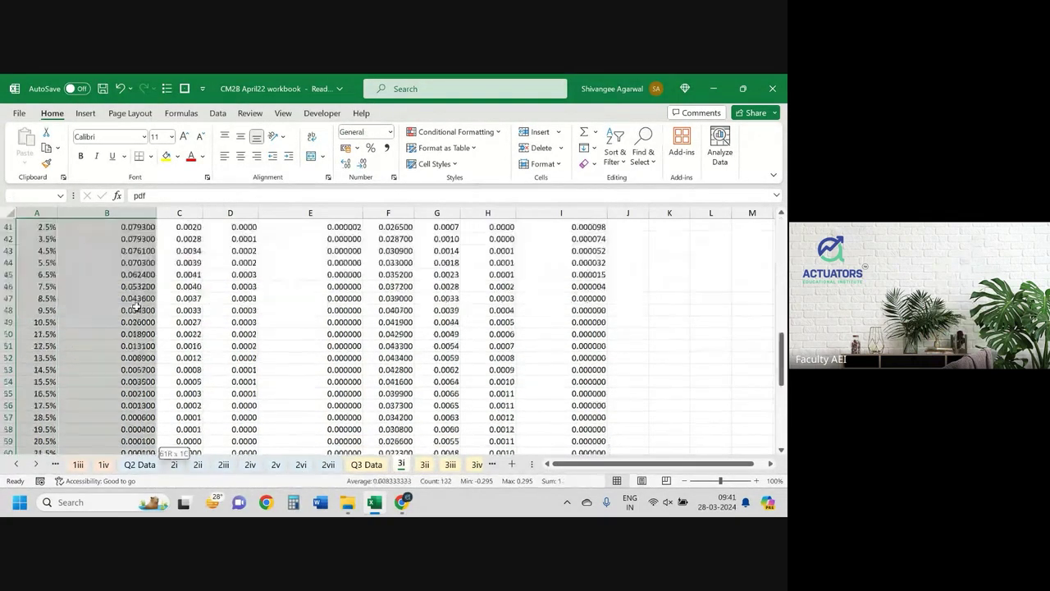
scroll(296, 347, "up", 10)
scroll(406, 339, "up", 7)
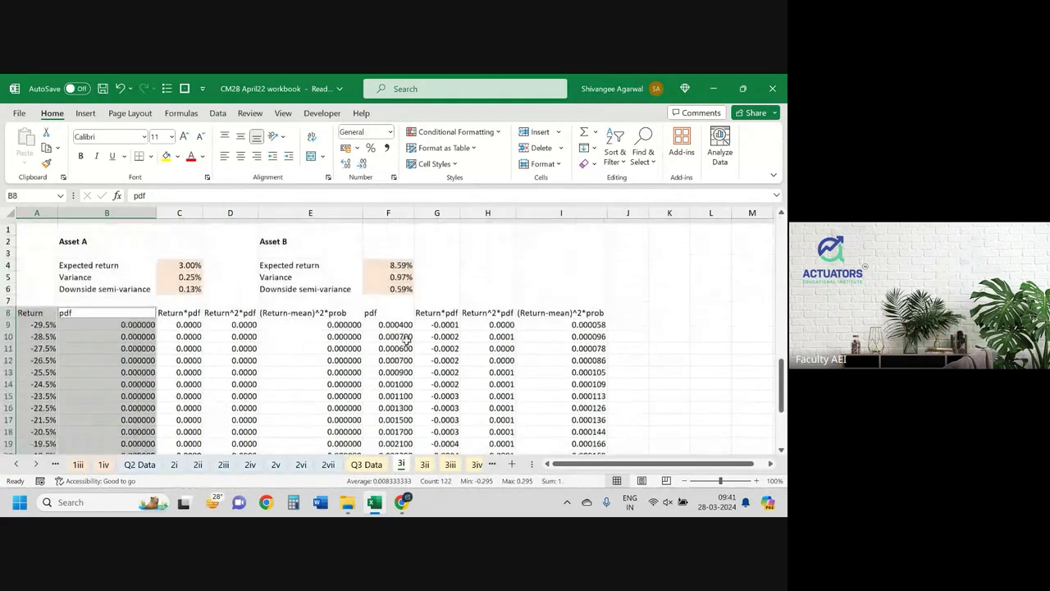
left_click(383, 307, "ctrl")
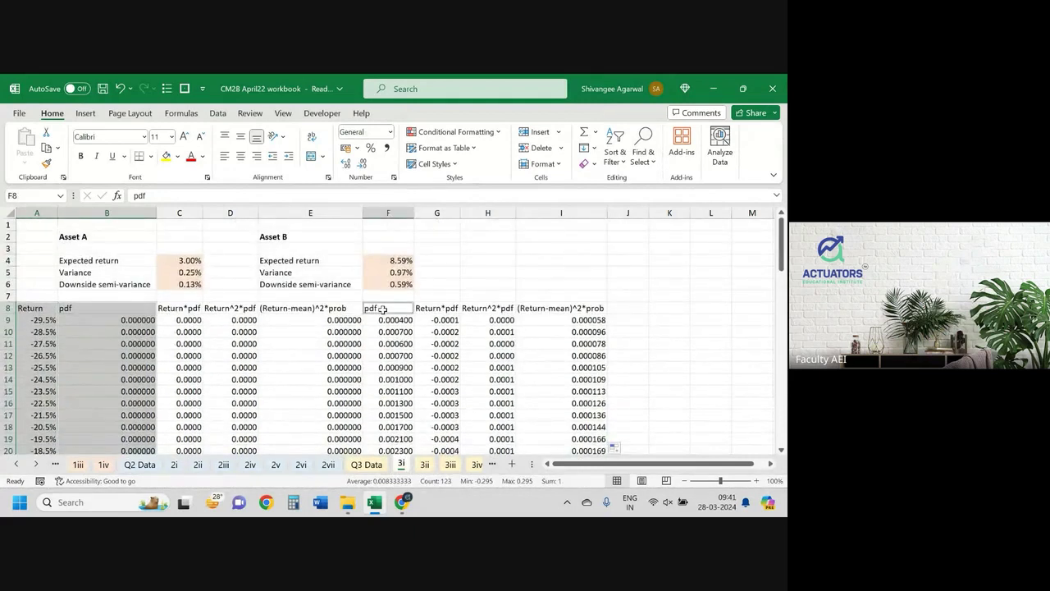
left_click(136, 320)
left_click(82, 306)
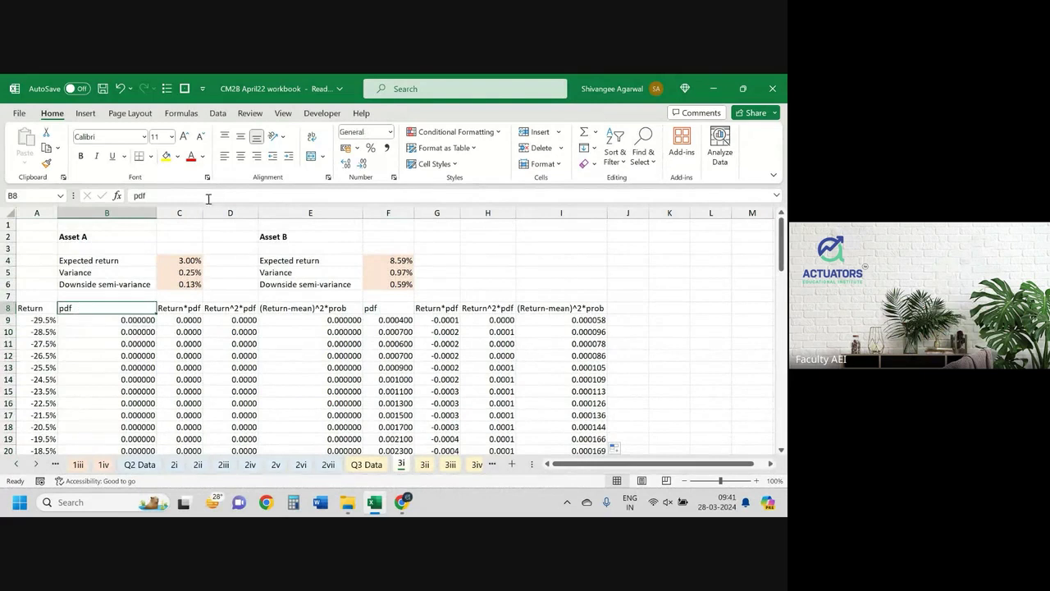
Rename the B8 and F8 pdf headers to 'Asset A' and 'Asset B'.
left_click(188, 197)
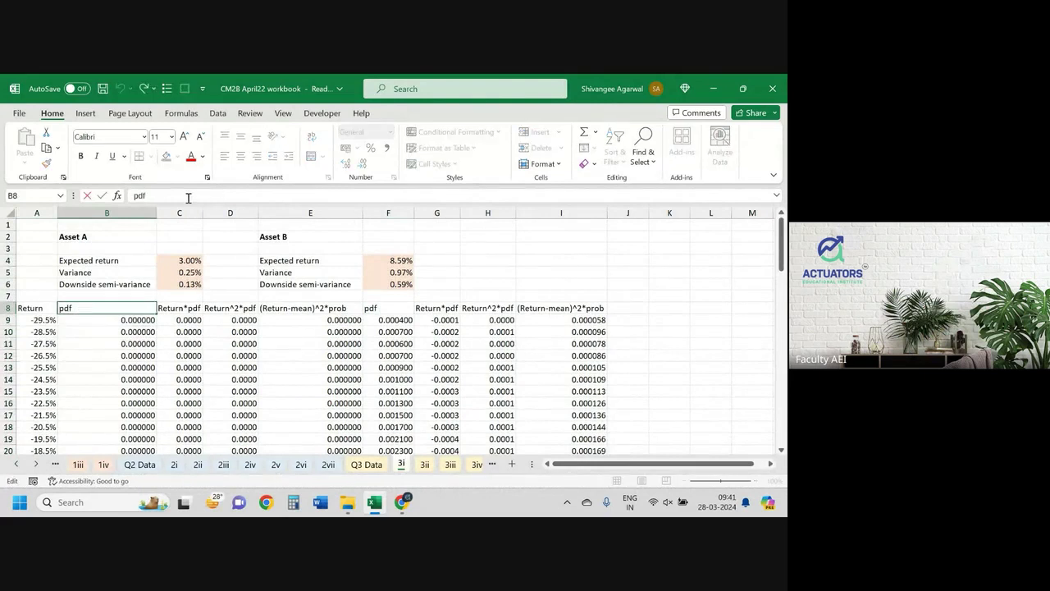
key("BackSpace")
key("BackSpace")
type("A")
key("Return")
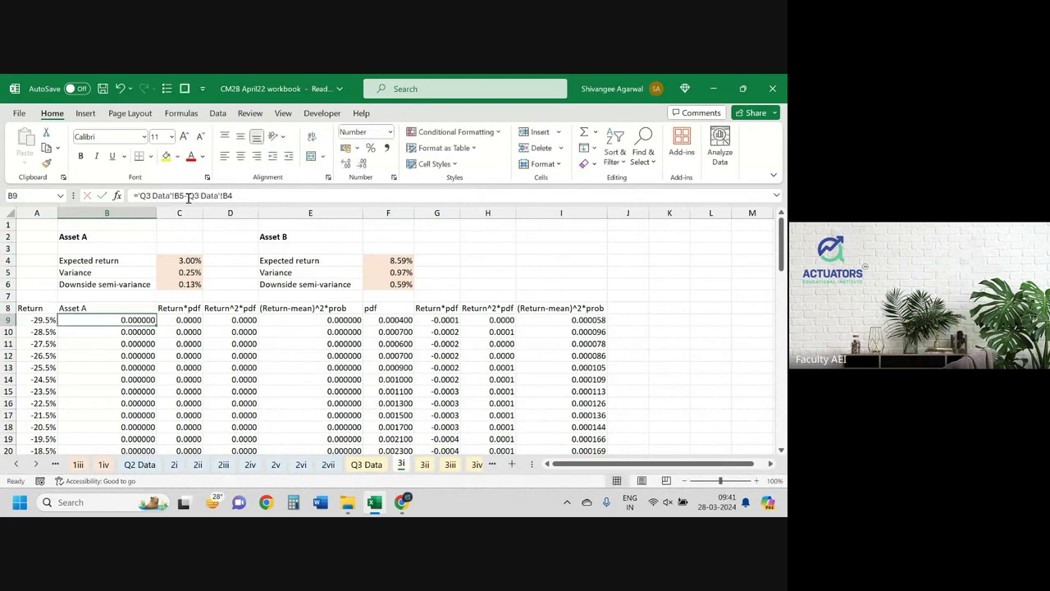
key("Up")
key("Right")
key("Right")
key("Right")
key("Right")
key("Left")
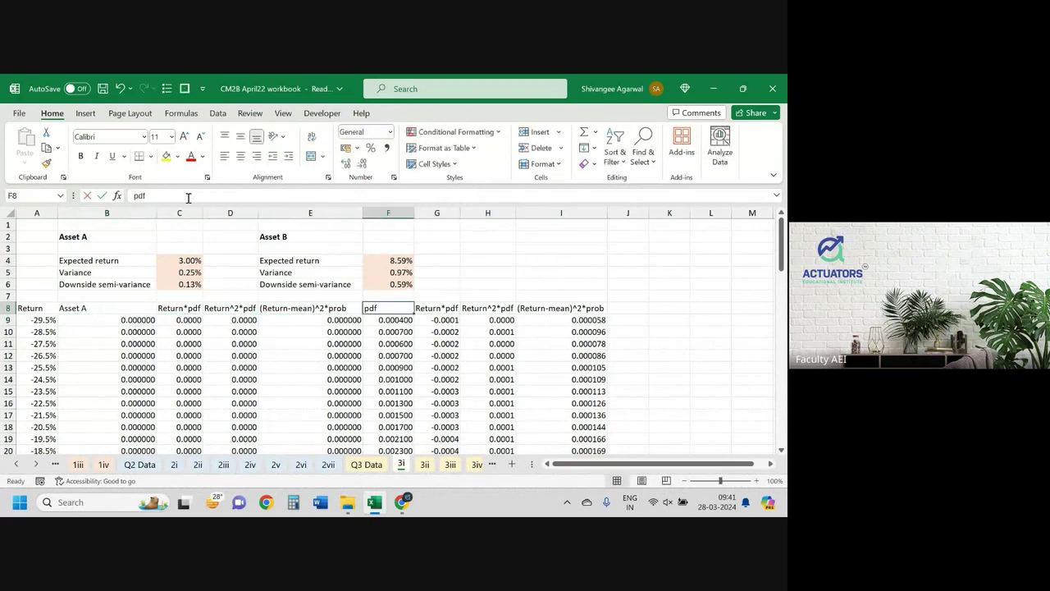
type("Asset")
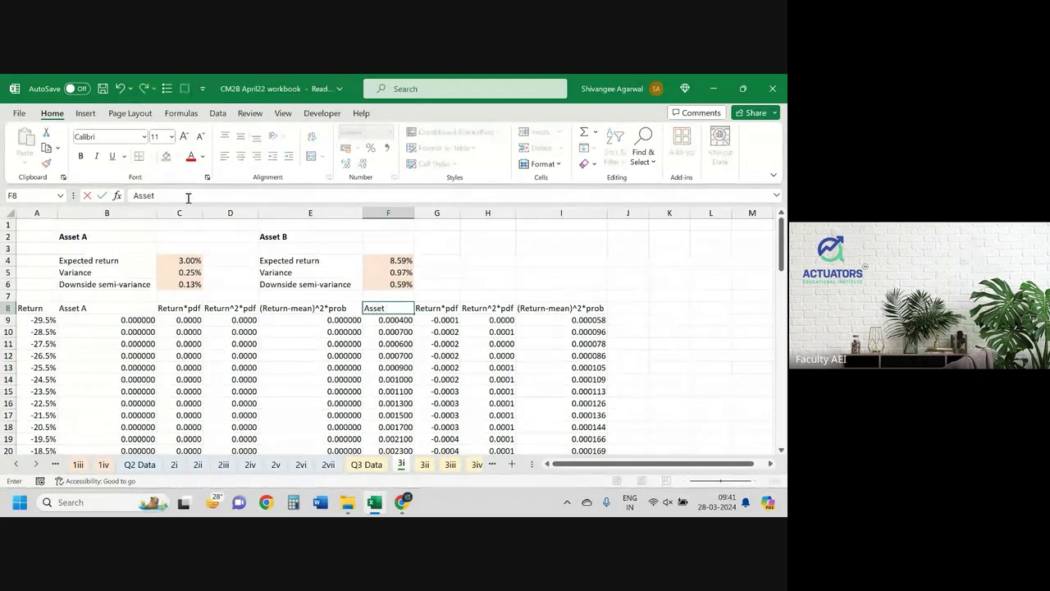
type(" B")
key("Return")
Select the Return and Asset A columns together with Asset B's F8:F68.
left_click(49, 305)
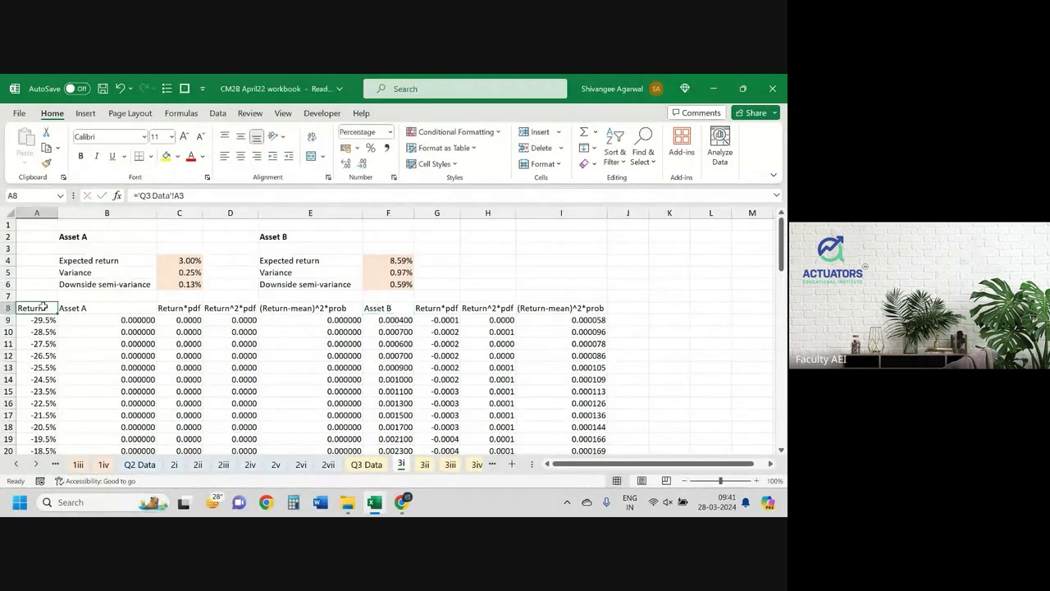
key("ctrl+shift+Down")
left_click(120, 439, "shift")
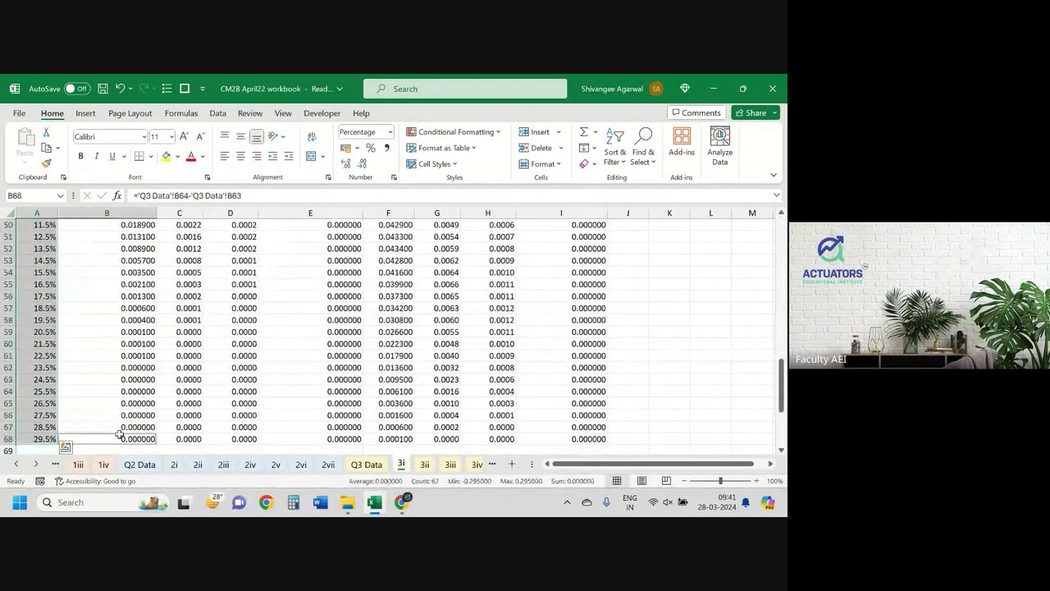
scroll(197, 369, "up", 5)
scroll(230, 386, "up", 5)
scroll(273, 397, "up", 5)
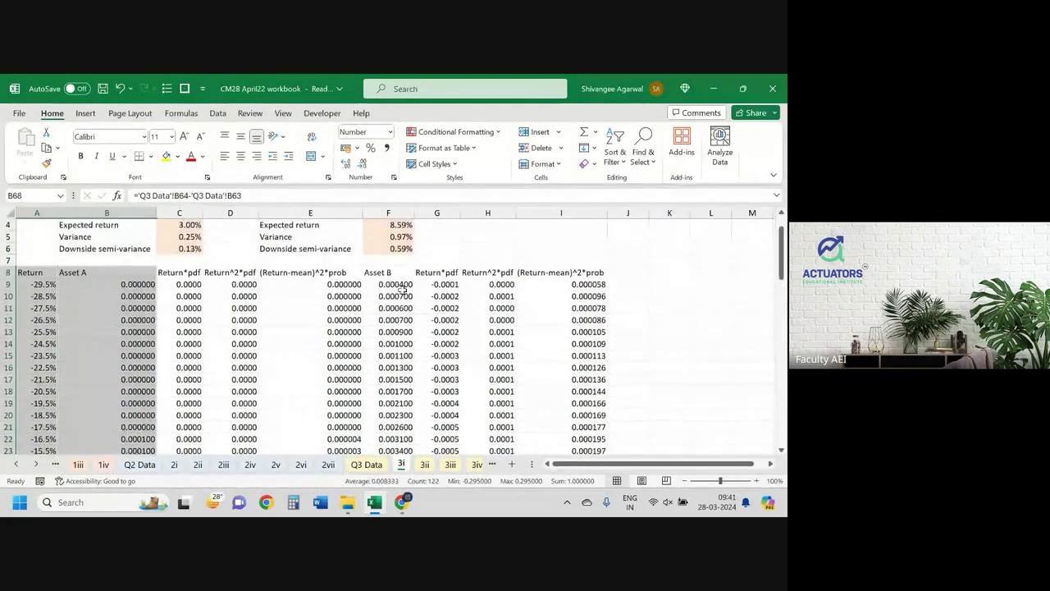
left_click(388, 267, "ctrl")
key("ctrl+shift+Down")
scroll(388, 267, "up", 10)
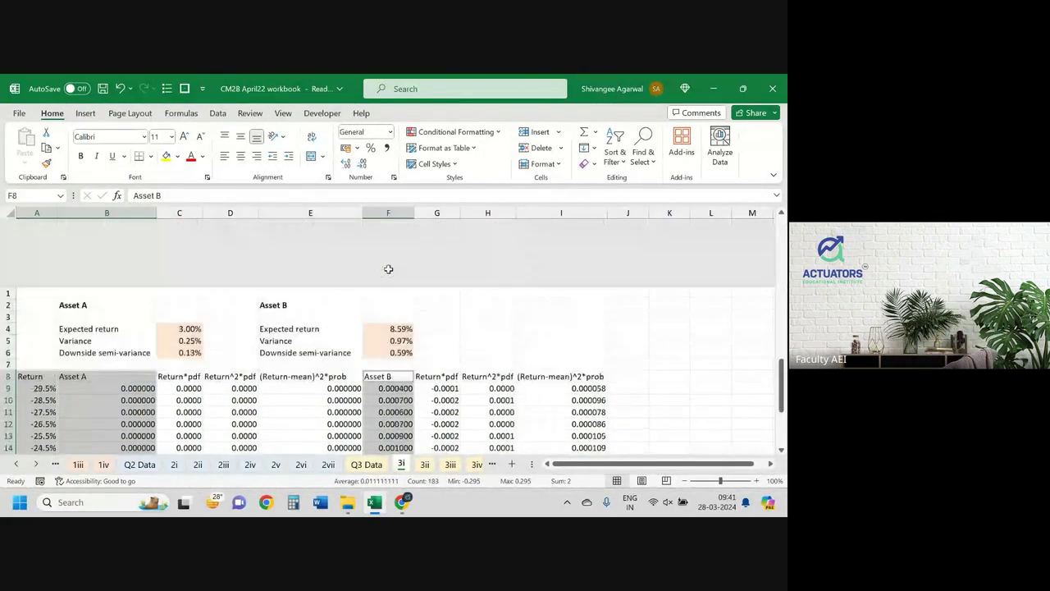
scroll(387, 265, "up", 5)
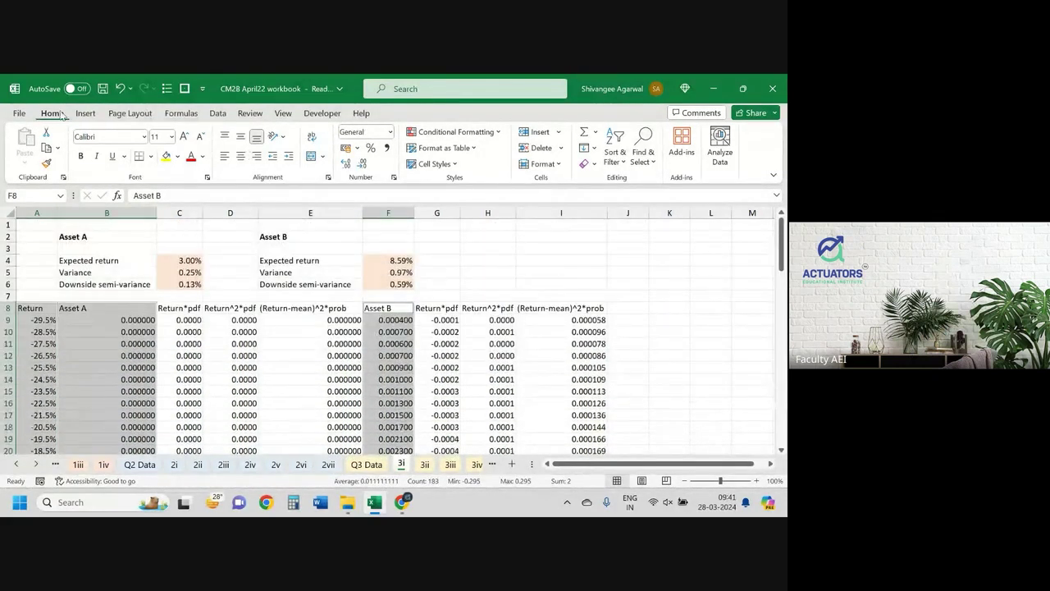
Insert a Scatter with Smooth Lines chart, then move and enlarge it over the sheet.
left_click(85, 113)
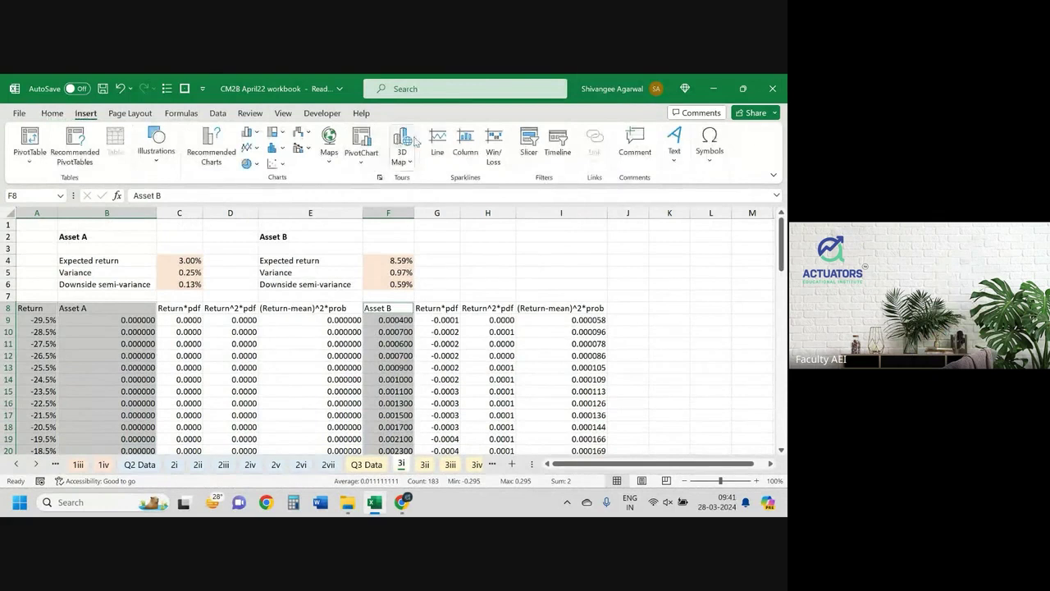
left_click(274, 163)
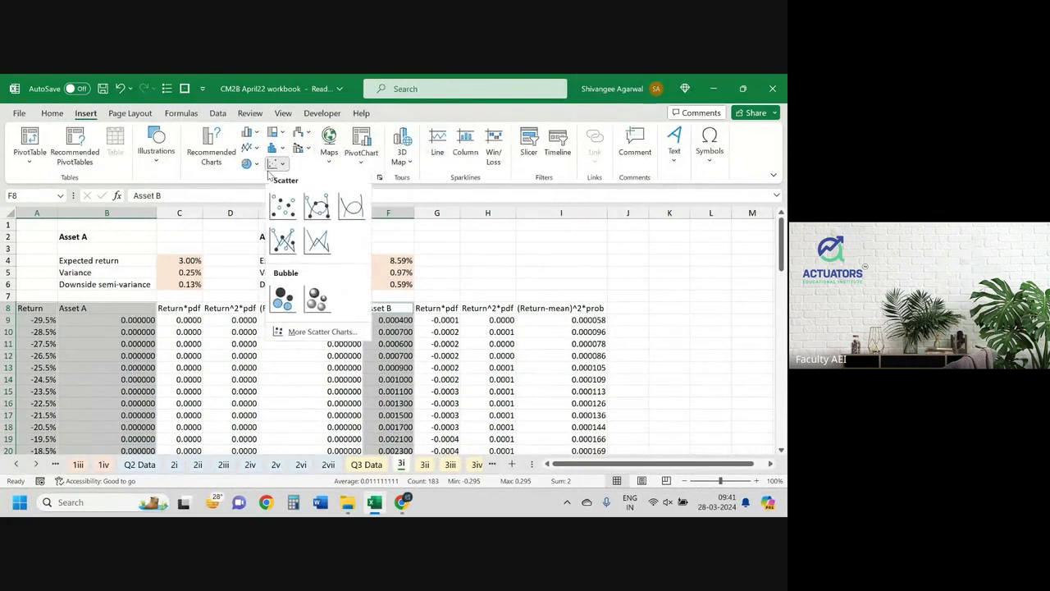
left_click(350, 207)
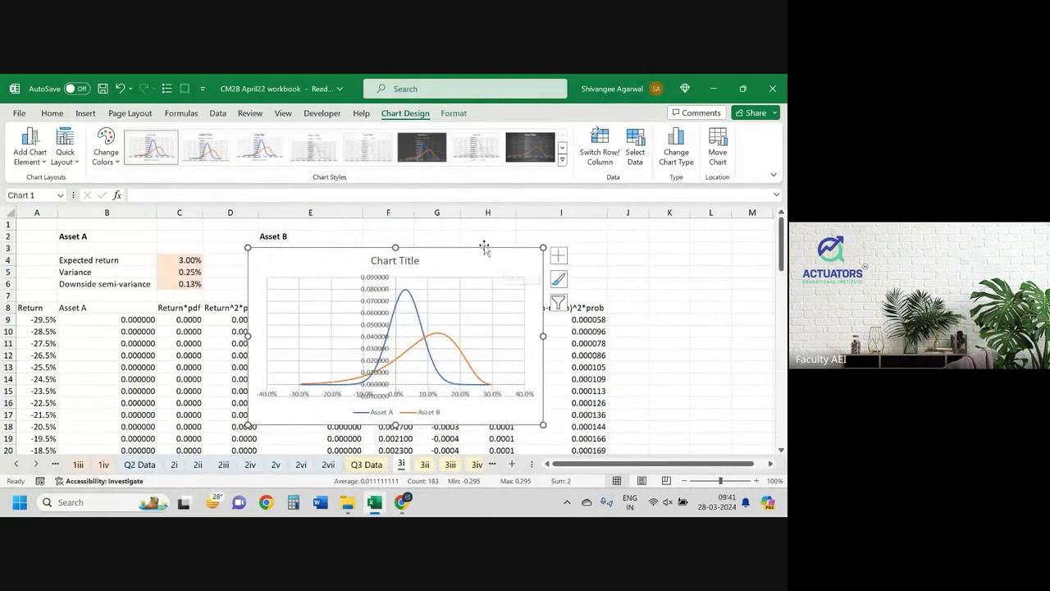
left_click_drag(500, 260, 459, 241)
left_click_drag(516, 408, 601, 427)
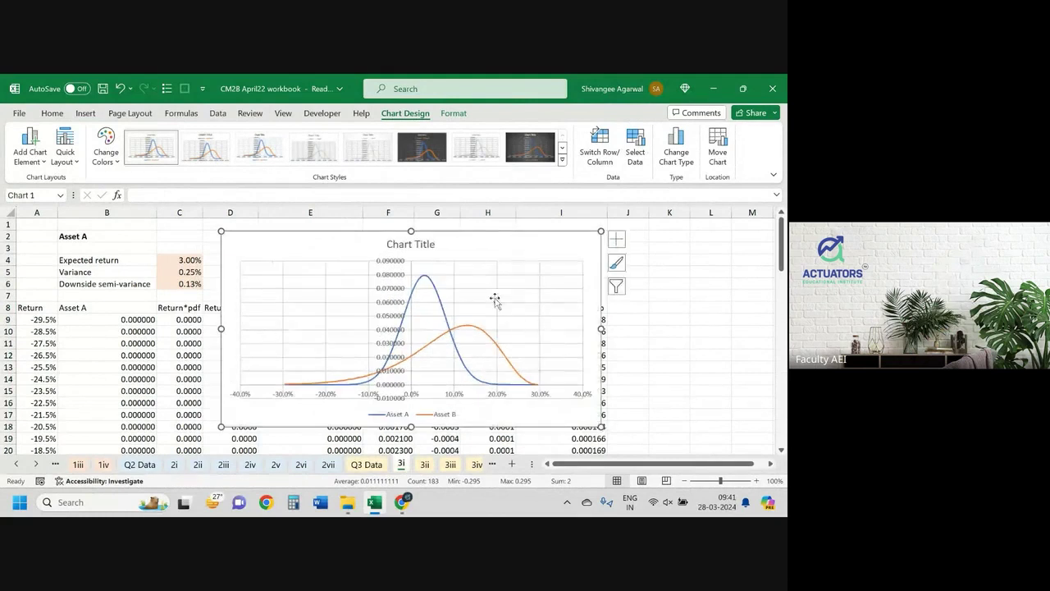
left_click(396, 280)
Open Format Axis and show the horizontal return axis's Axis Options and Tick Marks settings.
double_click(397, 284)
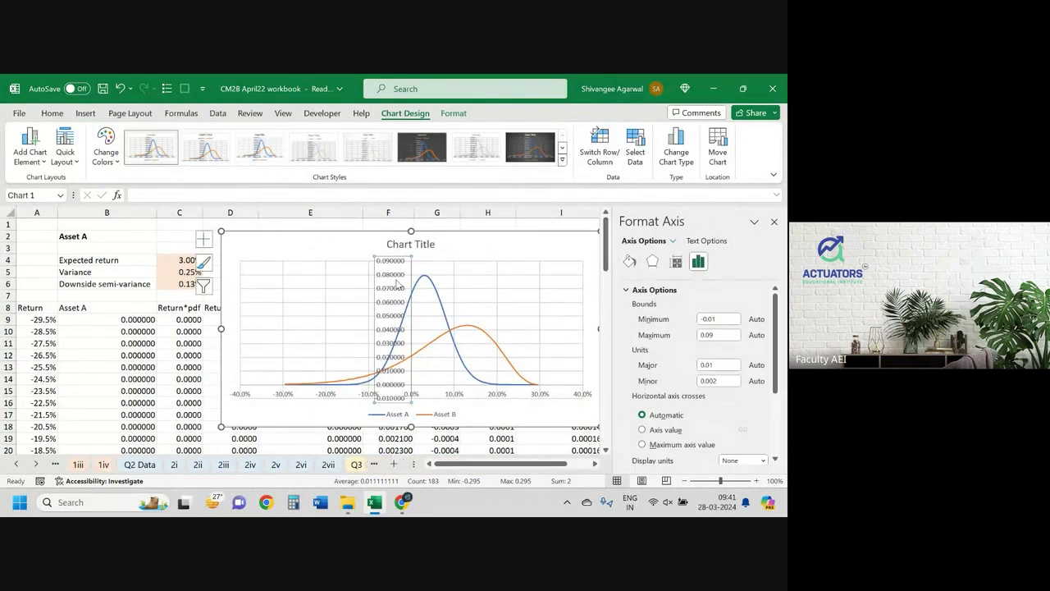
scroll(735, 377, "down", 2)
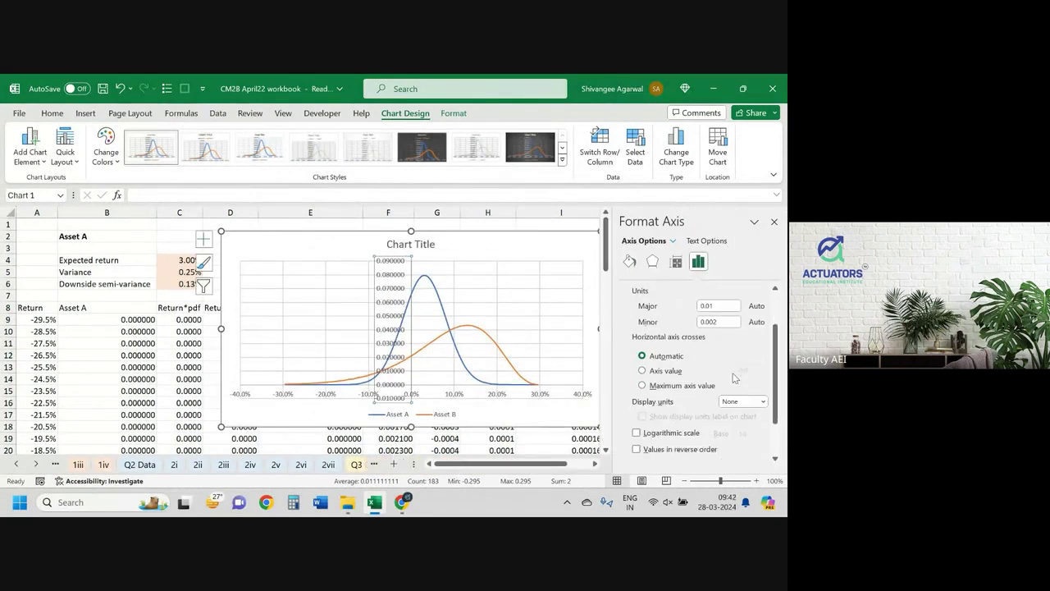
scroll(734, 377, "down", 1)
scroll(734, 378, "down", 1)
scroll(735, 378, "up", 1)
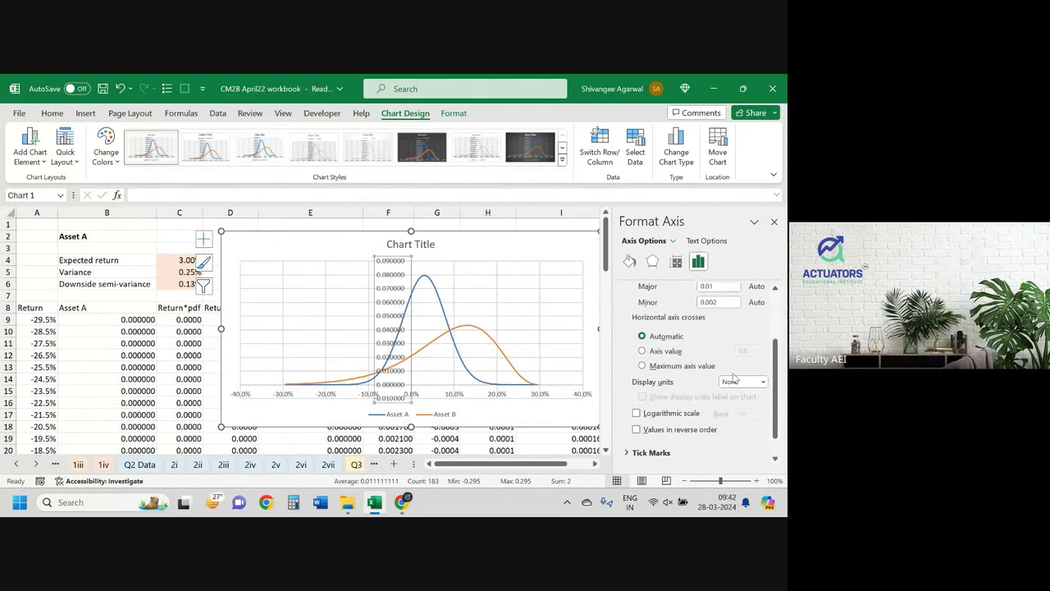
scroll(734, 377, "up", 3)
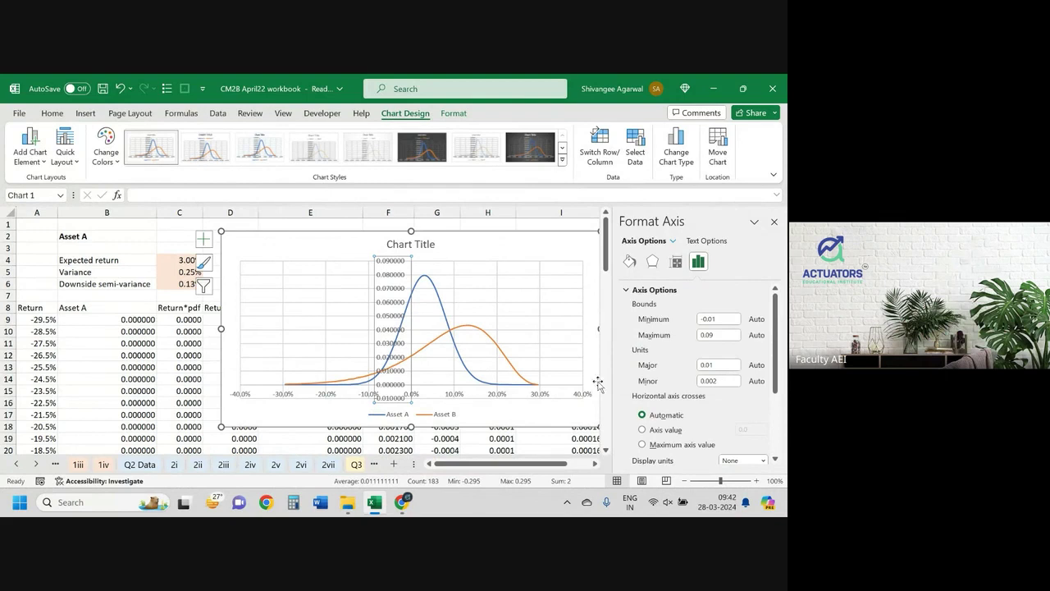
left_click(486, 392)
left_click(462, 395)
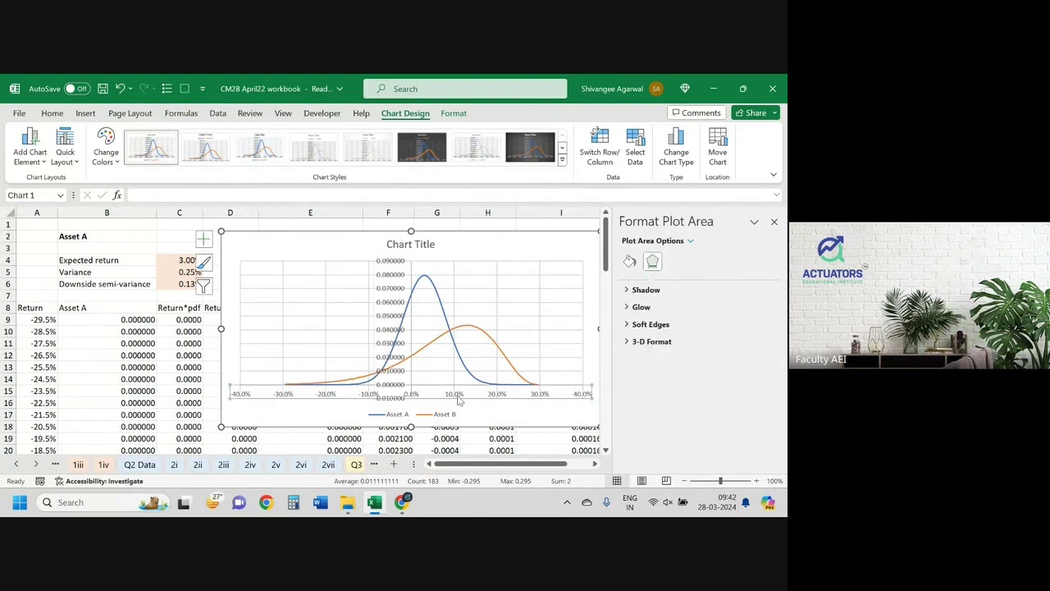
left_click(630, 261)
left_click(677, 261)
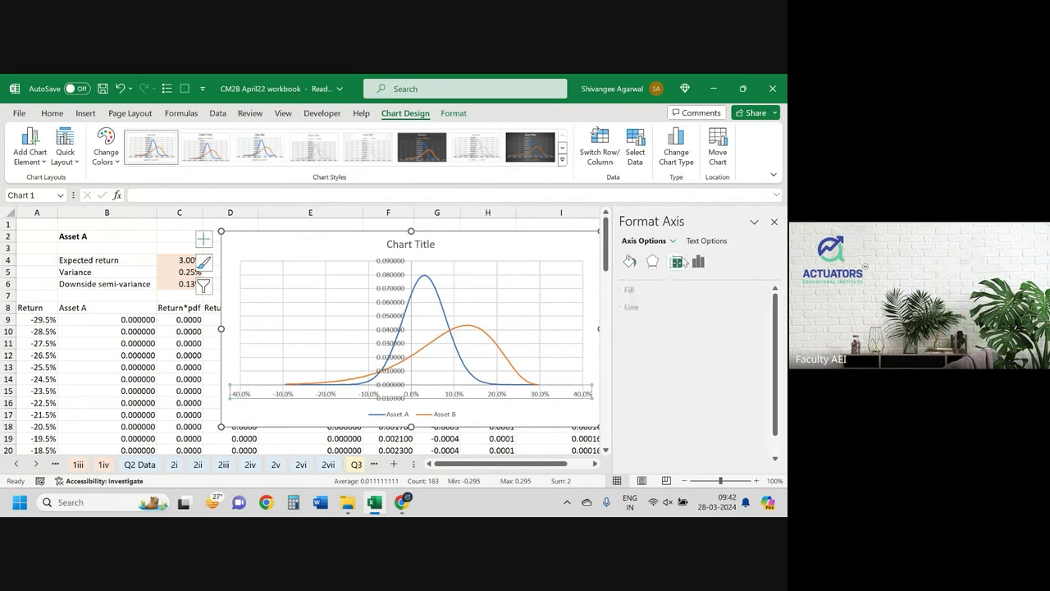
left_click(699, 261)
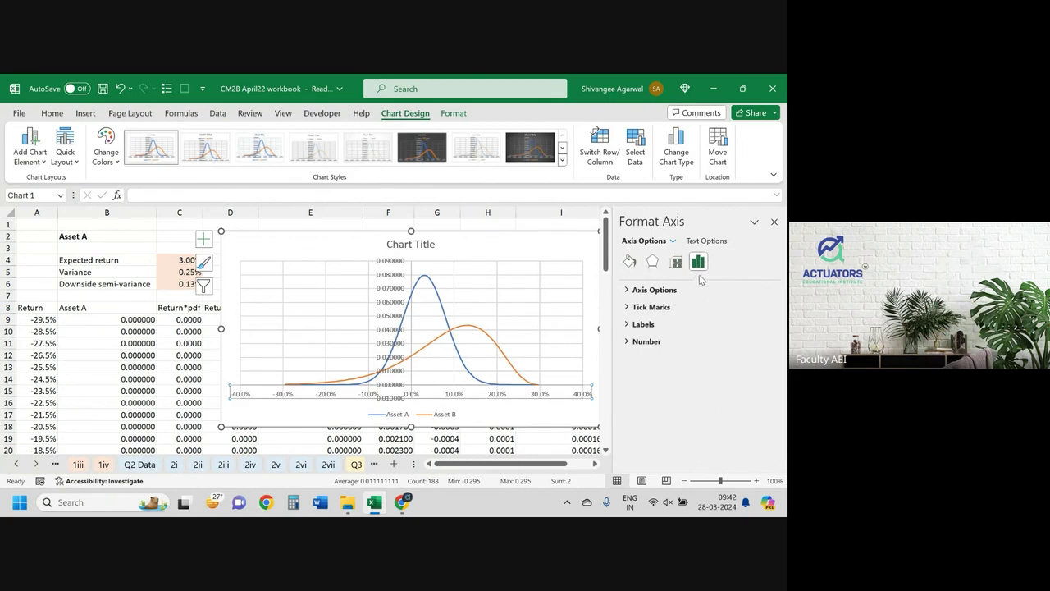
left_click(634, 306)
Make the vertical axis cross the horizontal axis at the value -0.30.
left_click(648, 289)
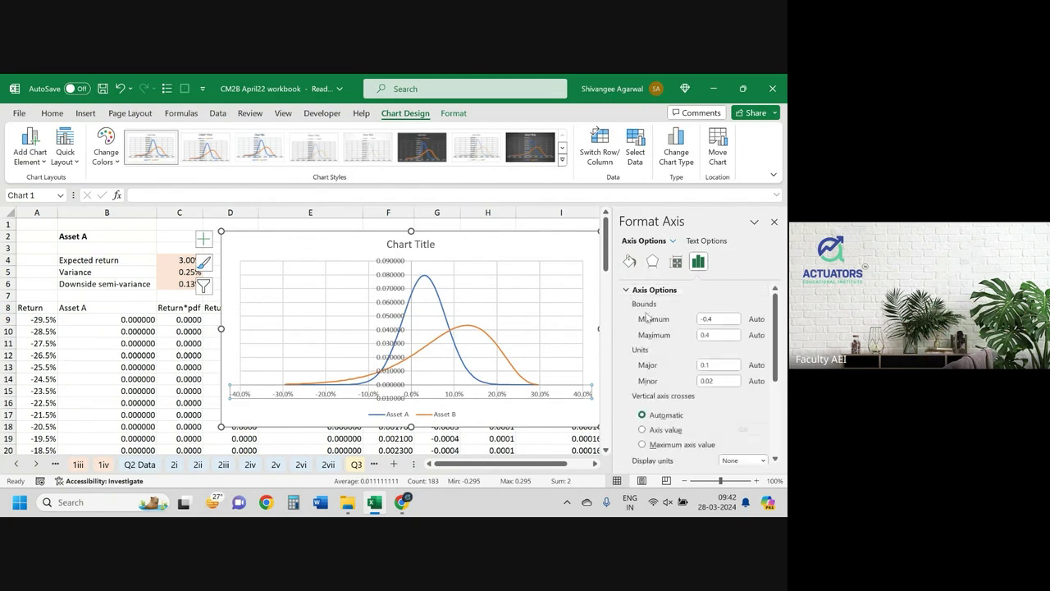
scroll(702, 363, "down", 2)
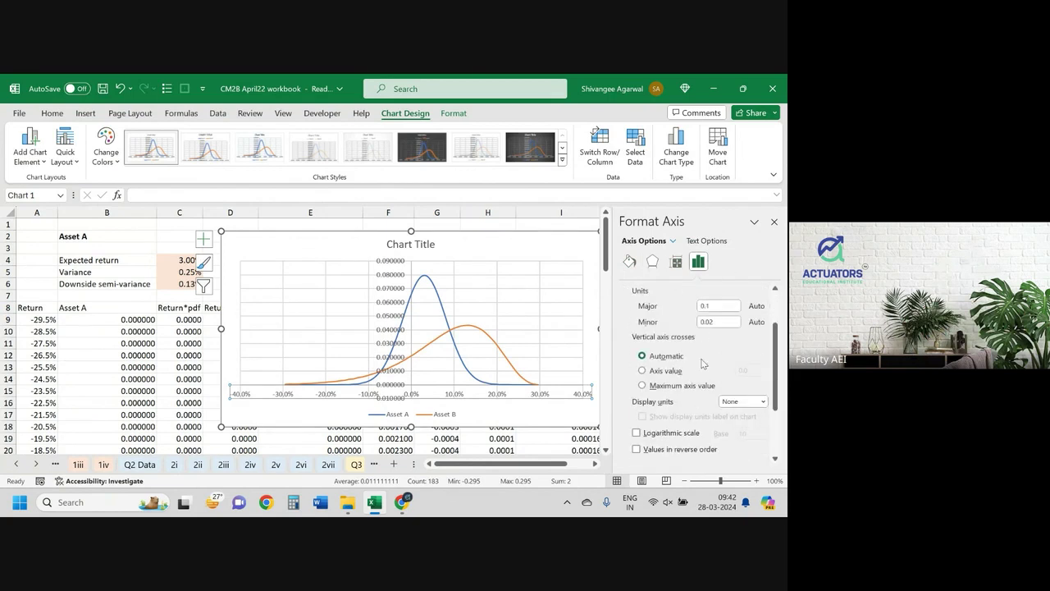
scroll(692, 364, "up", 2)
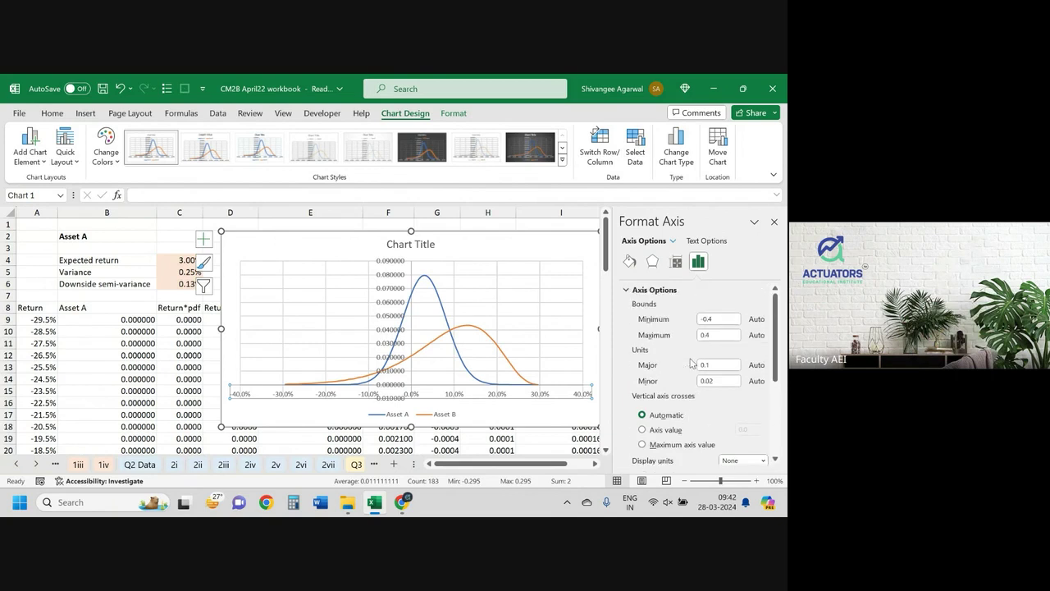
left_click(643, 430)
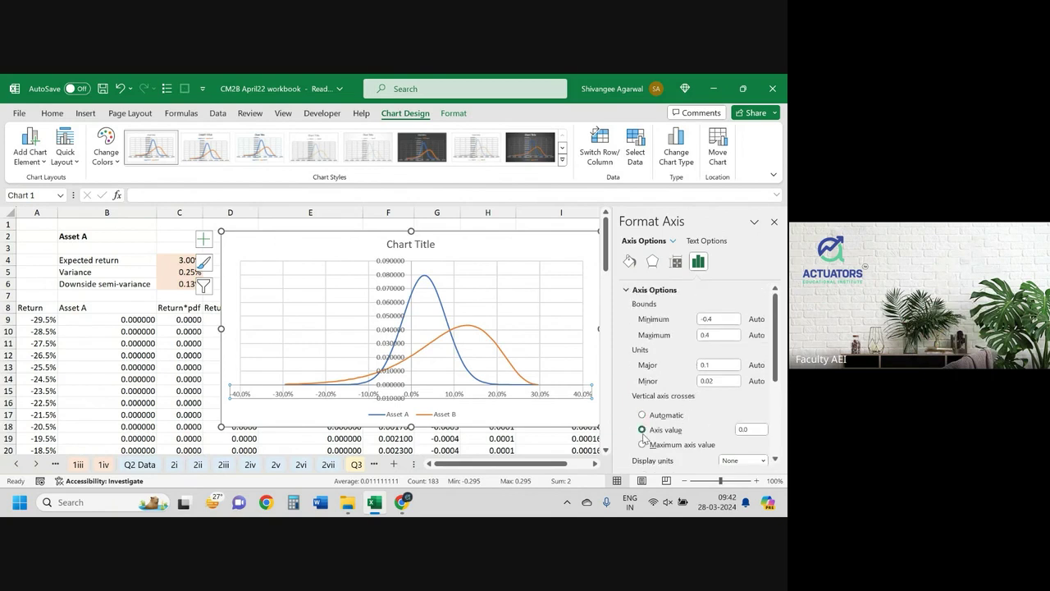
scroll(667, 435, "down", 3)
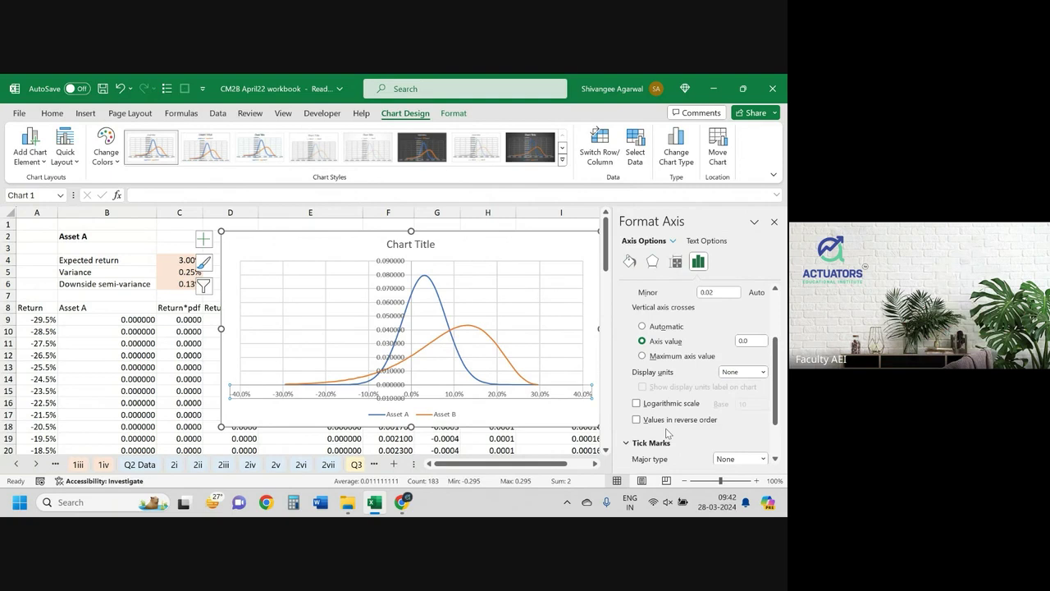
left_click(642, 356)
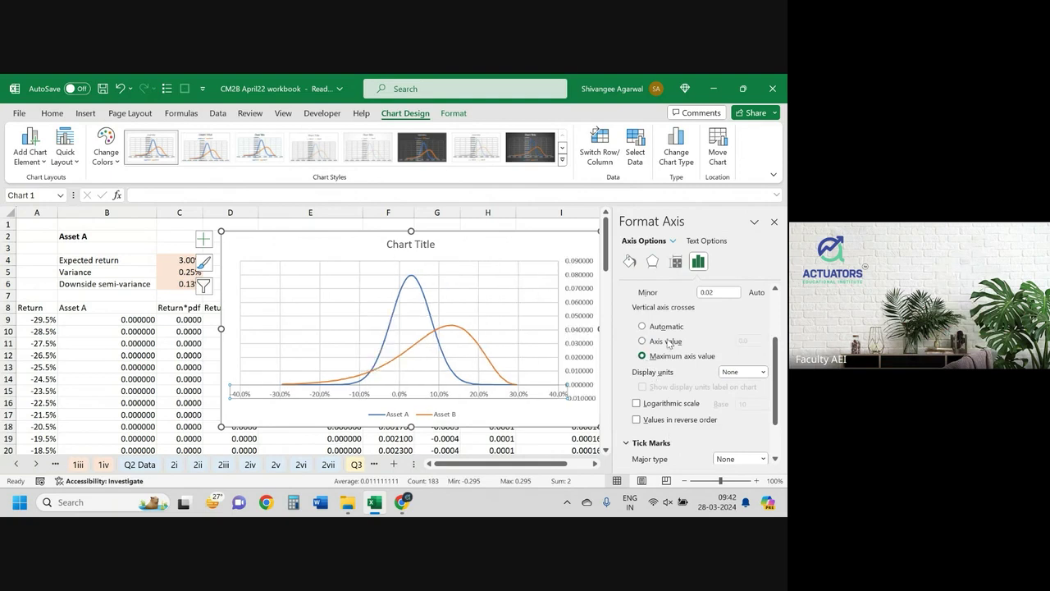
left_click(642, 340)
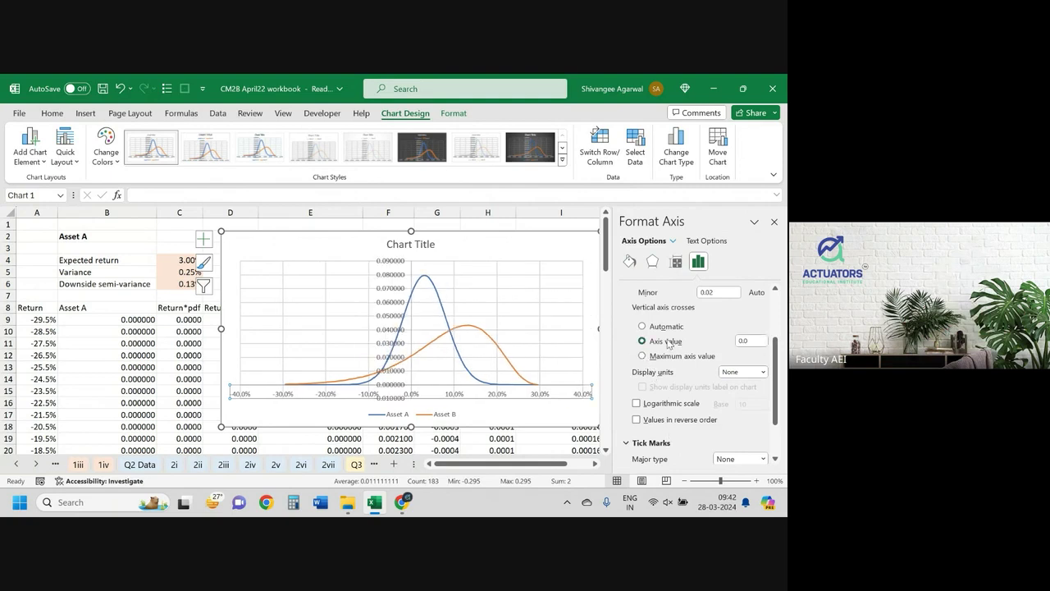
left_click(754, 344)
type("0")
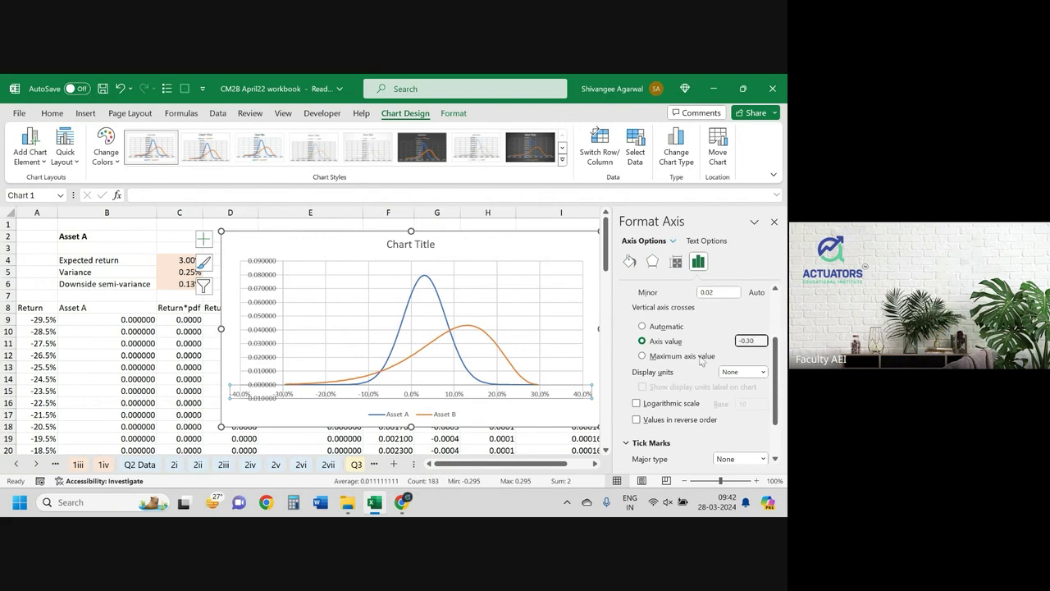
Set the horizontal axis bounds to minimum -0.3 and maximum 0.3.
scroll(701, 361, "up", 3)
left_click(713, 319)
type("-0.3")
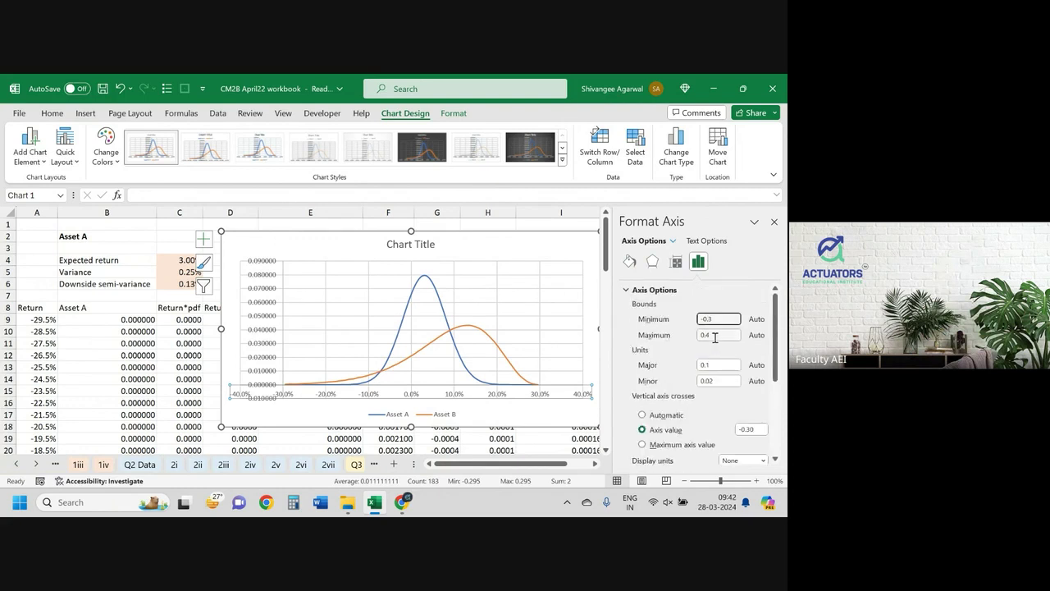
double_click(716, 335)
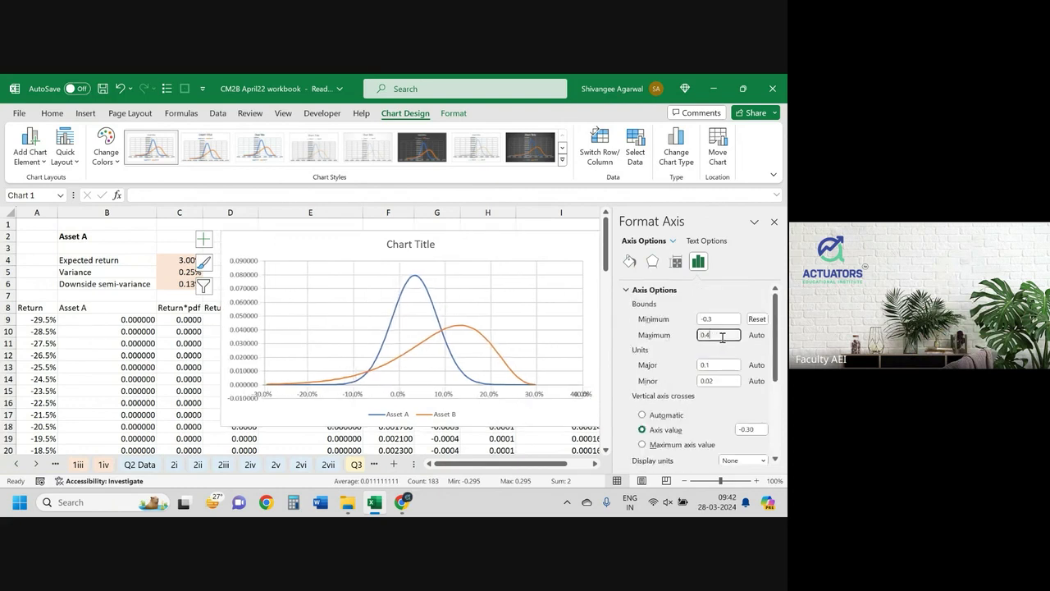
type("0.3")
key("Return")
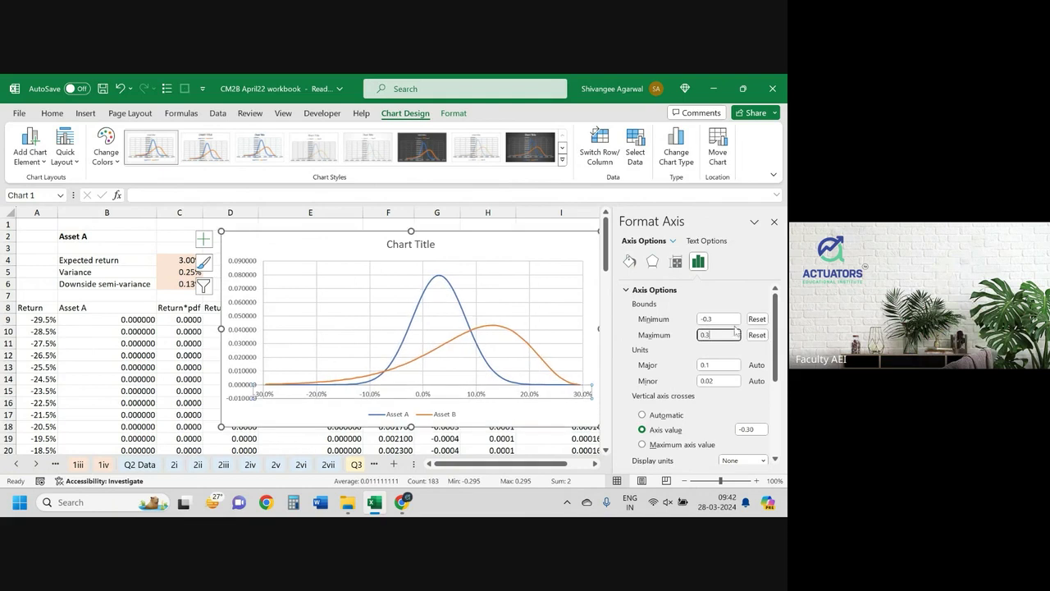
left_click(773, 222)
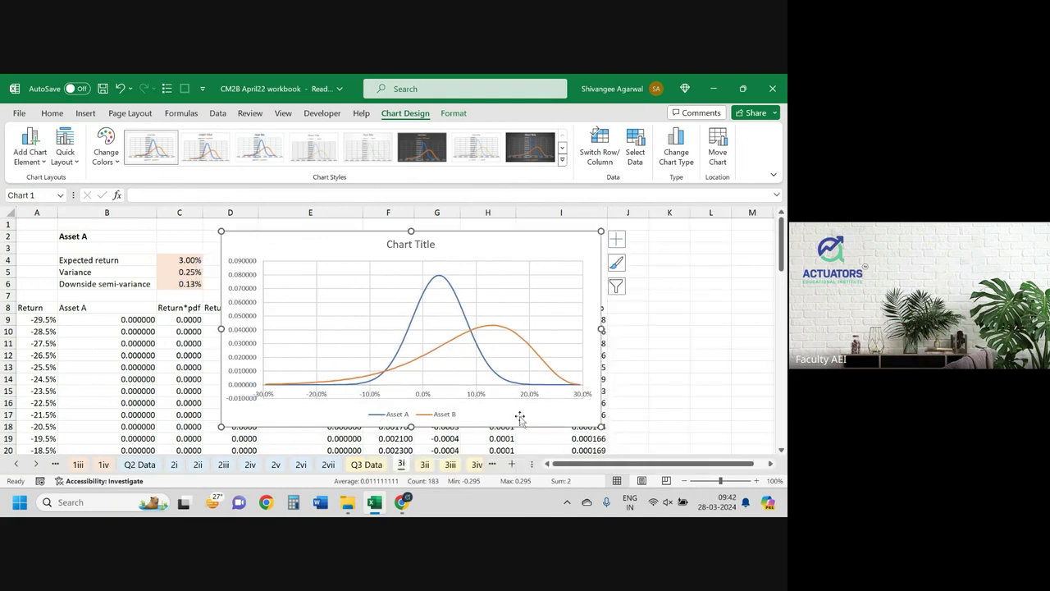
Shift the chart right to check Asset B's F5 variance, reposition it, and open the exam downloads folder.
left_click(57, 114)
left_click(202, 156)
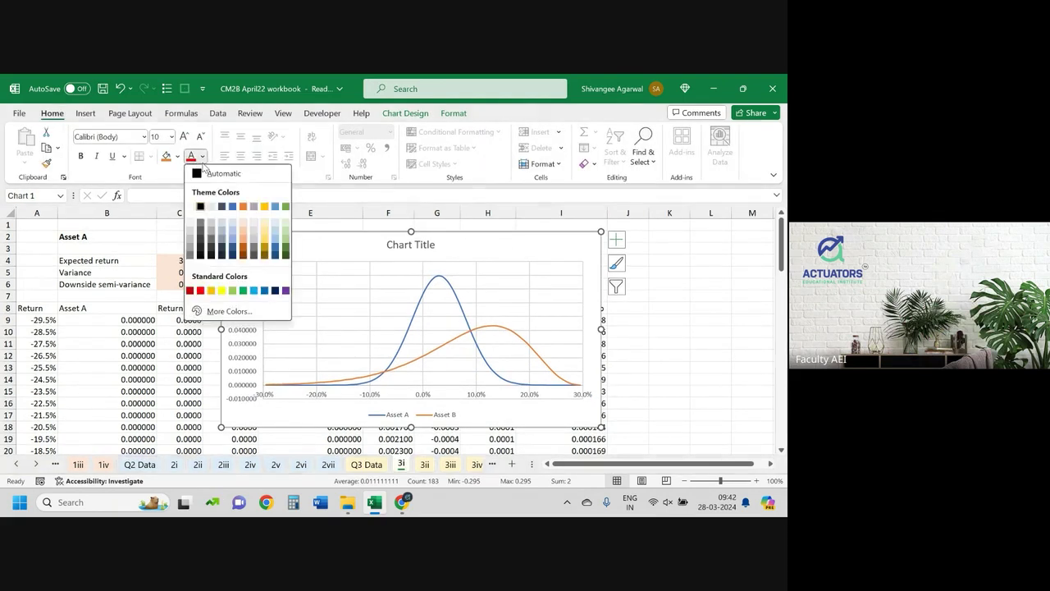
left_click(205, 172)
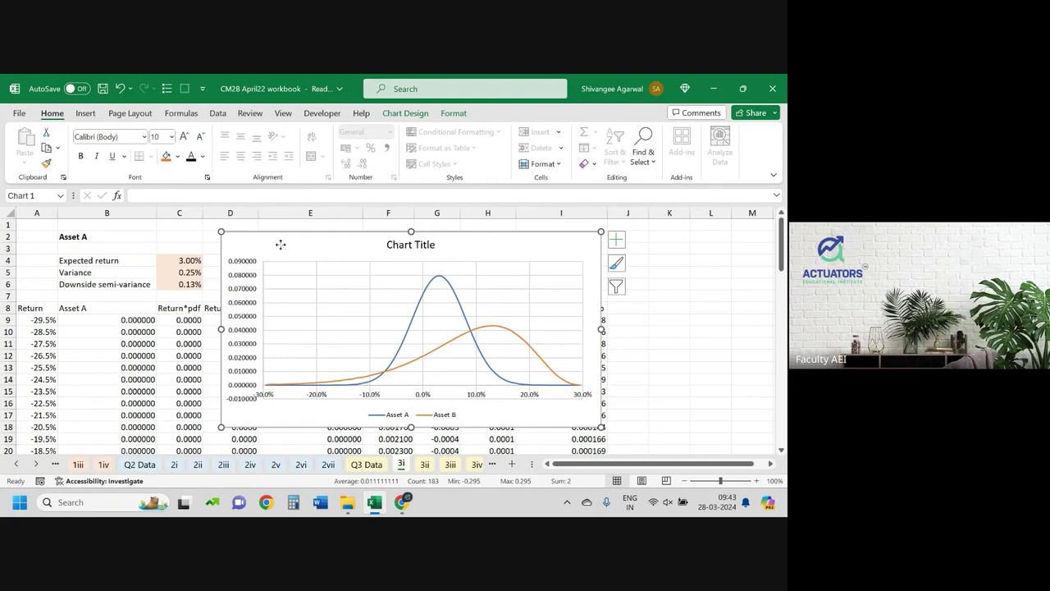
left_click_drag(281, 242, 524, 241)
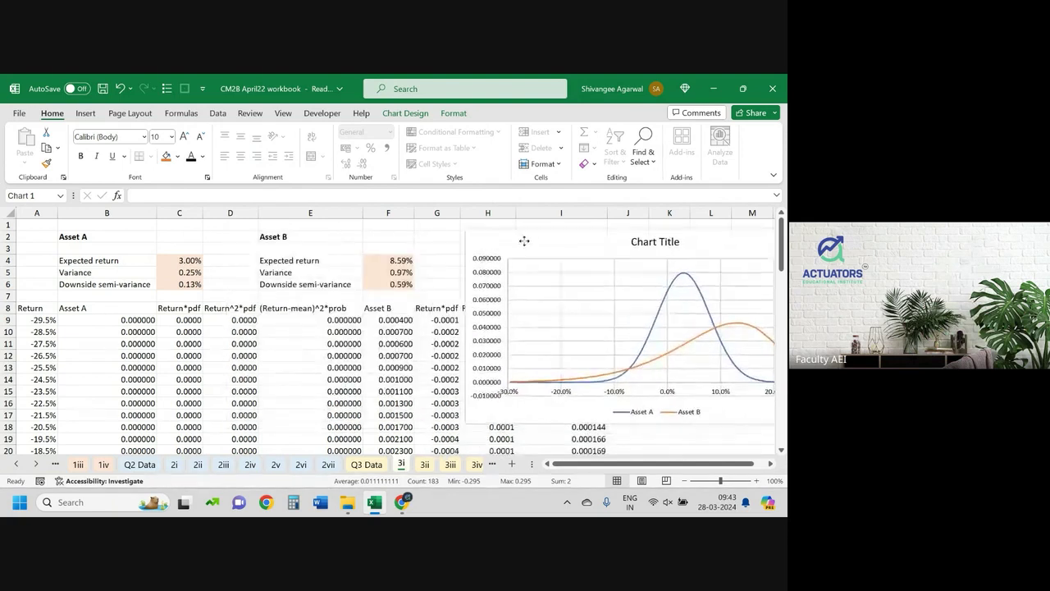
left_click(394, 273)
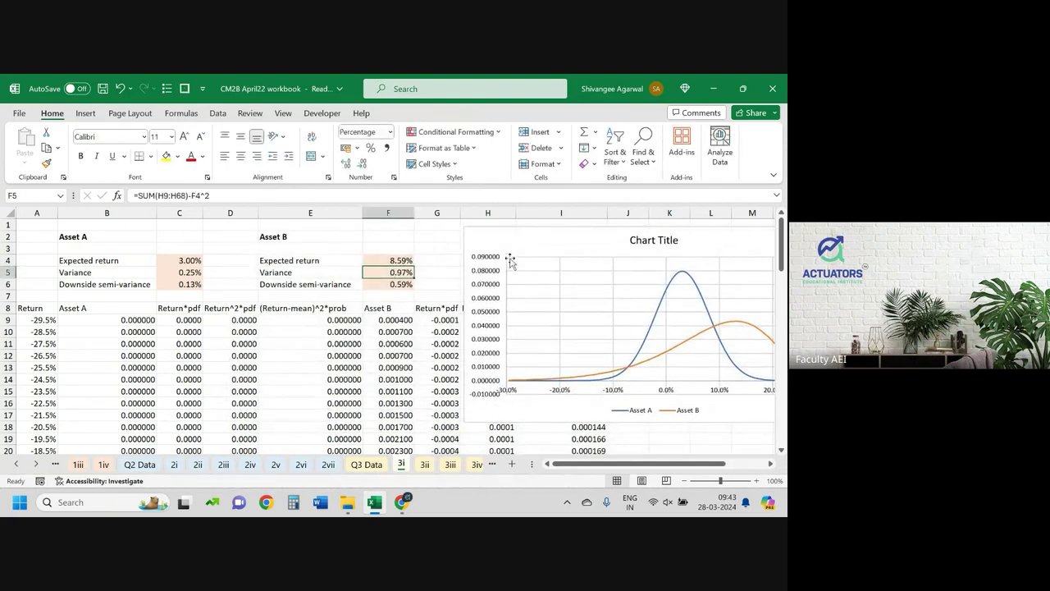
mouse_move(502, 240)
left_mouse_down()
mouse_move(419, 242)
mouse_move(533, 239)
mouse_move(403, 237)
mouse_move(525, 249)
mouse_move(491, 231)
left_mouse_up()
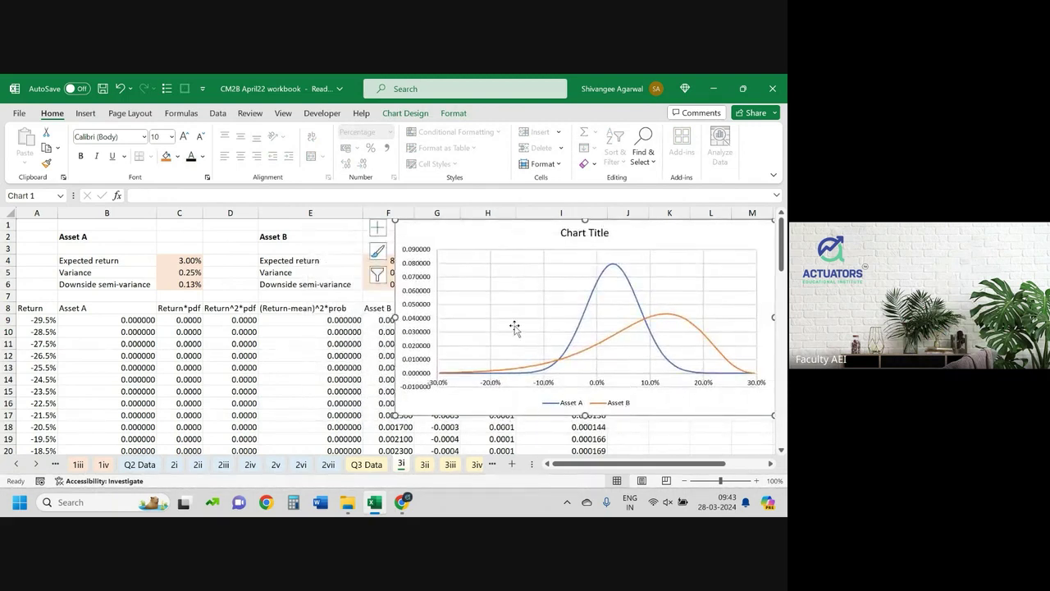
left_click_drag(465, 238, 428, 259)
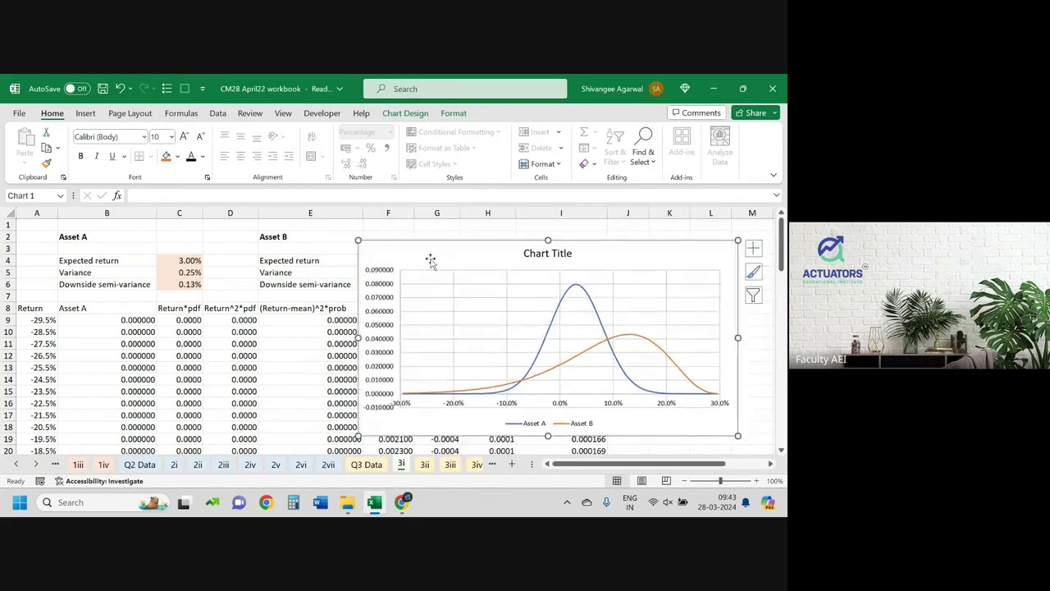
left_click(347, 502)
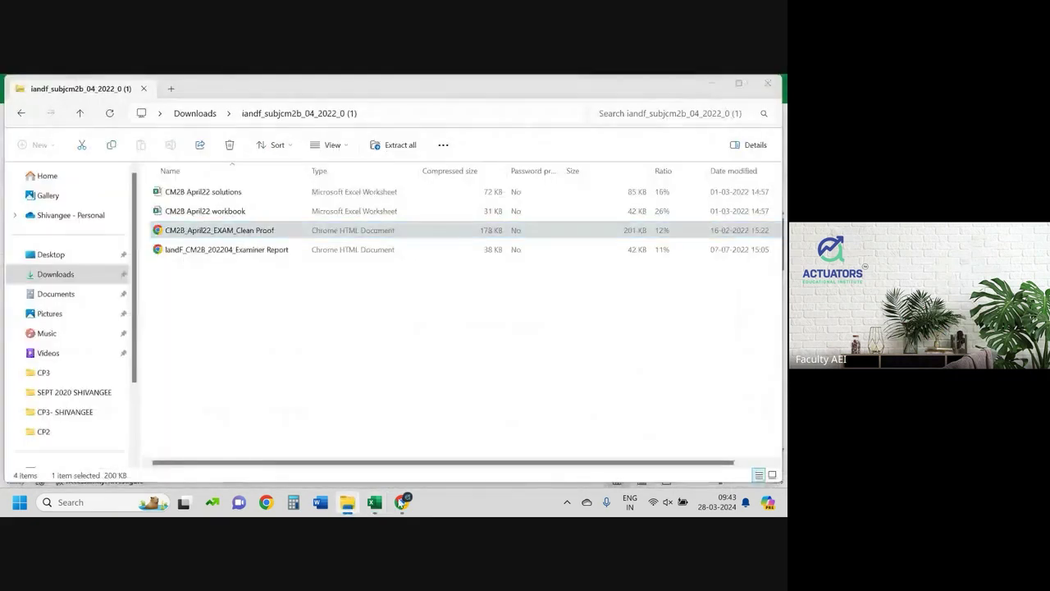
Bring the exam paper forward in Chrome, read part (iii) on asset relationships, and return to Excel.
right_click(347, 502)
left_click(402, 503)
left_click(338, 448)
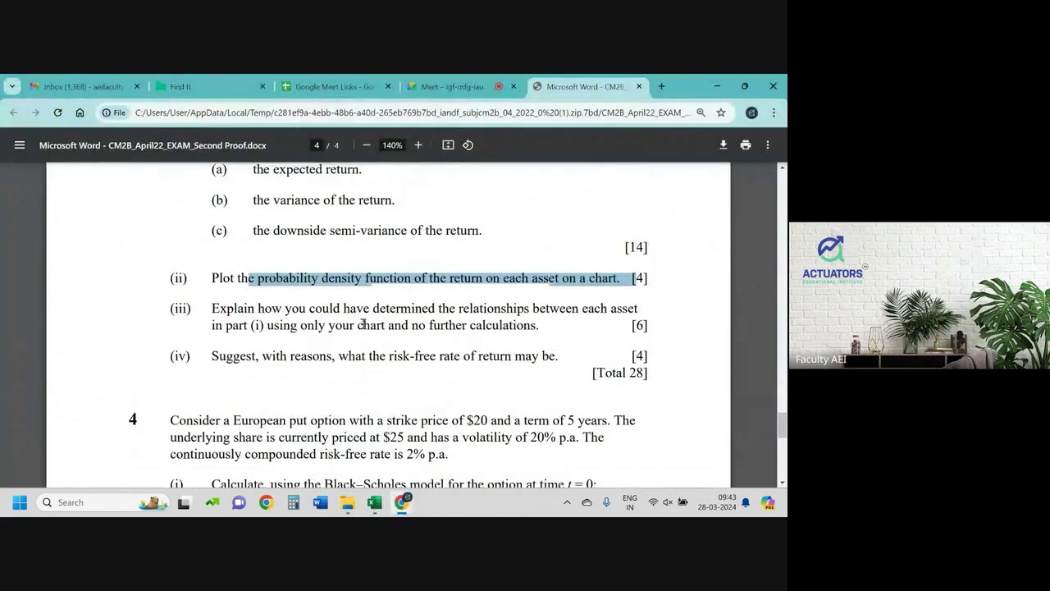
left_click_drag(364, 308, 608, 309)
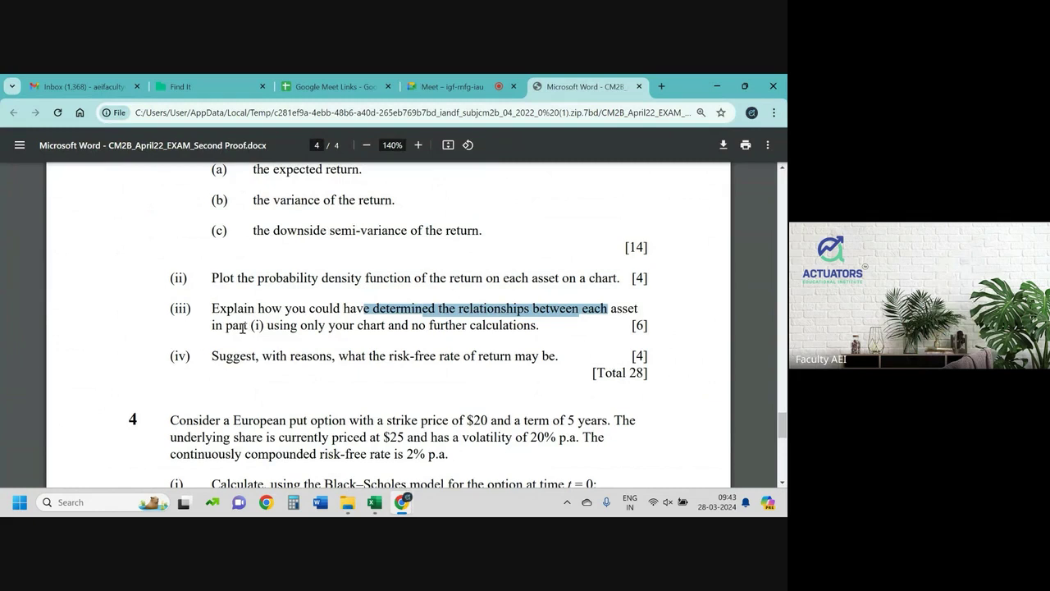
left_click_drag(243, 327, 539, 331)
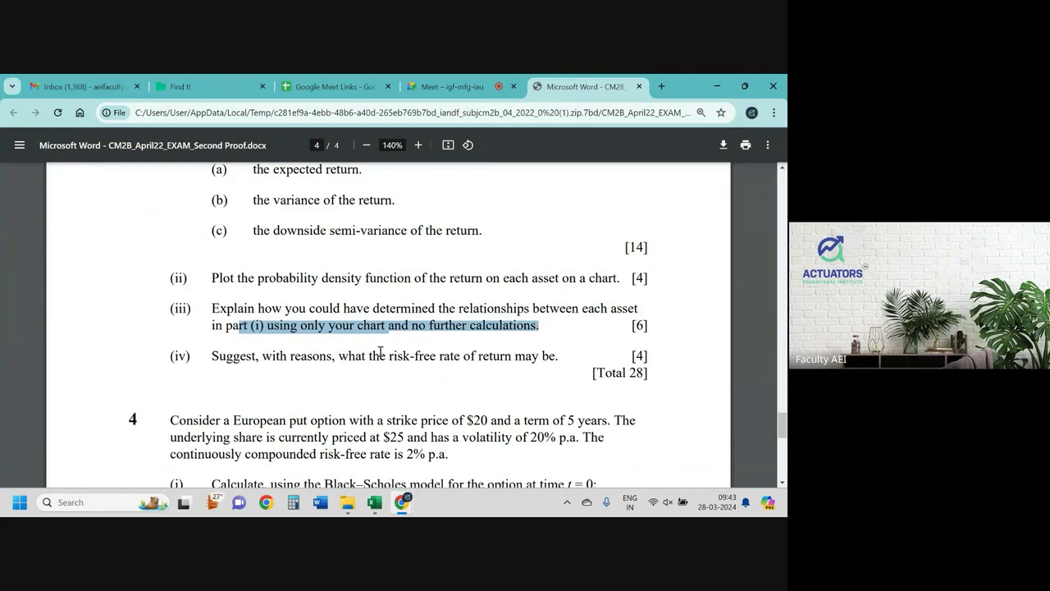
key("alt+Tab")
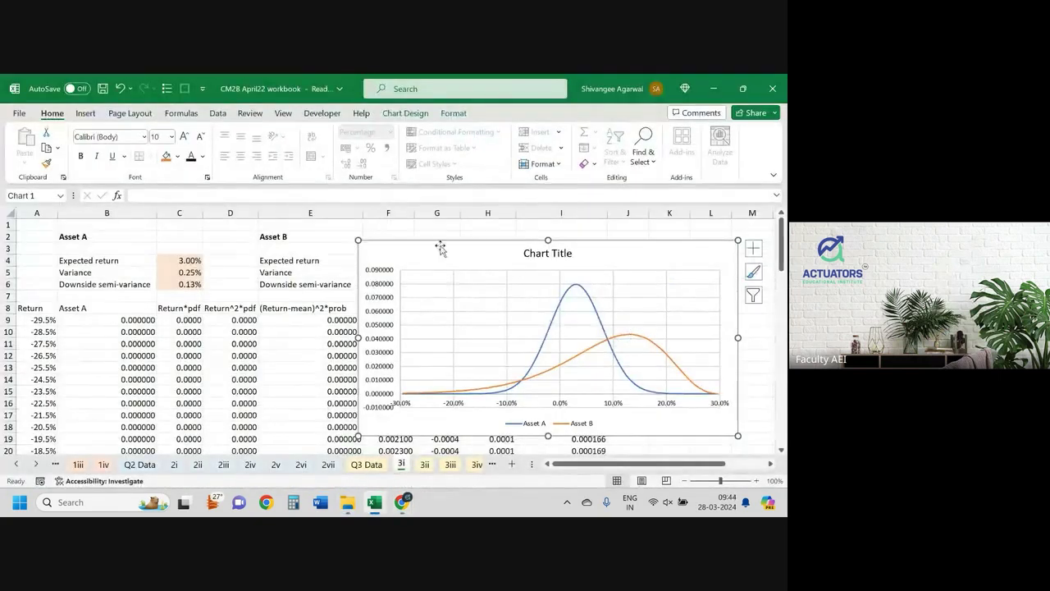
Drag the pdf chart further right, then check the formula in cell E12.
left_click_drag(382, 252, 449, 236)
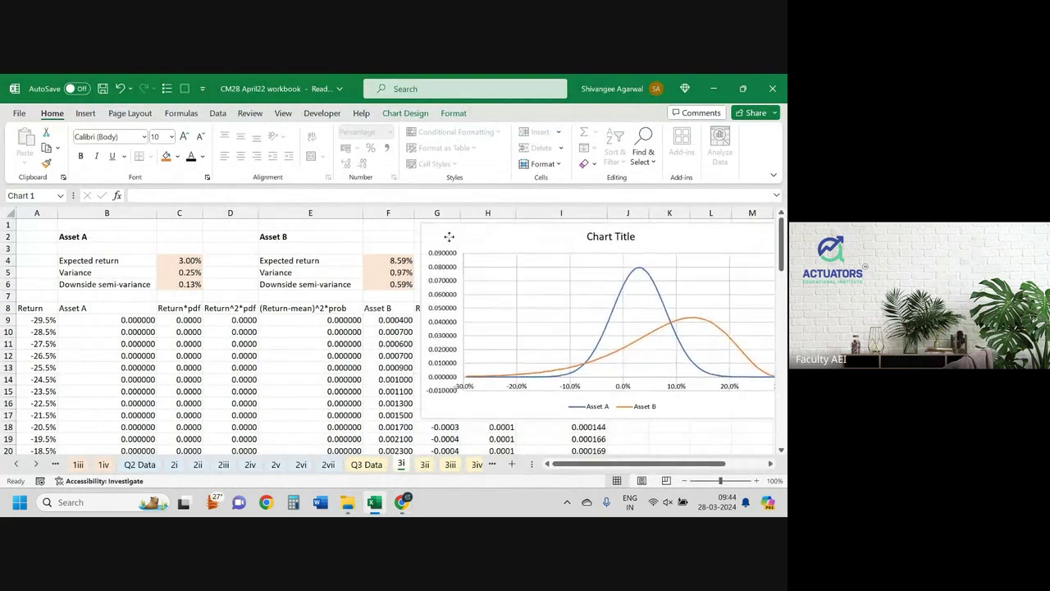
left_click(449, 236)
mouse_move(699, 325)
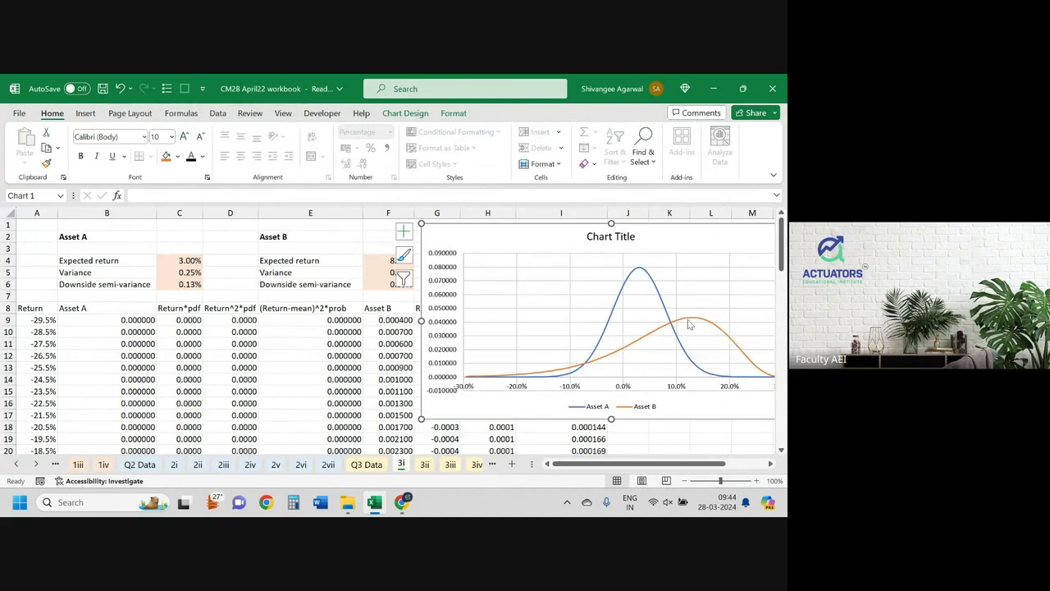
left_click(335, 356)
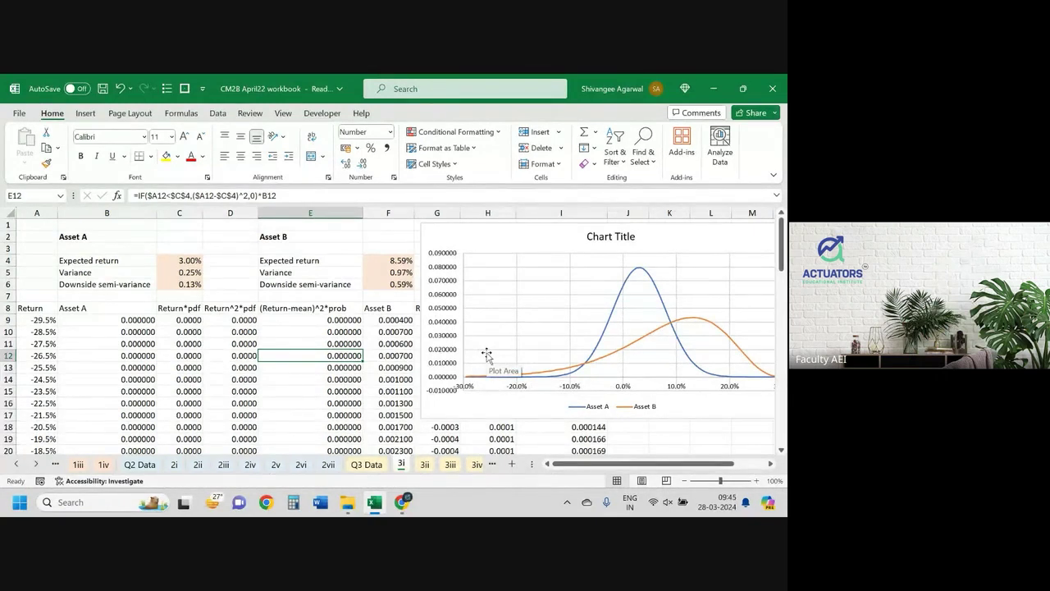
mouse_move(401, 502)
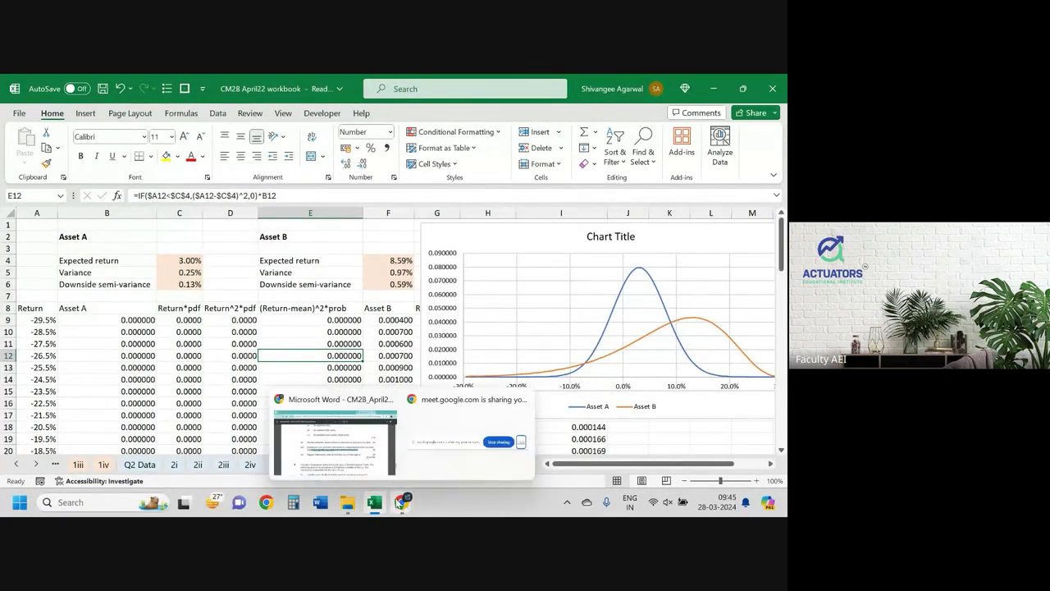
left_click(352, 441)
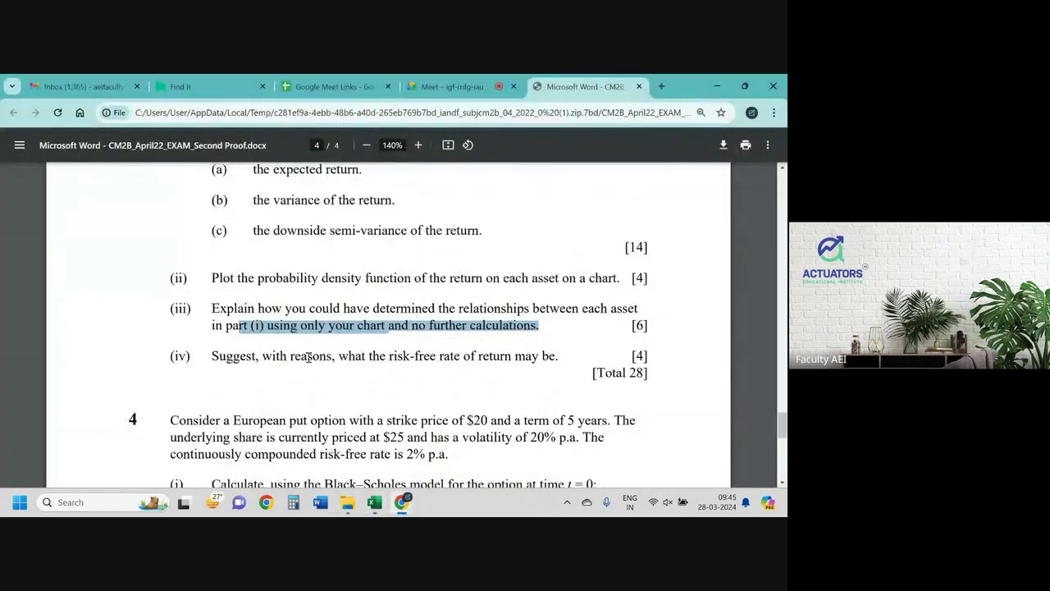
scroll(308, 356, "down", 1)
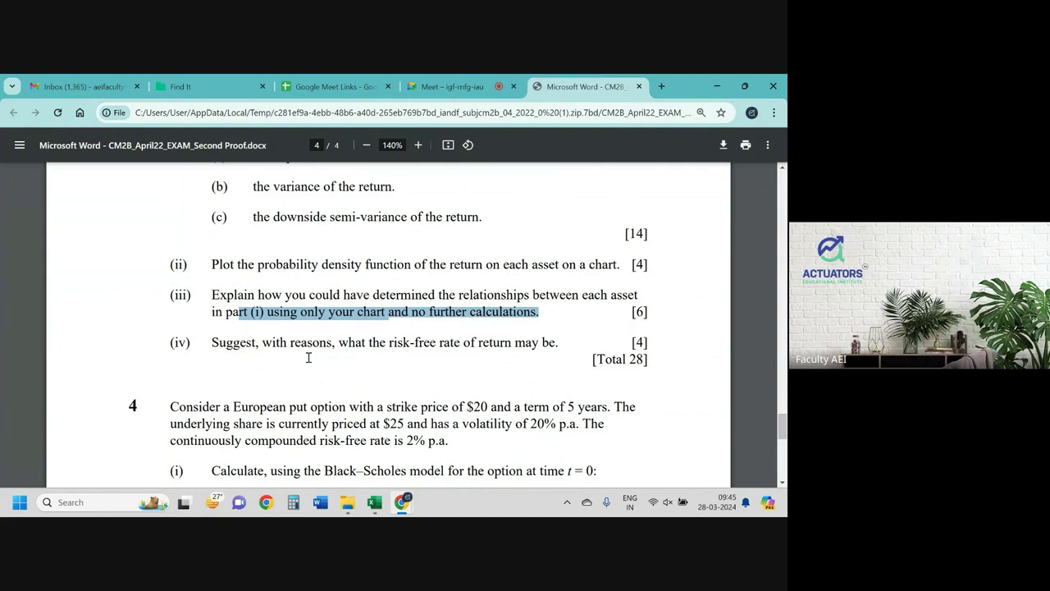
key("alt+Tab")
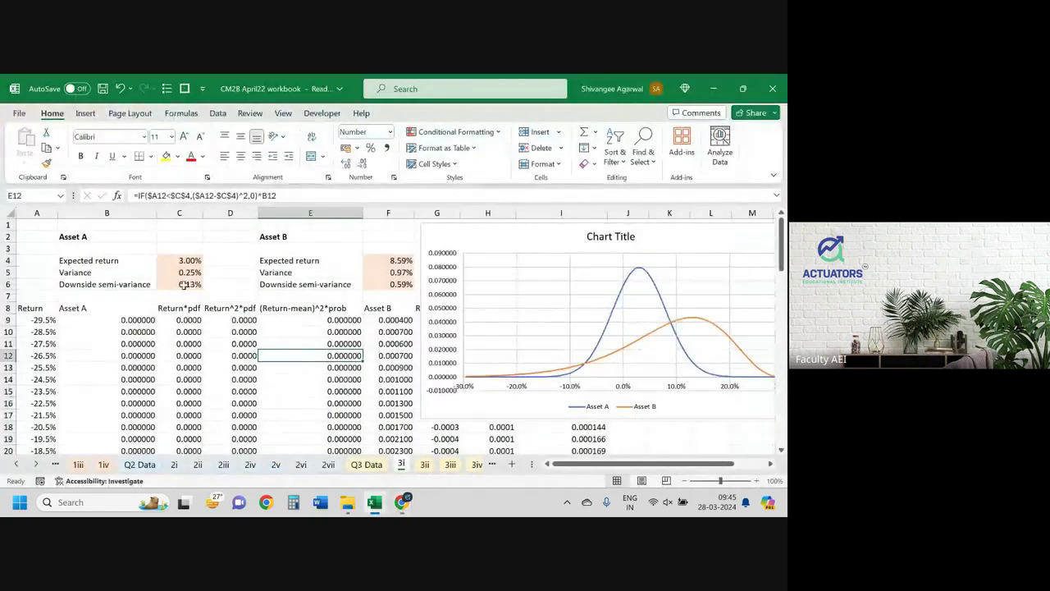
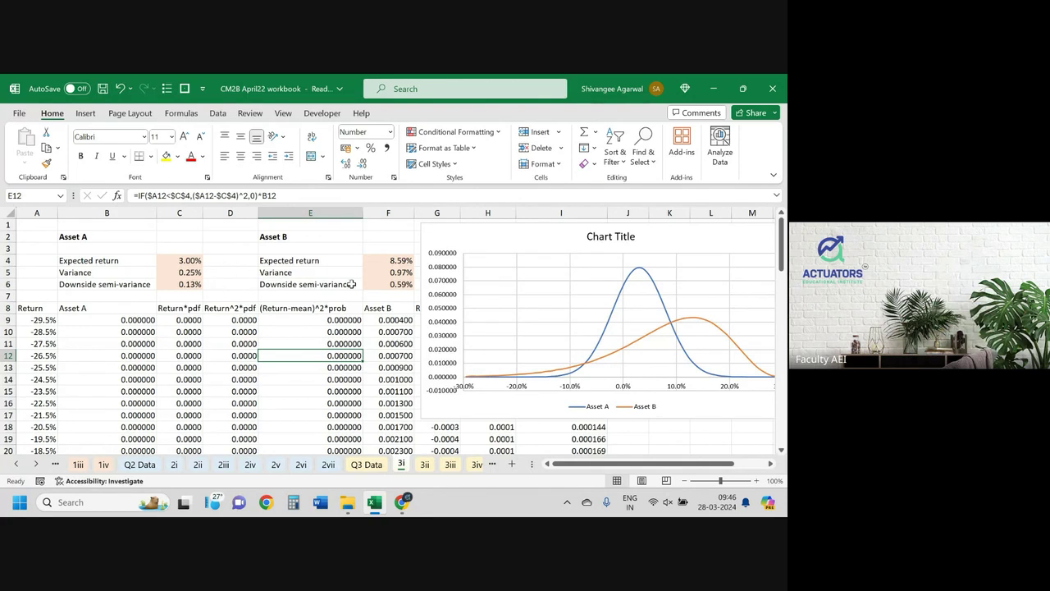
Check the risk-free rate wording in the exam question PDF.
key("alt+Tab")
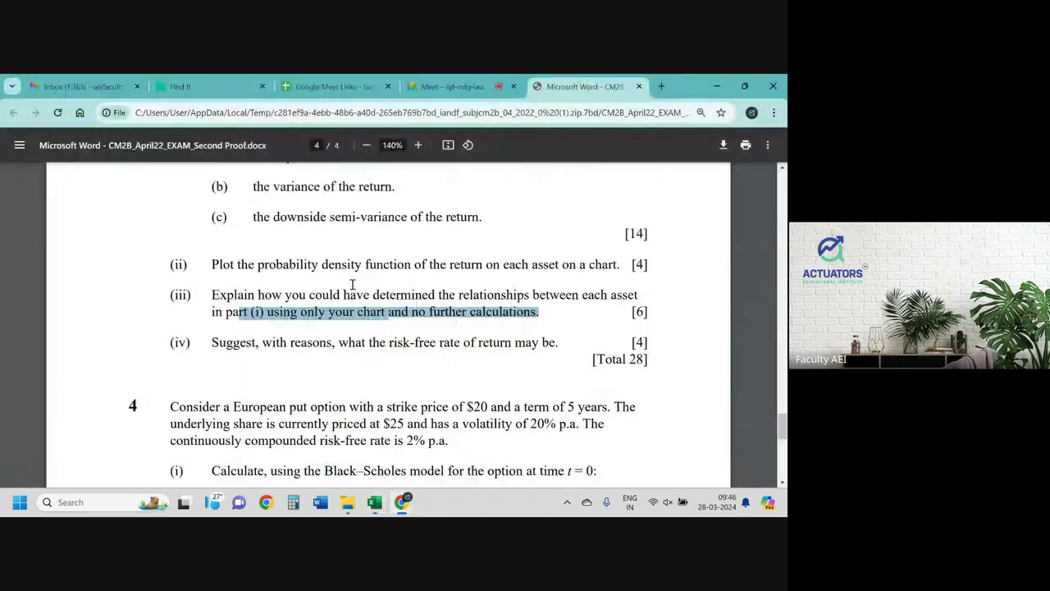
left_click_drag(292, 343, 495, 343)
key("alt+Tab")
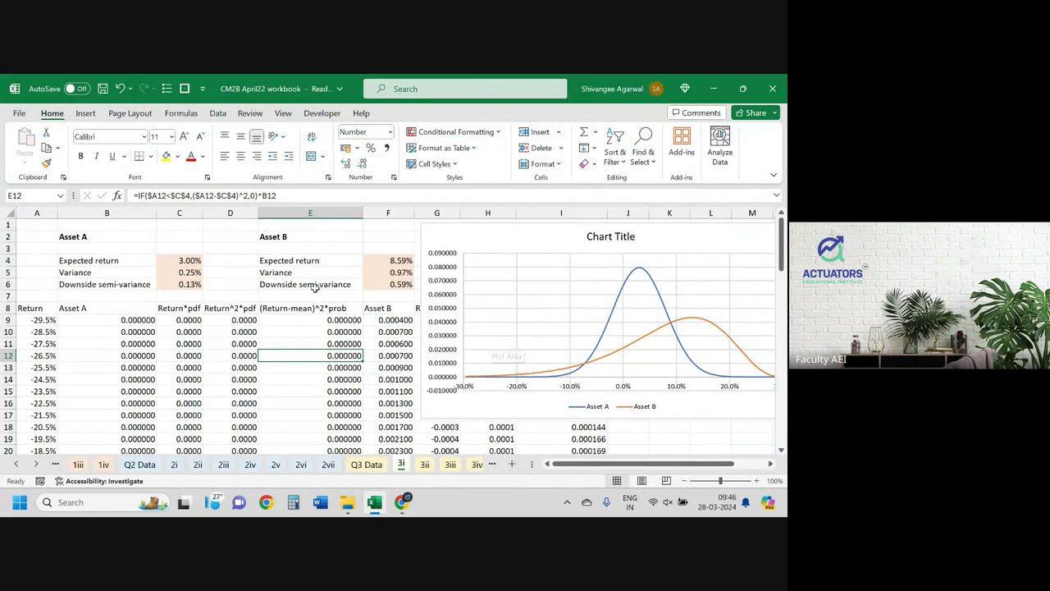
Review the expected return and variance formulas for Asset A and Asset B.
left_click(195, 260)
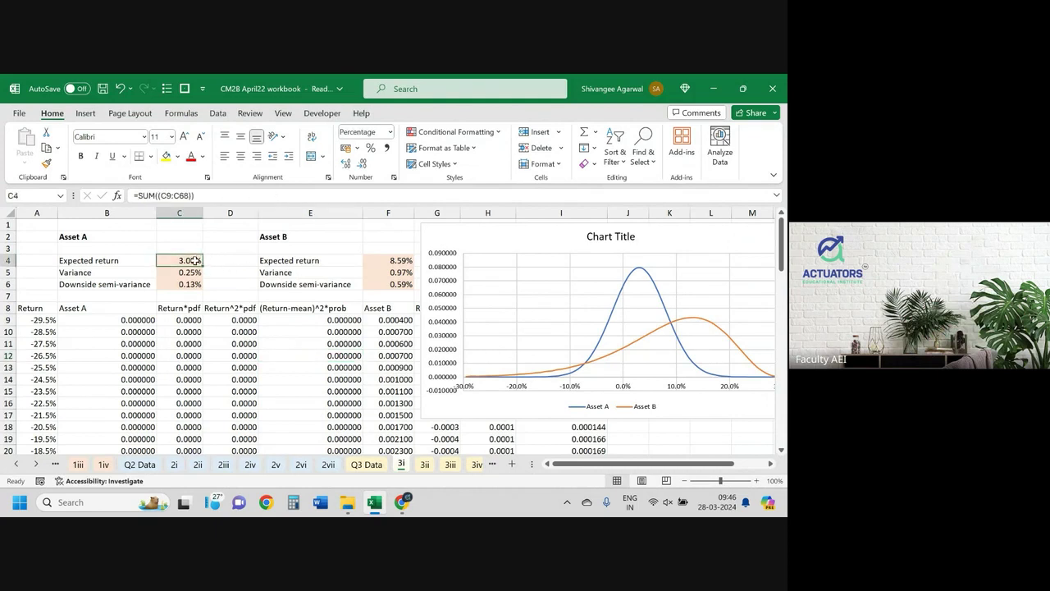
left_click(384, 260)
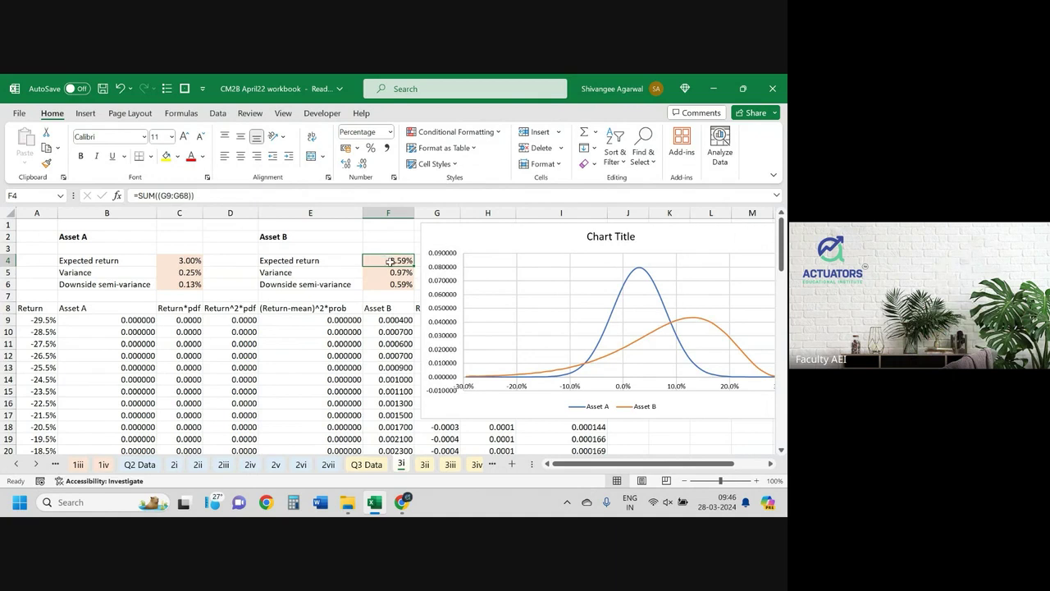
left_click(399, 272)
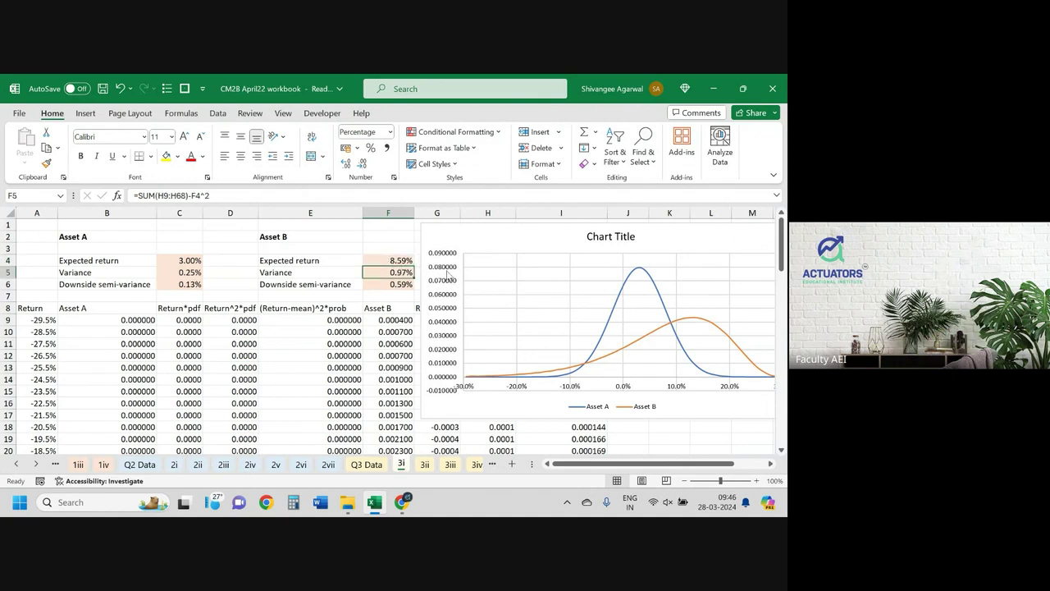
left_click(187, 272)
left_click(397, 277)
left_click(177, 260)
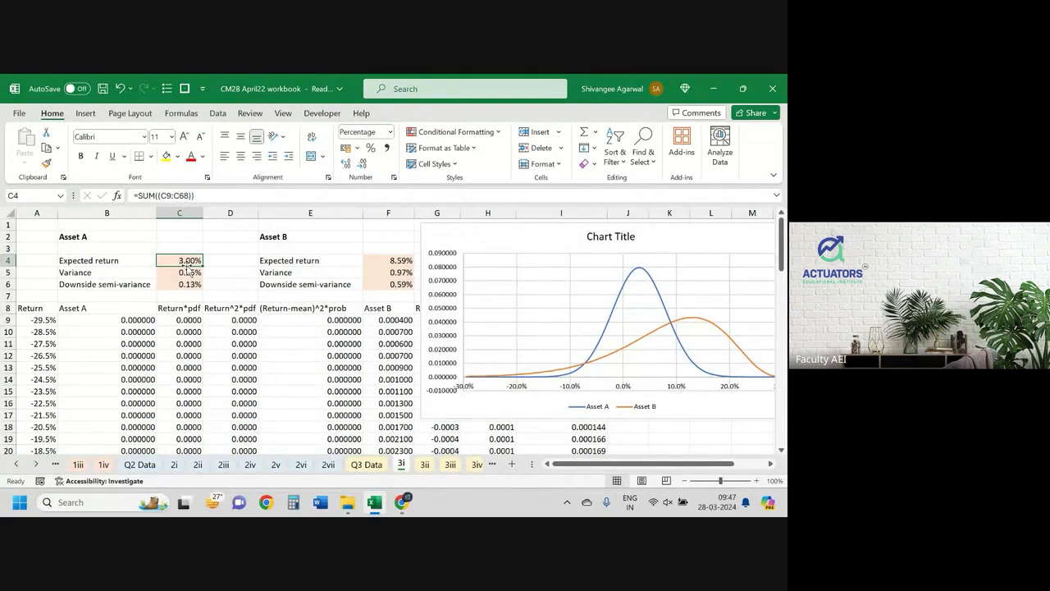
left_click(235, 230)
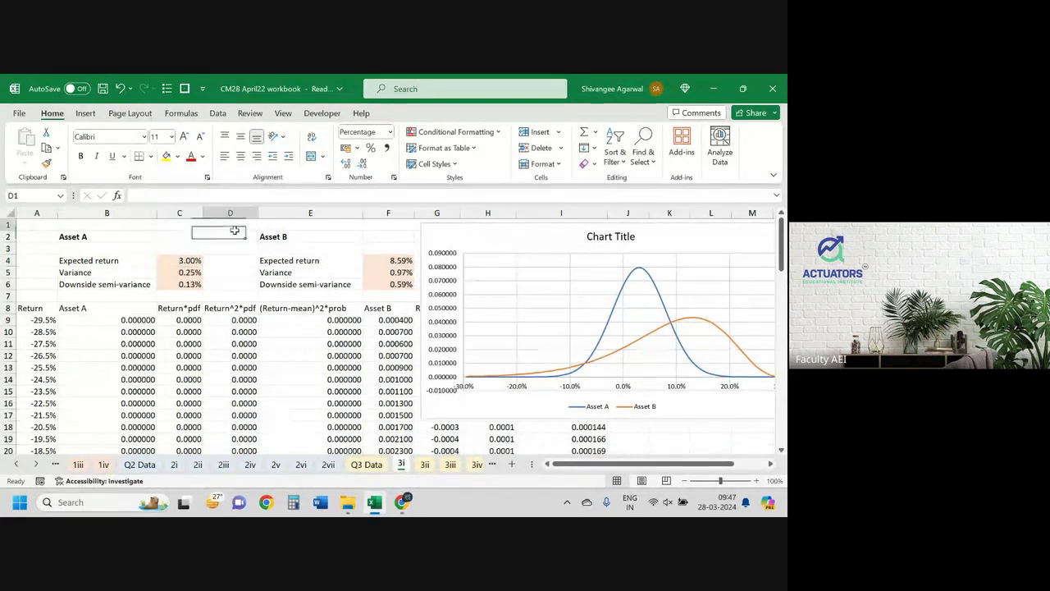
type("=")
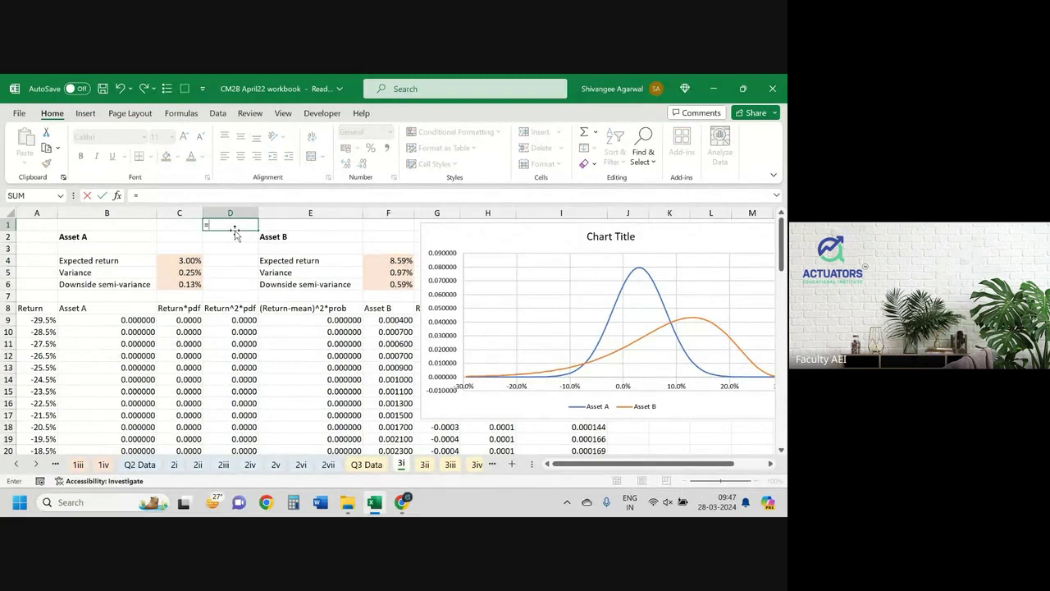
key("Escape")
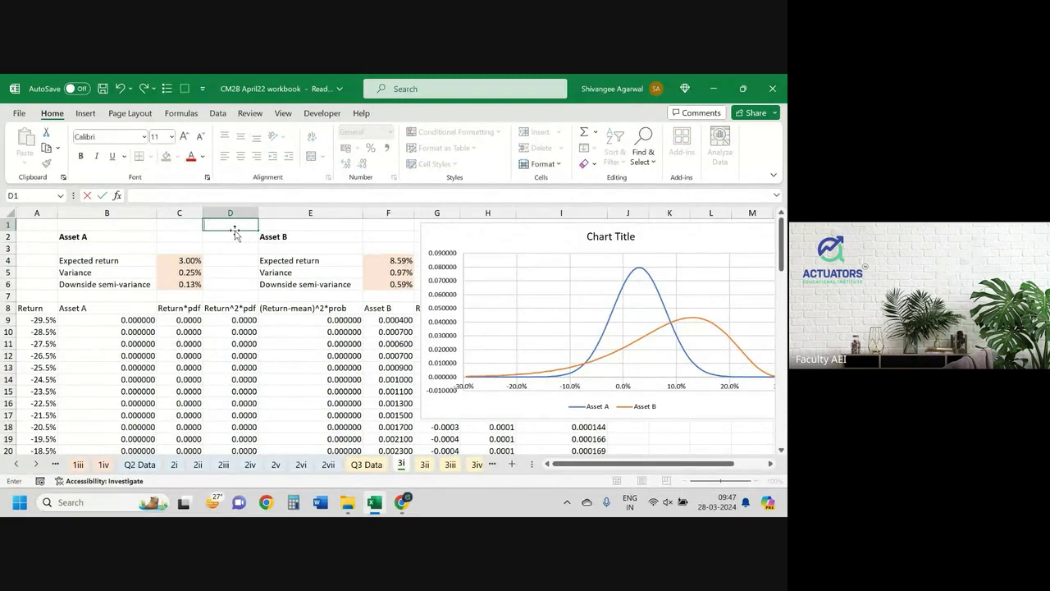
left_click(180, 274)
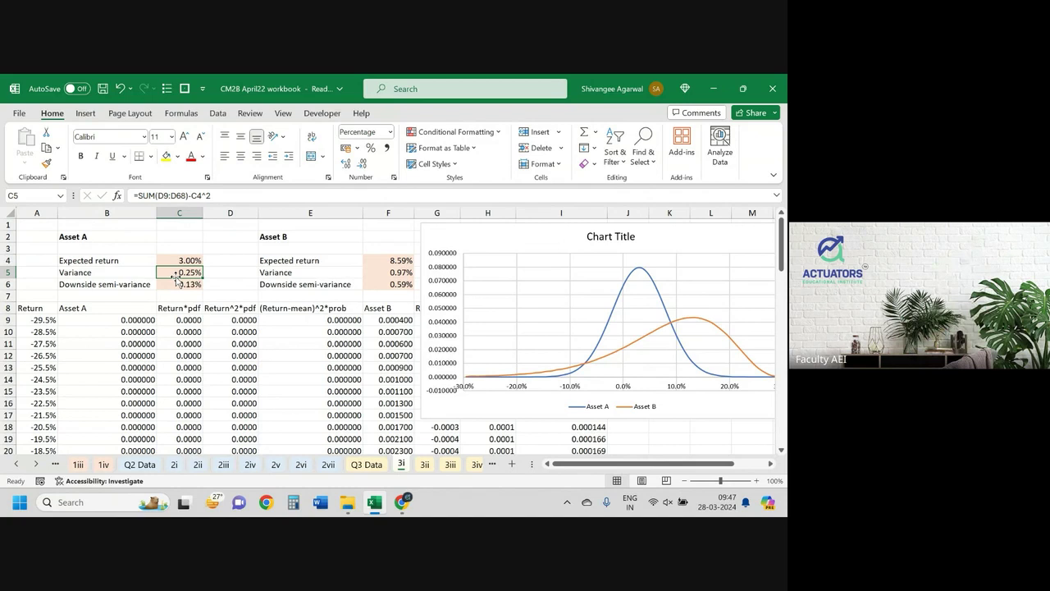
Read further down the exam question PDF.
key("alt+Tab")
scroll(246, 310, "down", 1)
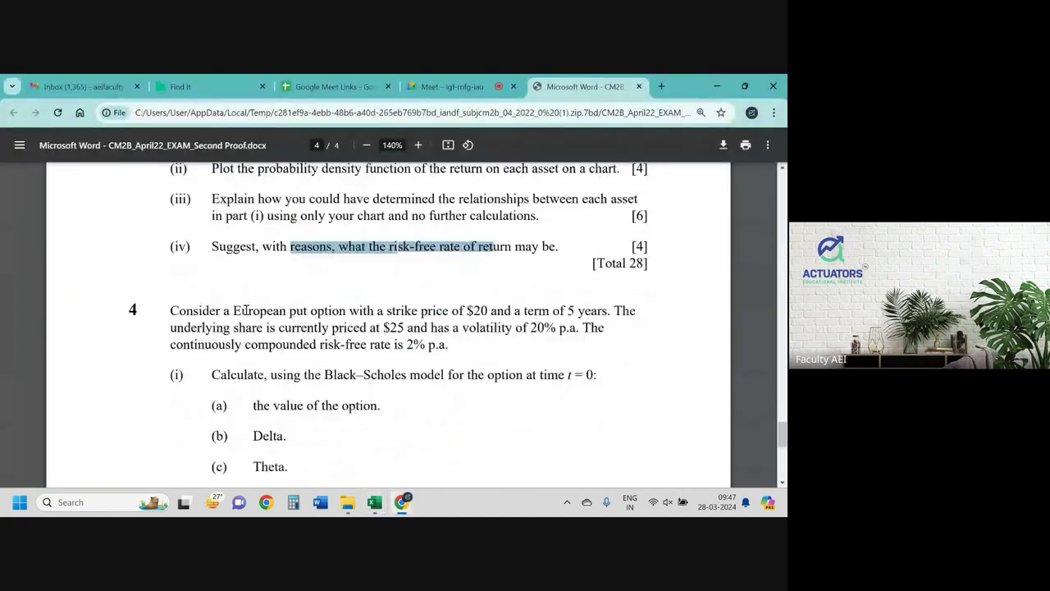
scroll(247, 311, "down", 2)
scroll(246, 310, "down", 1)
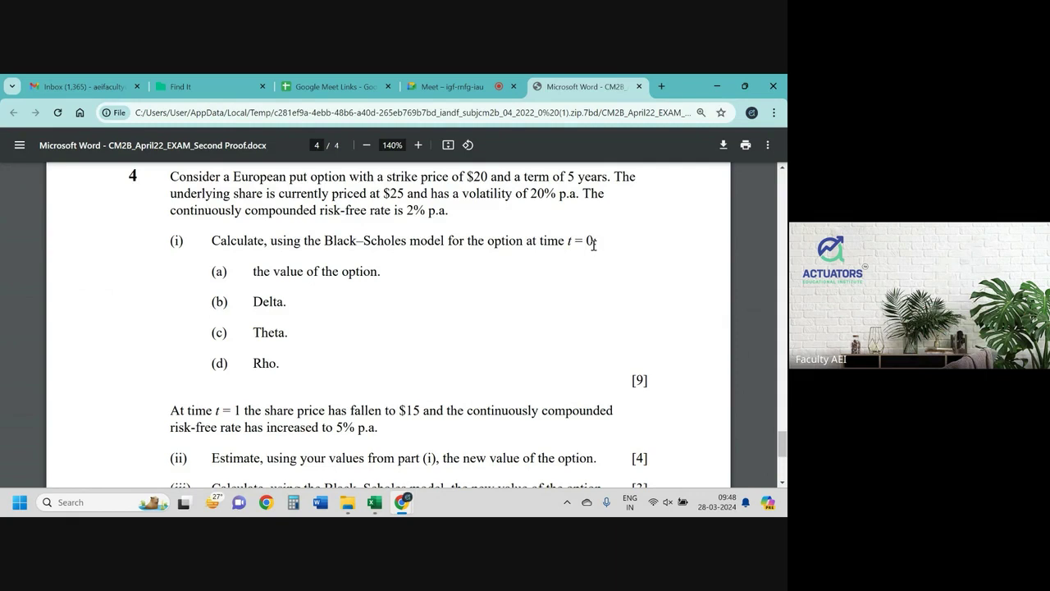
key("alt+Tab")
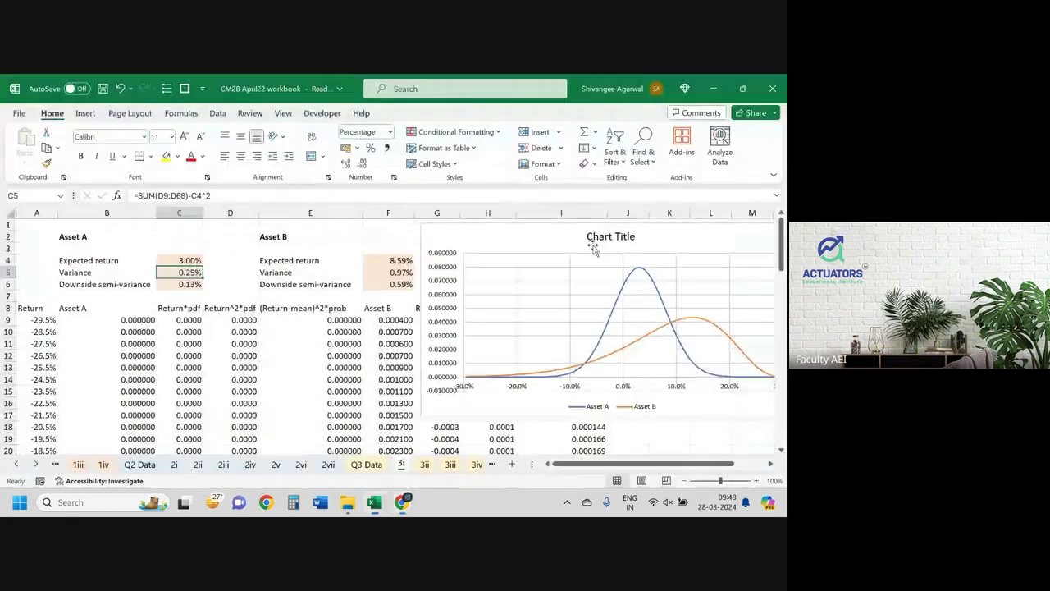
Look through the B-S calculator and Q3 Data sheets.
left_click(16, 465)
left_click(16, 465)
left_click(16, 464)
left_click(16, 465)
left_click(85, 466)
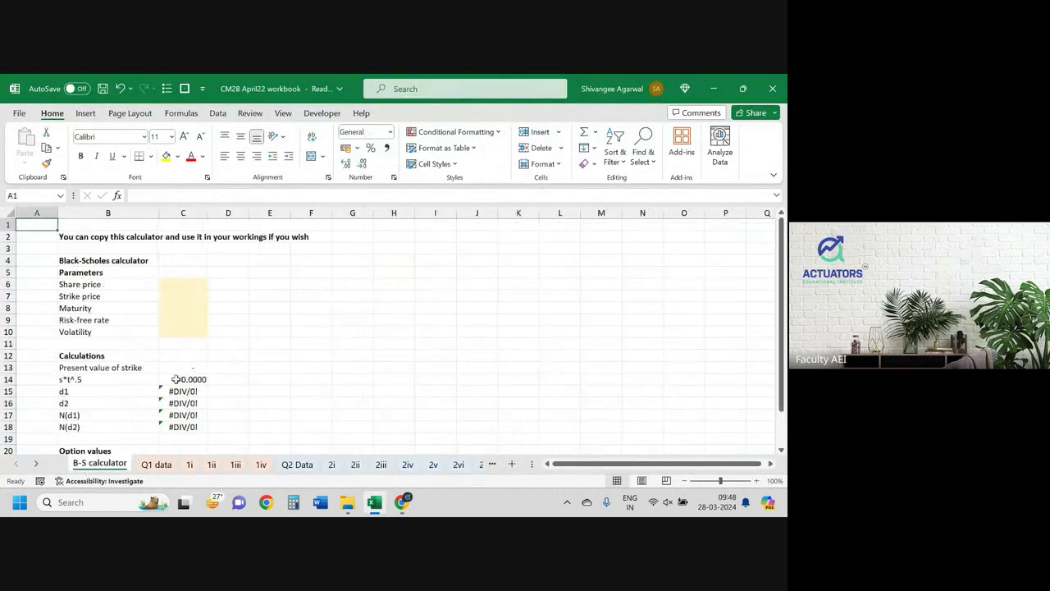
left_click(38, 465)
left_click(35, 464)
left_click(35, 465)
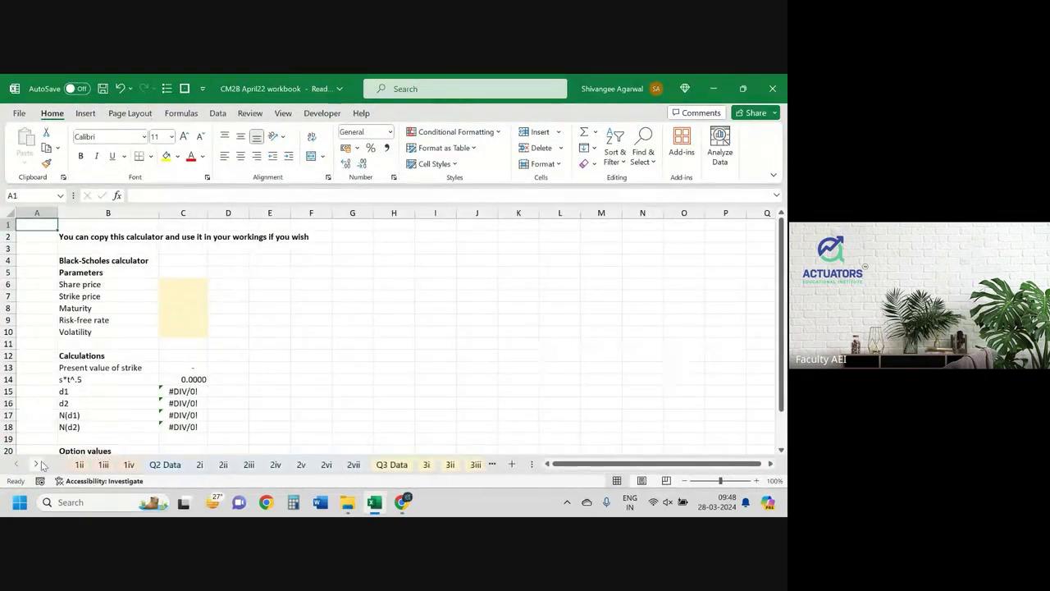
left_click(36, 465)
left_click(36, 464)
left_click(35, 464)
left_click(322, 470)
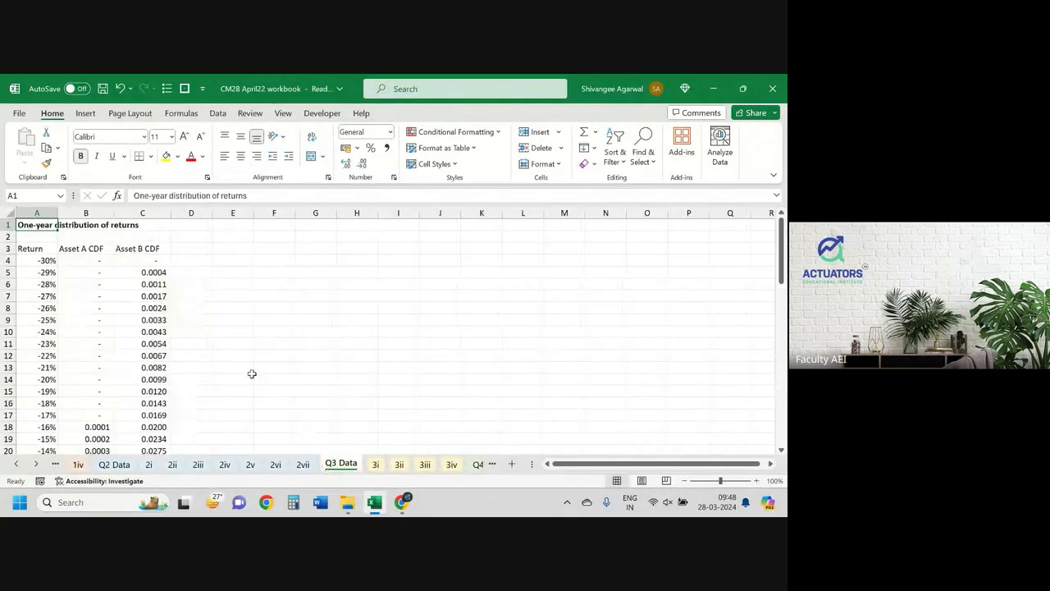
Go through the Q4 data sheet to the 4i answer sheet.
left_click(491, 464)
left_click(480, 465)
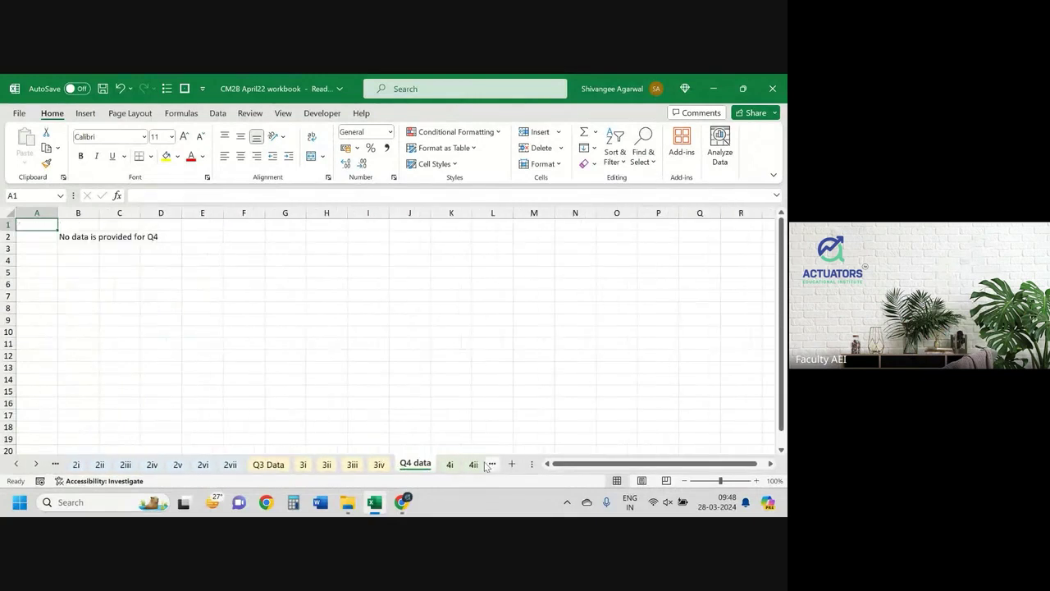
left_click(451, 466)
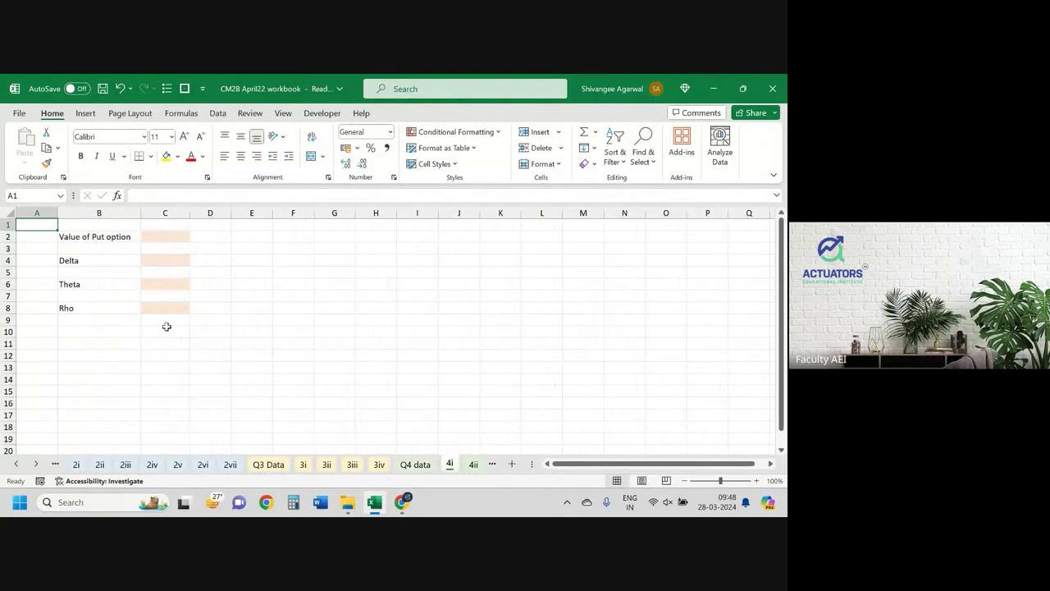
scroll(166, 325, "up", 2, "ctrl")
scroll(166, 327, "up", 2, "ctrl")
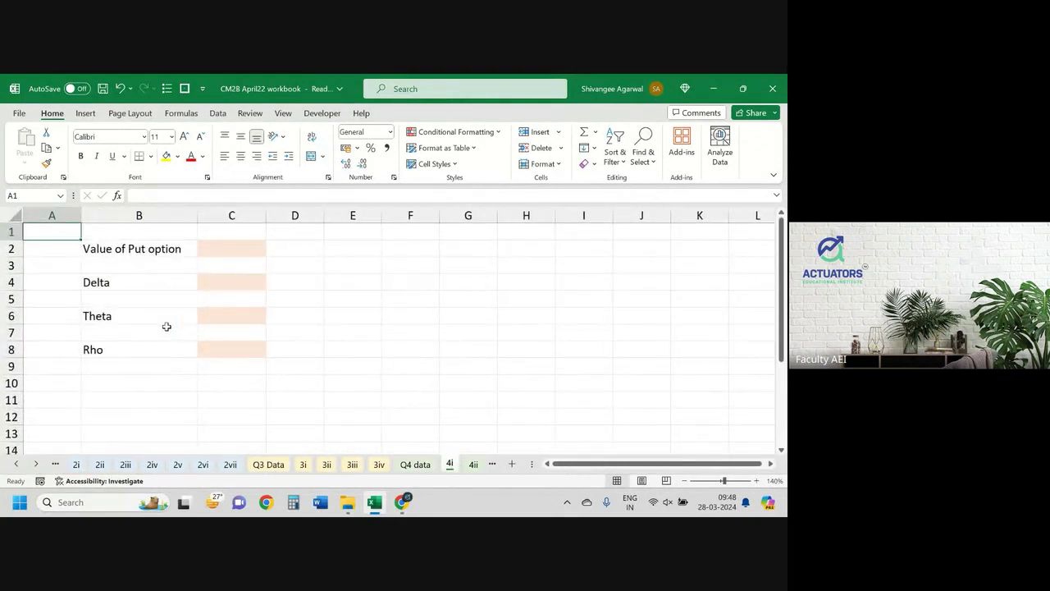
scroll(166, 326, "down", 4, "ctrl")
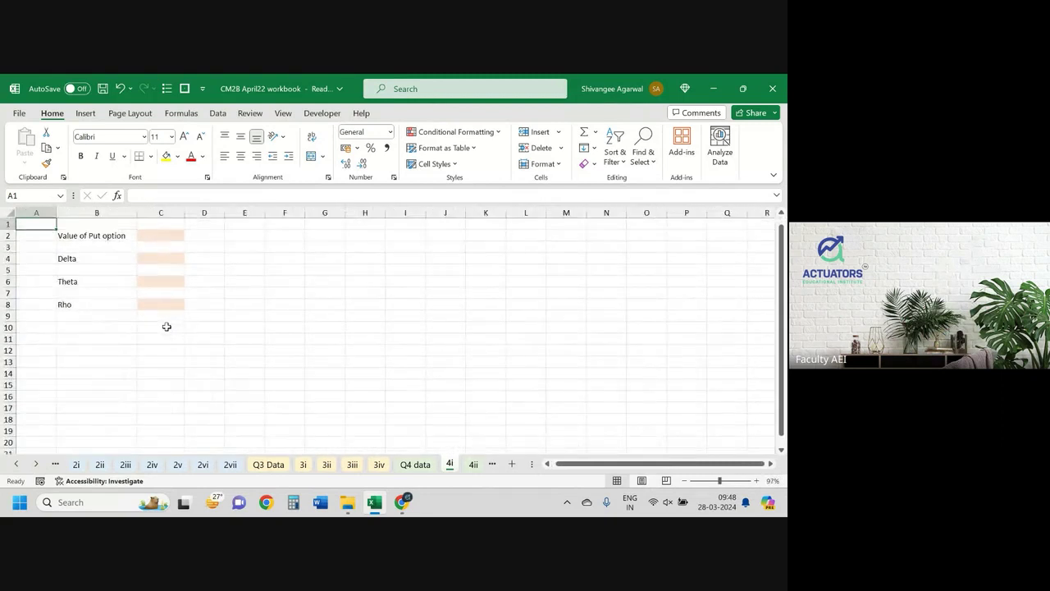
Reread question 4 in the PDF and scroll the sheet tabs back to the start.
key("alt+Tab")
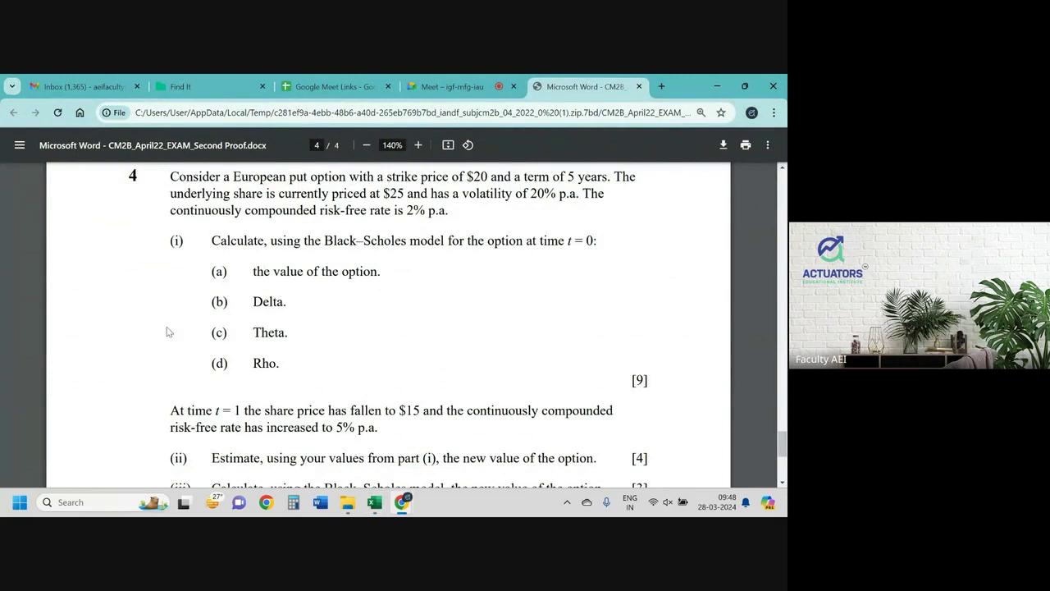
key("alt+Tab")
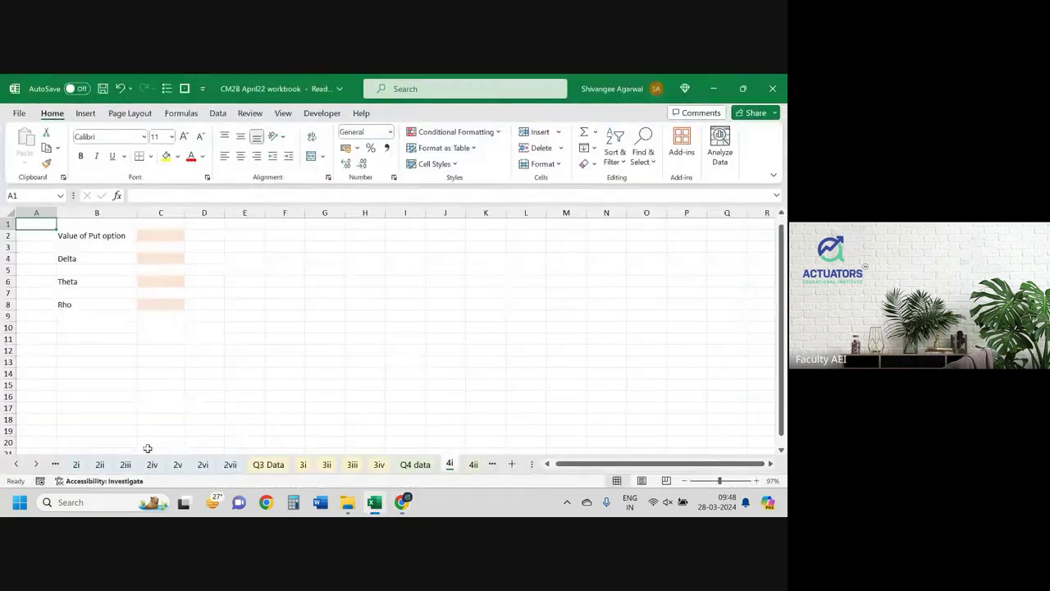
left_click(15, 464)
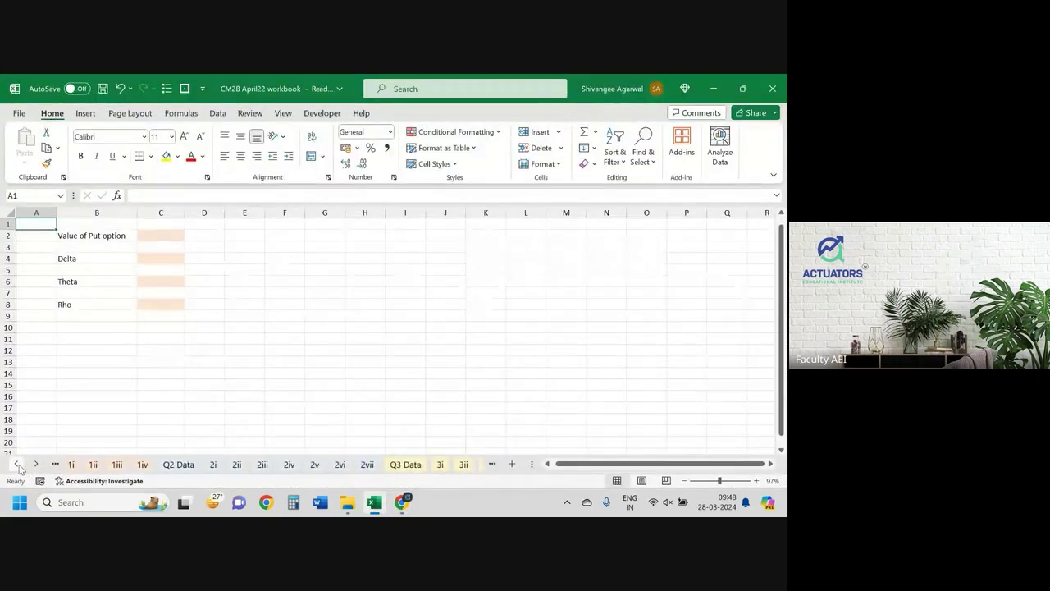
left_click(18, 465)
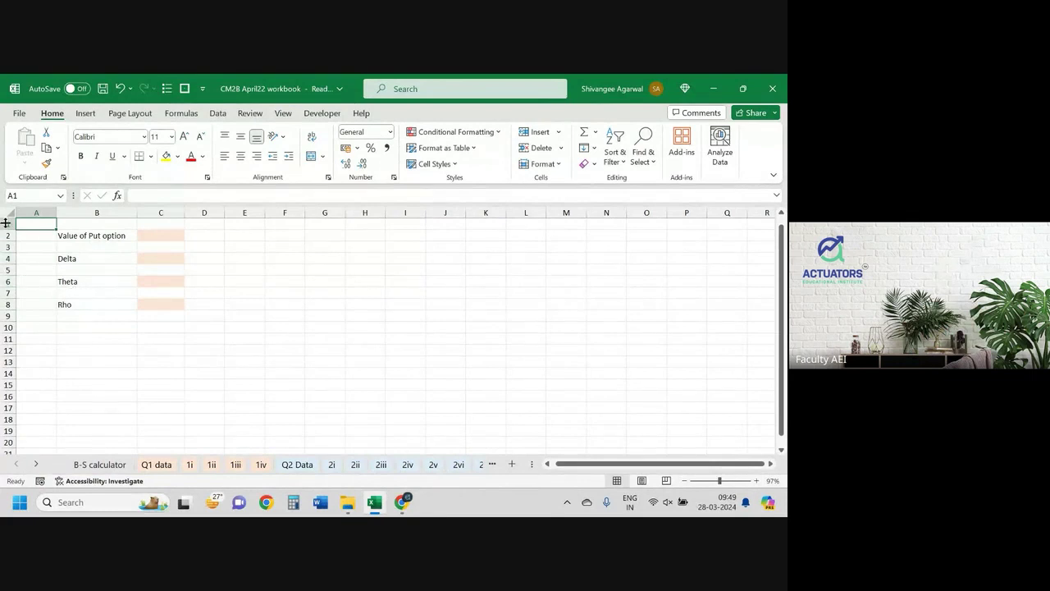
Make row 1 of the 4i sheet much taller.
left_click_drag(9, 223, 9, 223)
left_click(41, 259)
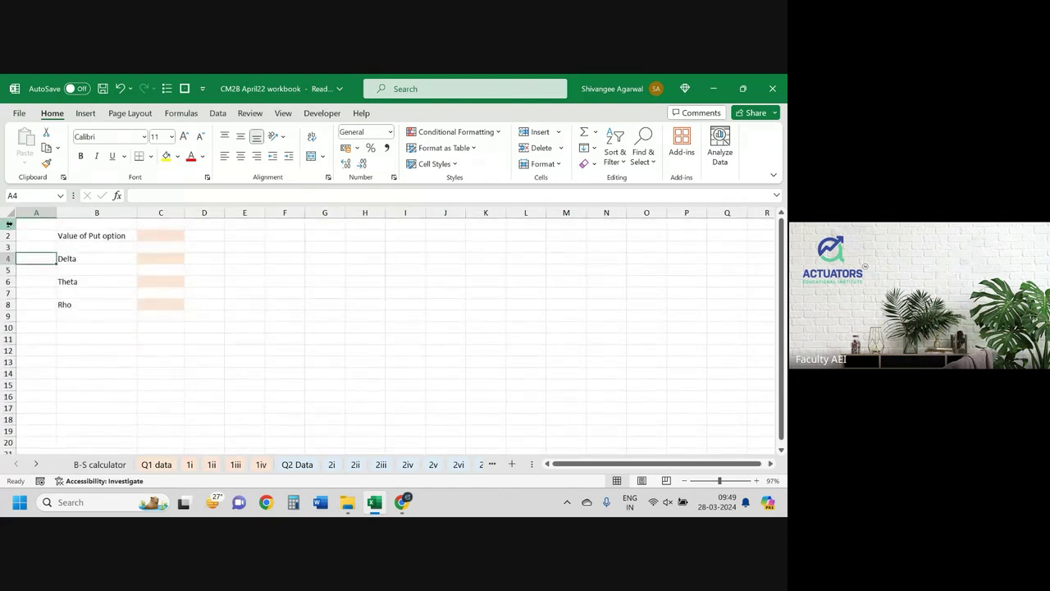
left_click(8, 223)
left_click_drag(8, 230, 8, 378)
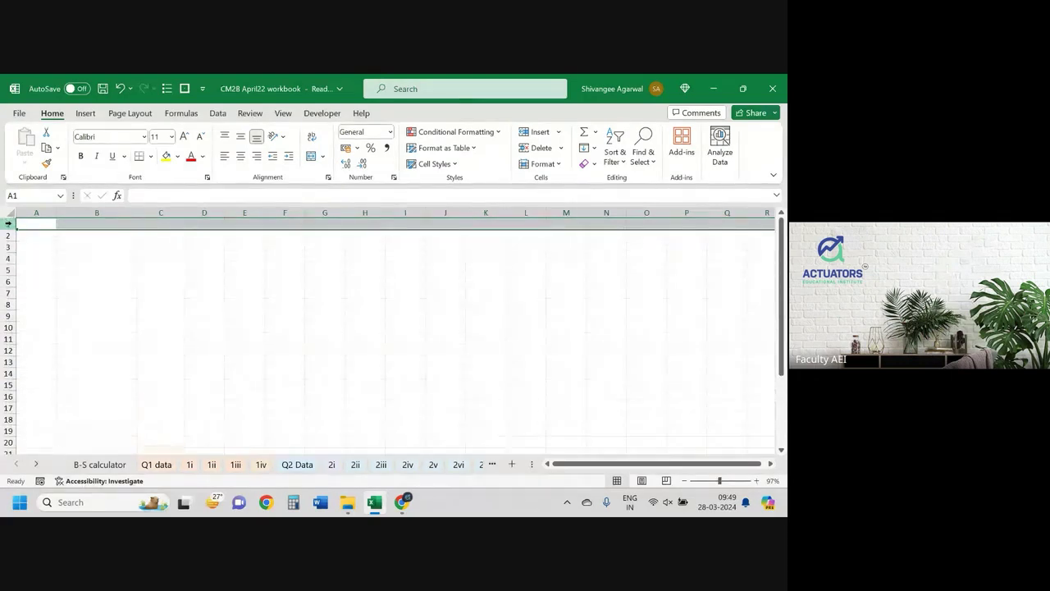
Copy the Black-Scholes calculator block from B-S calculator and paste it at A2 on 4i.
left_click(82, 464)
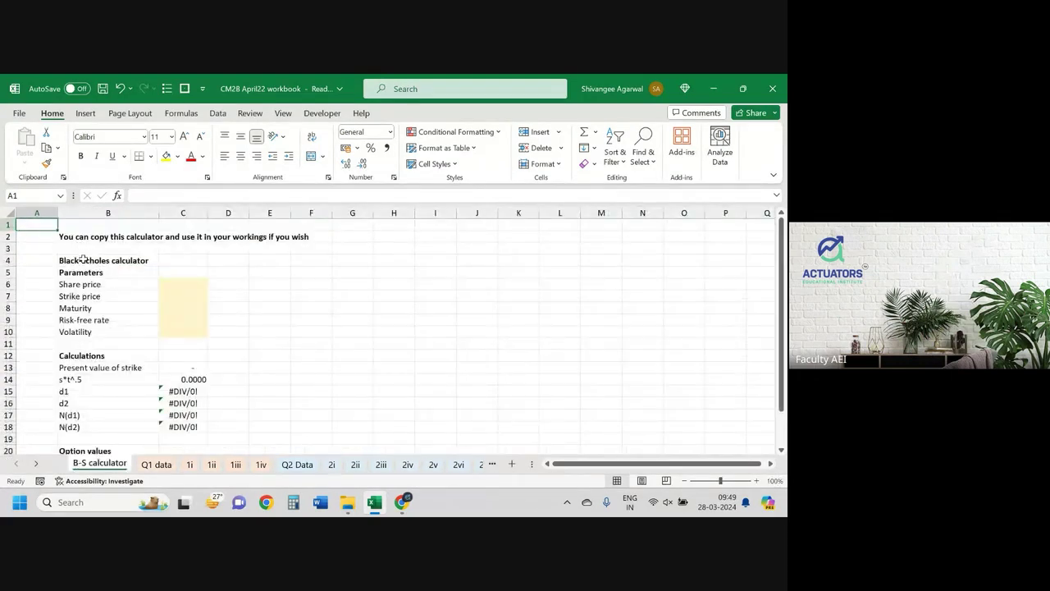
mouse_move(83, 260)
left_mouse_down()
mouse_move(197, 400)
mouse_move(184, 414)
left_mouse_up()
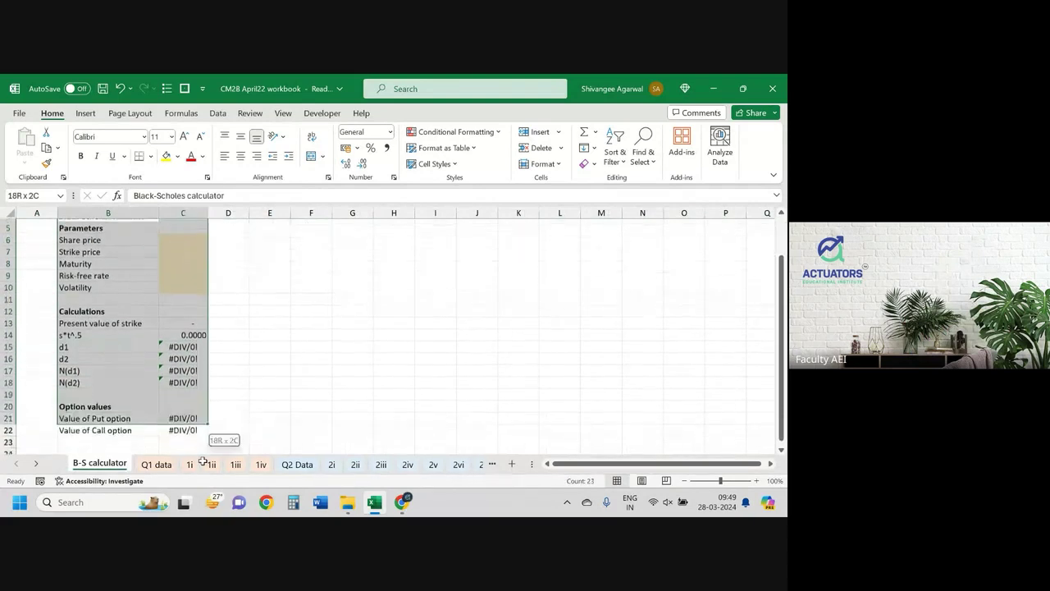
key("ctrl+c")
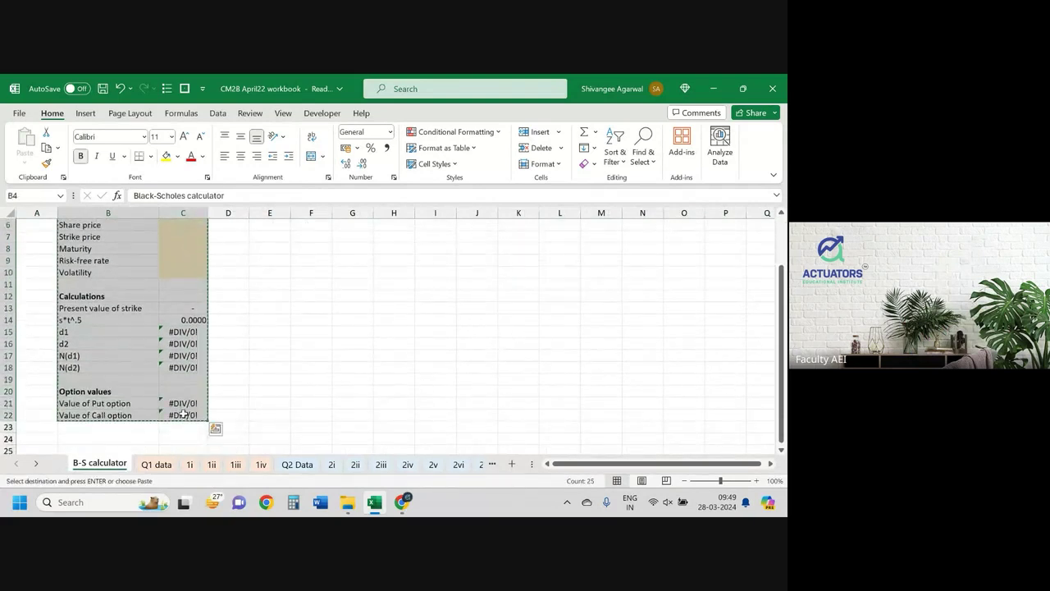
key("ctrl+Page_Down")
key("ctrl+Page_Down")
key("ctrl+Page_Down")
key("ctrl+Page_Down")
key("ctrl+Page_Down")
key("ctrl+Page_Down")
key("ctrl+Page_Down")
key("ctrl+Page_Down")
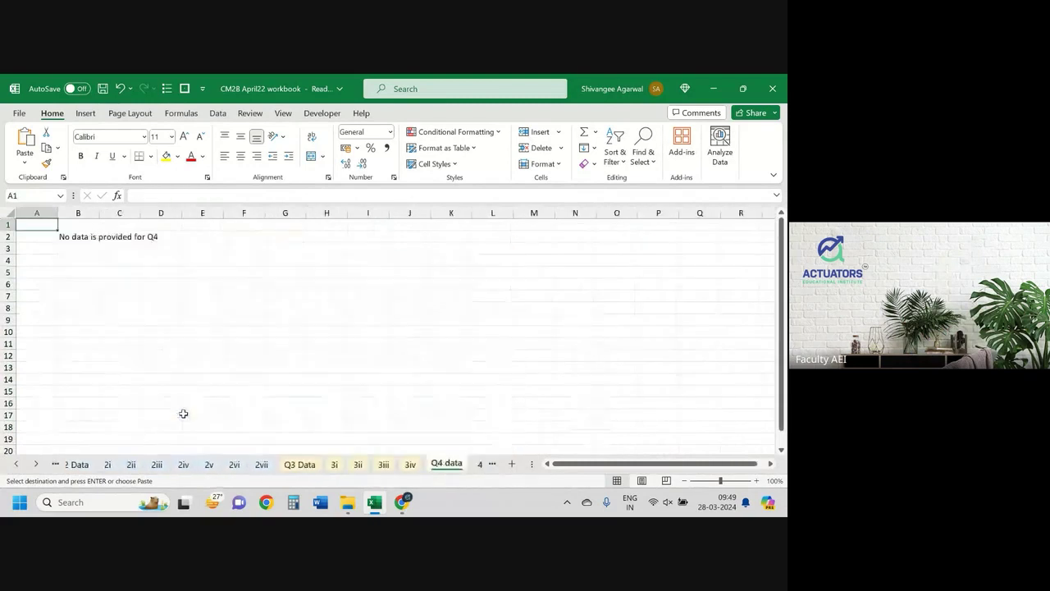
key("ctrl+Page_Down")
key("Down")
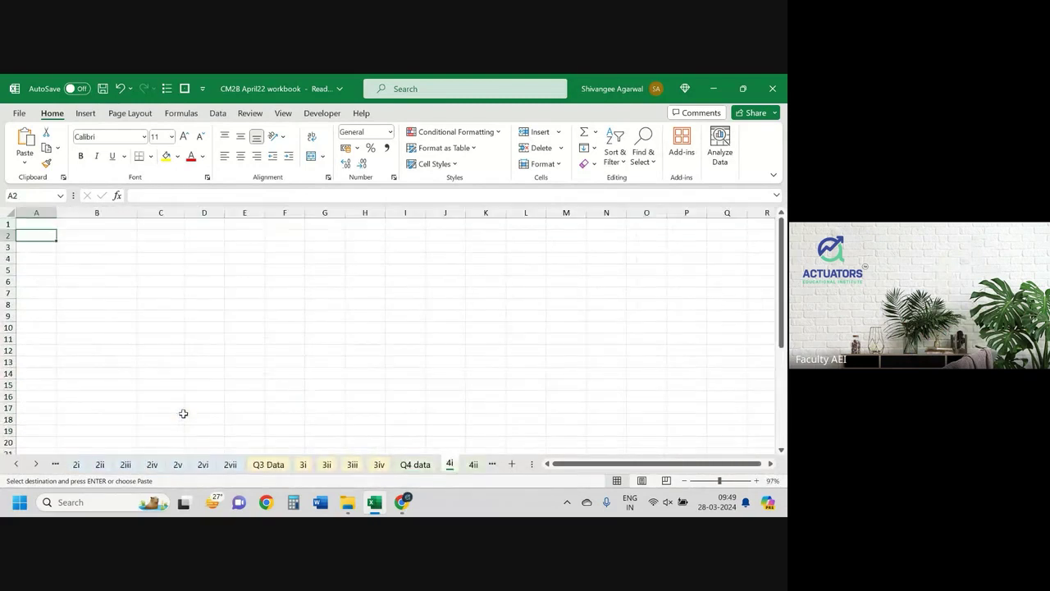
key("ctrl+v")
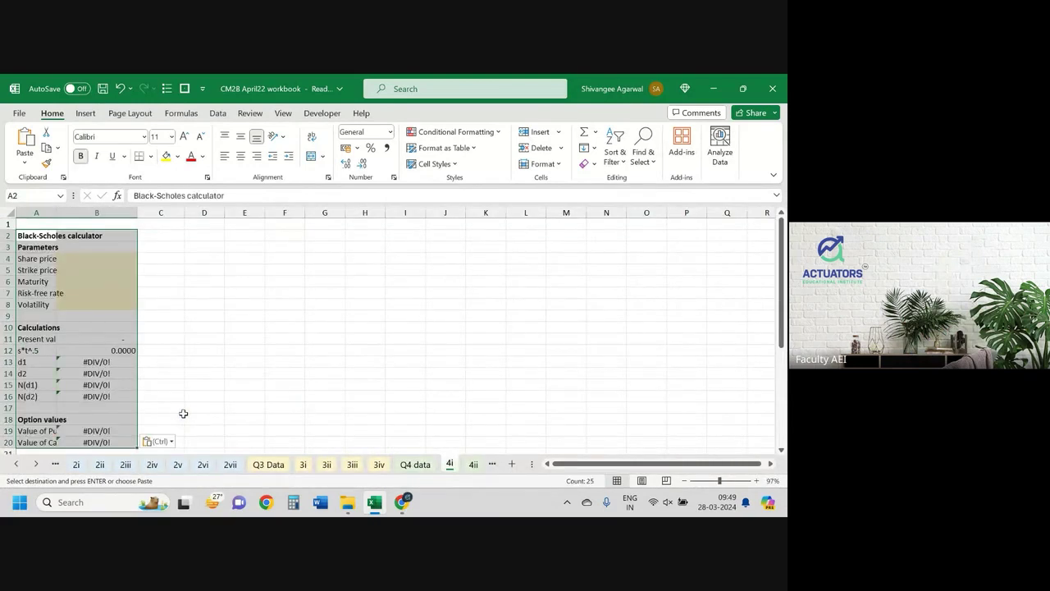
Autofit column A to its calculator labels.
left_click(87, 326)
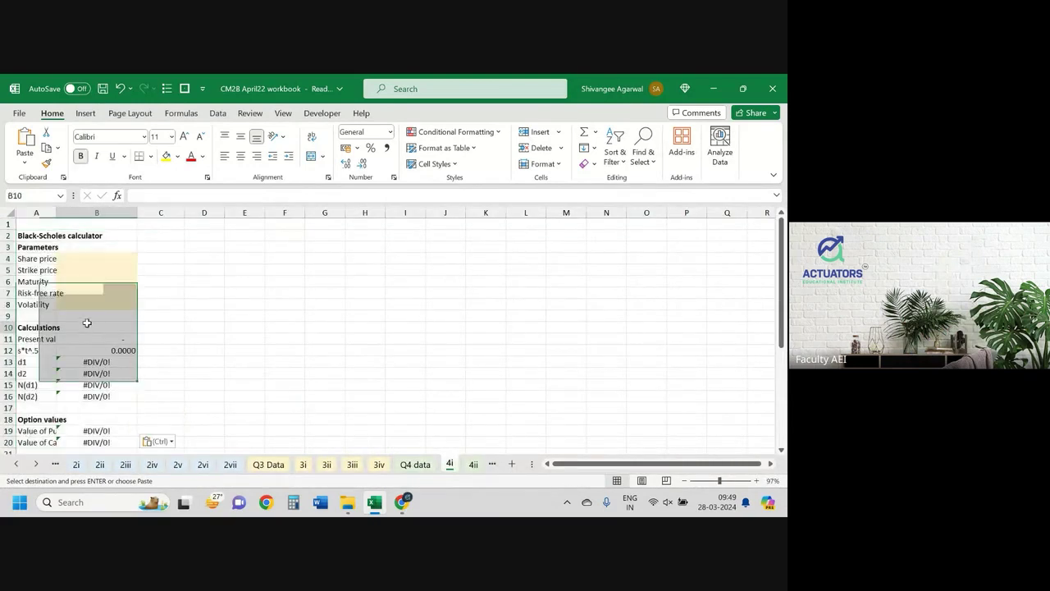
double_click(56, 213)
scroll(212, 329, "down", 3)
scroll(212, 329, "down", 5)
scroll(212, 329, "up", 3)
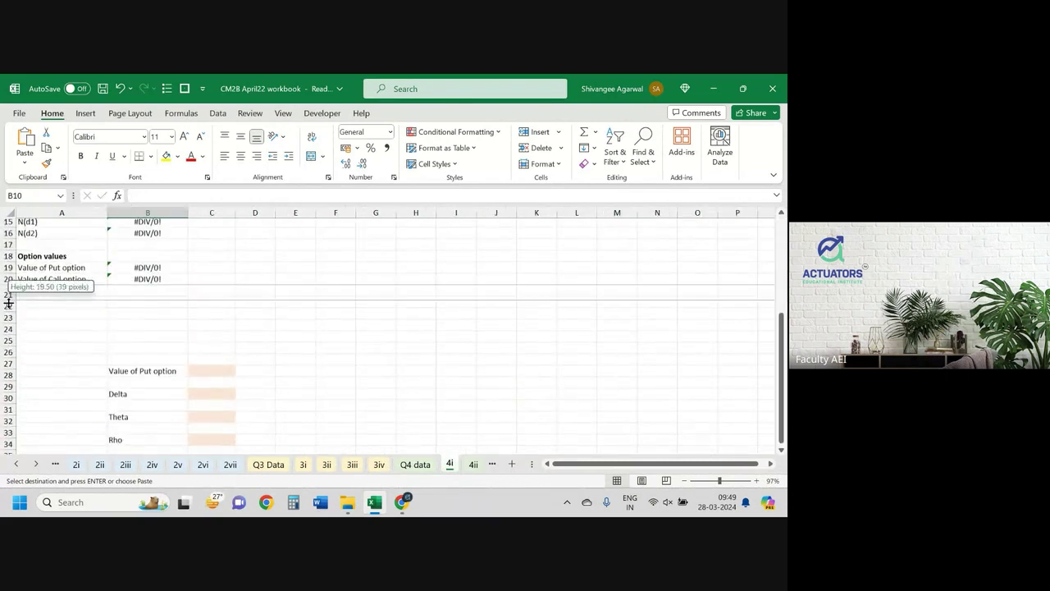
scroll(9, 301, "up", 5)
scroll(7, 304, "down", 6)
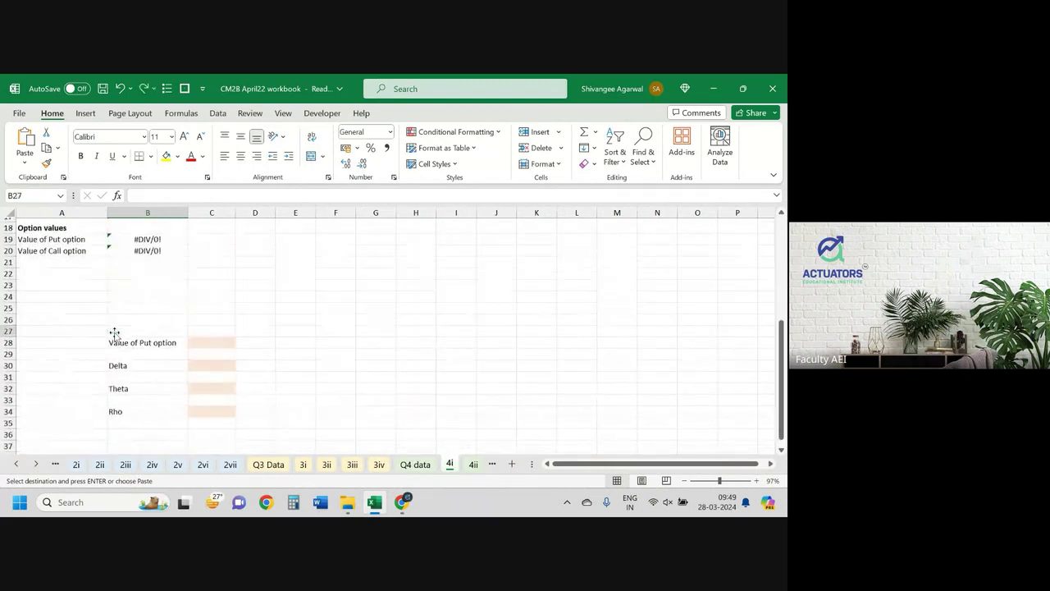
Remove the blank rows 22–26 above the Value of Put option label.
right_click(115, 331)
key("Escape")
left_click_drag(9, 273, 12, 323)
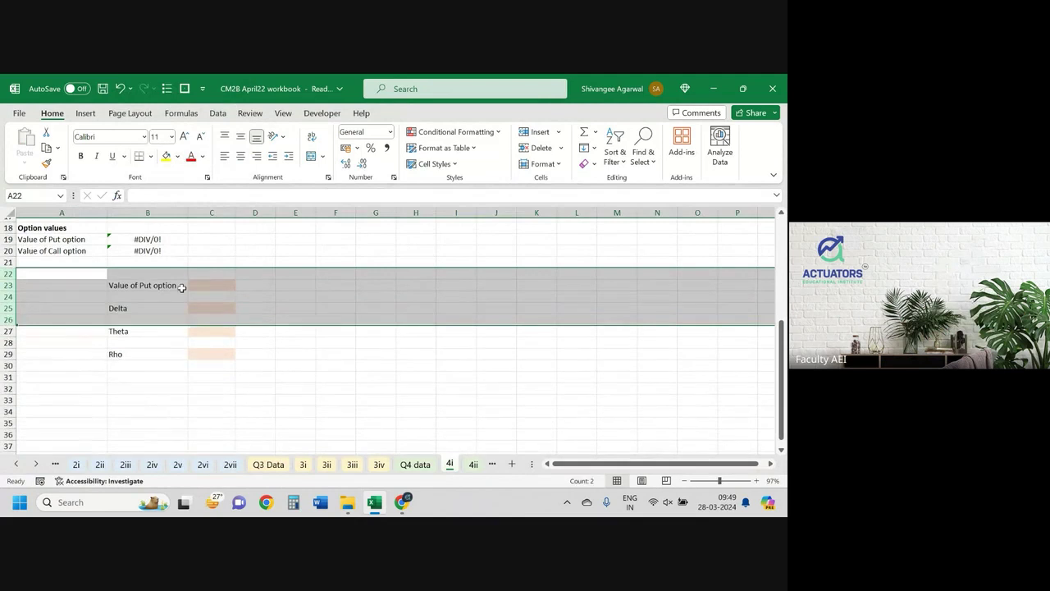
left_click(181, 287)
scroll(181, 288, "up", 10)
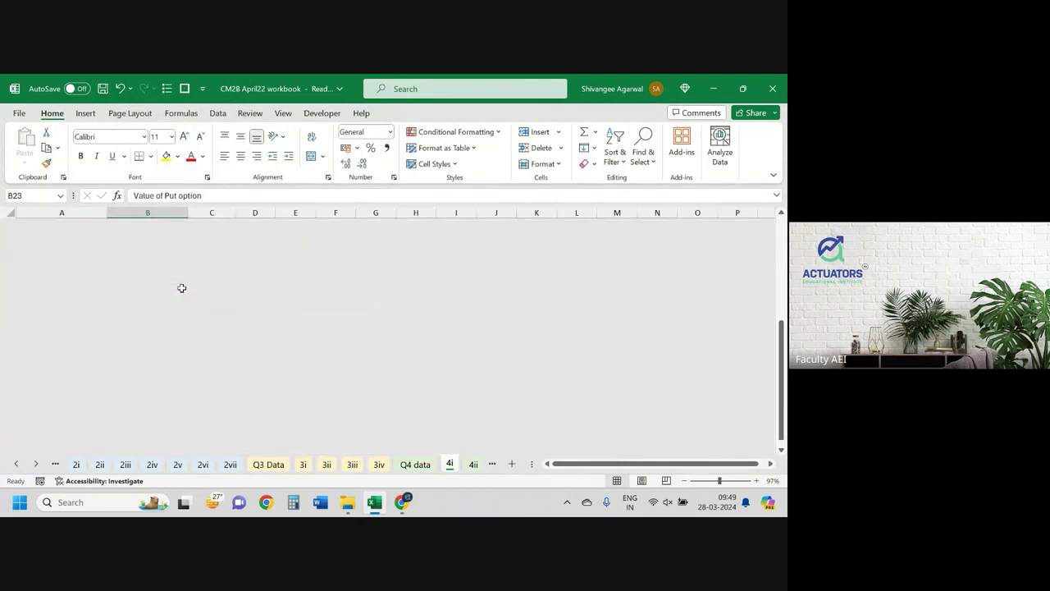
scroll(181, 288, "up", 5)
scroll(181, 288, "up", 1)
scroll(181, 288, "up", 1, "ctrl")
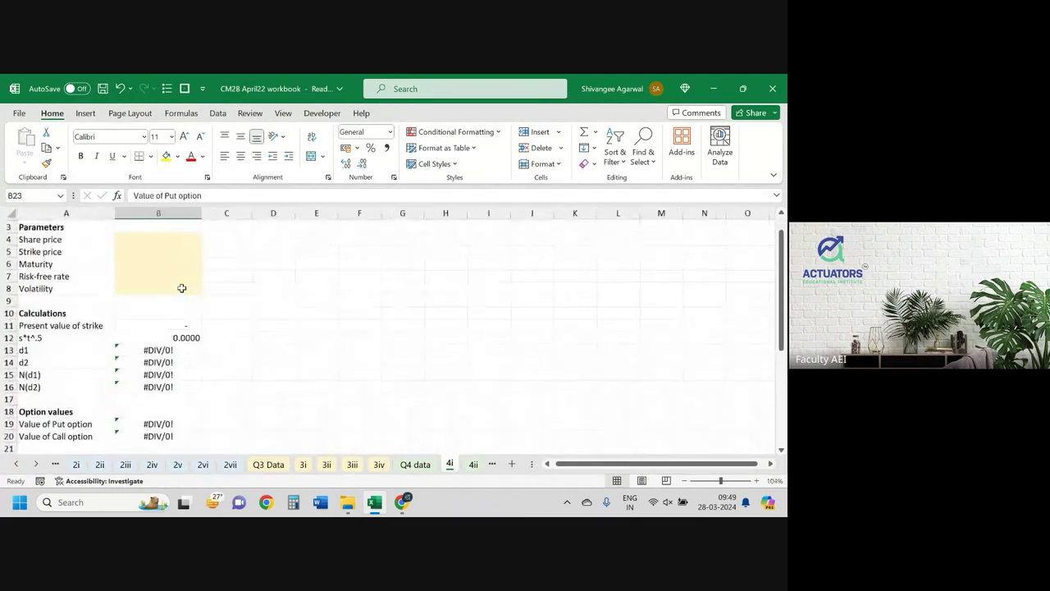
Enter share price 25, strike 20 and maturity 5 from the question.
left_click(161, 240)
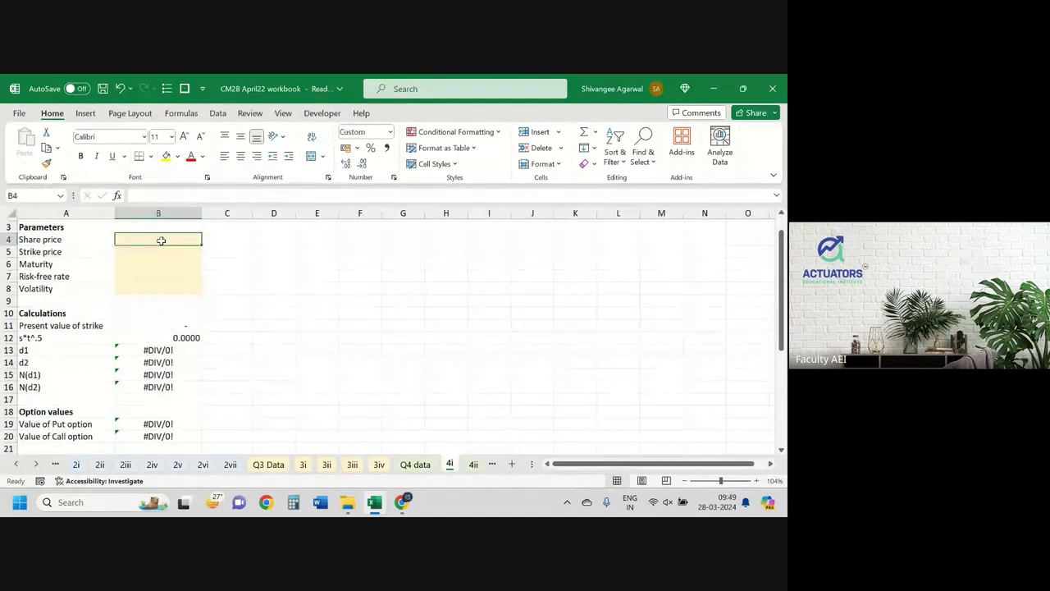
type("25")
key("alt+Tab")
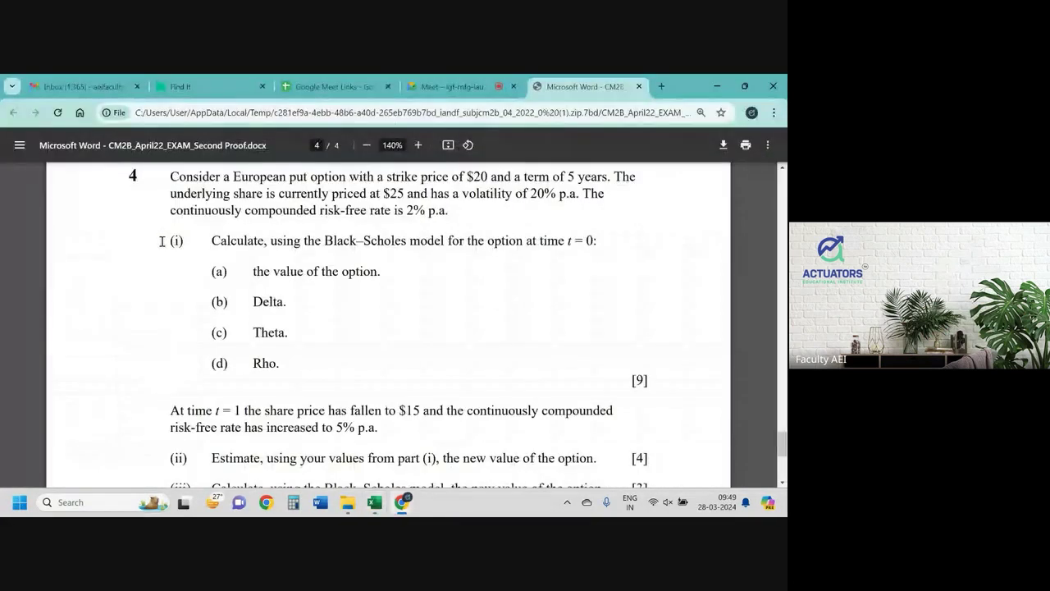
key("alt+Tab")
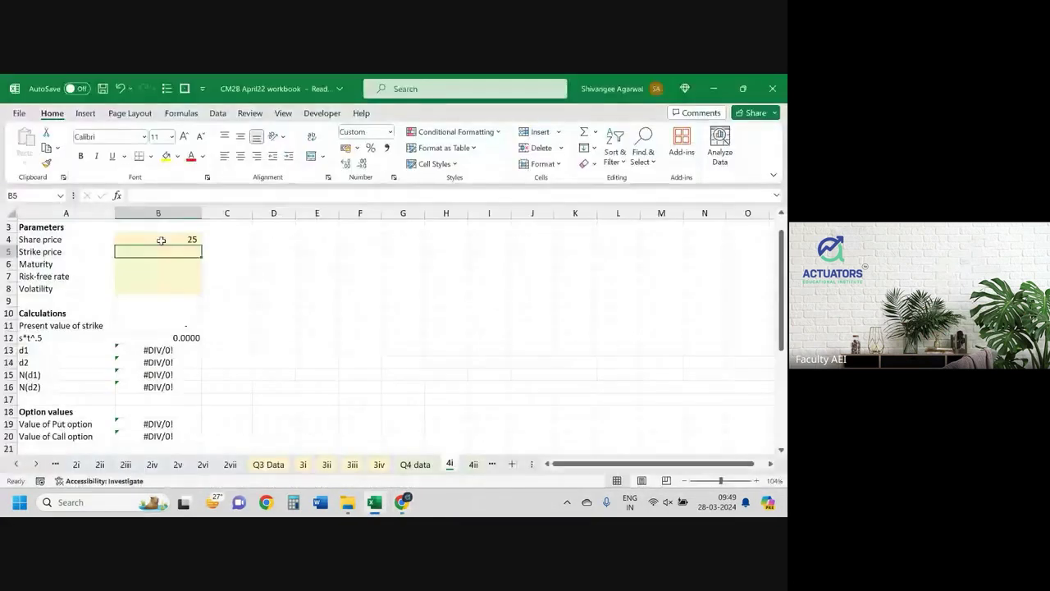
type("25")
key("alt+Tab")
key("alt+Tab")
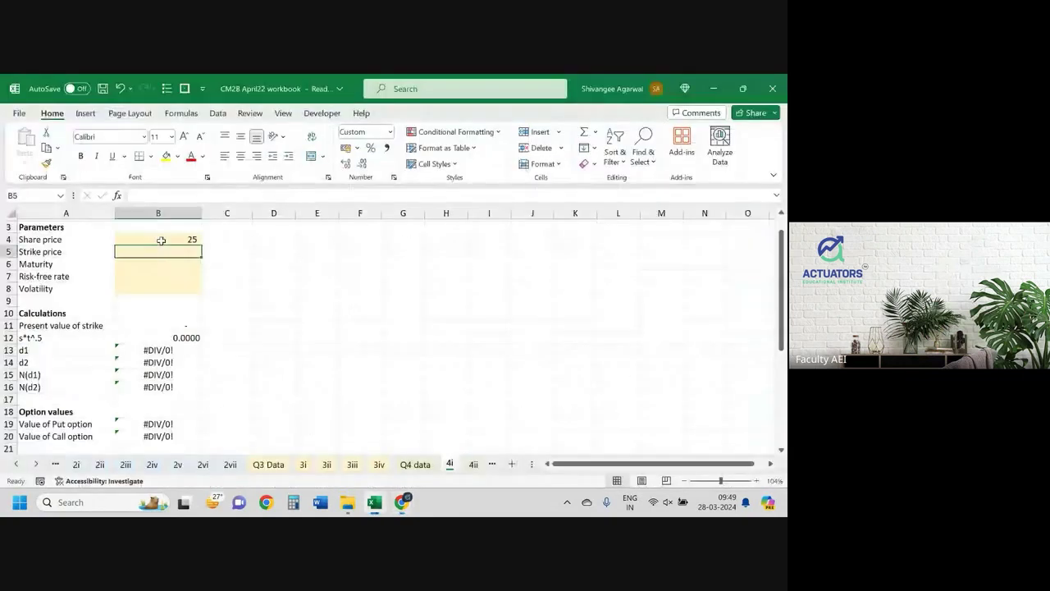
type("20")
key("Return")
key("alt+Tab")
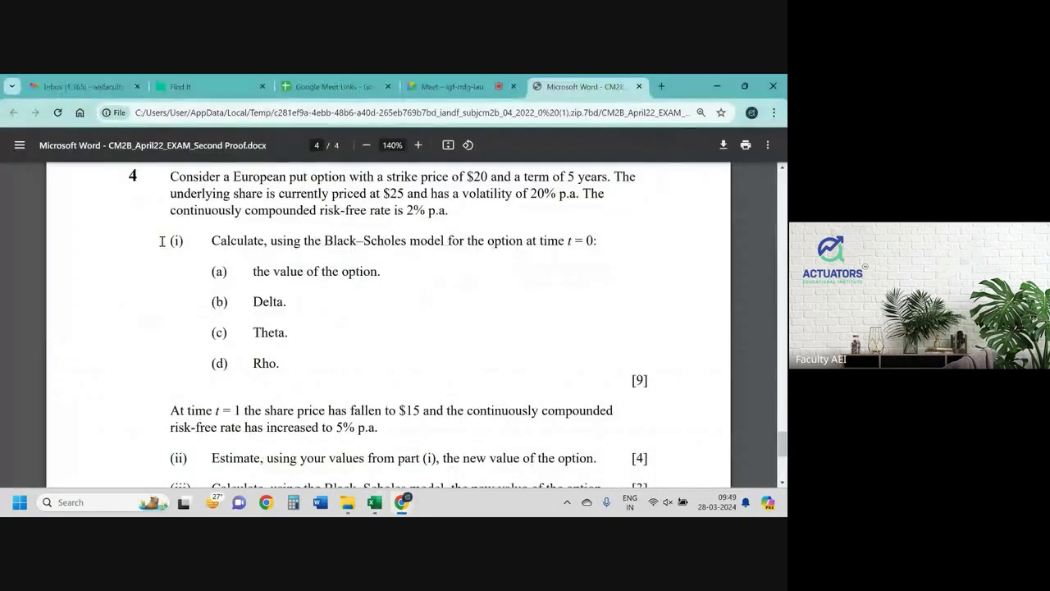
key("alt+Tab")
type("5")
key("Return")
Enter risk-free rate 2% and volatility 20%, correcting the misplaced entries.
key("alt+Tab")
key("alt+Tab")
type("20")
key("Return")
key("alt+Tab")
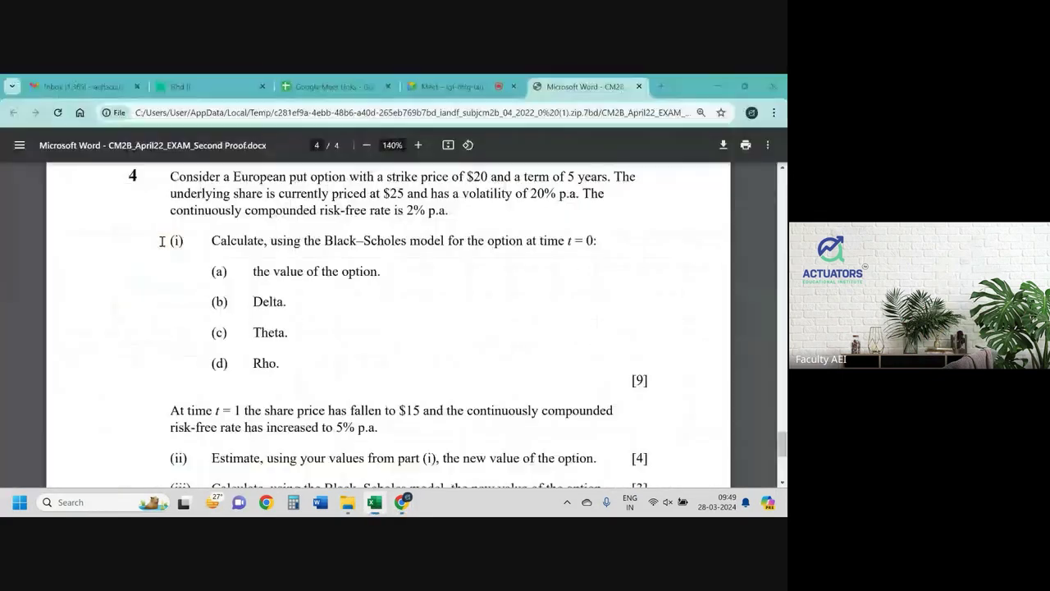
key("alt+Tab")
key("Up")
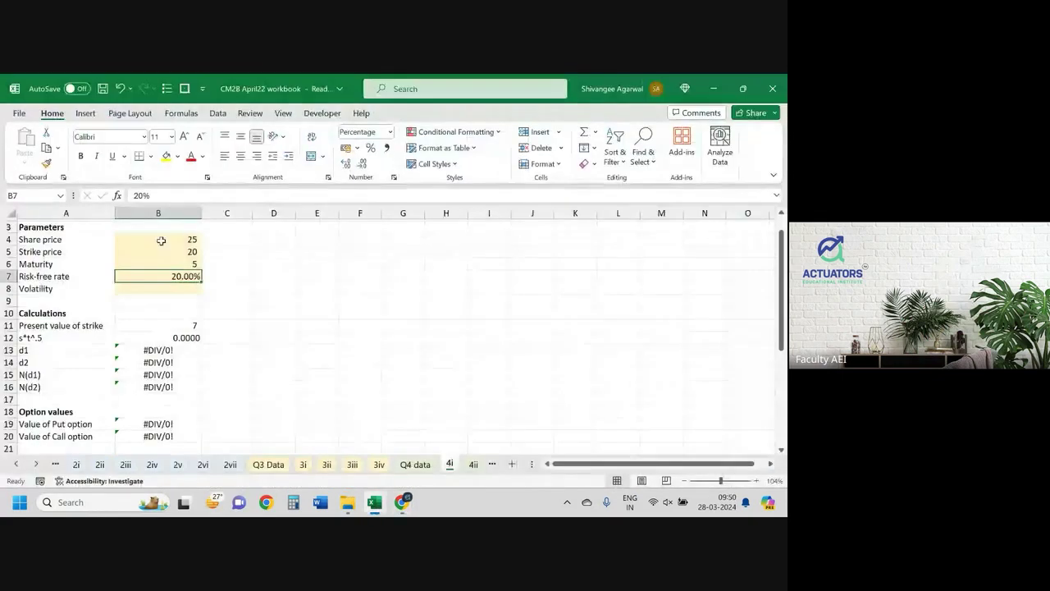
type("2%")
key("Return")
type("2%0")
key("Return")
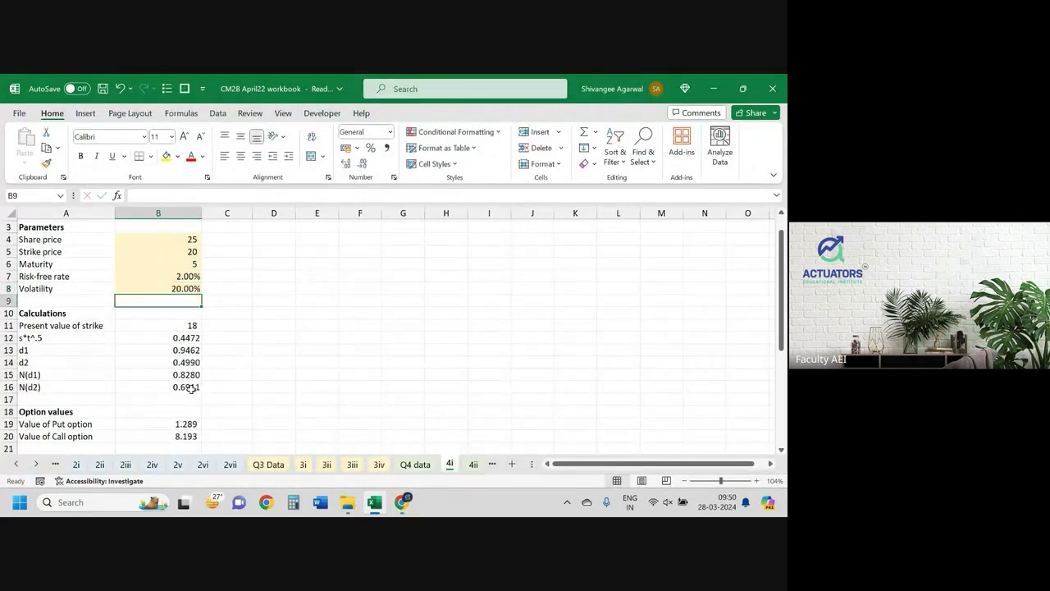
scroll(190, 389, "down", 2)
scroll(190, 387, "down", 1)
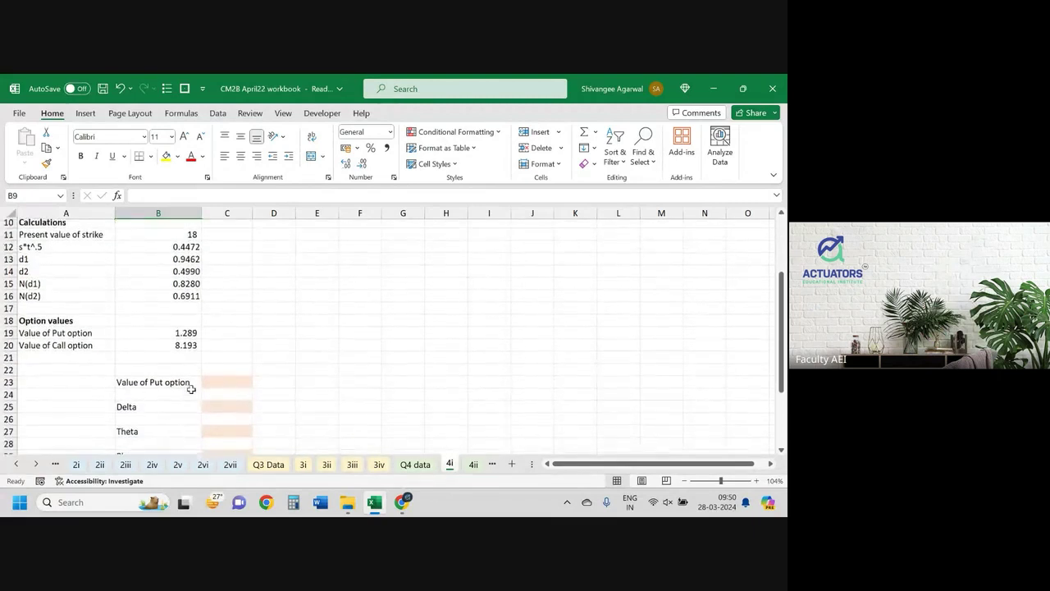
Copy the orange shading onto the put value cell with Format Painter.
left_click(175, 326)
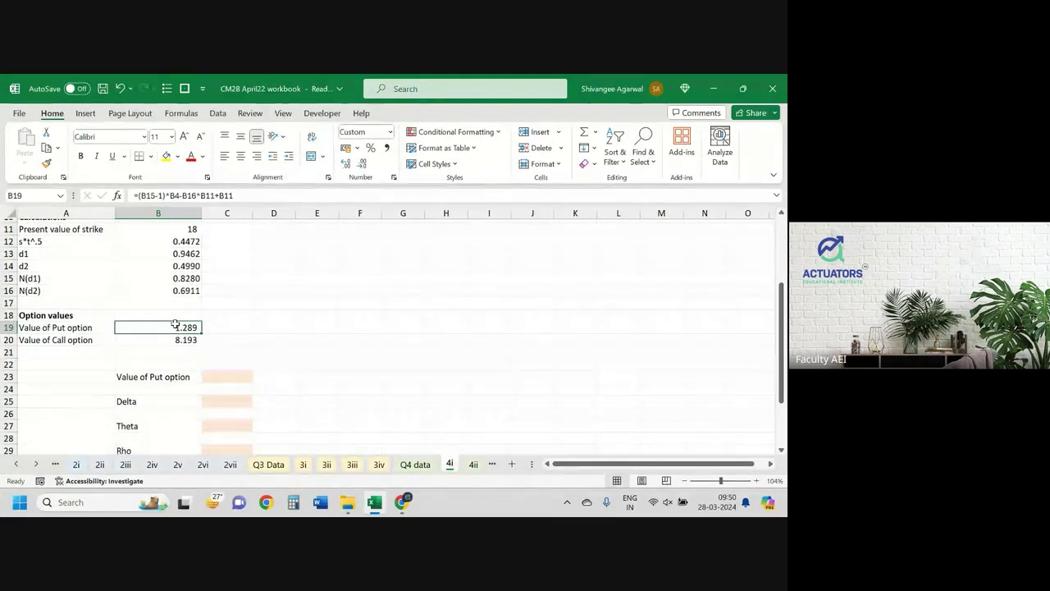
left_click(232, 375)
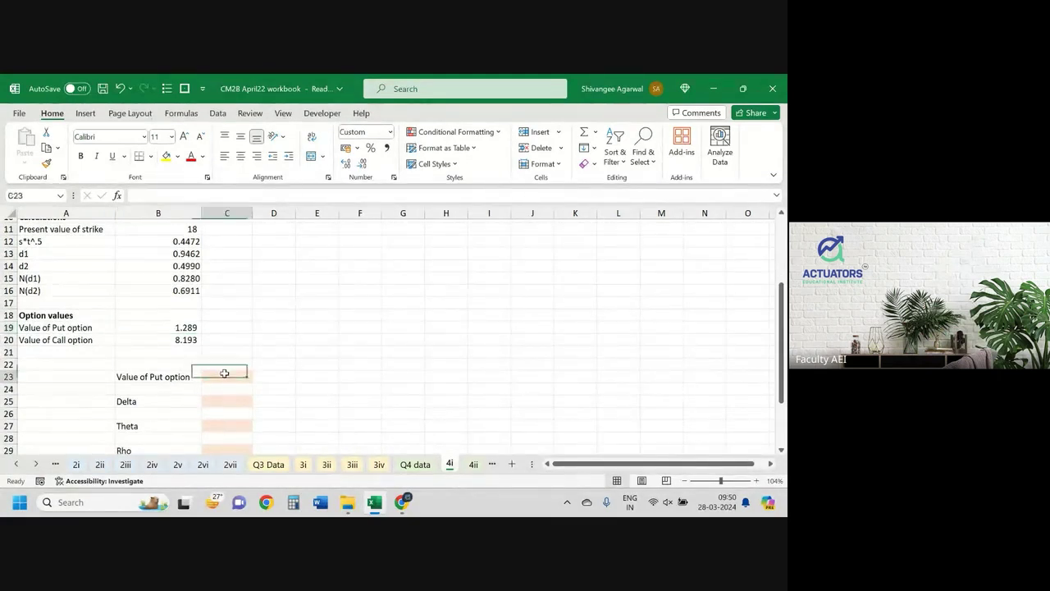
left_click(46, 162)
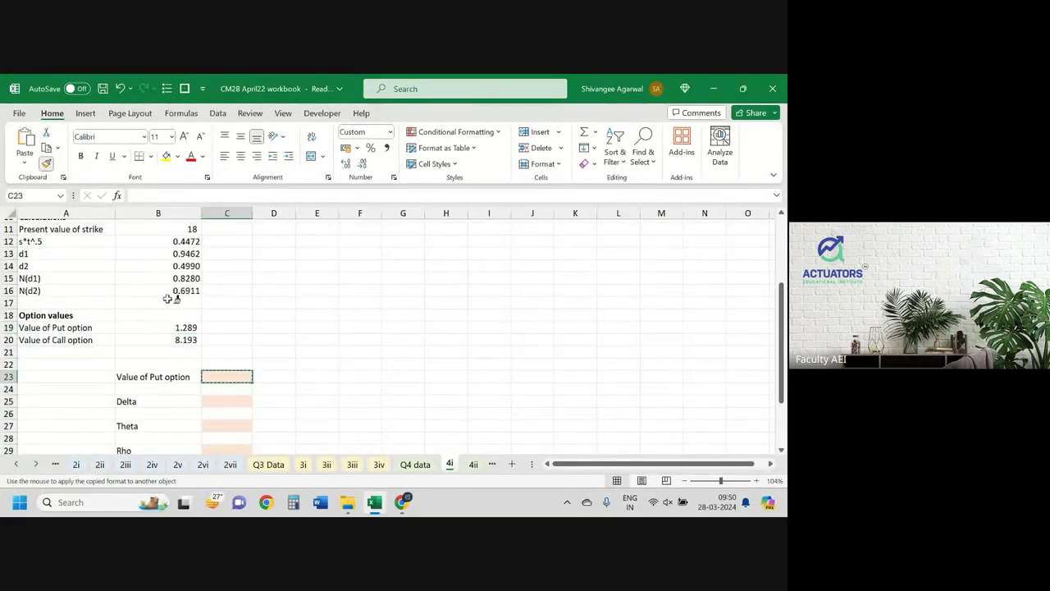
left_click(165, 326)
left_click(302, 312)
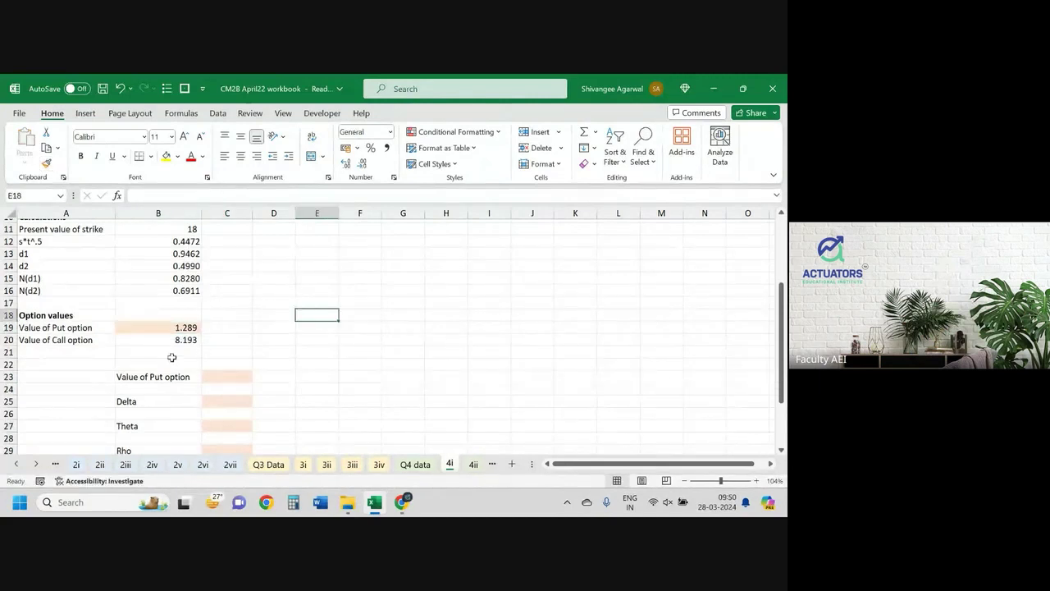
Delete the duplicate put value rows 23–24.
left_click(10, 376)
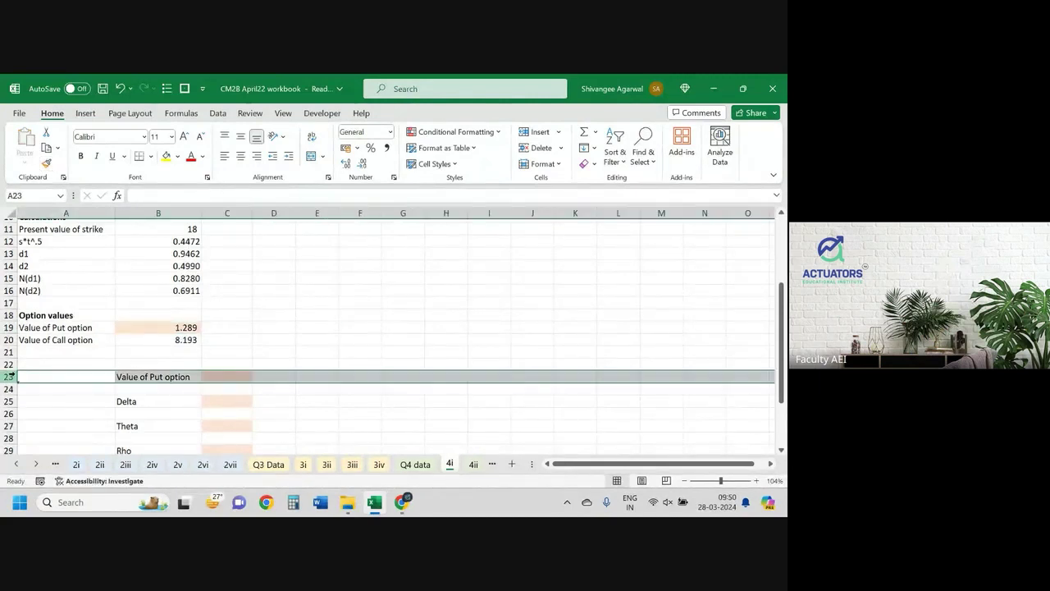
key("ctrl+minus")
key("ctrl+minus")
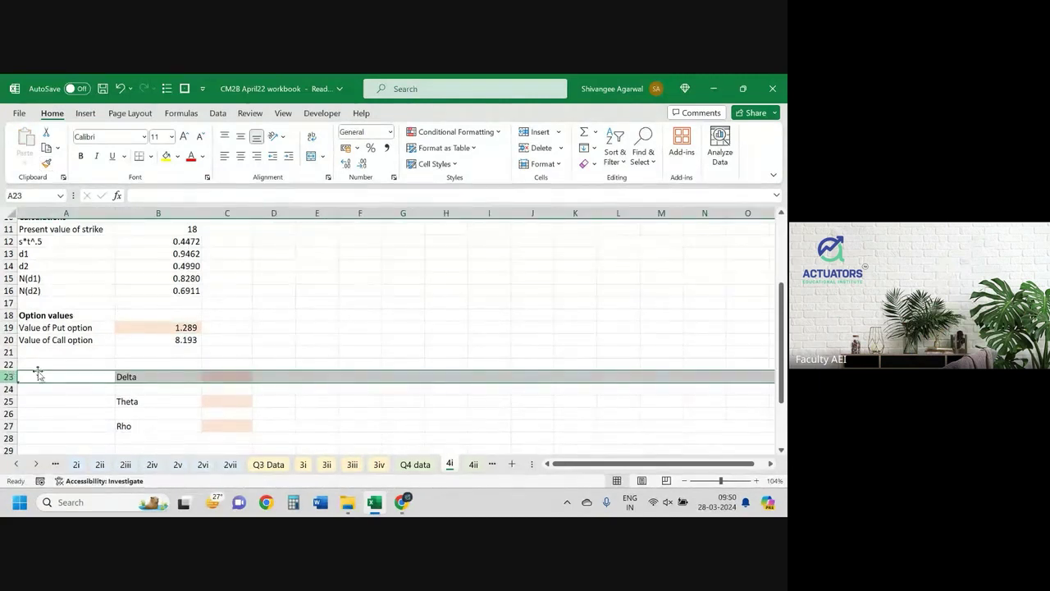
left_click(173, 389)
scroll(174, 389, "down", 1)
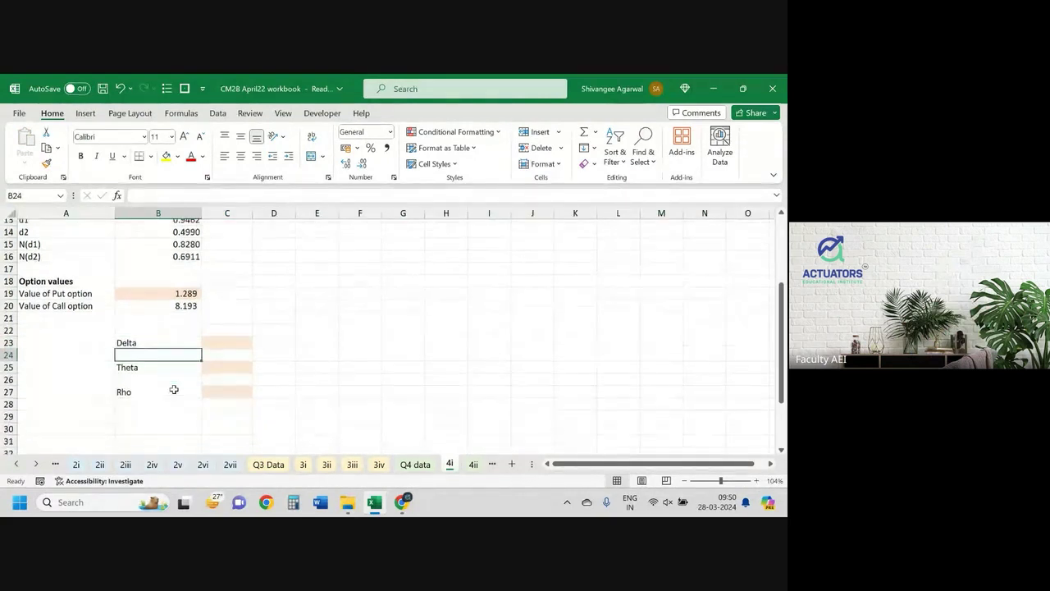
Delete the empty cells beside Delta, Theta and Rho, shifting the labels left into column A.
left_click_drag(79, 314, 81, 391)
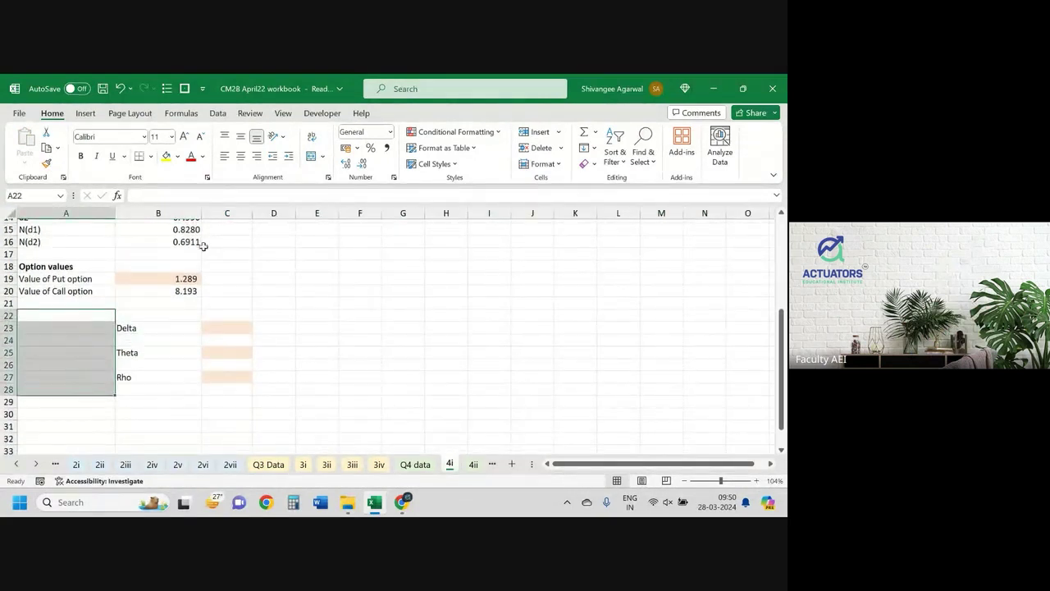
key("ctrl+minus")
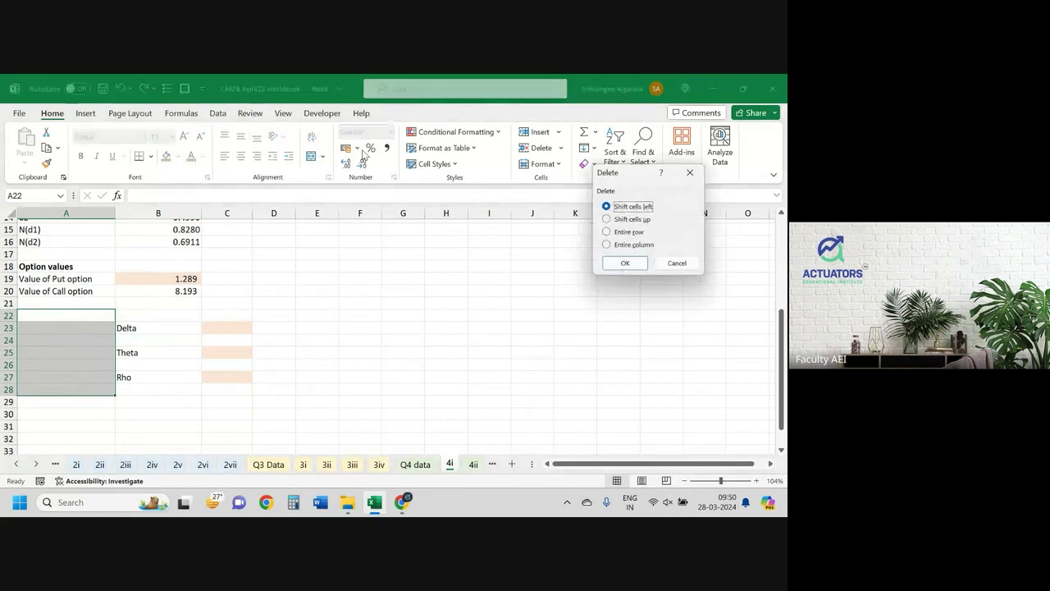
key("Down")
key("Down")
key("Up")
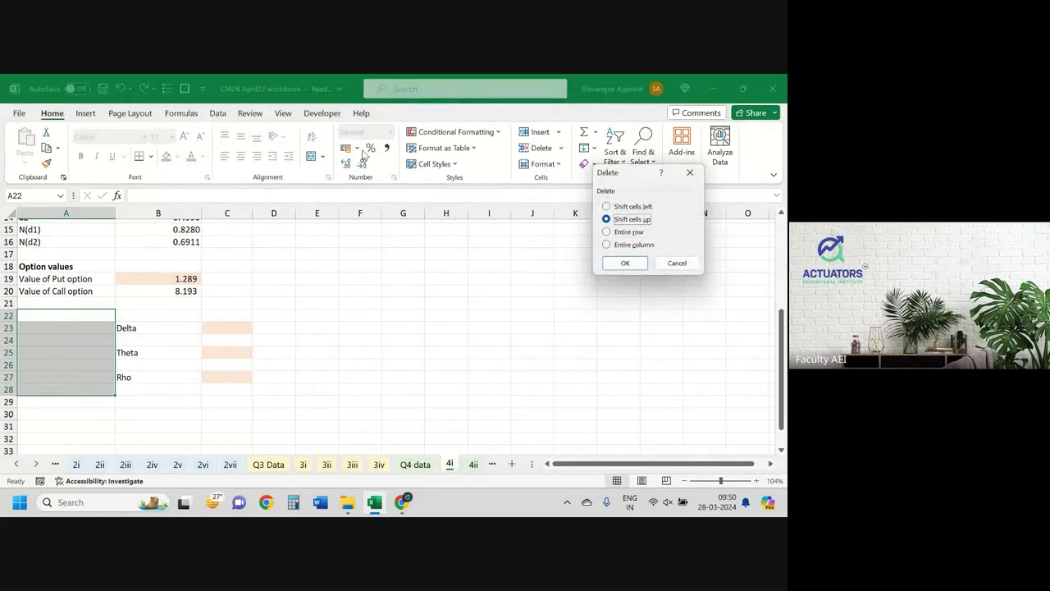
key("Up")
key("Up")
key("Up")
key("Up")
key("Up")
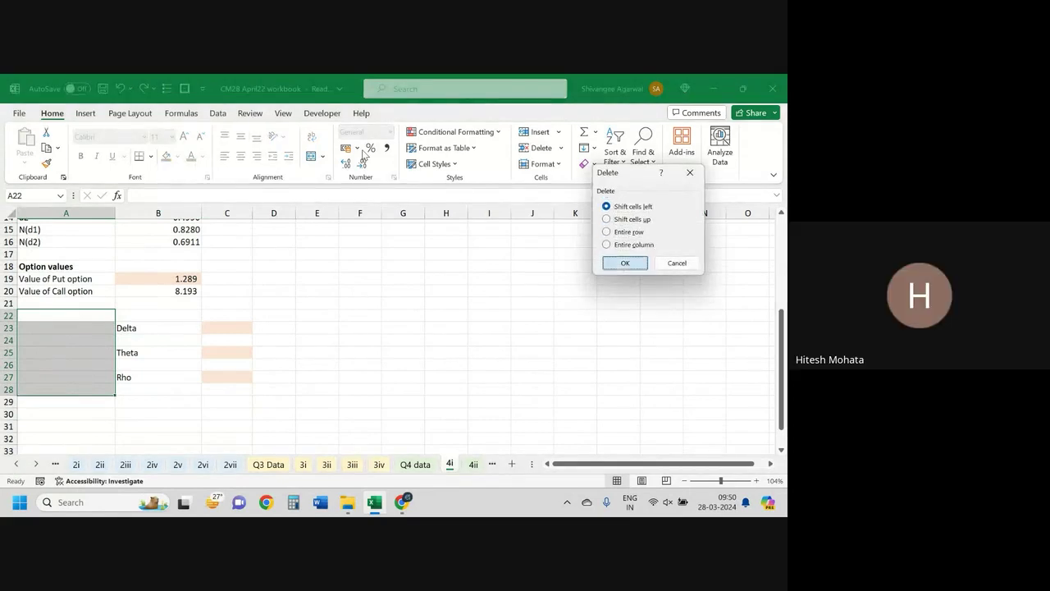
key("Return")
key("Down")
key("Up")
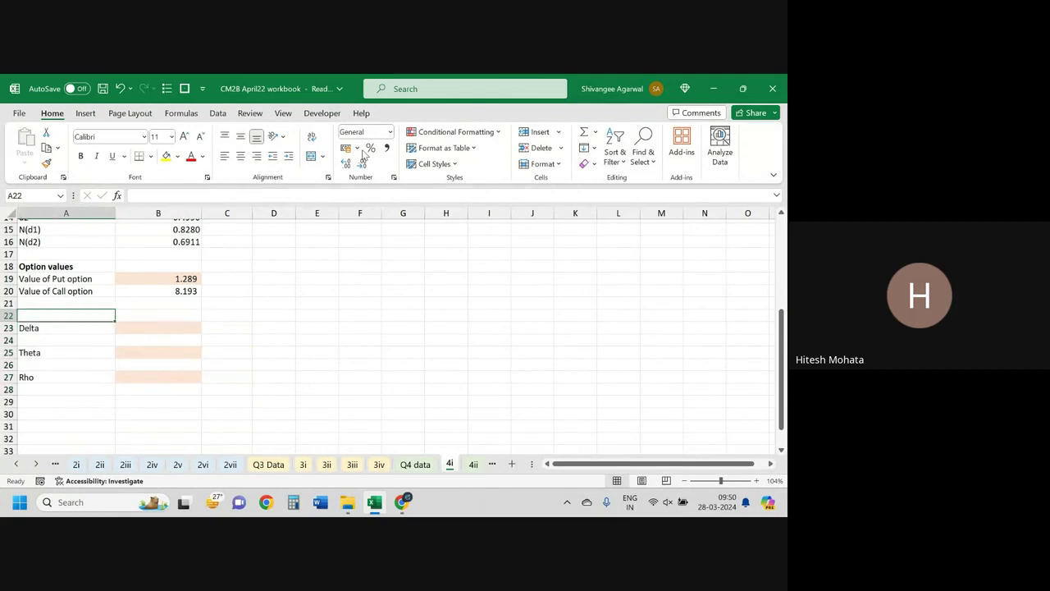
Delete the blank row 22 above Delta and check the call value formula.
key("shift+space")
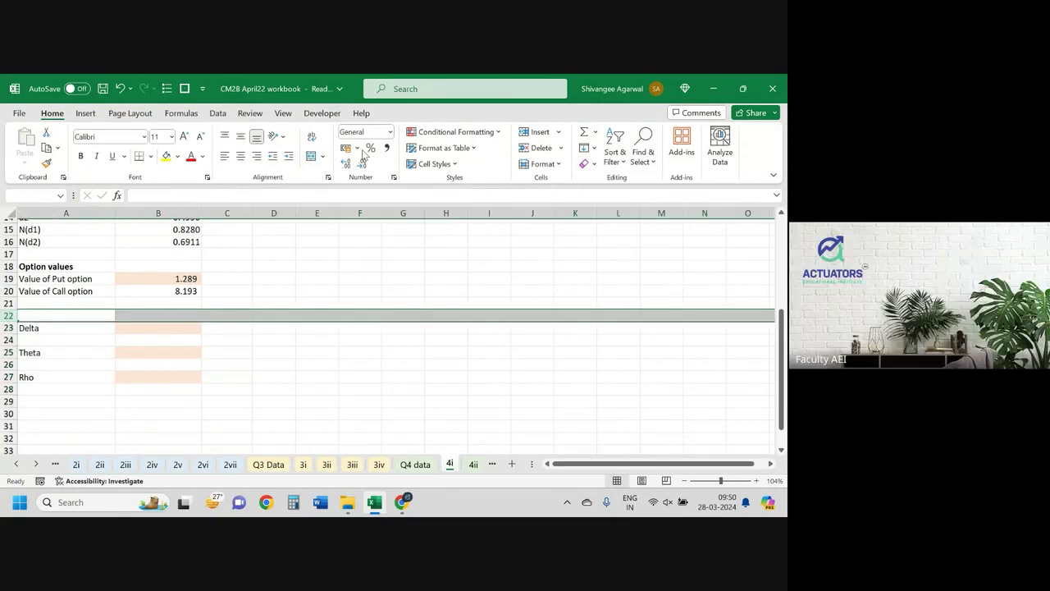
key("ctrl+minus")
key("Up")
key("Right")
key("Right")
key("Up")
key("Left")
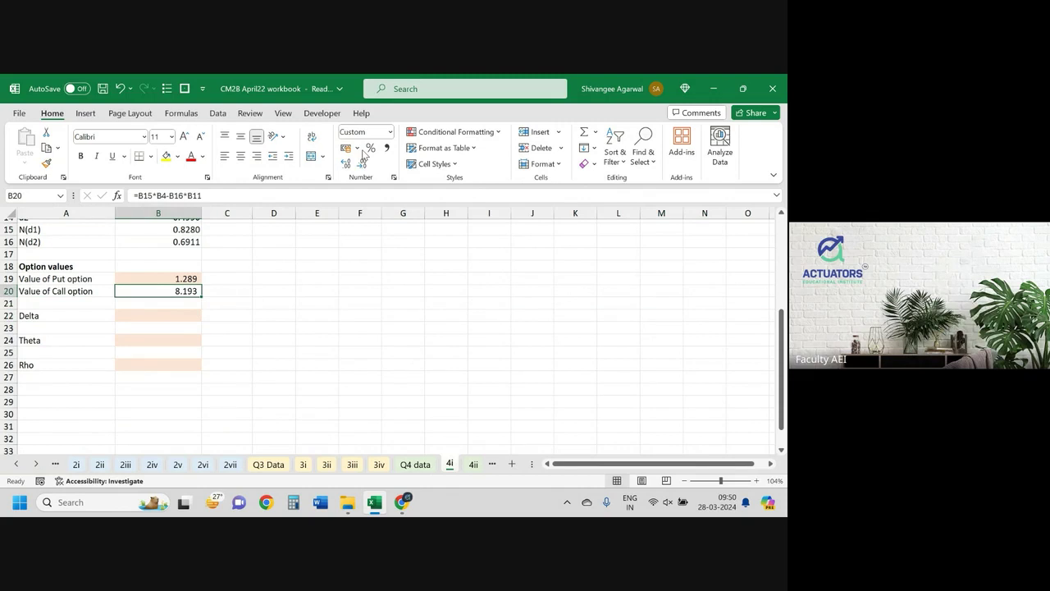
Enter =B15-1 in B22 so the put Delta shows -0.172.
left_click(149, 317)
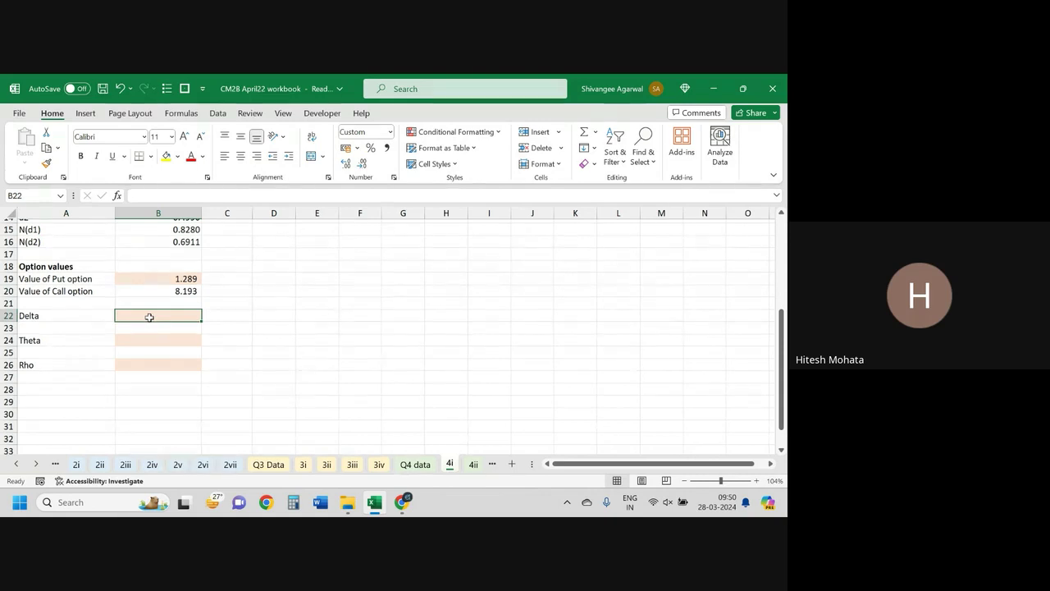
type("=")
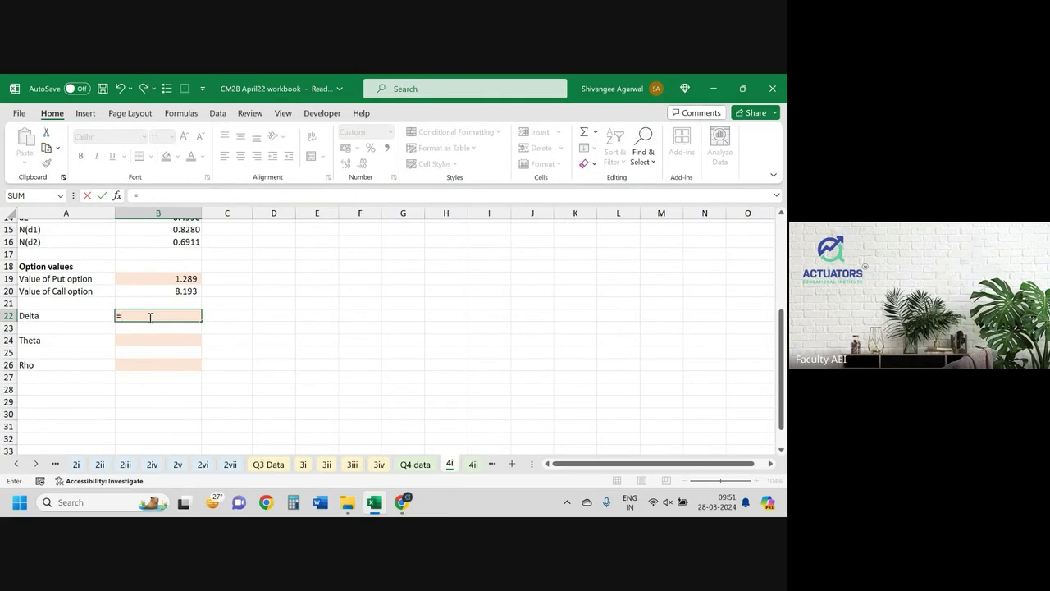
scroll(159, 265, "up", 1)
left_click(191, 237)
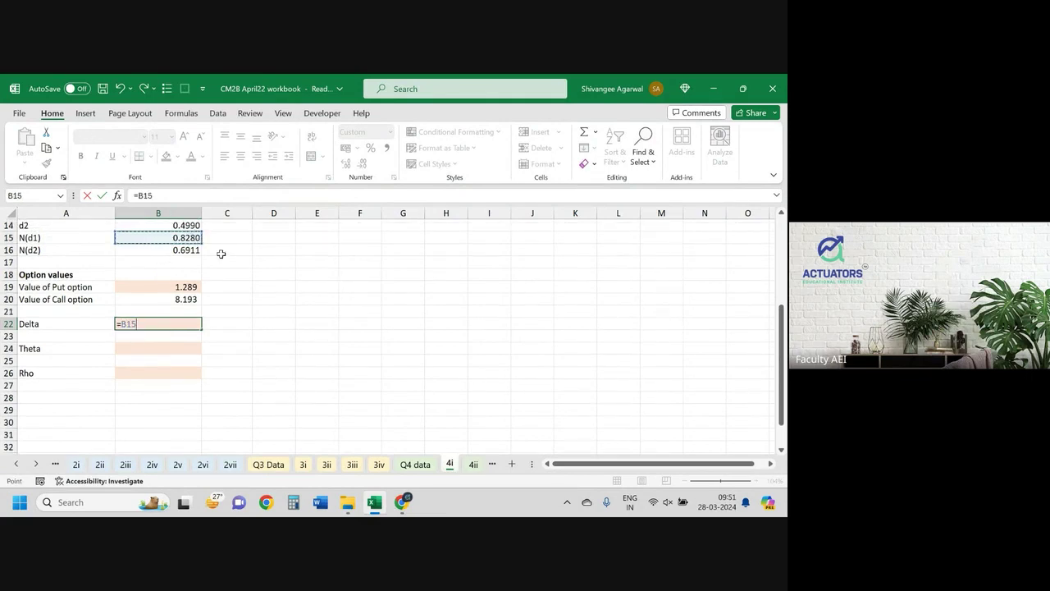
type("-1")
key("Return")
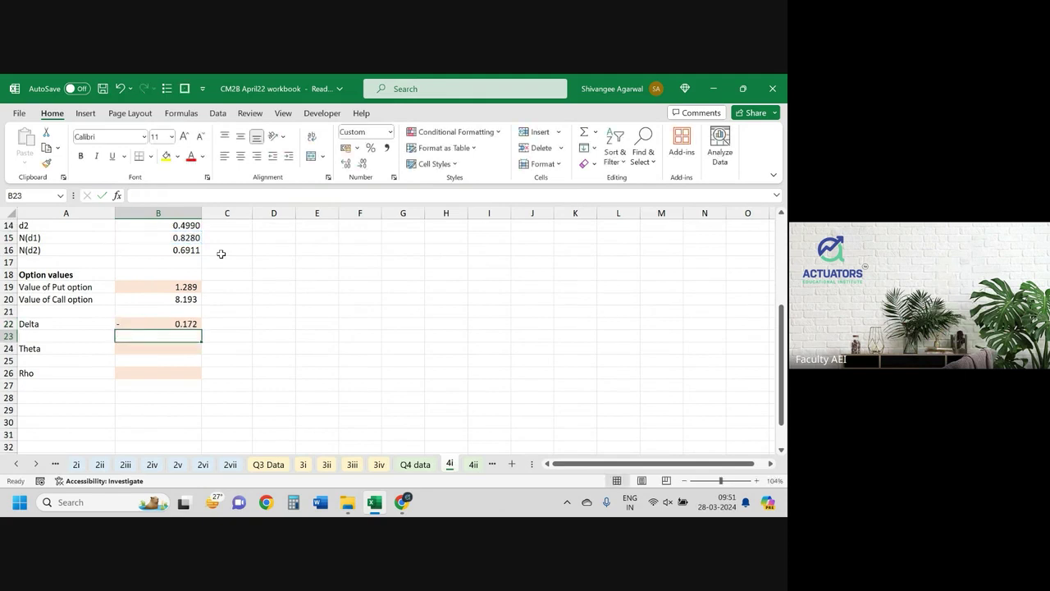
key("Up")
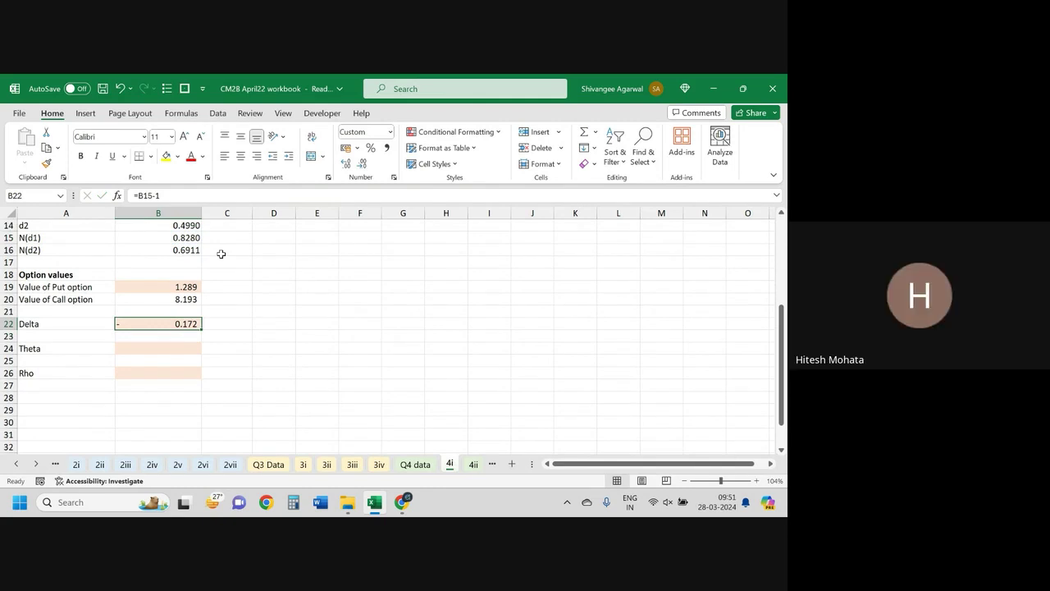
key("Down")
key("Down")
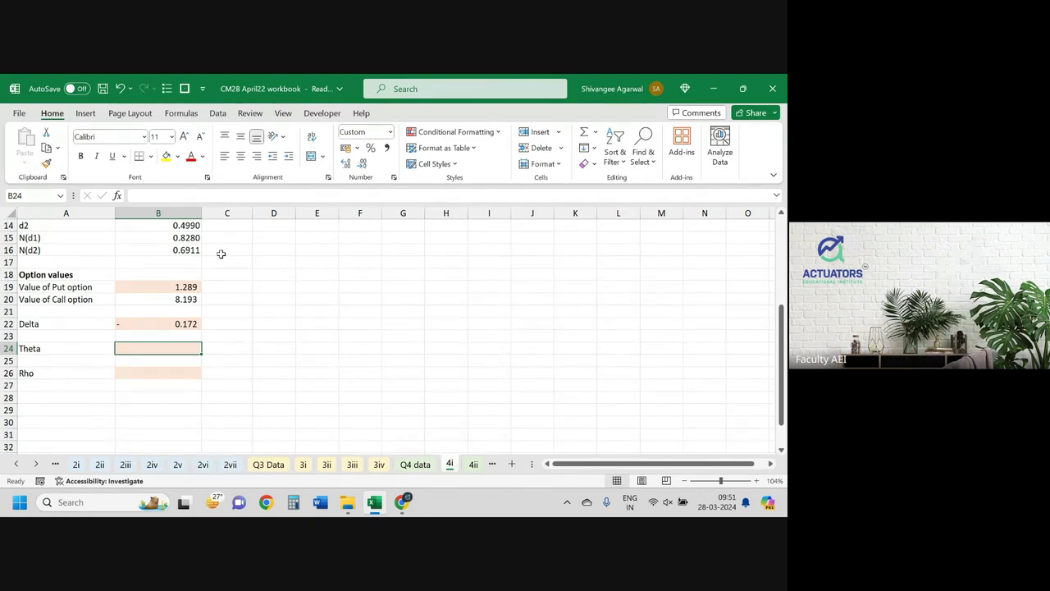
scroll(221, 253, "up", 2)
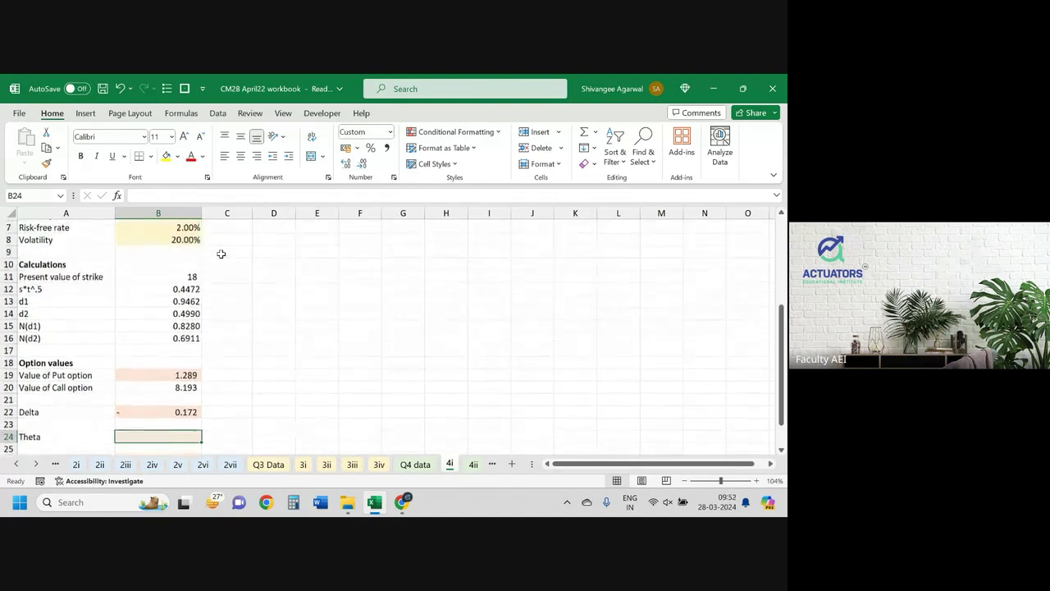
Copy the calculator values in B4:B20.
scroll(221, 254, "up", 2)
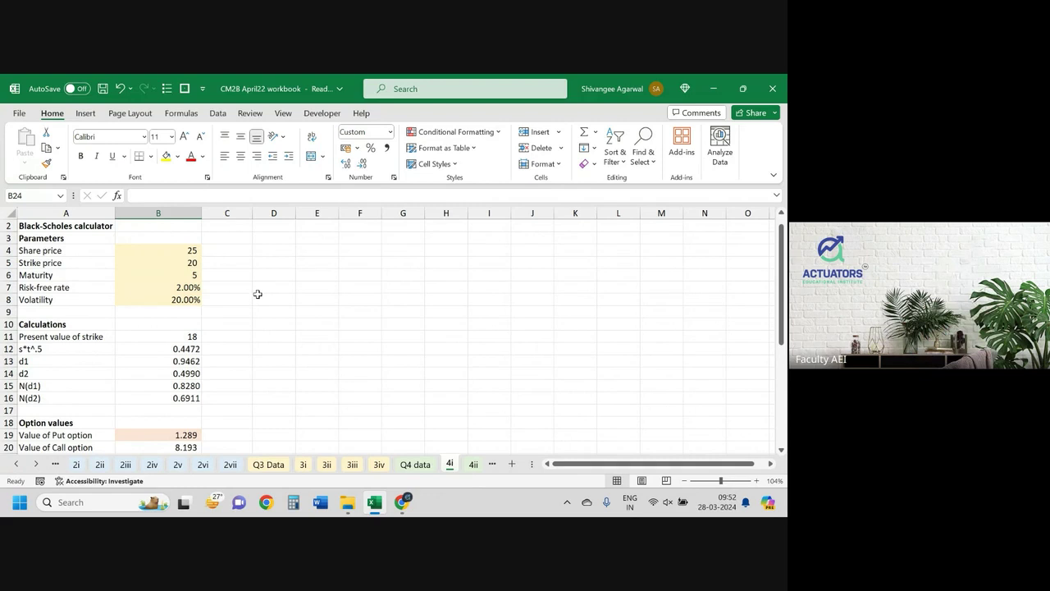
scroll(350, 322, "down", 1)
scroll(349, 321, "up", 1)
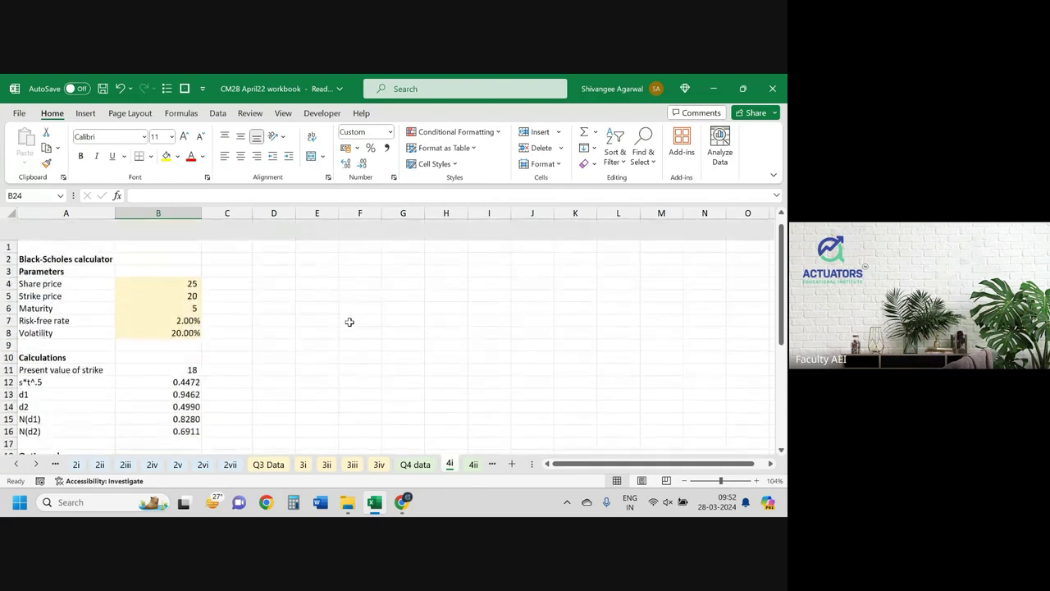
scroll(350, 321, "down", 2)
scroll(350, 321, "down", 3)
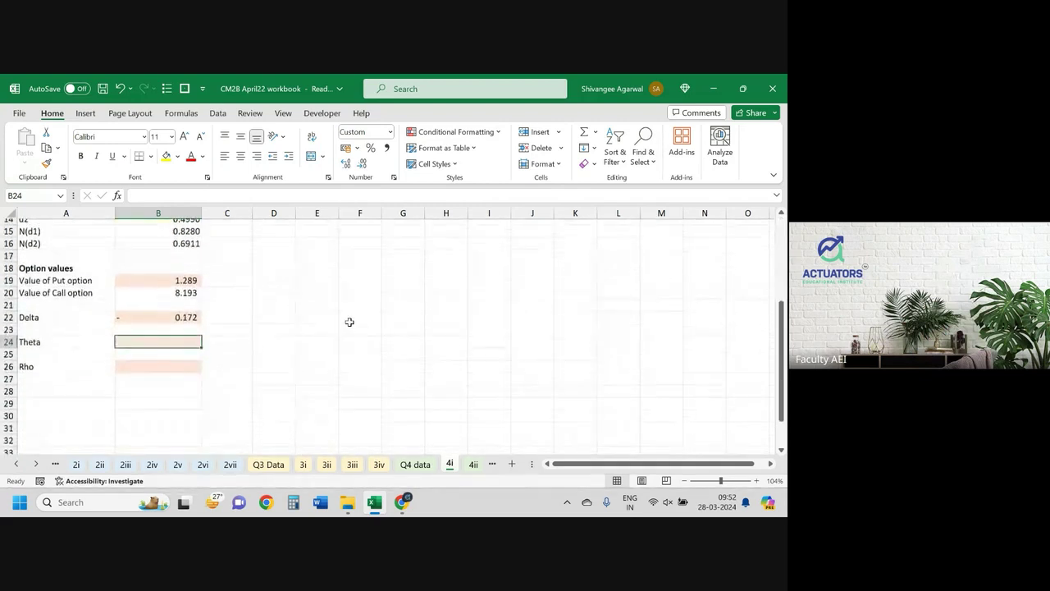
scroll(350, 321, "up", 1)
scroll(350, 321, "up", 3)
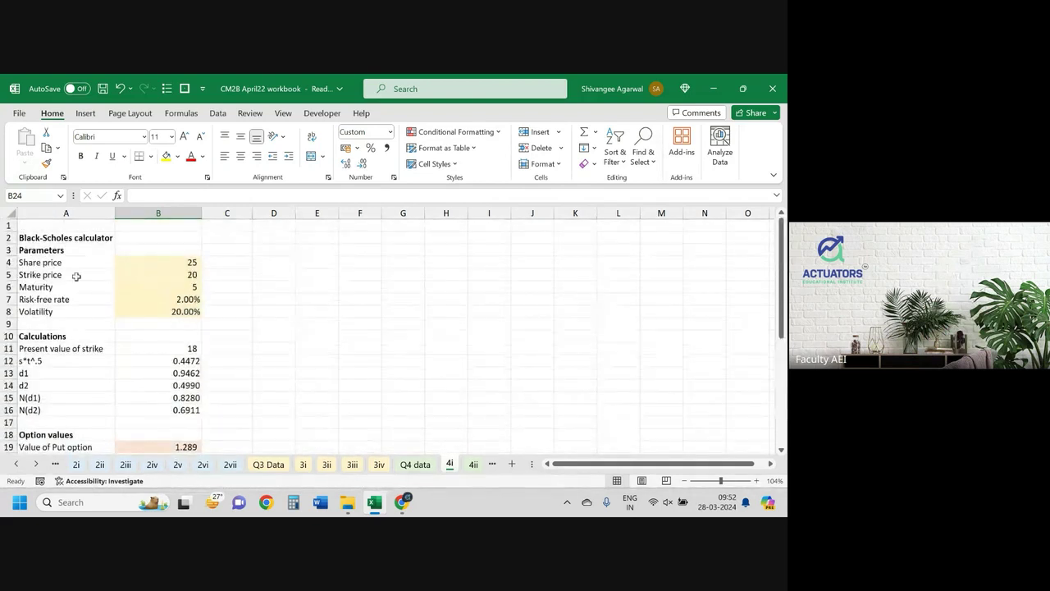
mouse_move(47, 261)
left_mouse_down()
mouse_move(172, 422)
mouse_move(168, 454)
mouse_move(166, 397)
left_mouse_up()
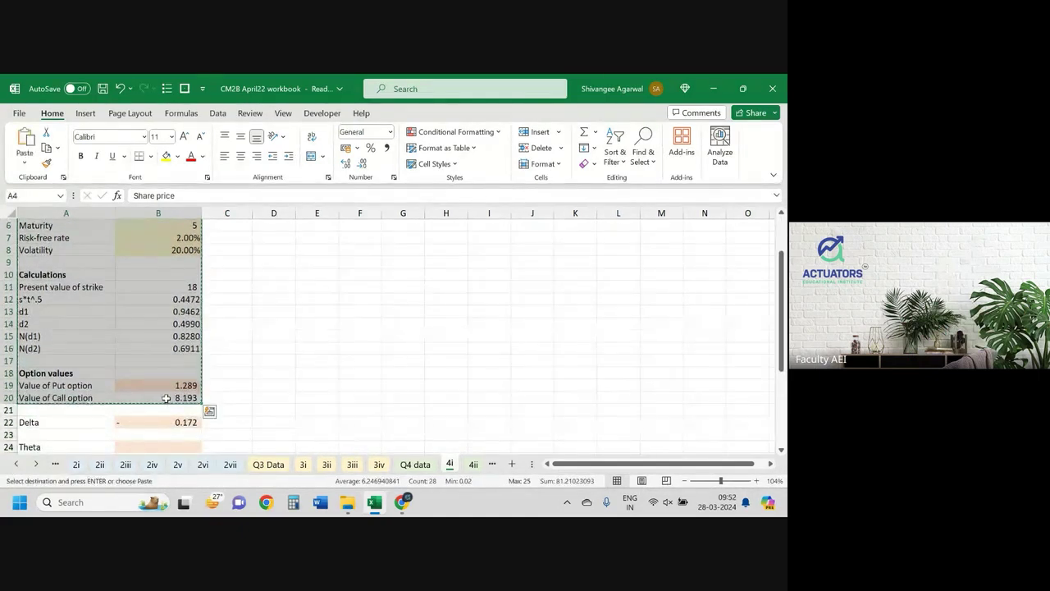
scroll(168, 361, "up", 1)
scroll(171, 329, "up", 1)
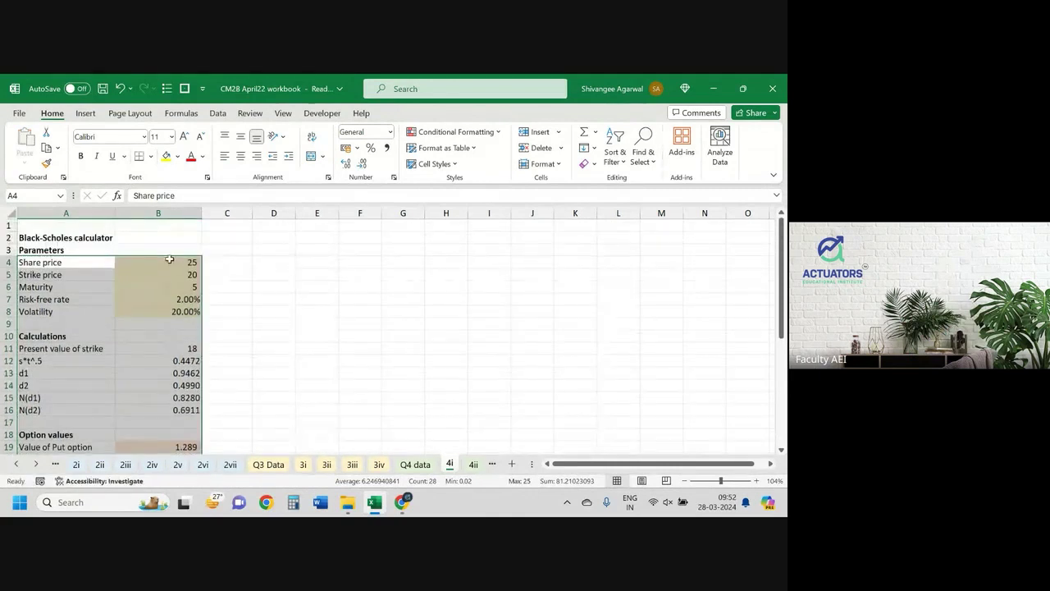
mouse_move(169, 262)
left_mouse_down()
mouse_move(159, 395)
mouse_move(159, 385)
left_mouse_up()
key("ctrl+c")
Paste the values into C4, D4 and E4, then autofit columns C to E.
scroll(164, 378, "up", 2)
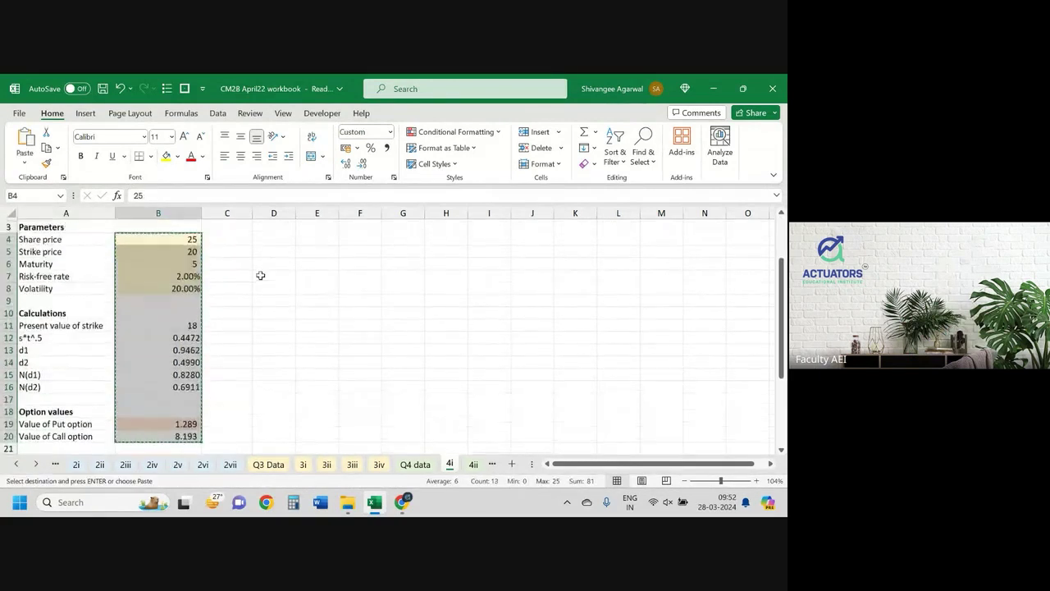
left_click(227, 241)
key("ctrl+v")
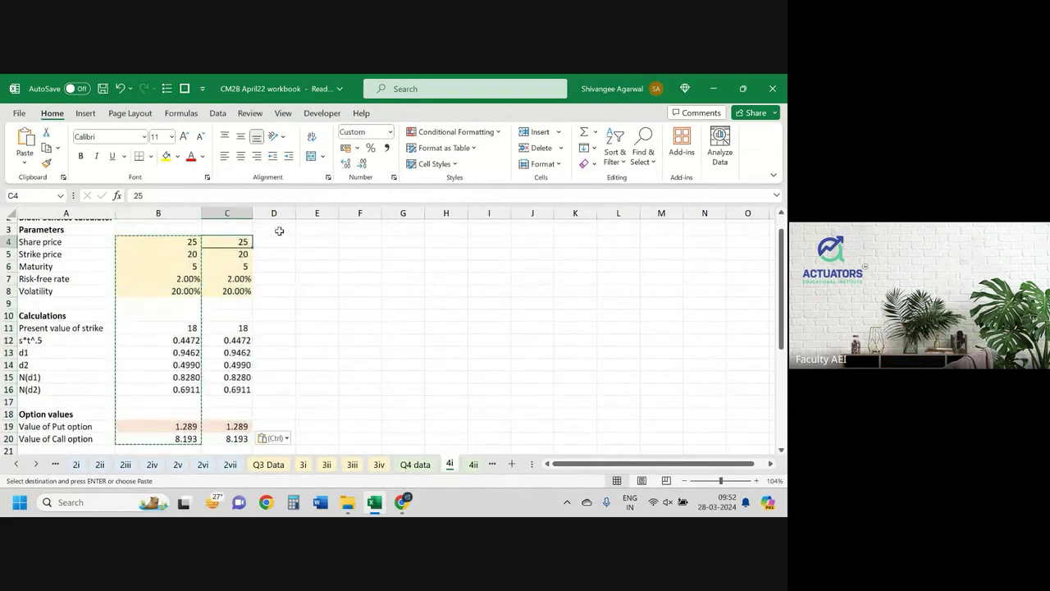
left_click(276, 242)
key("ctrl+v")
left_click(335, 240)
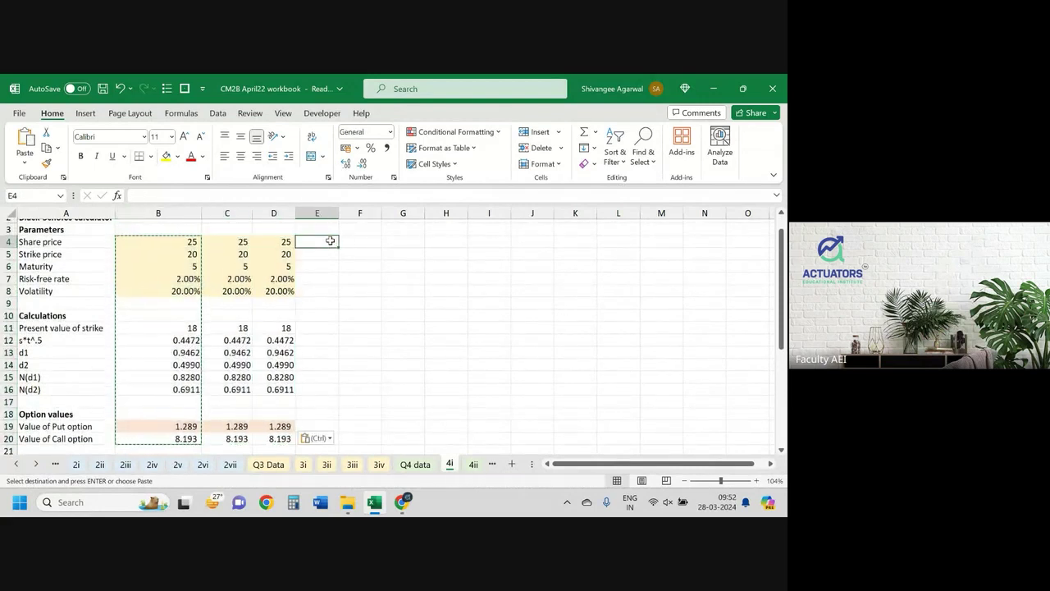
key("ctrl+v")
left_click(421, 301)
key("Escape")
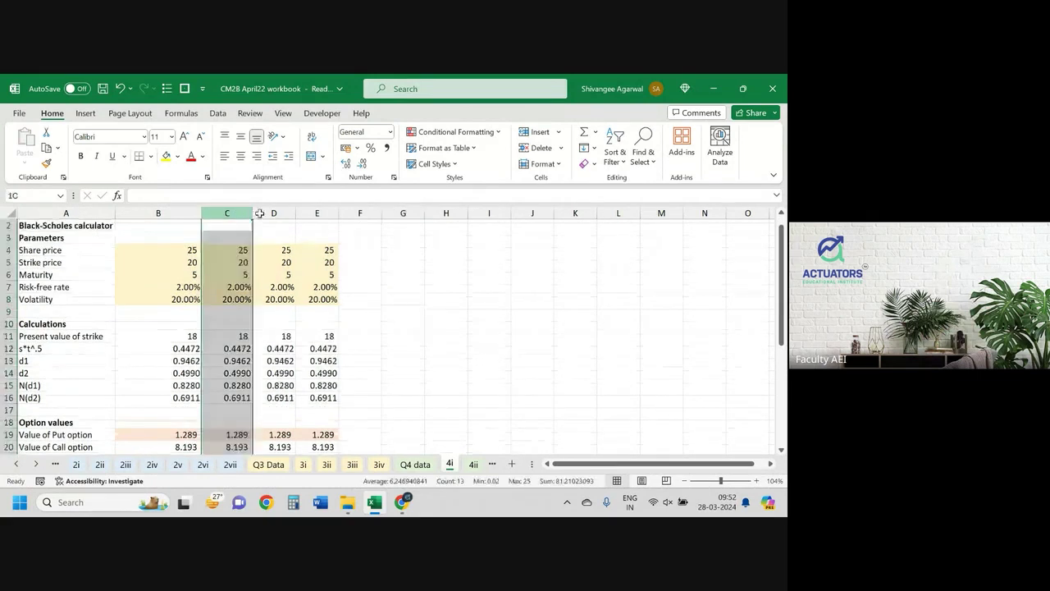
left_click_drag(234, 212, 350, 212)
left_click(308, 287)
Remove the fill colour from the put values in C19:E19.
scroll(308, 288, "down", 1)
scroll(308, 288, "down", 2)
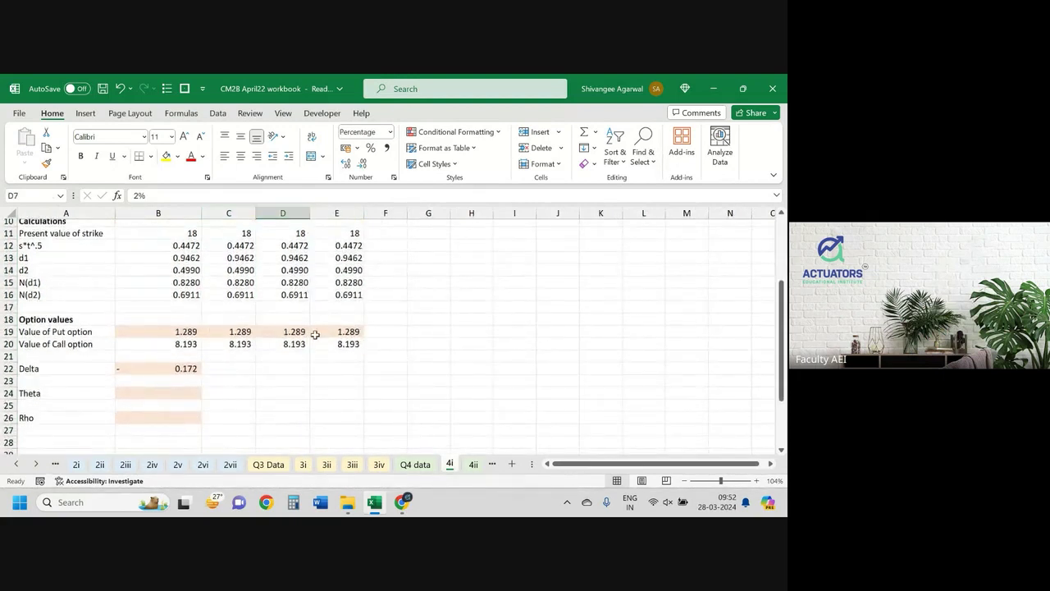
left_click_drag(233, 332, 343, 331)
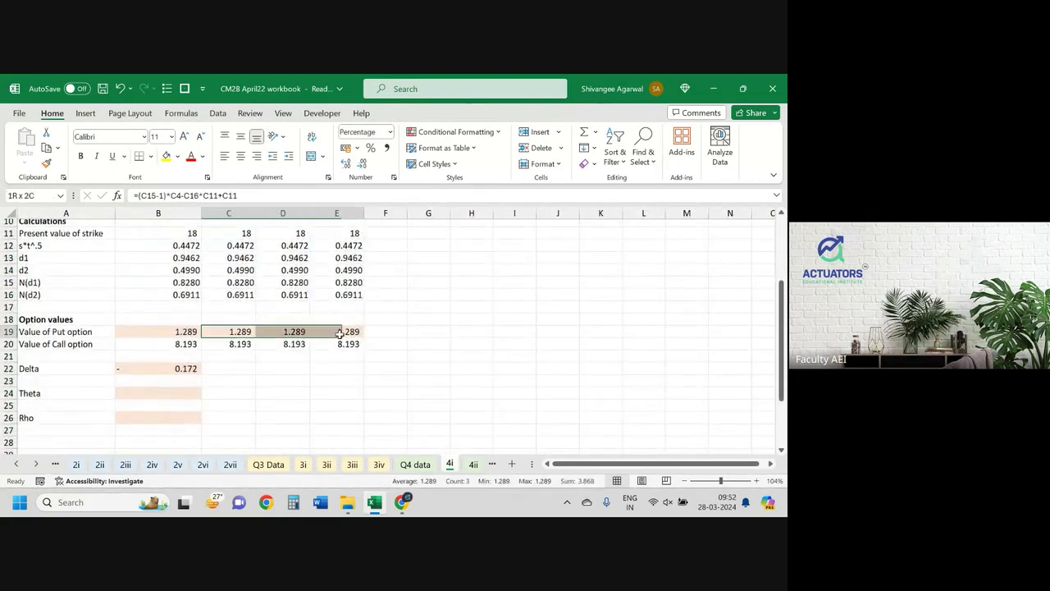
left_click(177, 156)
left_click(197, 292)
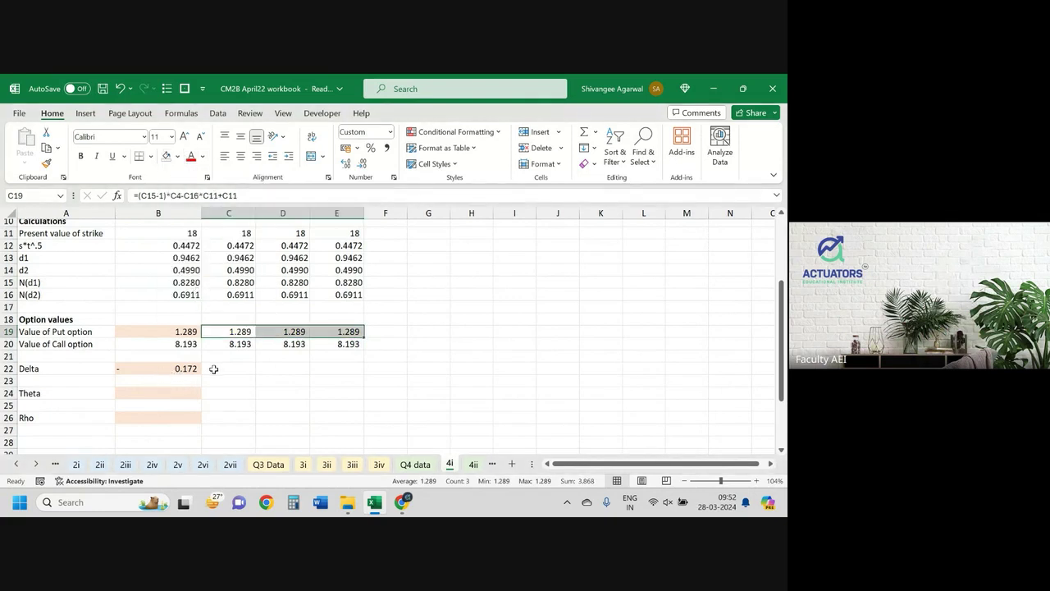
Clear the Delta value from B22.
left_click(181, 369)
key("Delete")
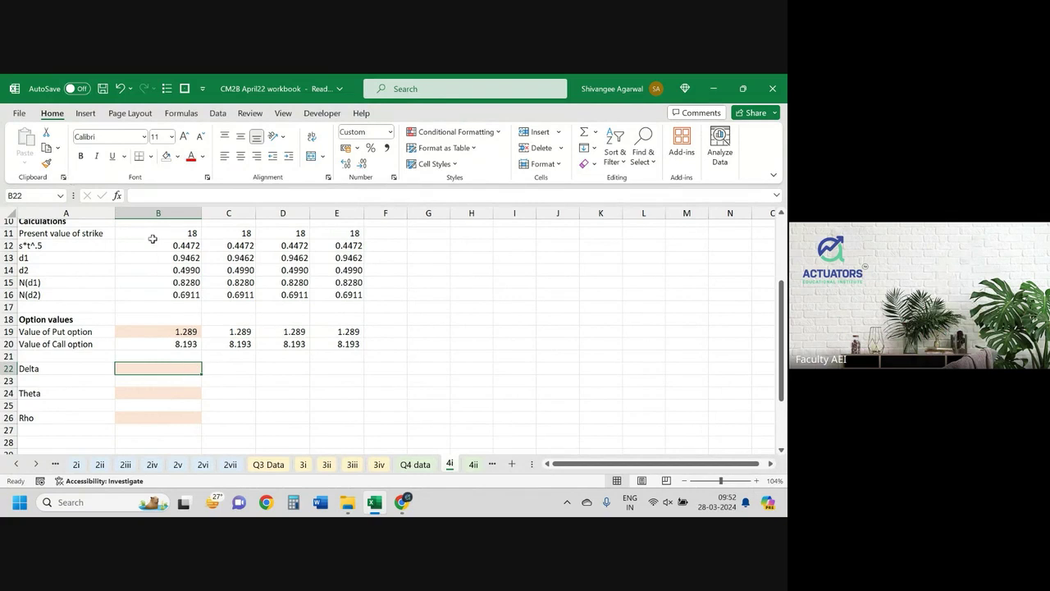
key("Right")
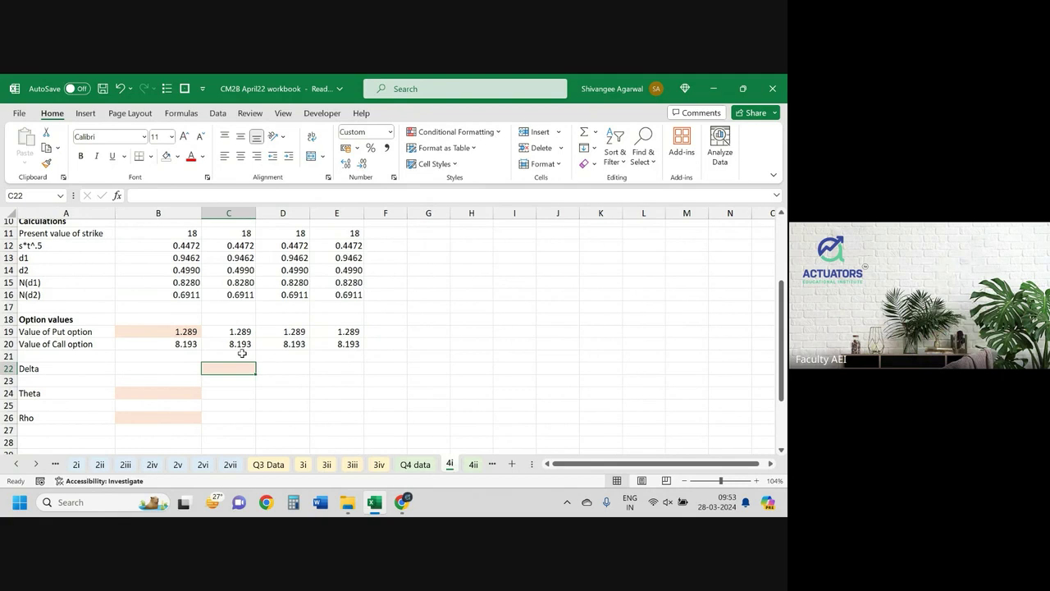
Change column C's share price in C4 to 26.
scroll(242, 353, "up", 3)
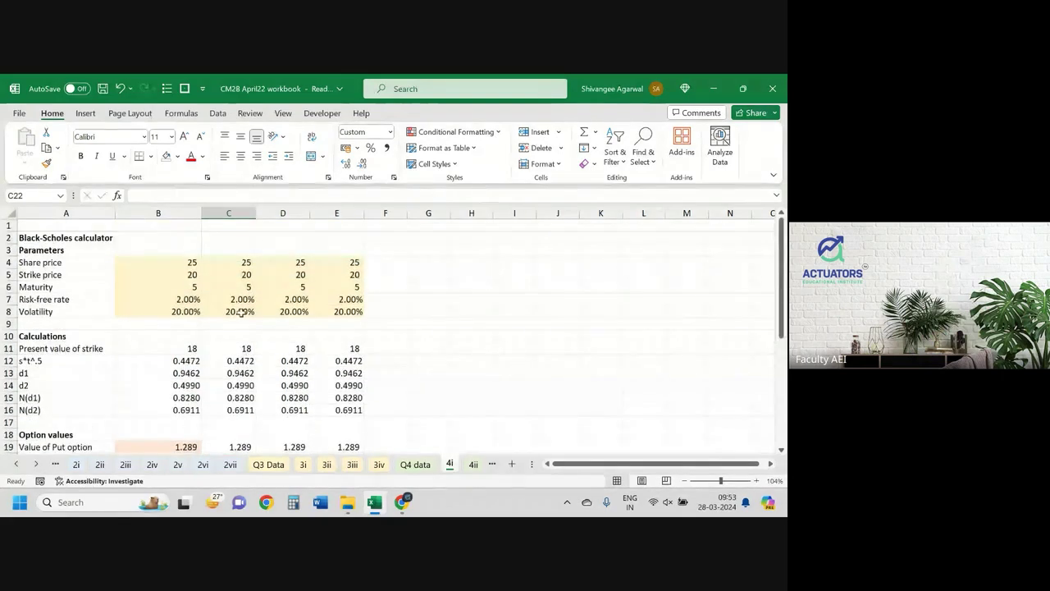
left_click(232, 261)
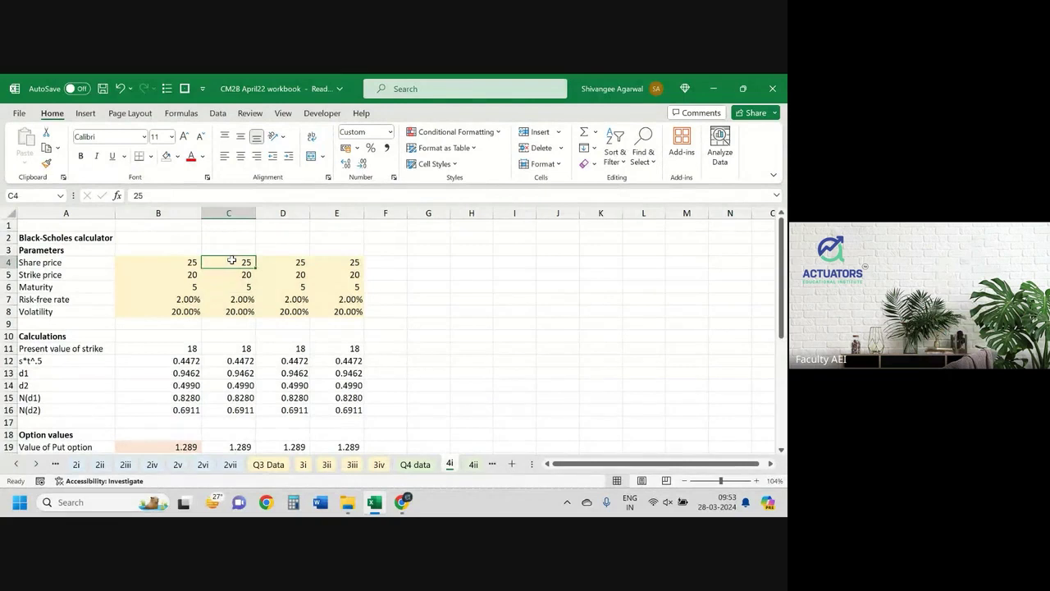
type("26")
key("Return")
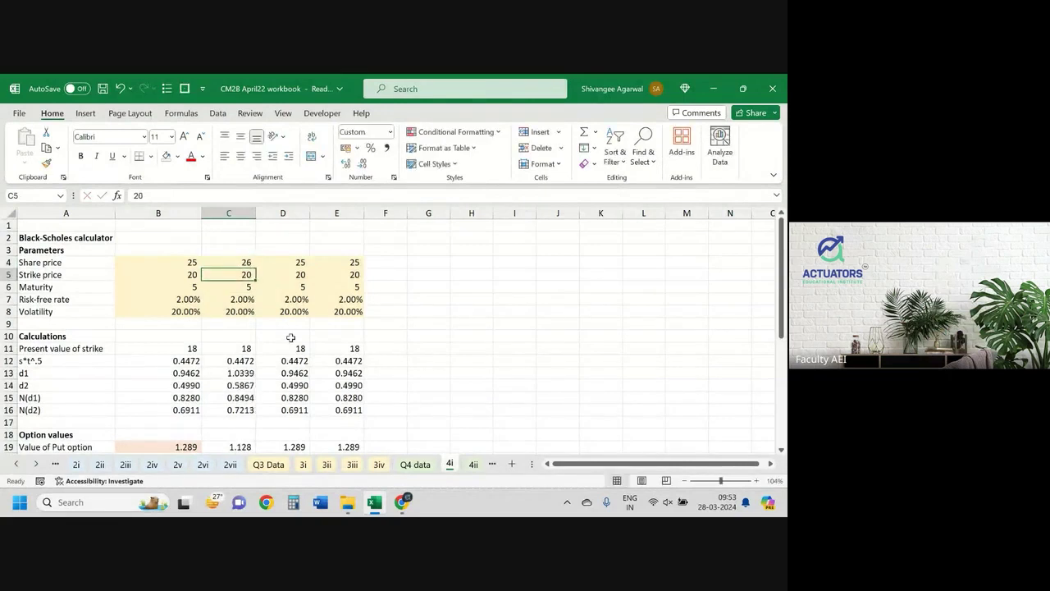
Enter =(C19-B19)/(C4-B4) in C22 to estimate Delta as -0.161.
scroll(286, 342, "down", 2)
left_click(225, 391)
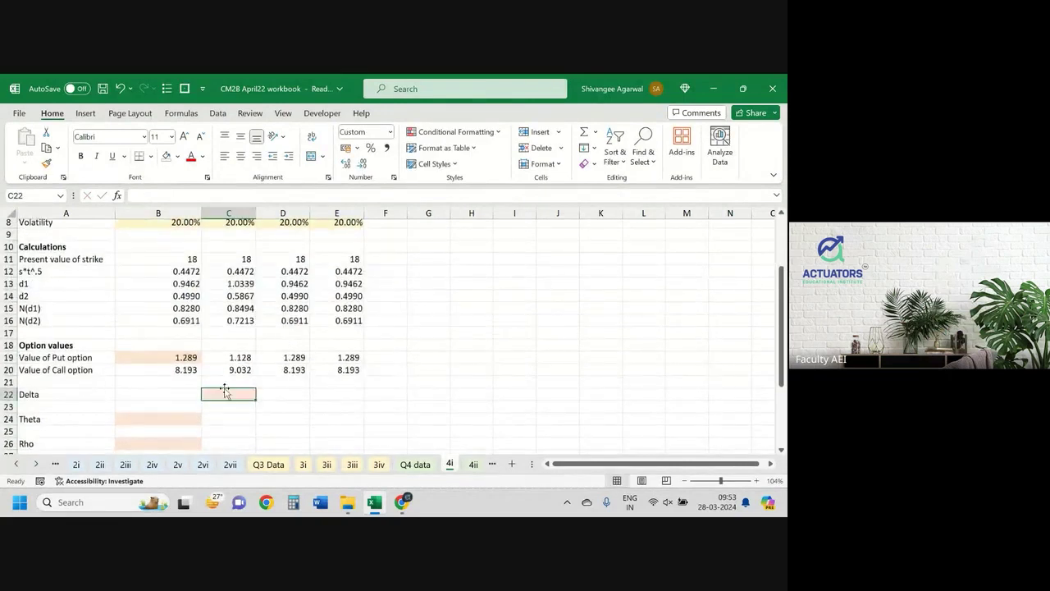
type("=(")
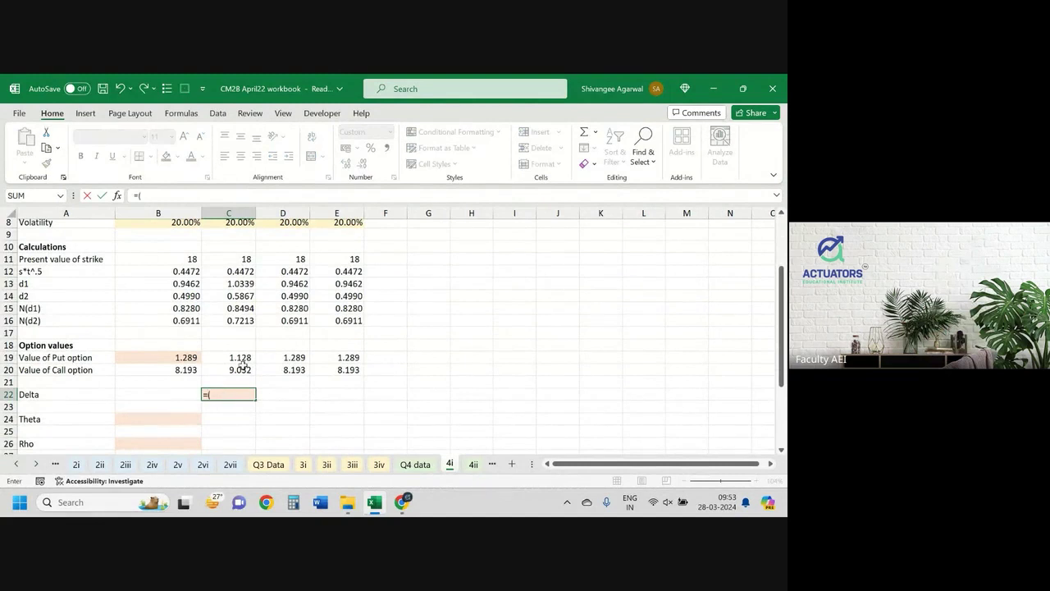
left_click(236, 358)
type("-")
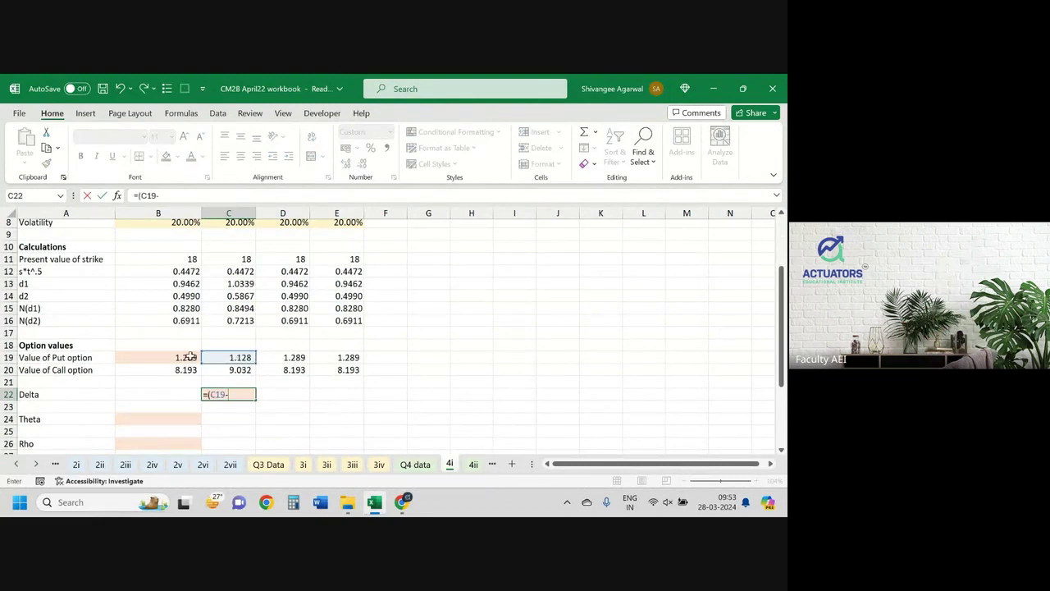
left_click(183, 357)
type(")/(")
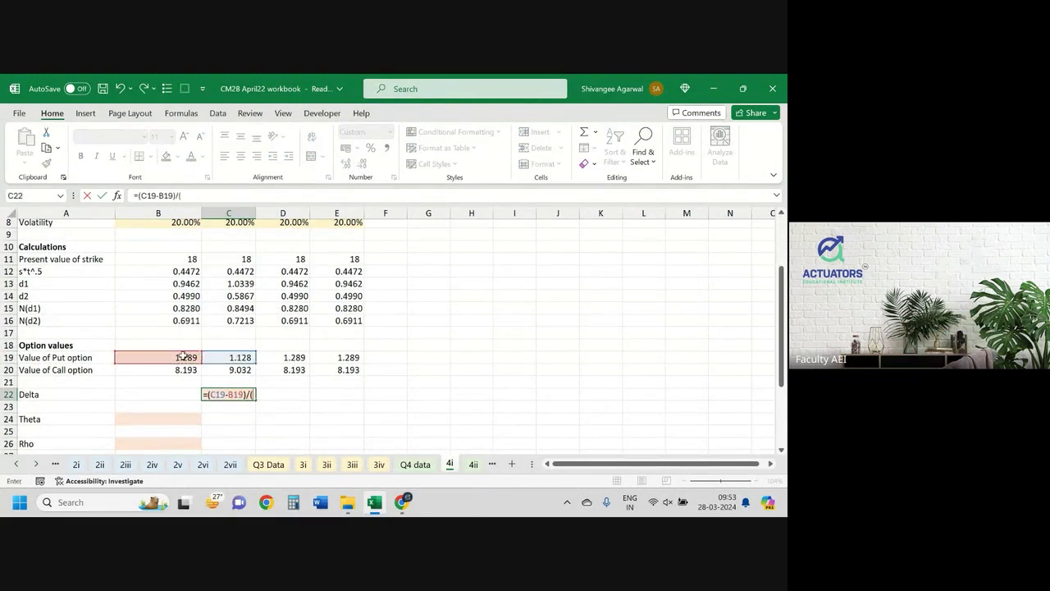
scroll(184, 357, "up", 3)
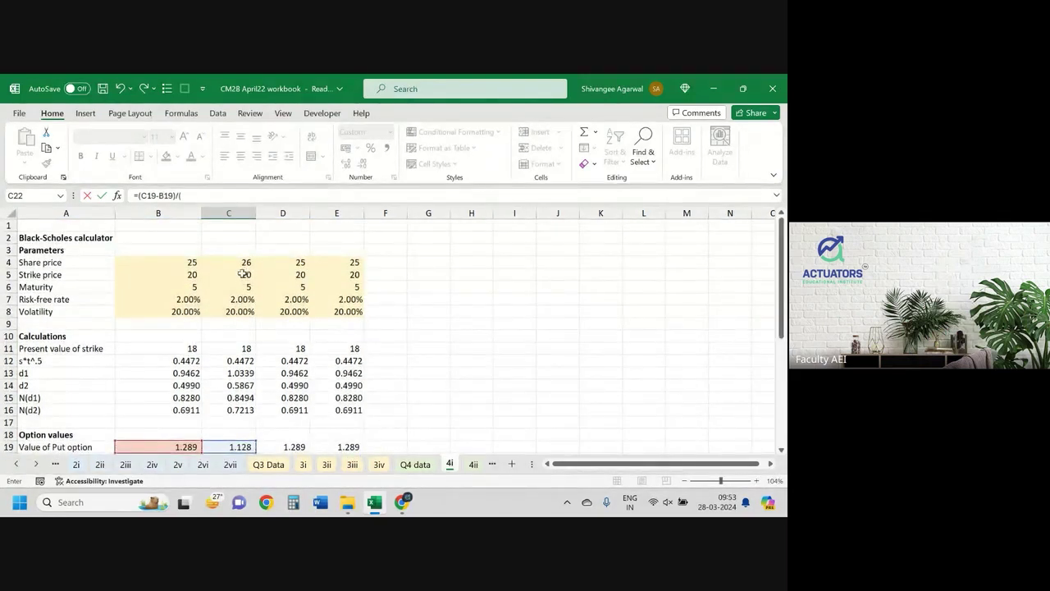
left_click(241, 264)
type("-")
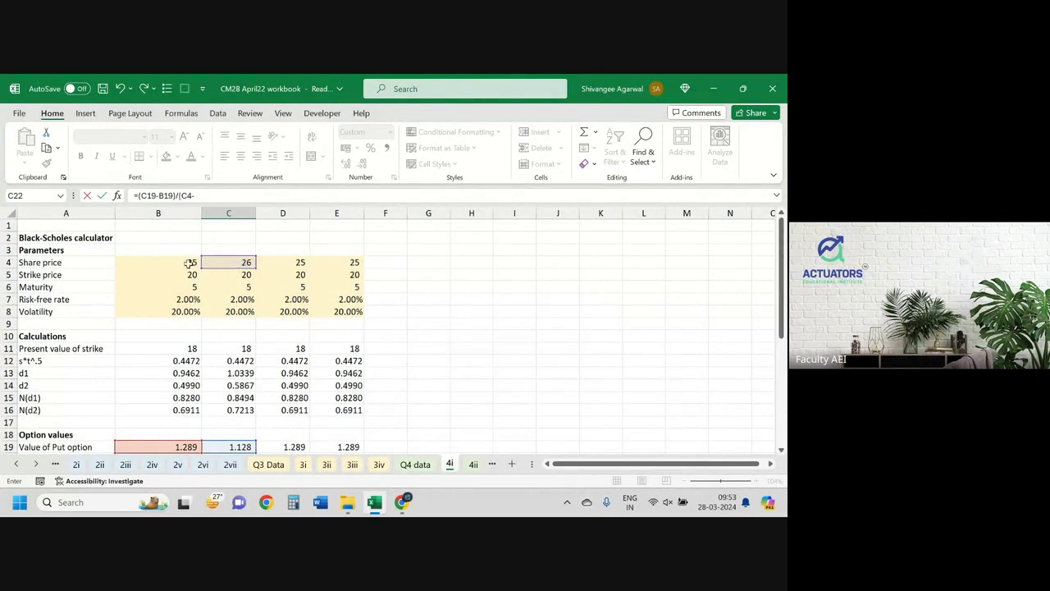
left_click(181, 262)
type(")")
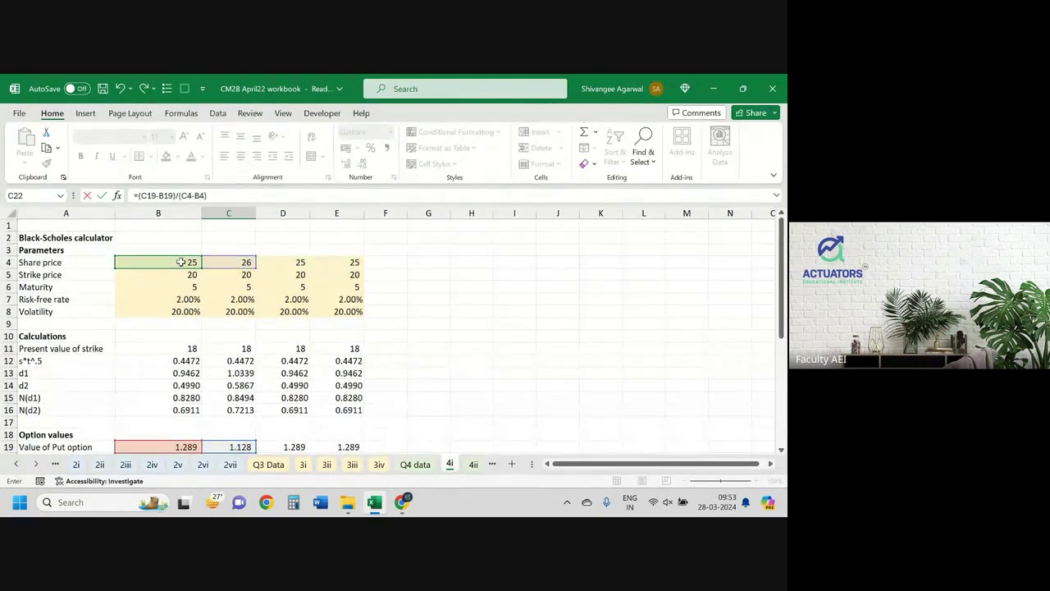
key("Return")
scroll(237, 396, "down", 1)
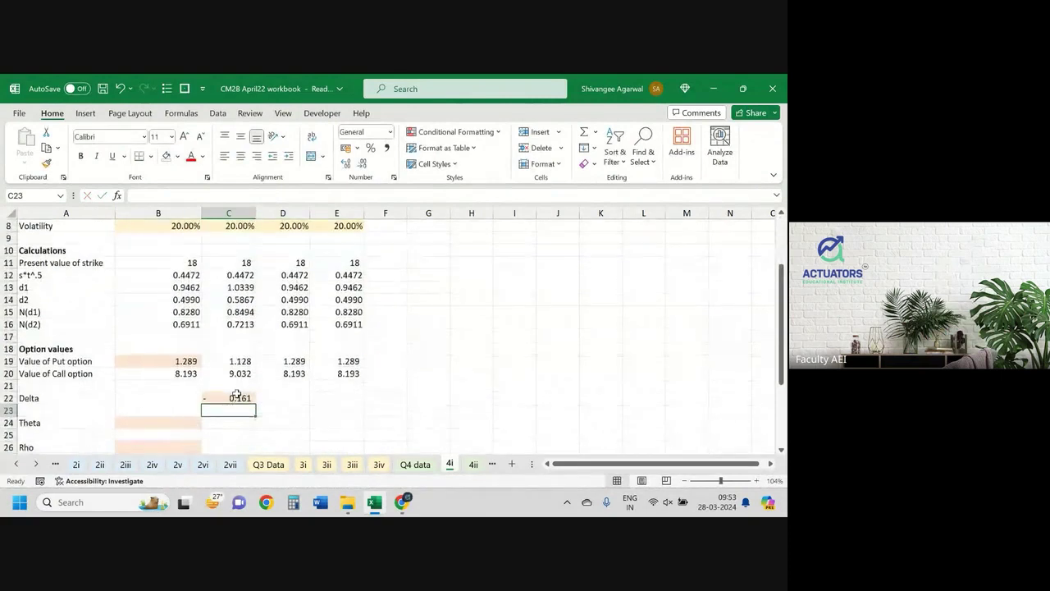
left_click(179, 413)
Move the shaded Theta answer cell to D24 and the Rho answer cell to E26.
key("ctrl+x")
key("Right")
key("Right")
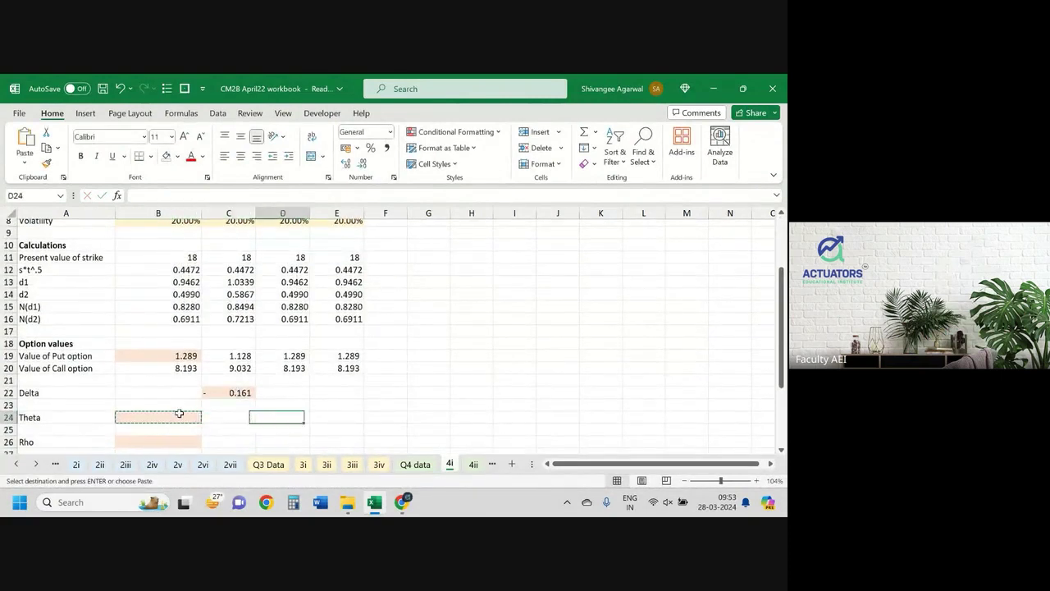
key("Right")
key("Left")
key("ctrl+v")
key("Down")
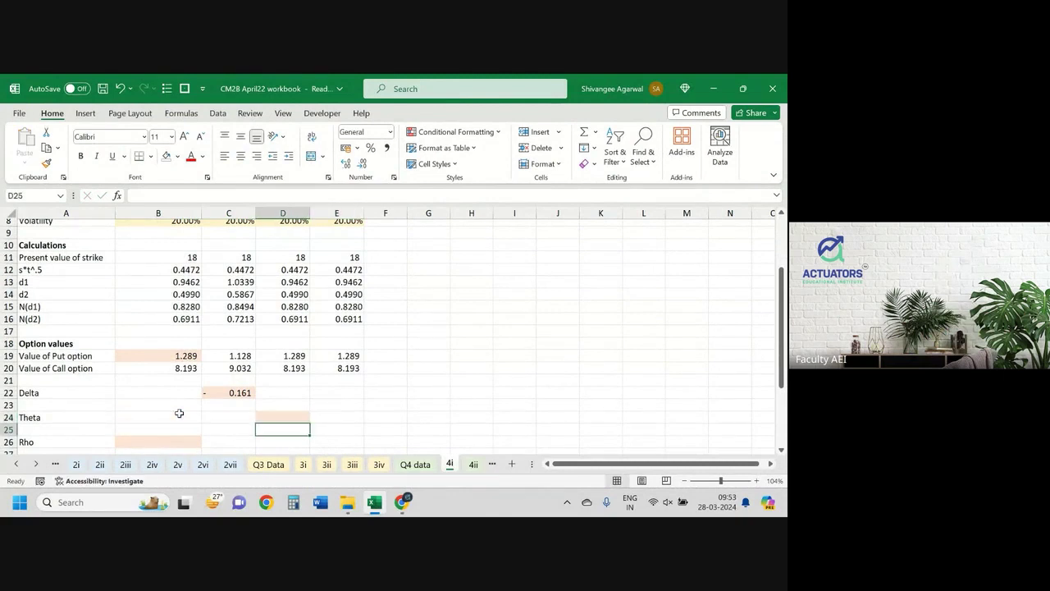
key("Down")
key("Left")
key("Left")
key("ctrl+x")
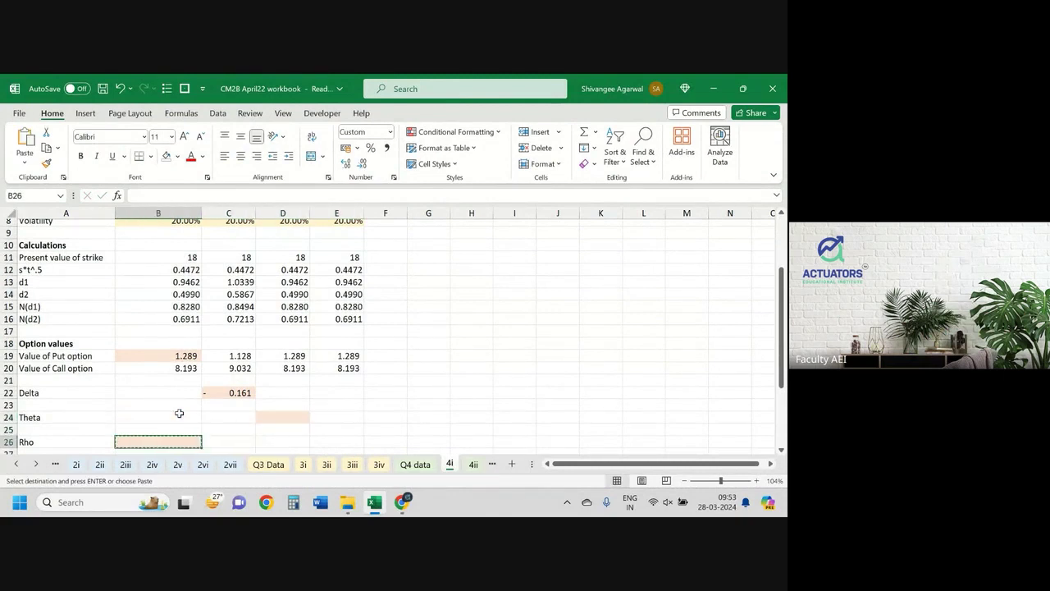
key("Right")
key("Right")
key("Right")
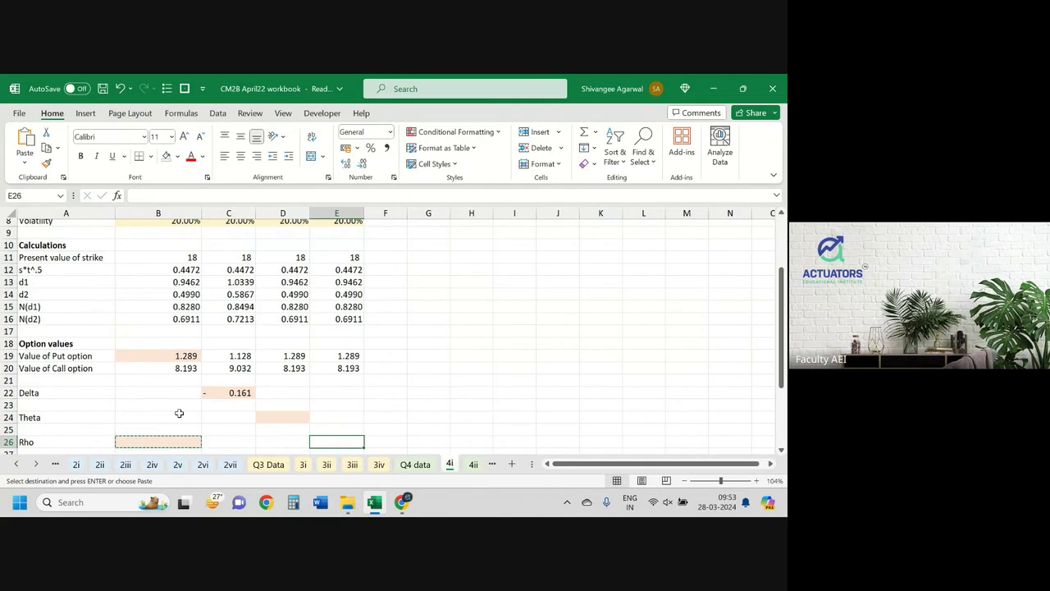
key("ctrl+v")
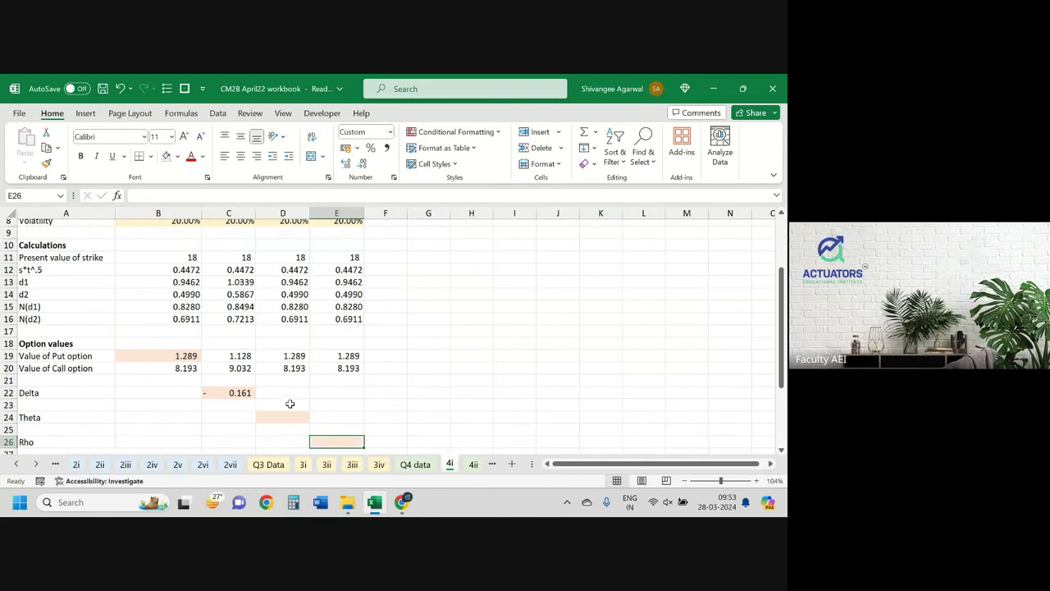
Change column D's maturity in D6 from 5 to 6.
left_click(287, 415)
scroll(287, 414, "up", 3)
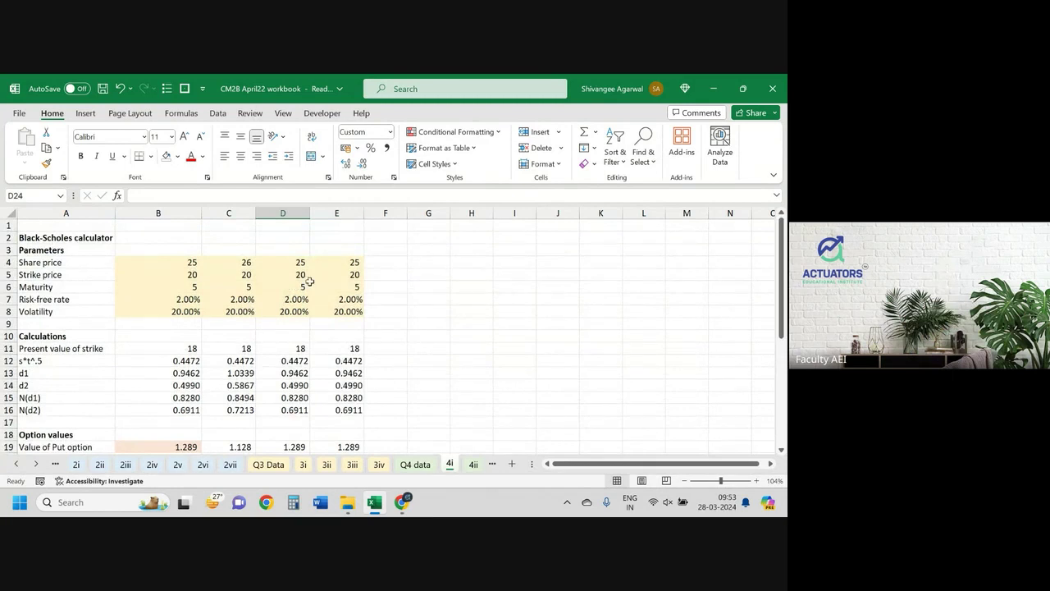
double_click(295, 289)
key("BackSpace")
type("6")
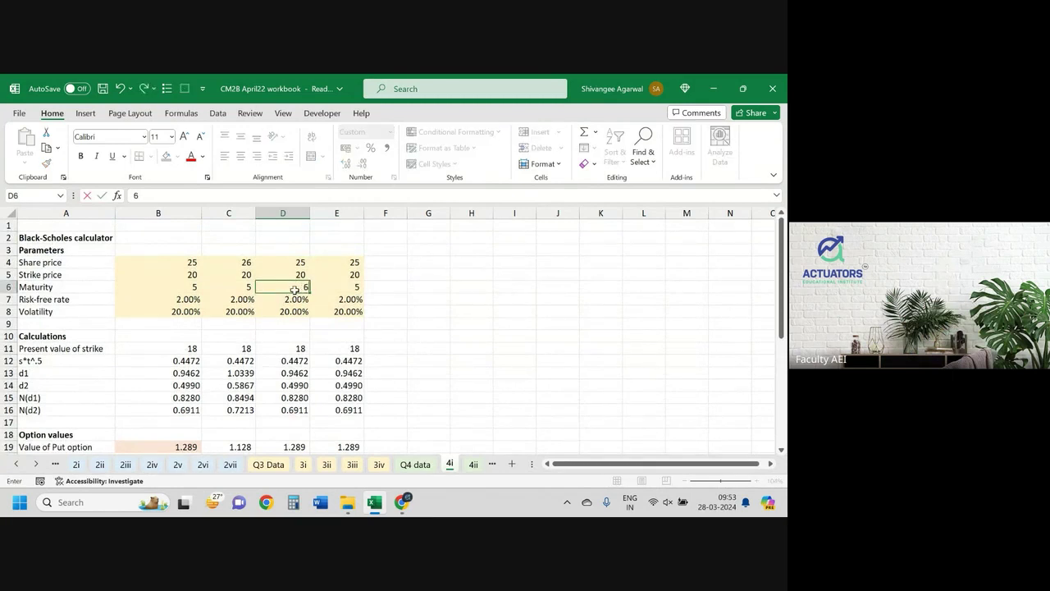
key("Return")
Enter =(D19-B19)/(D6-B6) in D24 to estimate Theta as 0.159.
scroll(295, 290, "down", 5)
scroll(295, 290, "down", 1)
scroll(295, 290, "up", 1)
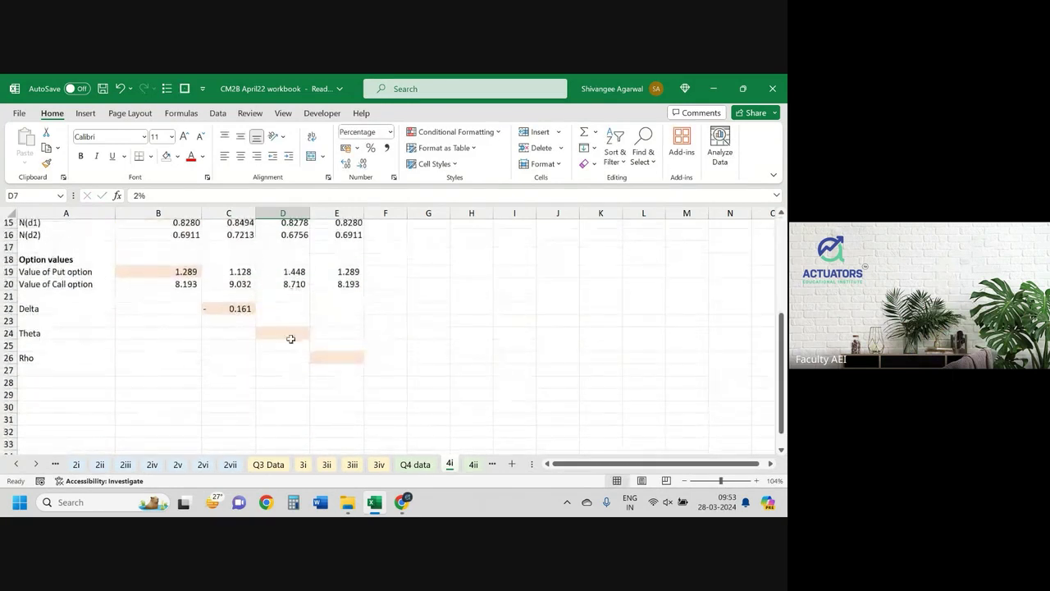
left_click(287, 333)
type("=(")
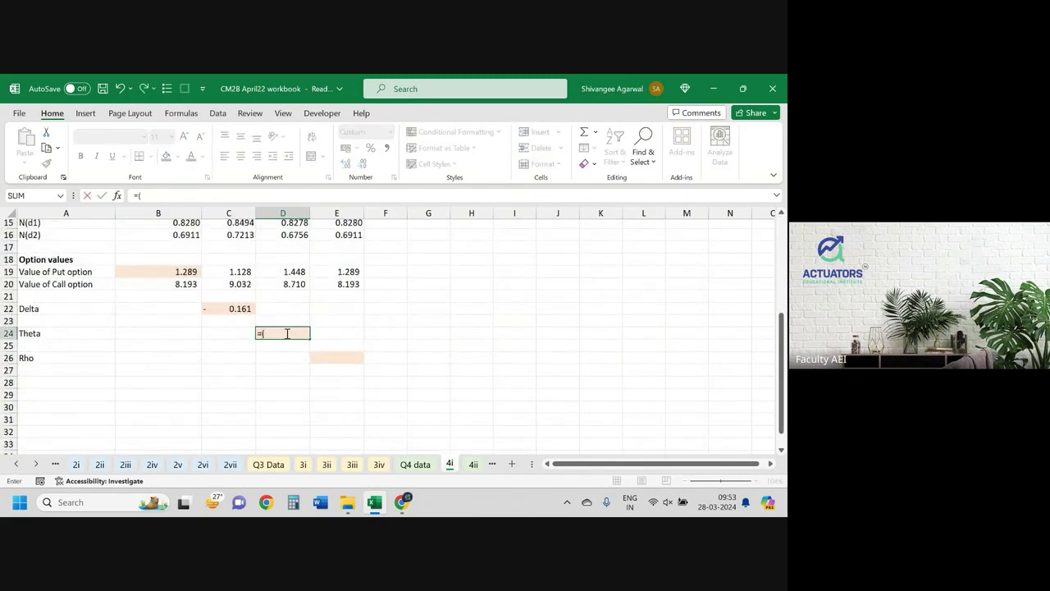
key("Up")
key("Up")
key("Up")
key("Up")
key("Up")
type("-")
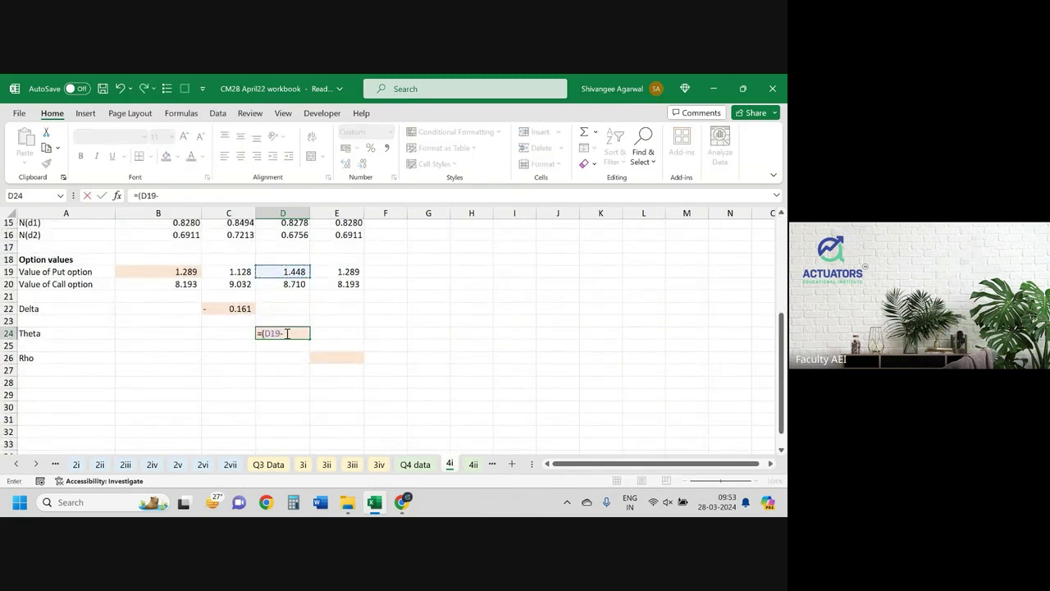
key("Left")
key("Up")
key("Up")
key("Up")
key("Up")
key("Up")
key("Left")
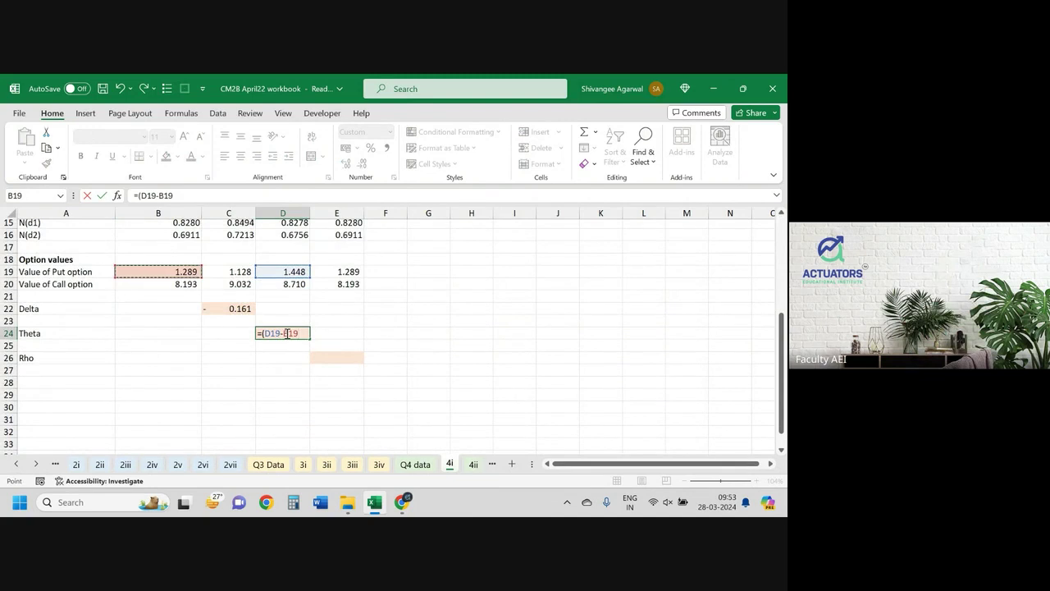
type(")/(")
key("Up")
key("Up")
key("Up")
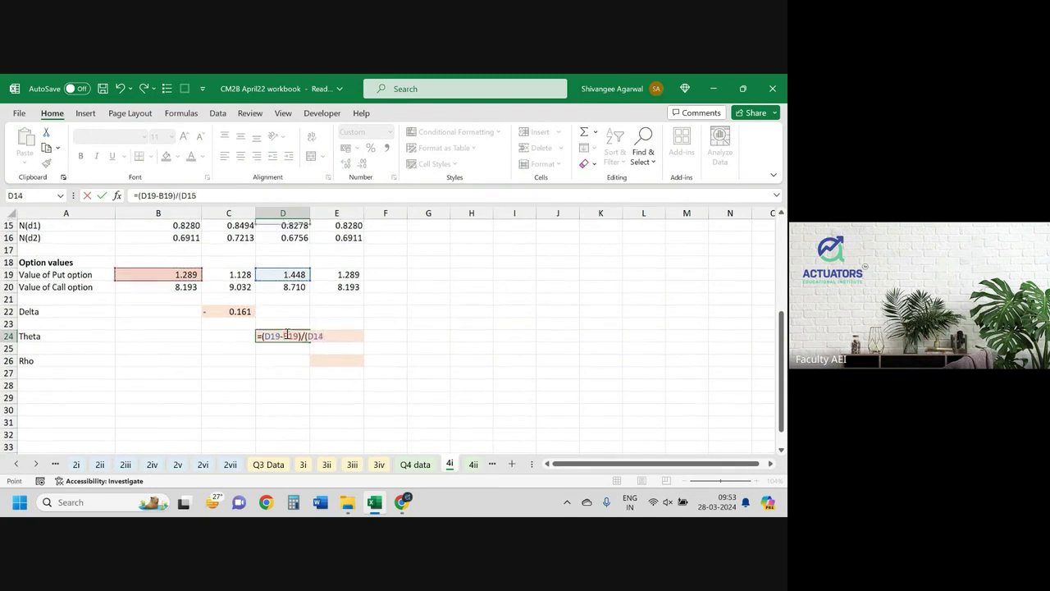
key("Up")
key("Up")
key("Up")
key("Down")
key("Down")
key("Down")
key("Down")
key("Down")
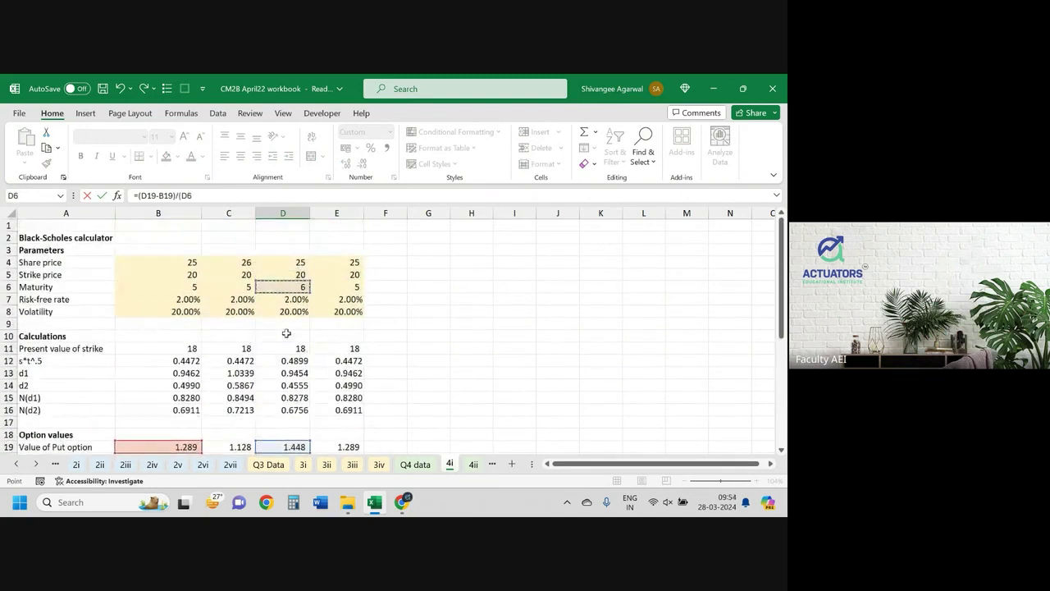
type("-")
key("Left")
key("Down")
key("Down")
key("Down")
key("Left")
key("Up")
key("Up")
key("Up")
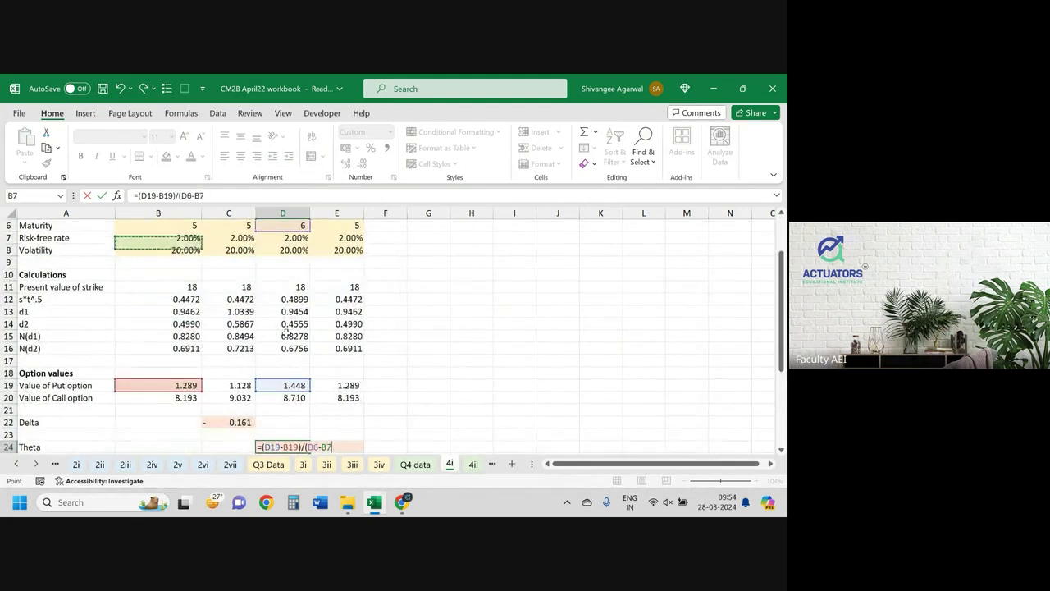
key("Up")
type(")")
key("Return")
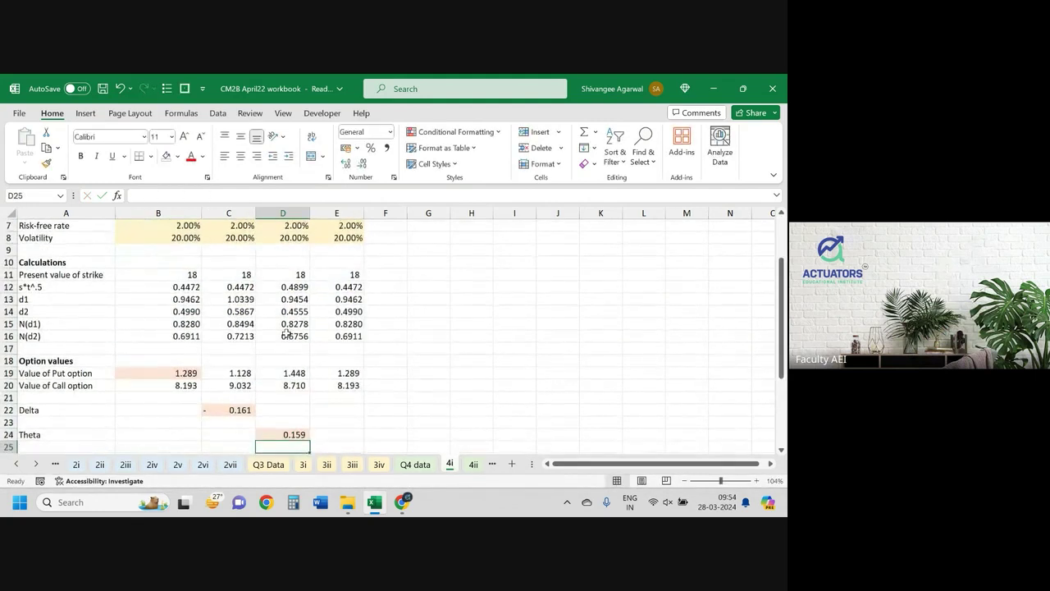
key("Down")
key("Right")
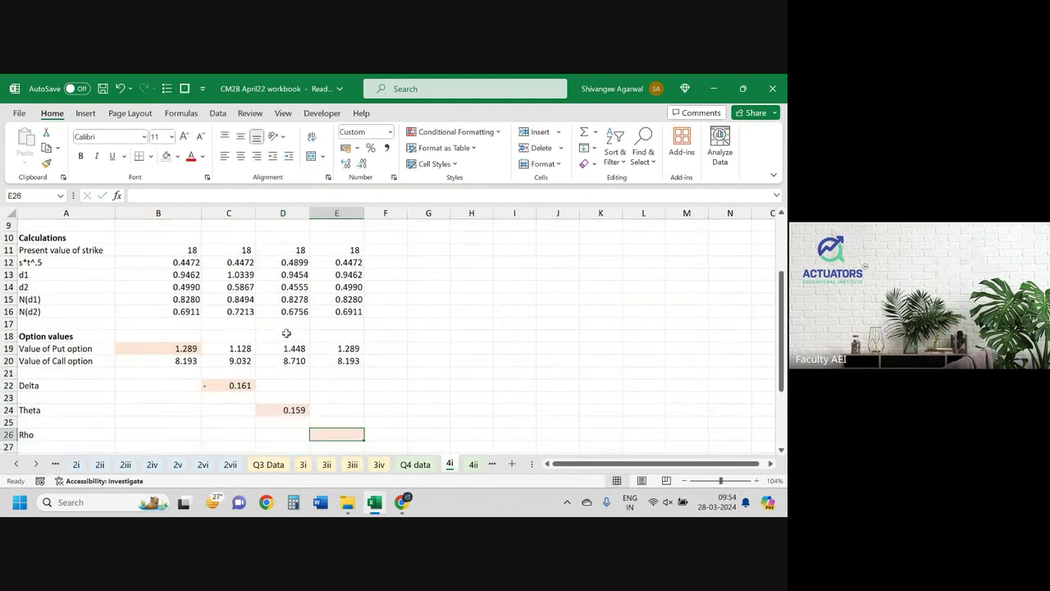
Set column E's risk-free rate in E7 to 3%.
type("=")
key("Escape")
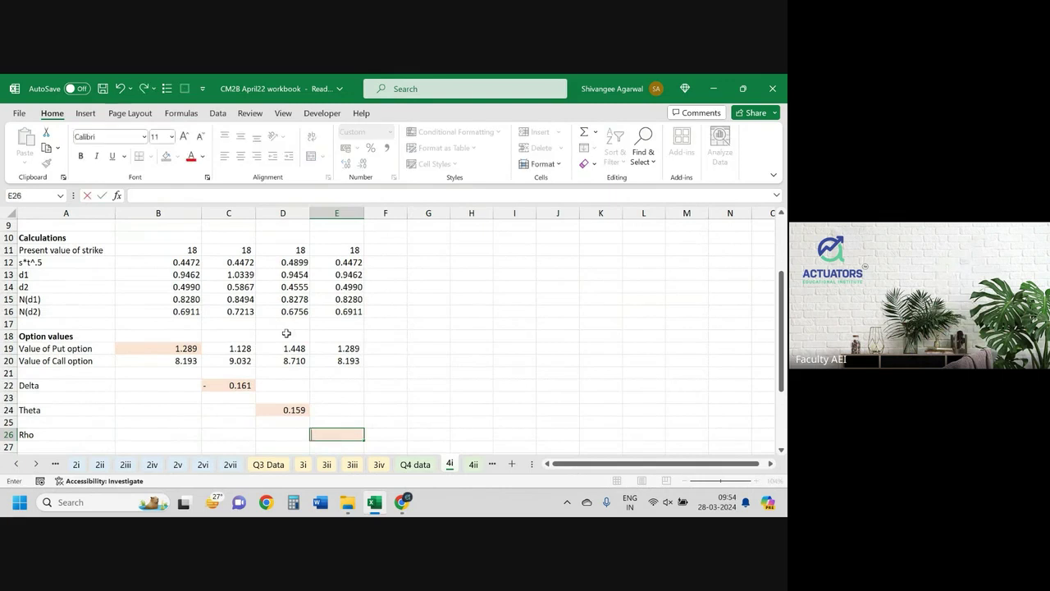
key("Up")
key("Up")
key("Up")
key("Up")
key("Up")
key("Up")
key("Up")
key("Up")
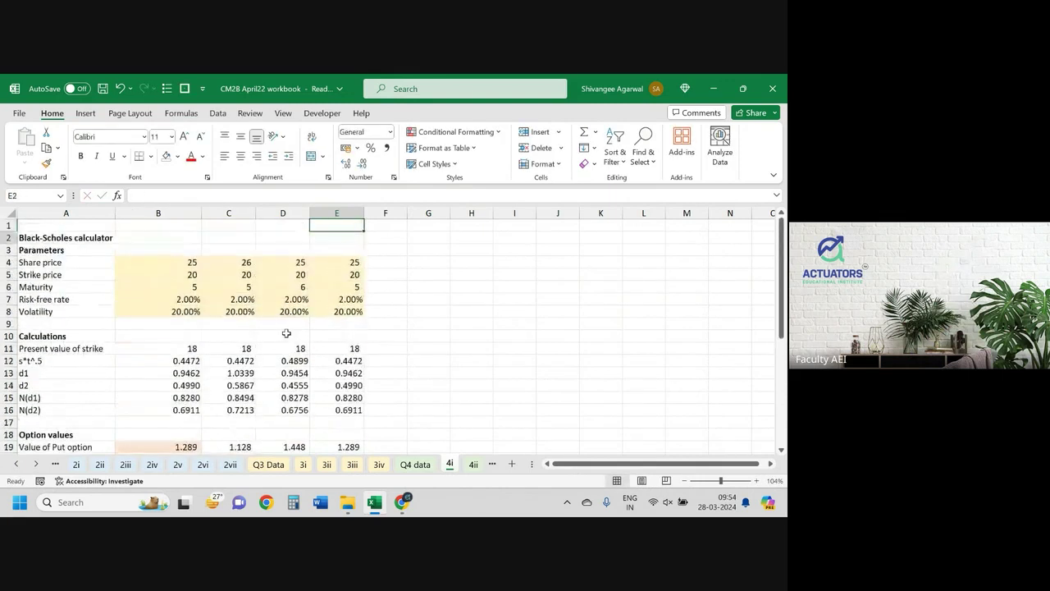
key("Up")
key("Up")
key("Up")
key("Down")
key("Down")
key("Down")
key("Up")
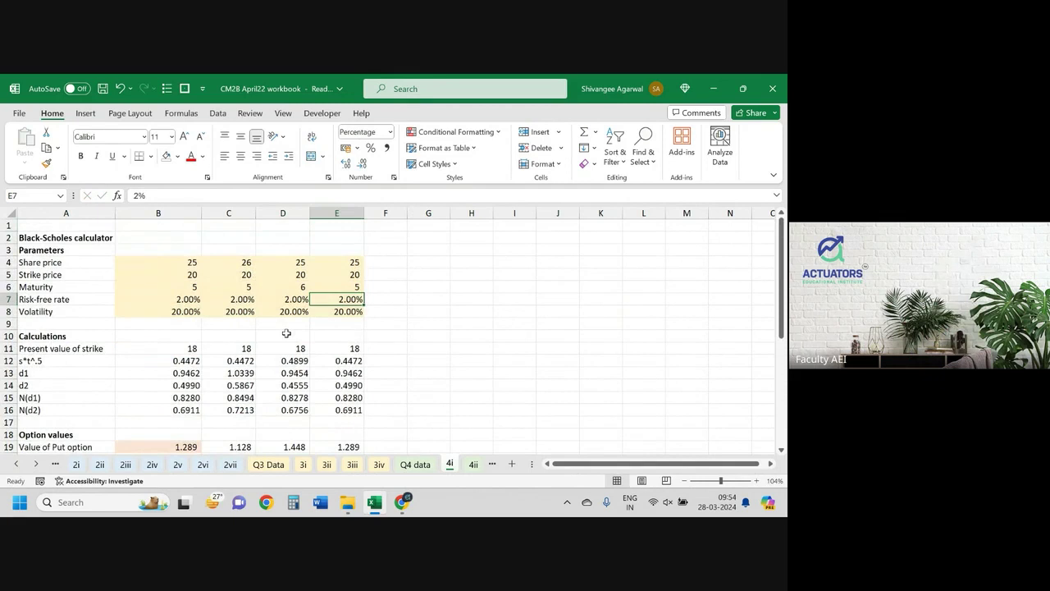
type("3")
key("Return")
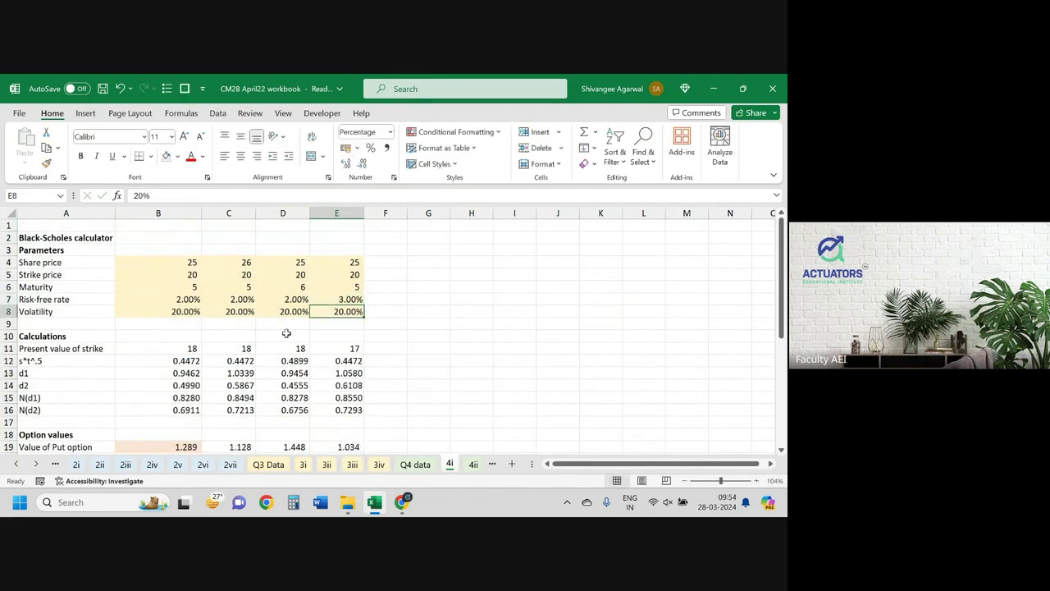
Enter =(E19-B19)/(E7-B7) in E26 to estimate Rho as -25.573.
key("Down")
key("Down")
key("Down")
key("Down")
key("Down")
key("Down")
key("Down")
key("Up")
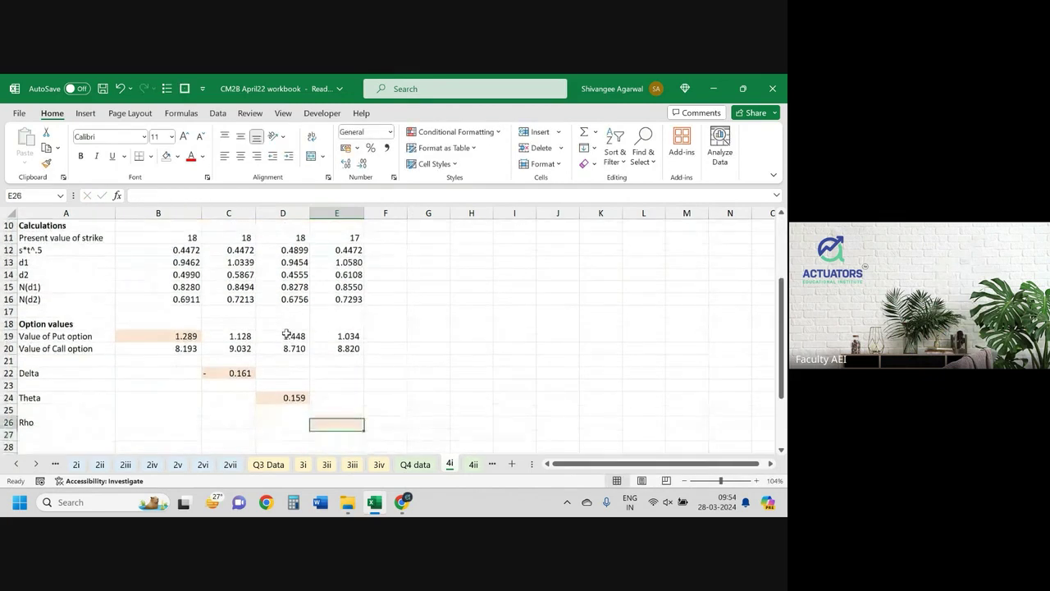
type("=(")
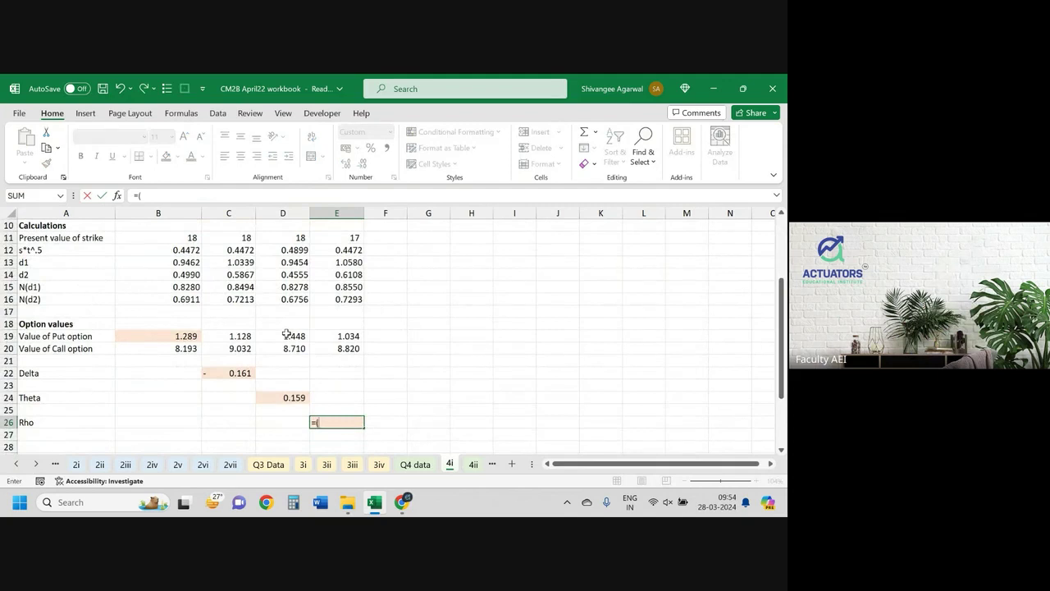
key("Up")
key("Up")
key("Up")
key("Up")
key("Up")
key("Up")
key("Up")
type("-")
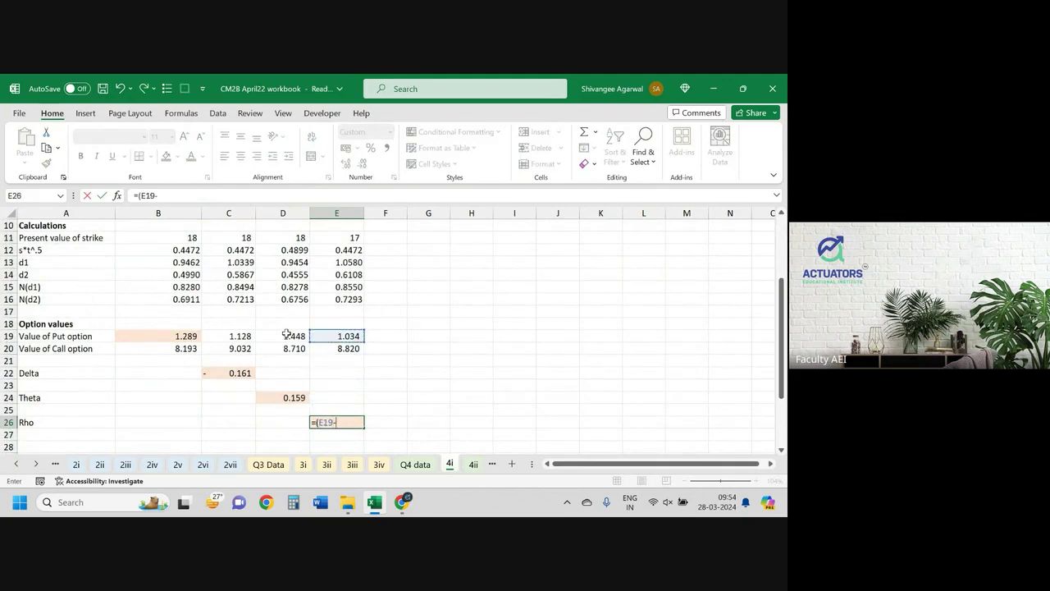
key("Left")
key("Left")
key("Up")
key("Up")
key("Up")
key("Up")
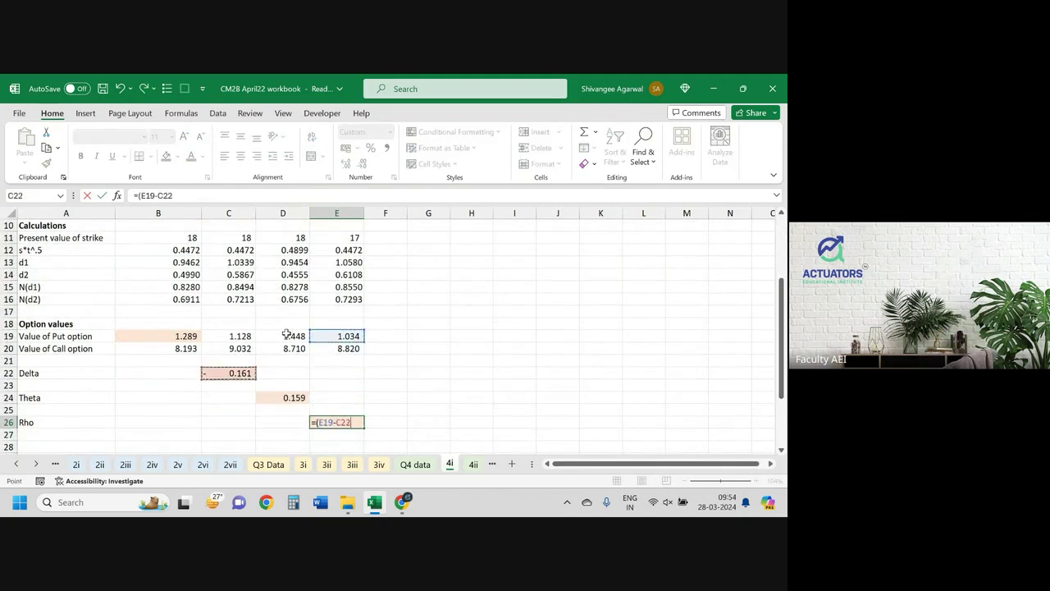
key("Up")
key("Up")
key("Up")
key("Left")
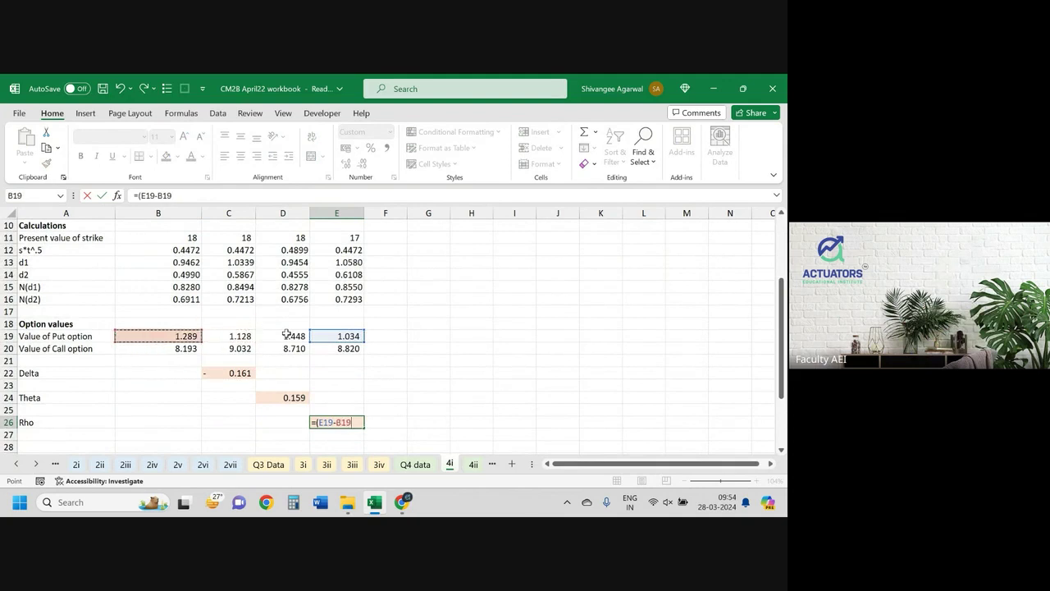
type(")/(")
key("Up")
key("Up")
key("Up")
key("Up")
key("Up")
key("Up")
key("Up")
key("Down")
key("Down")
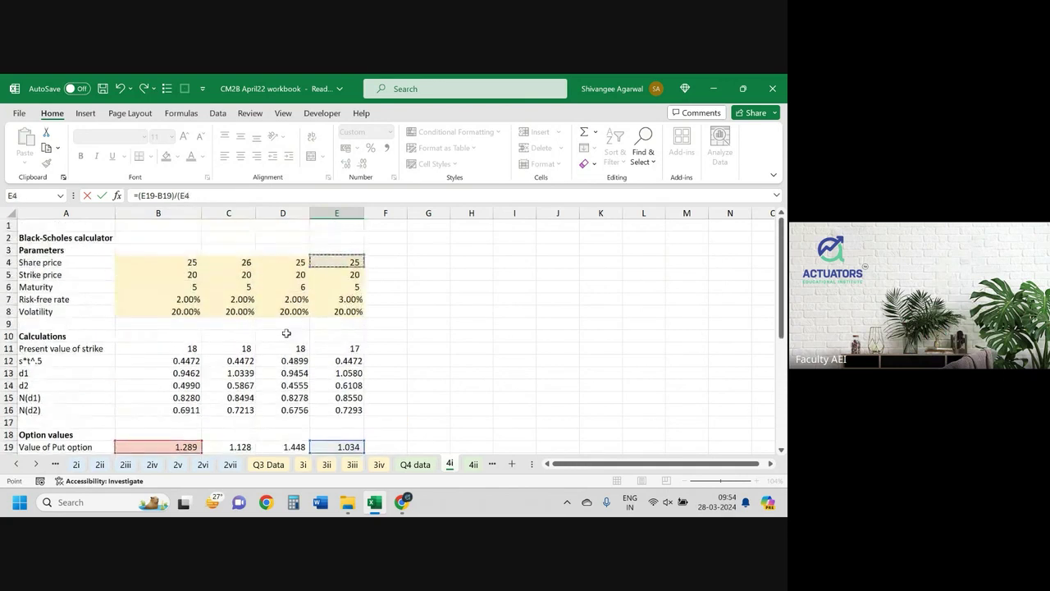
key("Down")
key("Down")
key("Down")
type("-")
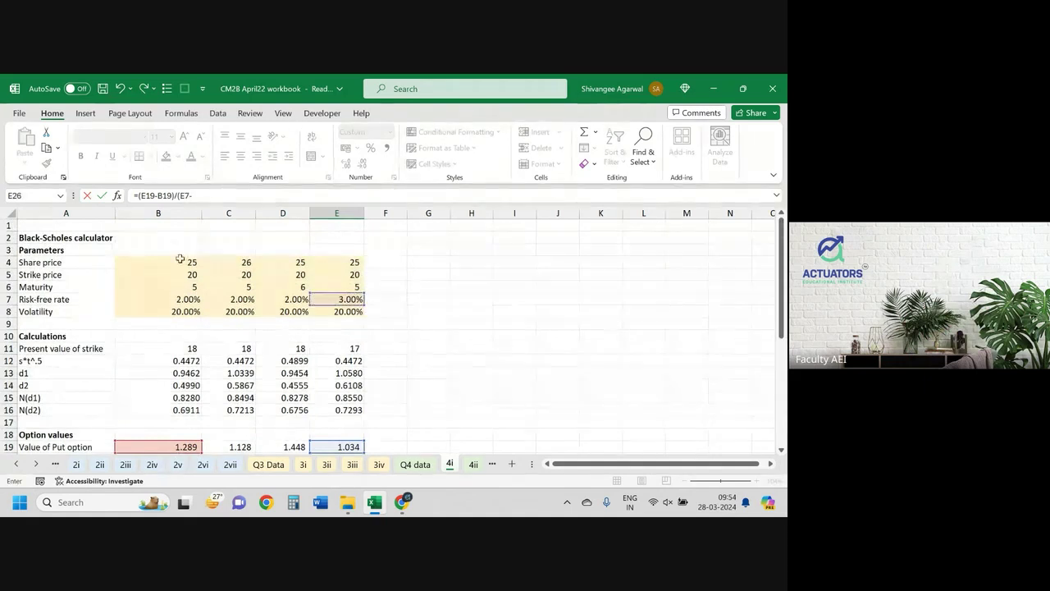
left_click(171, 301)
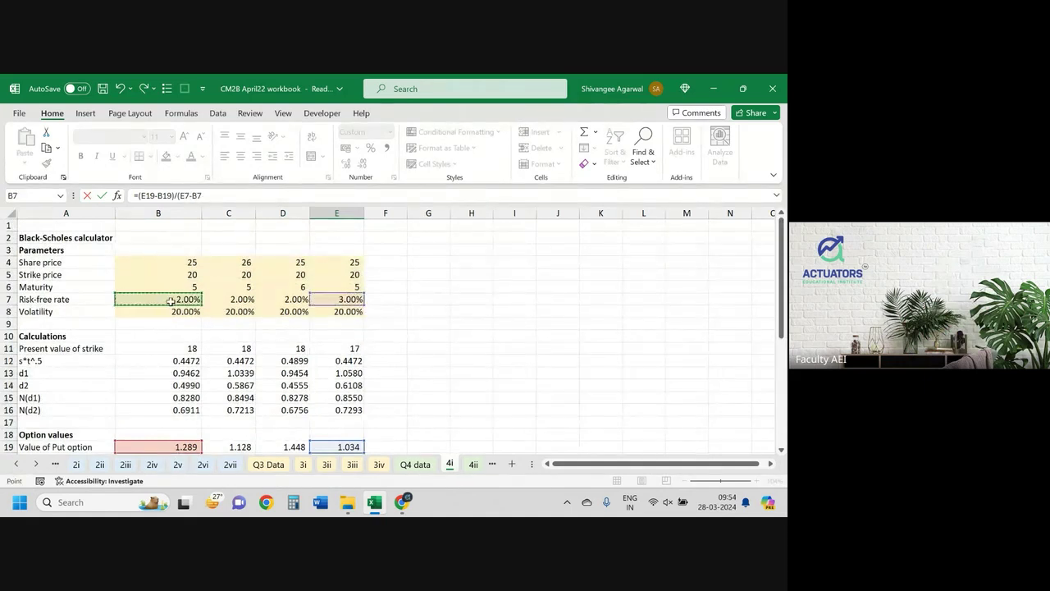
key("ctrl+Return")
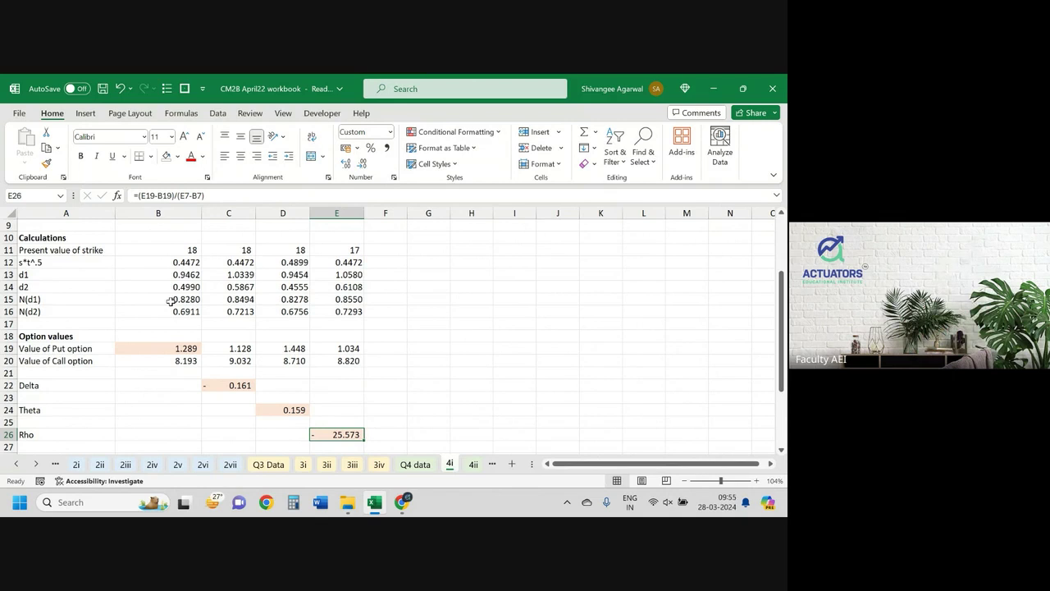
Review question 4's Greek items (a)–(d) and parts (ii)–(v) in the exam PDF, including part (ii)'s estimate wording.
key("alt+Tab")
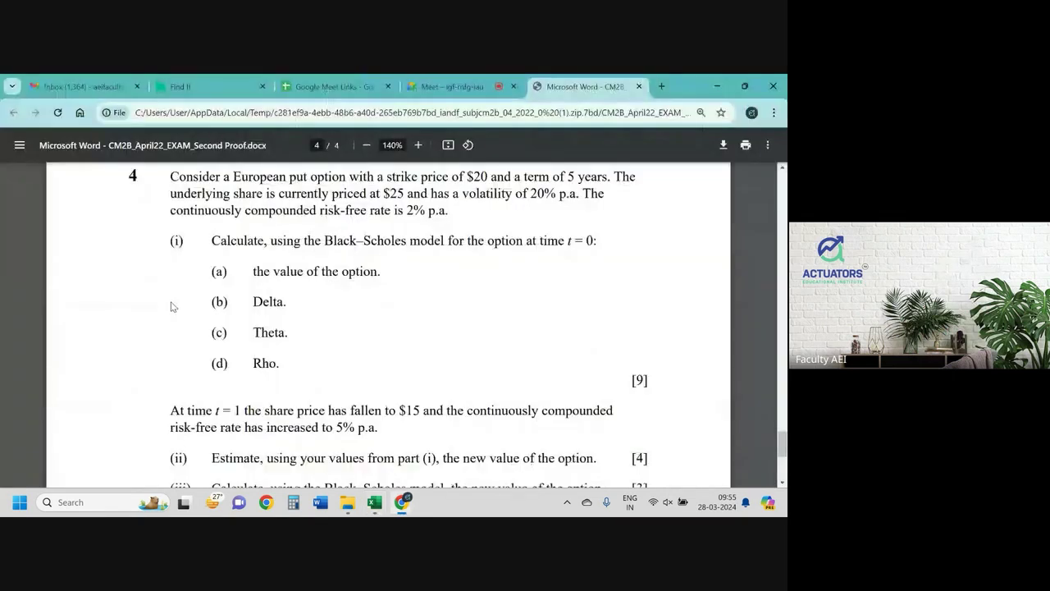
scroll(204, 321, "up", 2)
scroll(205, 323, "down", 1)
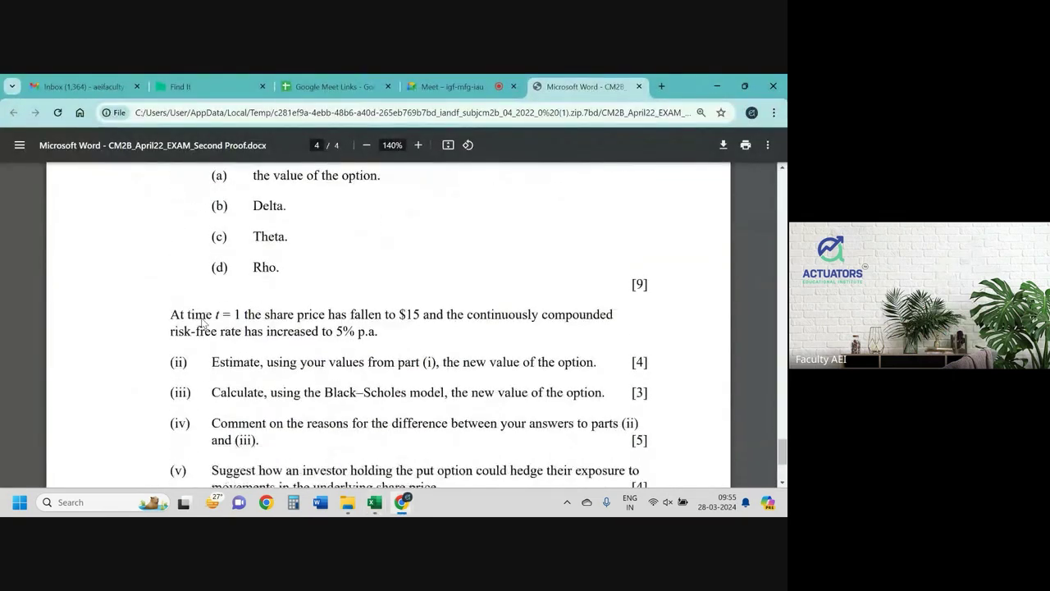
scroll(264, 320, "down", 2)
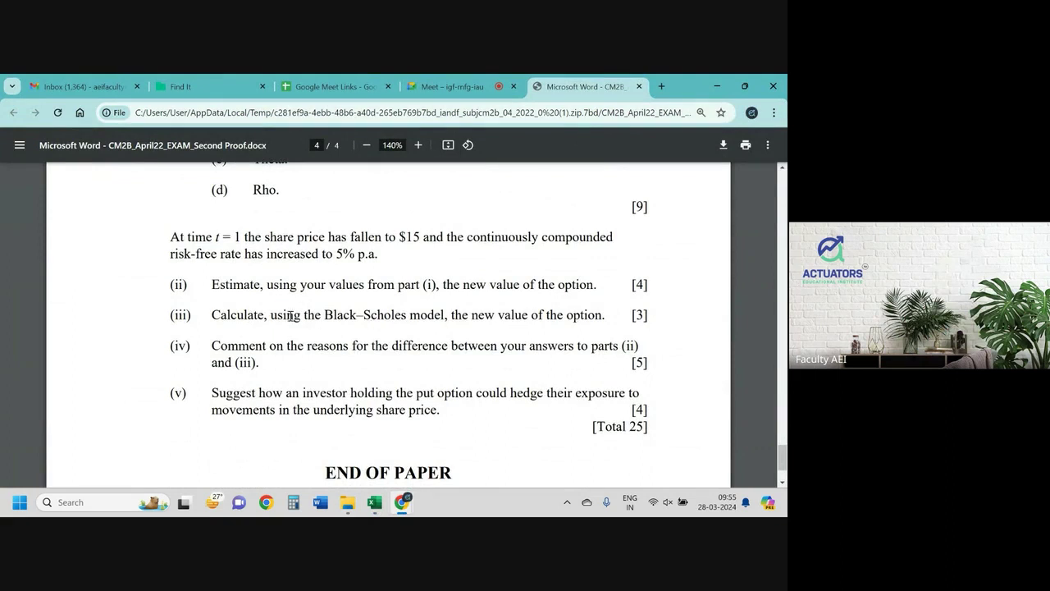
mouse_move(234, 286)
left_mouse_down()
mouse_move(585, 292)
mouse_move(575, 292)
left_mouse_up()
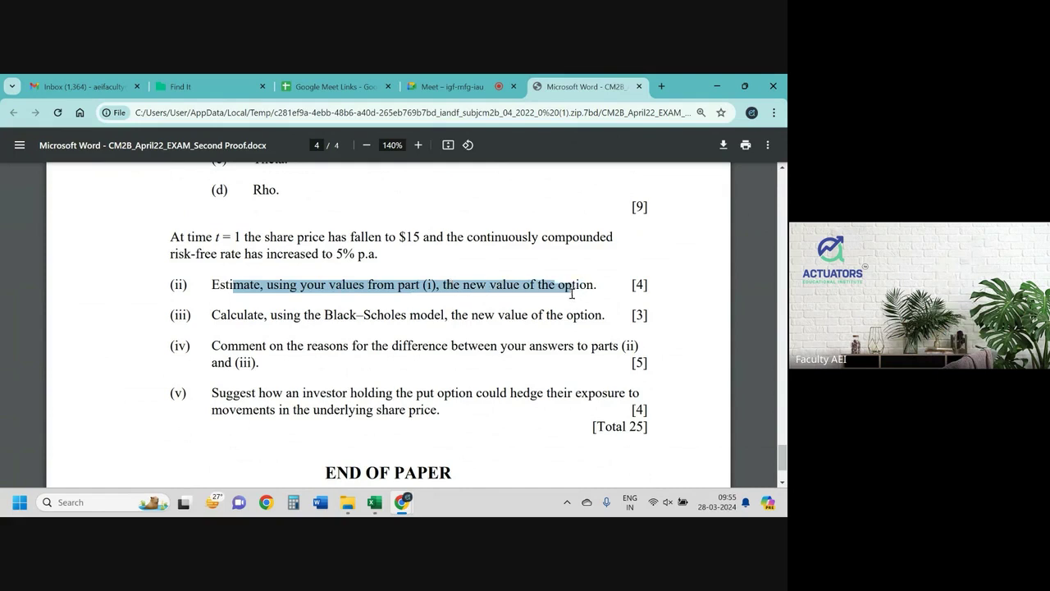
left_click(572, 286)
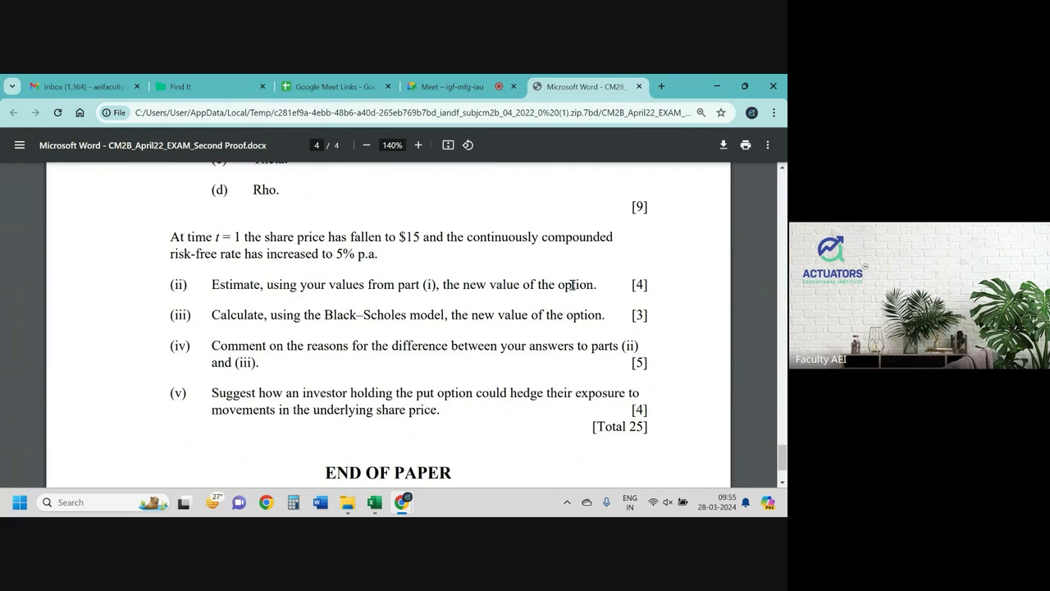
scroll(410, 282, "up", 3)
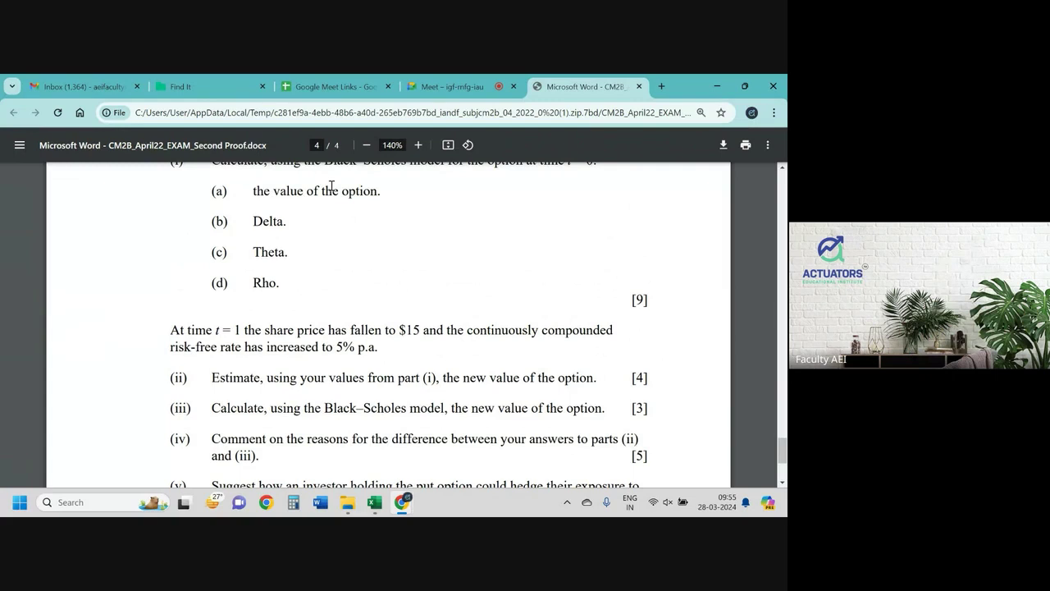
scroll(332, 186, "up", 5)
scroll(331, 186, "down", 5)
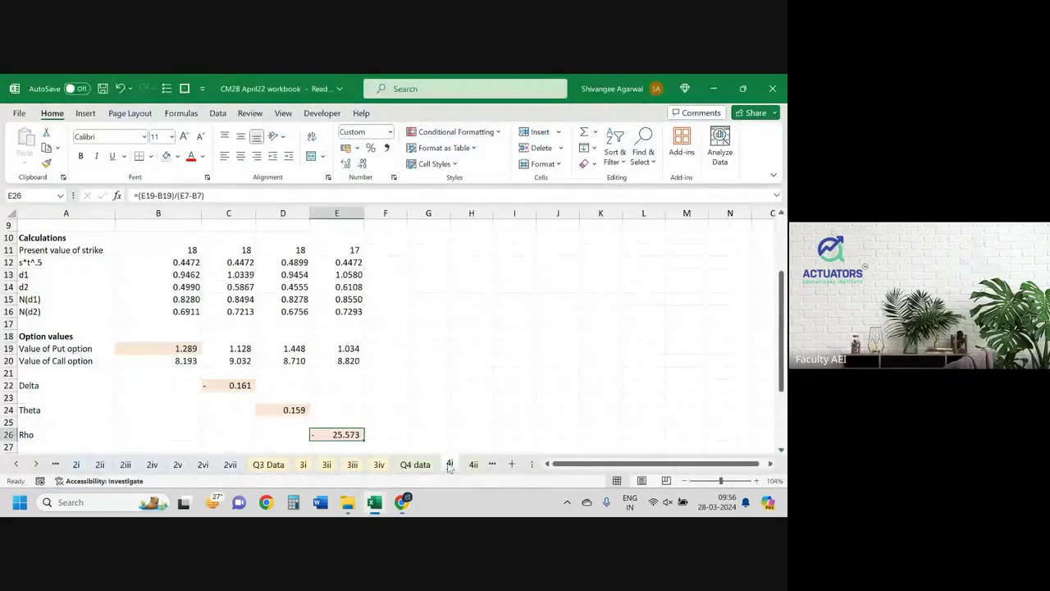
Insert rows at the top of sheet 4ii and add 'value of option' linked to '4i'!B19 (1.289403).
left_click(451, 464)
left_click(7, 225)
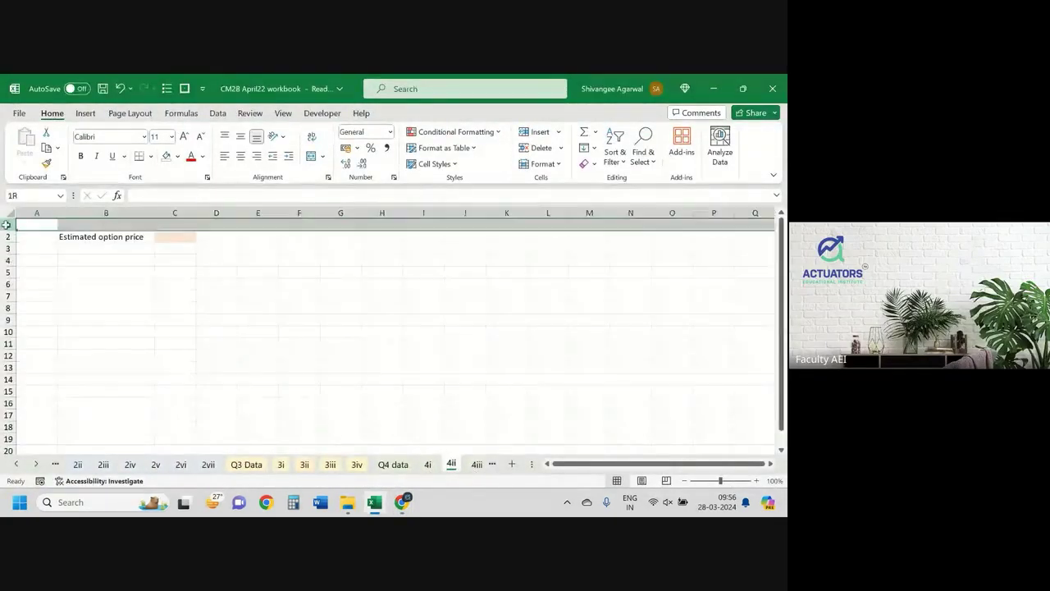
key("ctrl+plus")
key("ctrl+plus")
key("ctrl+plus")
key("ctrl+plus")
key("Down")
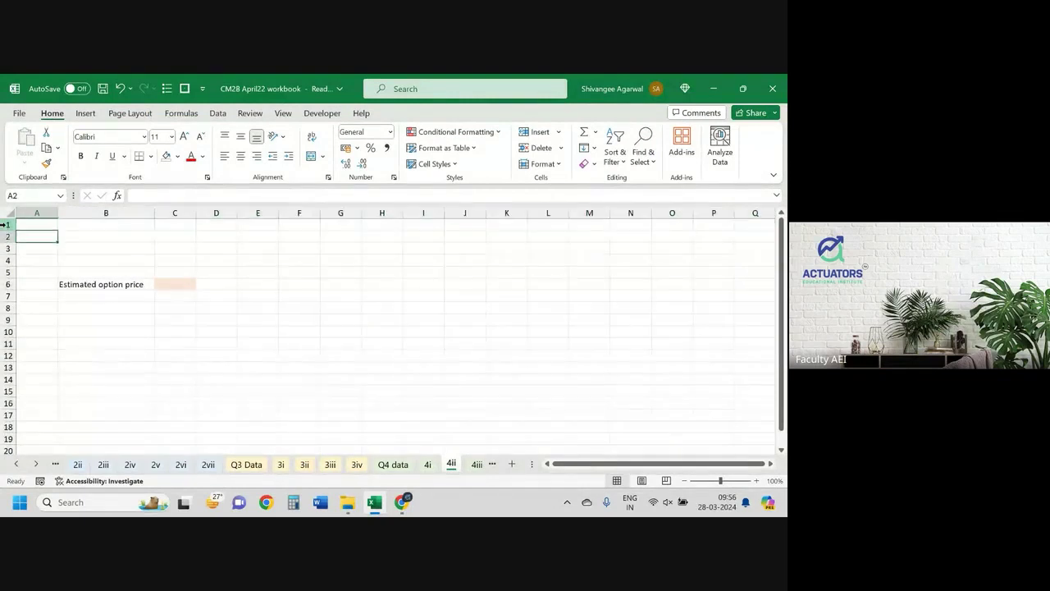
key("Down")
key("Up")
key("Right")
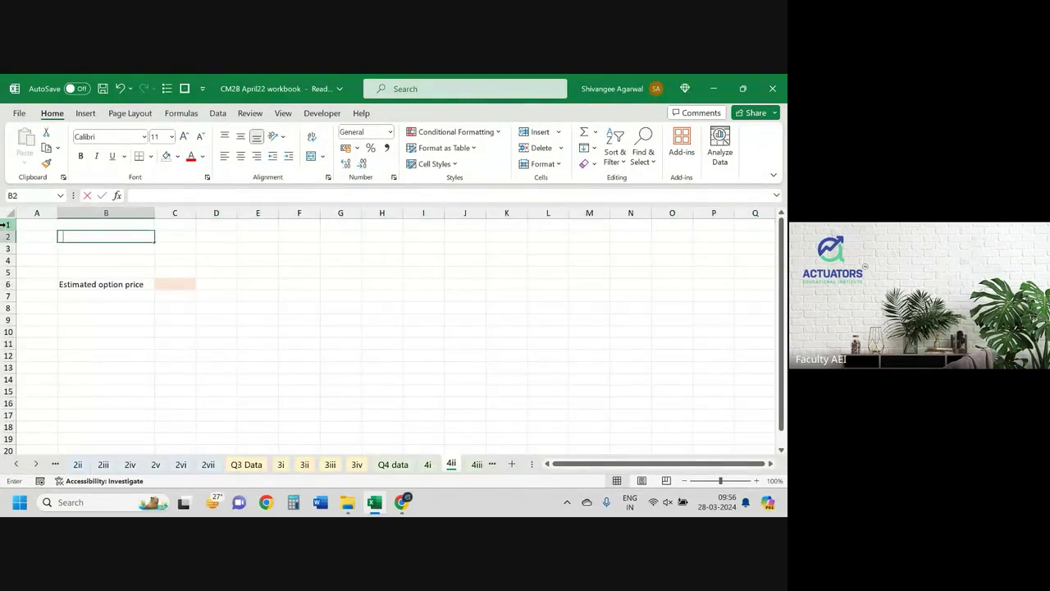
type("value o")
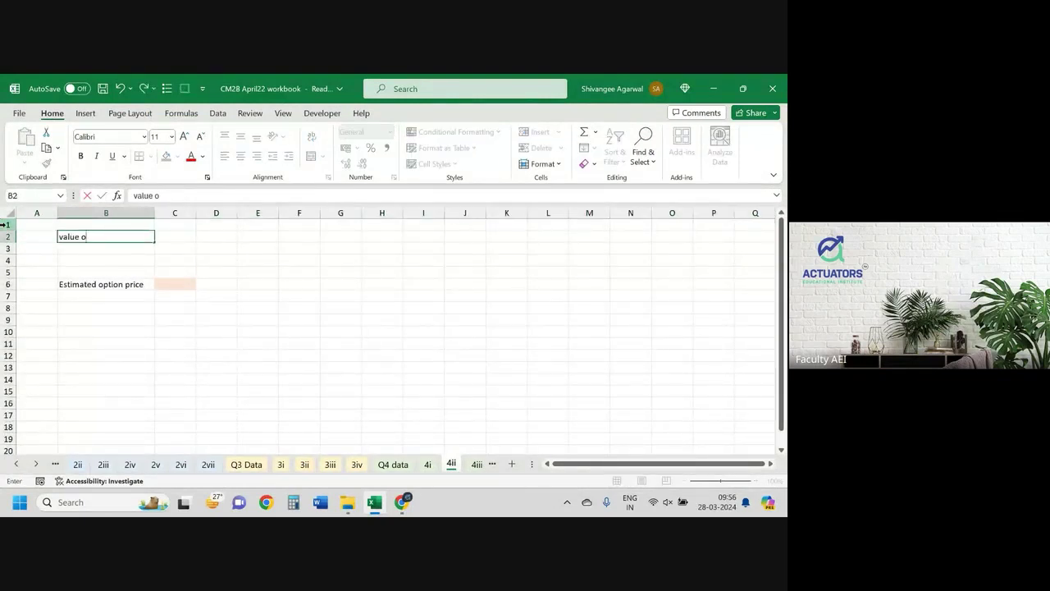
type("f option")
key("Tab")
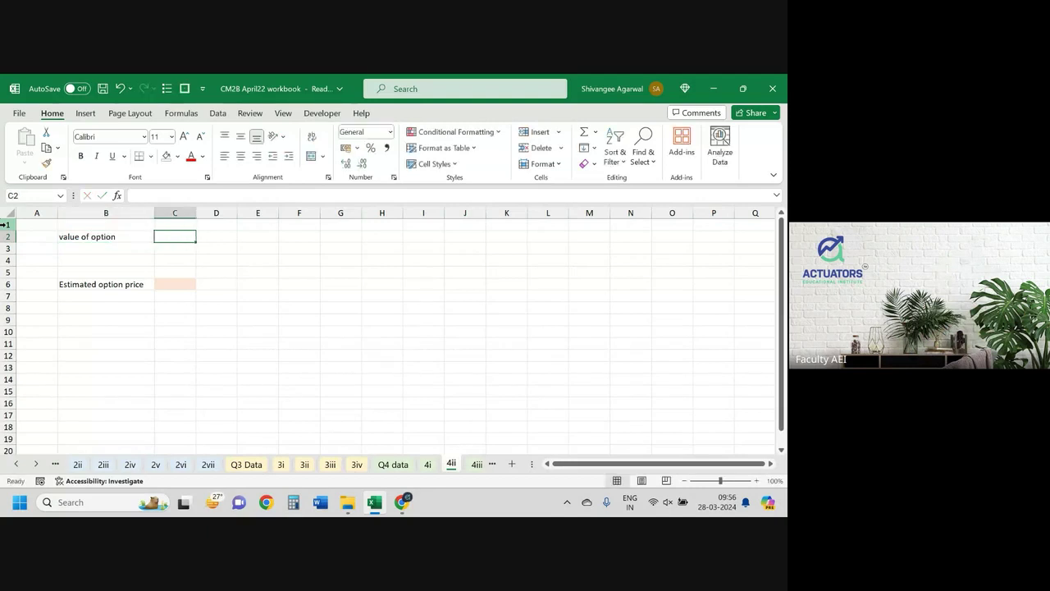
type("=")
key("ctrl+Page_Up")
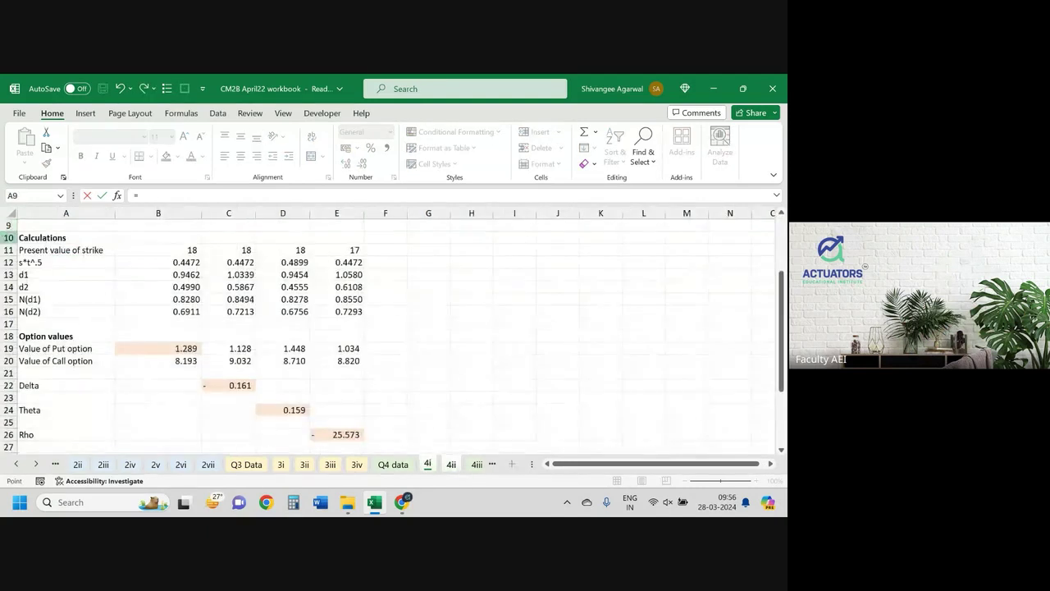
left_click(192, 345)
key("Return")
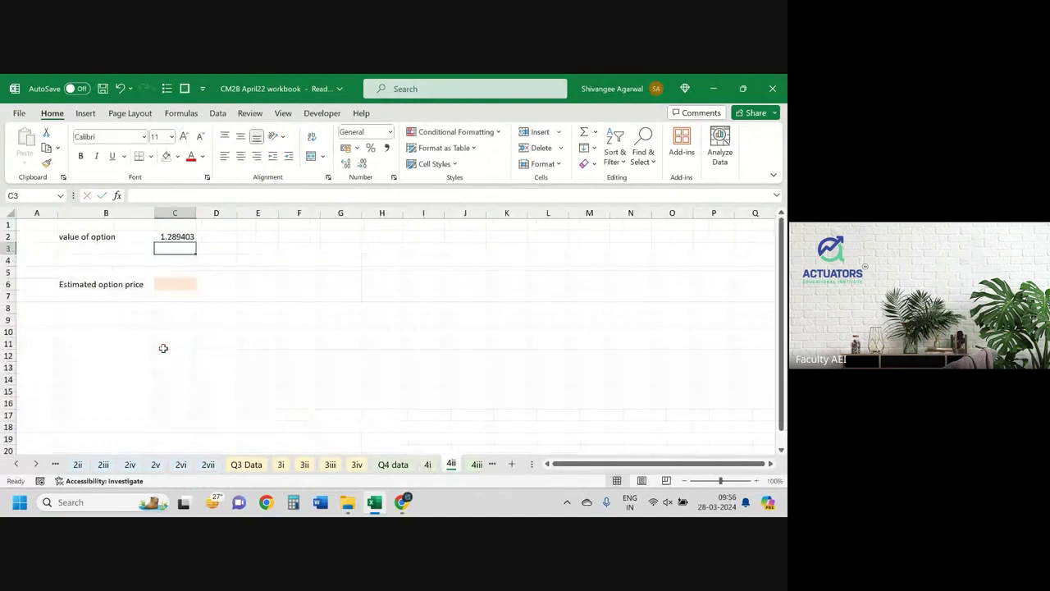
Label the next rows Delta, Theta impact and Rho impact in column B.
type("Del")
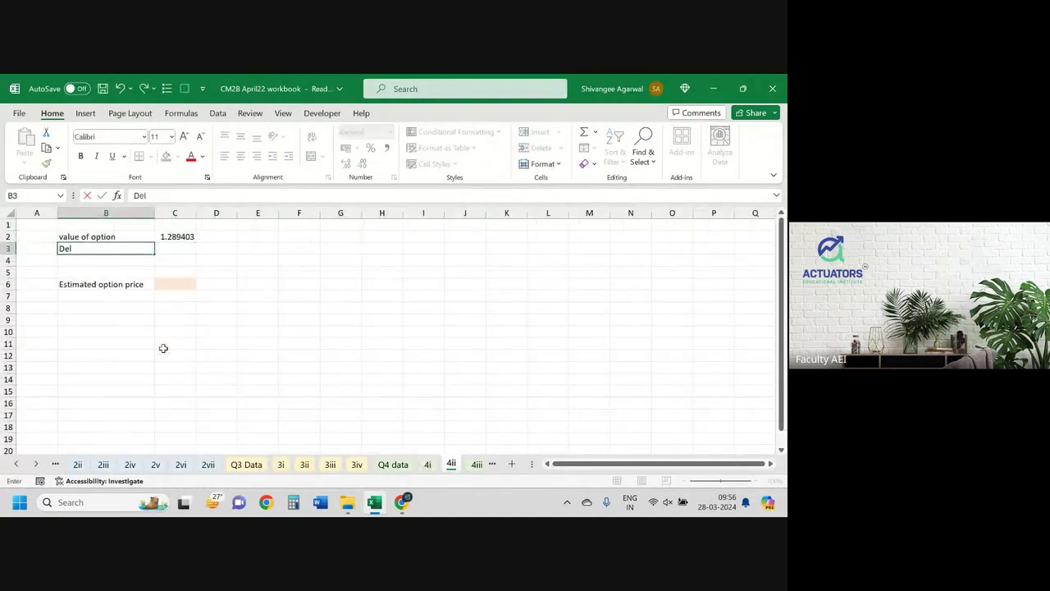
type("ta")
key("Return")
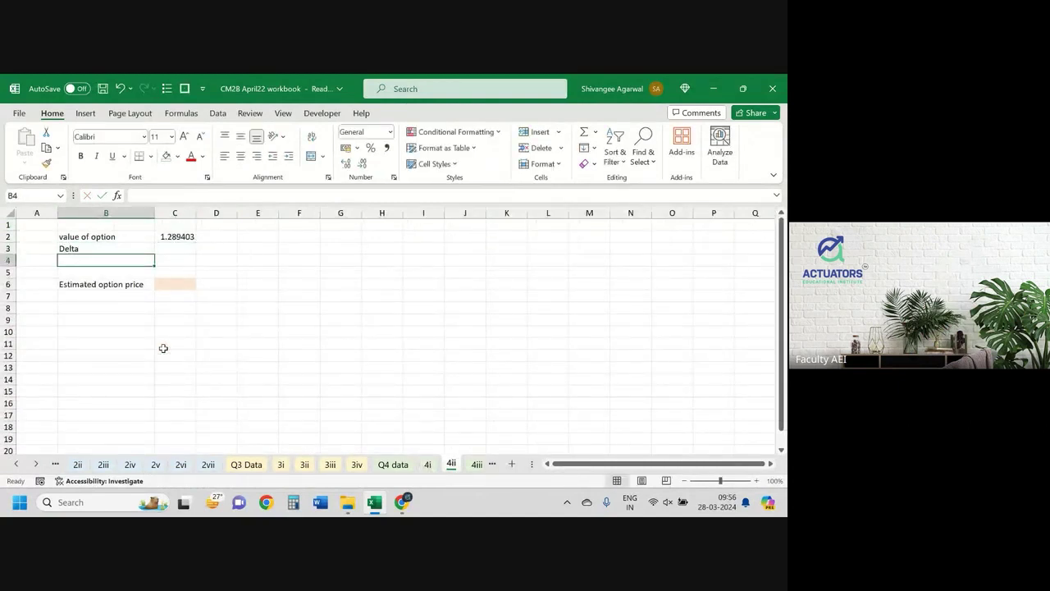
type("Thata")
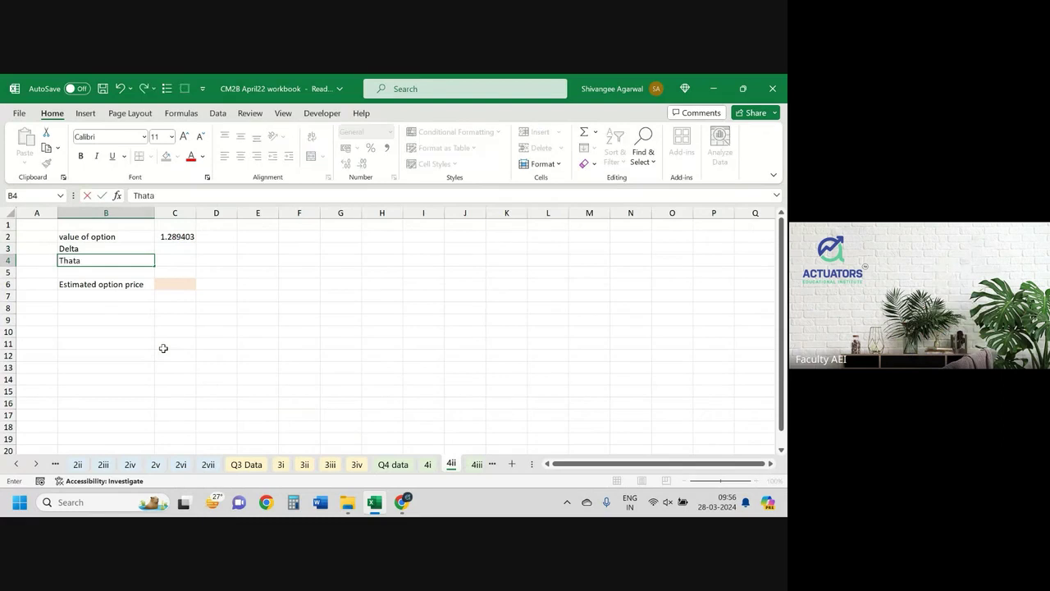
key("BackSpace")
key("BackSpace")
key("BackSpace")
type("e")
type("t")
key("BackSpace")
type("a i")
type("mpact")
key("Return")
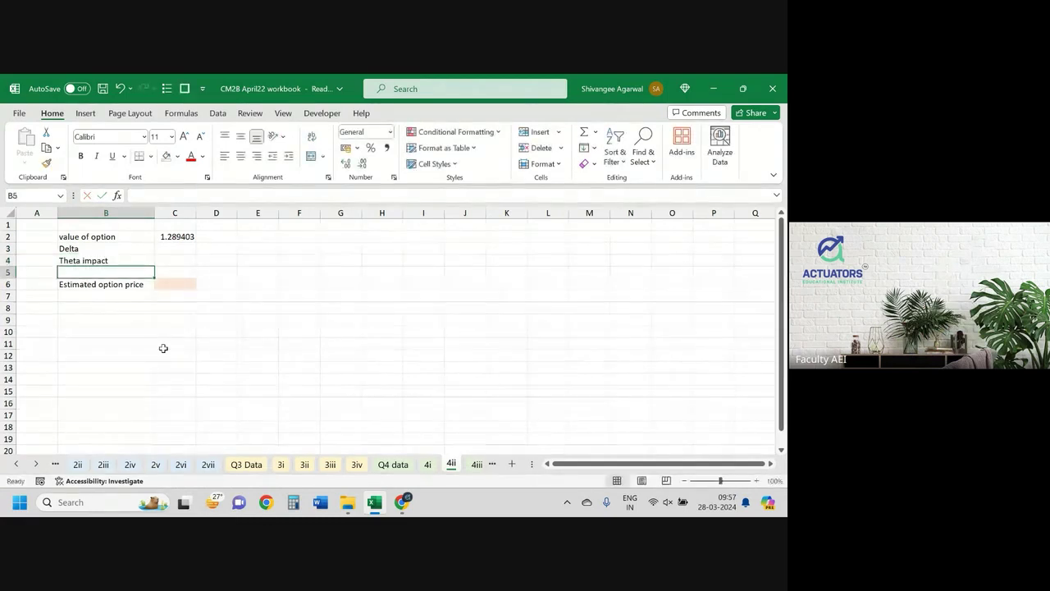
type("Rho ")
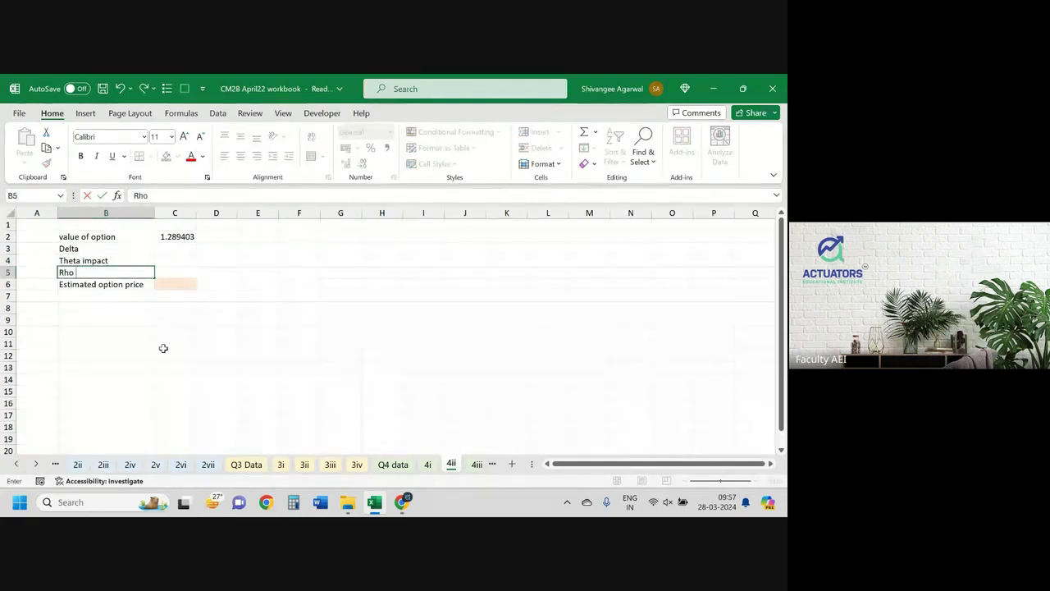
type("impact")
key("Tab")
key("Up")
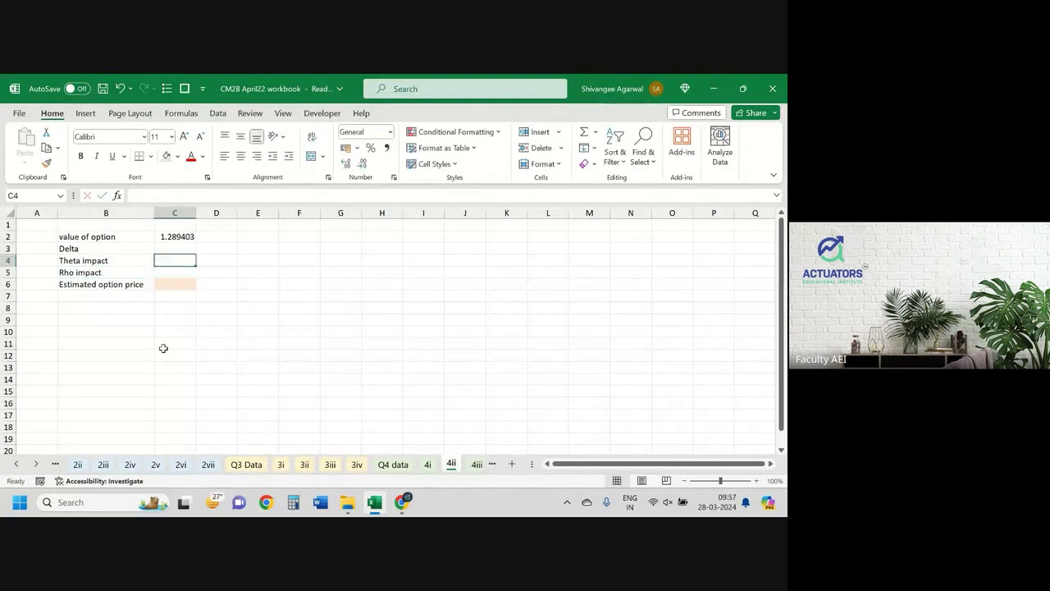
key("Up")
type("=")
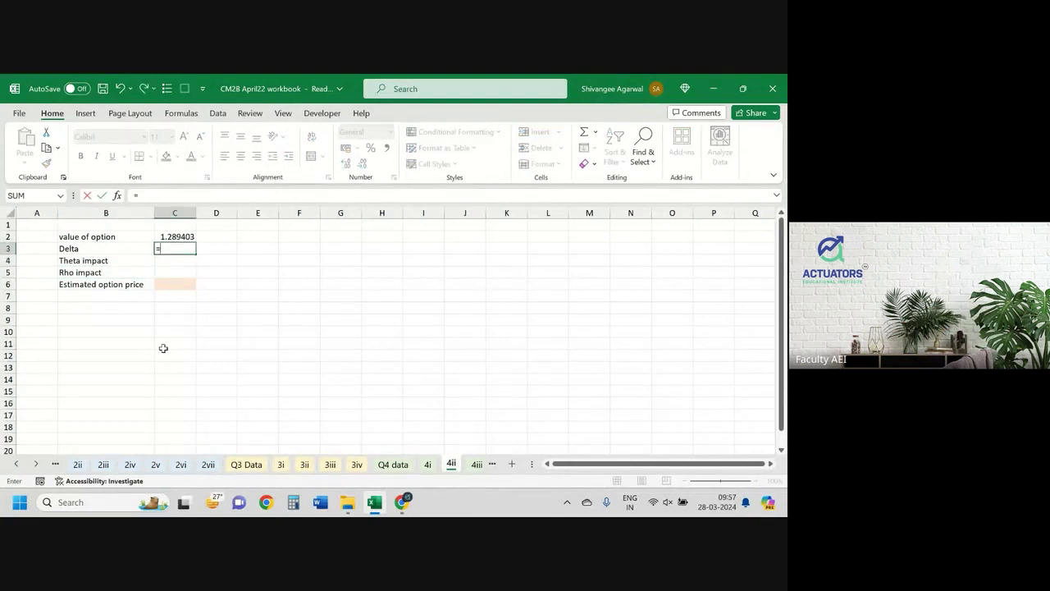
Set Delta in C3 to '4i'!C22 times the price change, giving 1.610877.
key("ctrl+Page_Up")
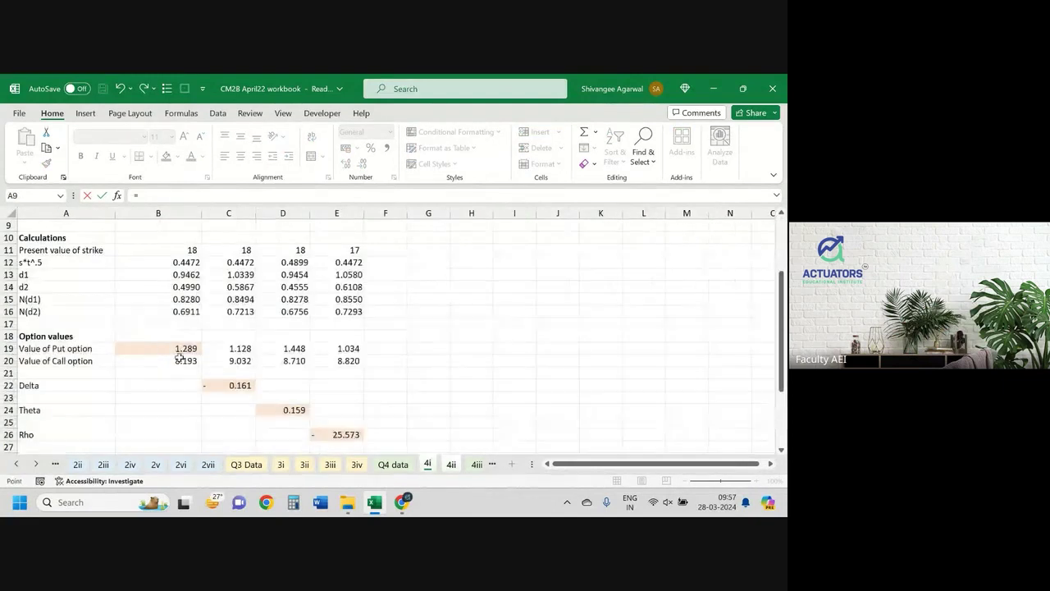
left_click(238, 384)
type("*")
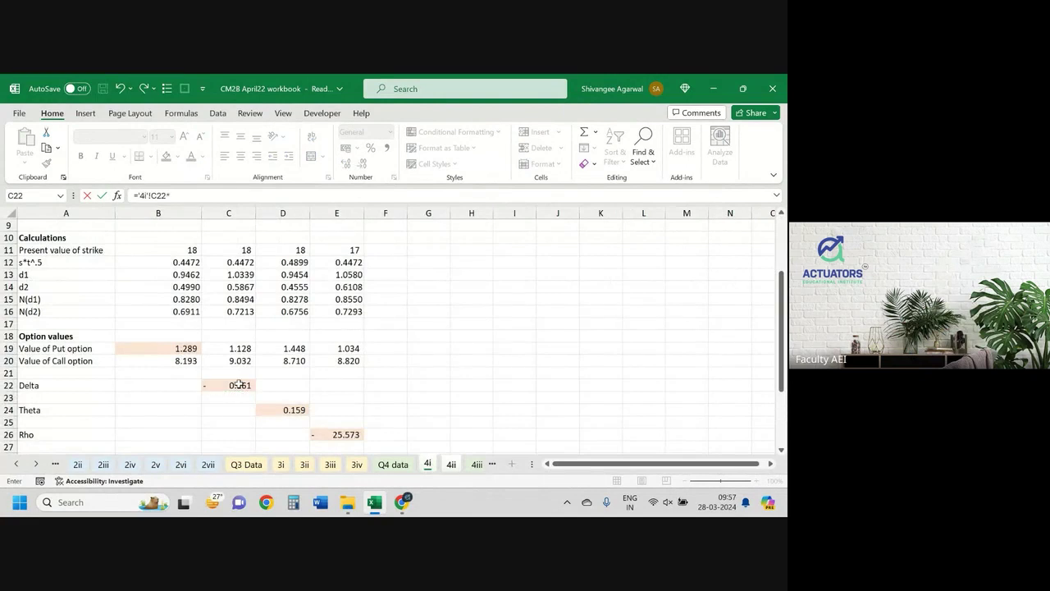
scroll(238, 384, "up", 3)
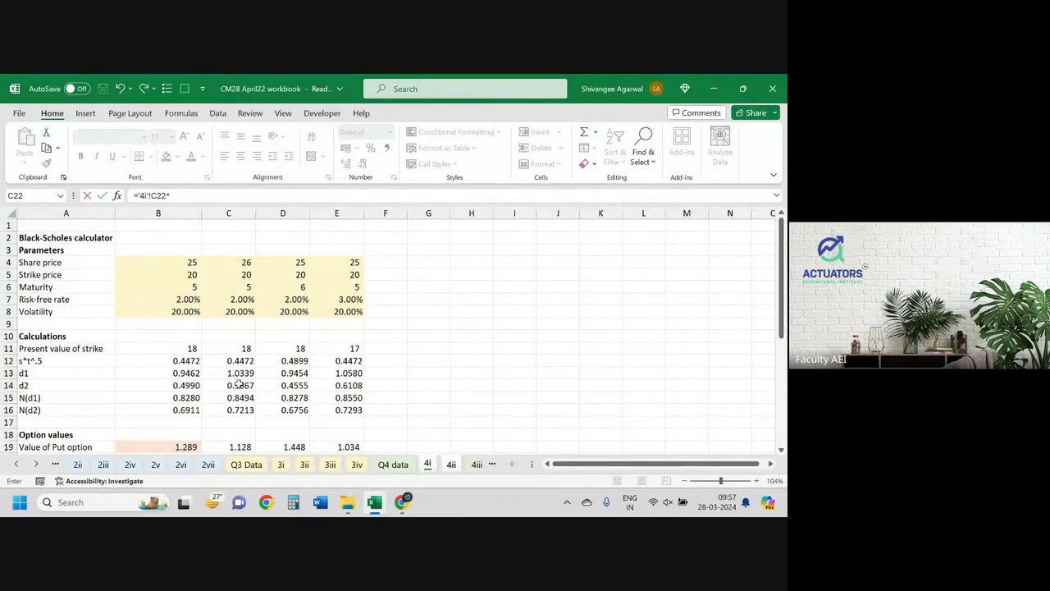
type("(-10")
key("Return")
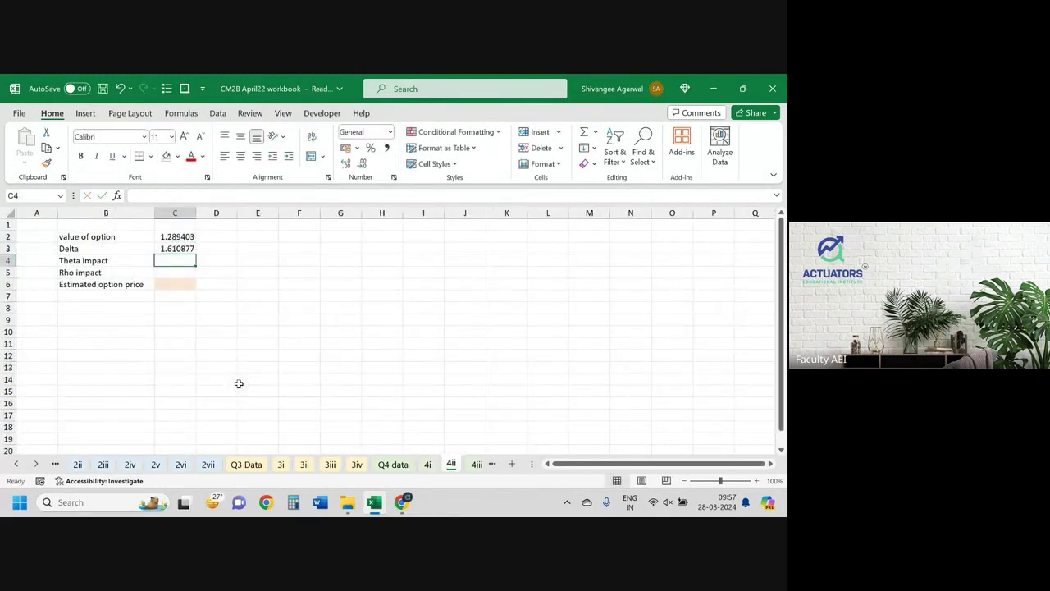
Set Theta impact in C4 to '4i'!D24 times the time change, giving 0.158792.
type("=")
key("ctrl+Page_Up")
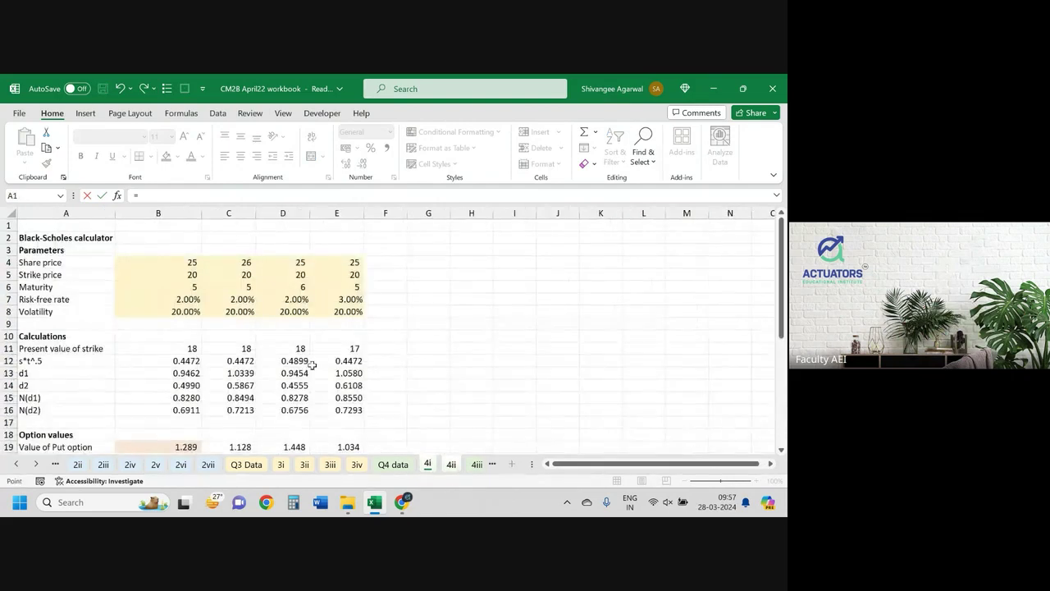
scroll(312, 365, "down", 2)
left_click(290, 435)
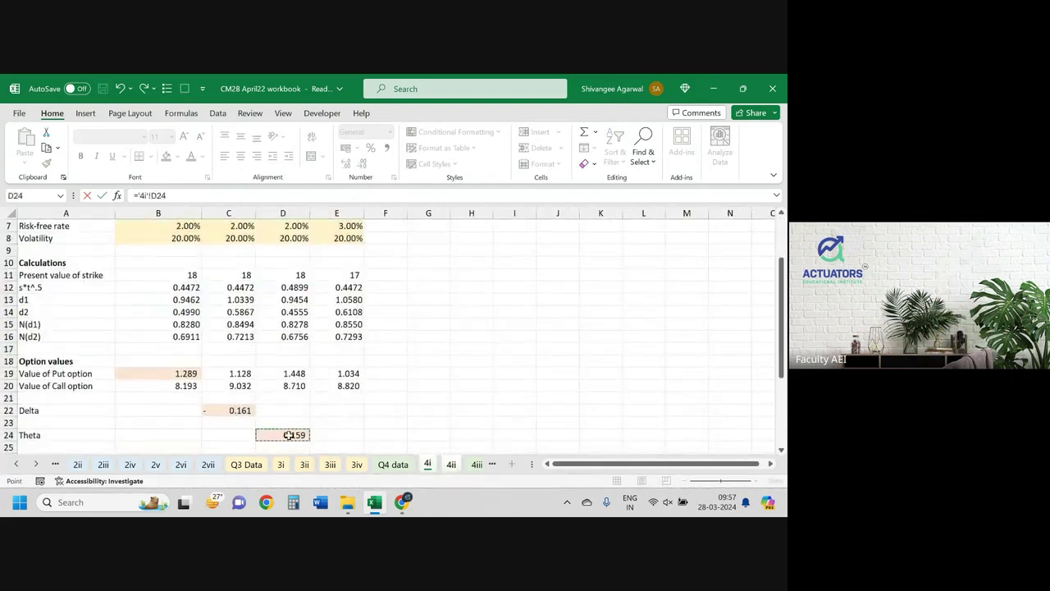
type("*")
key("Return")
Set Rho impact in C5 to '4i'!E26*3 after checking the rate change in the exam paper, giving -0.76719.
type("=")
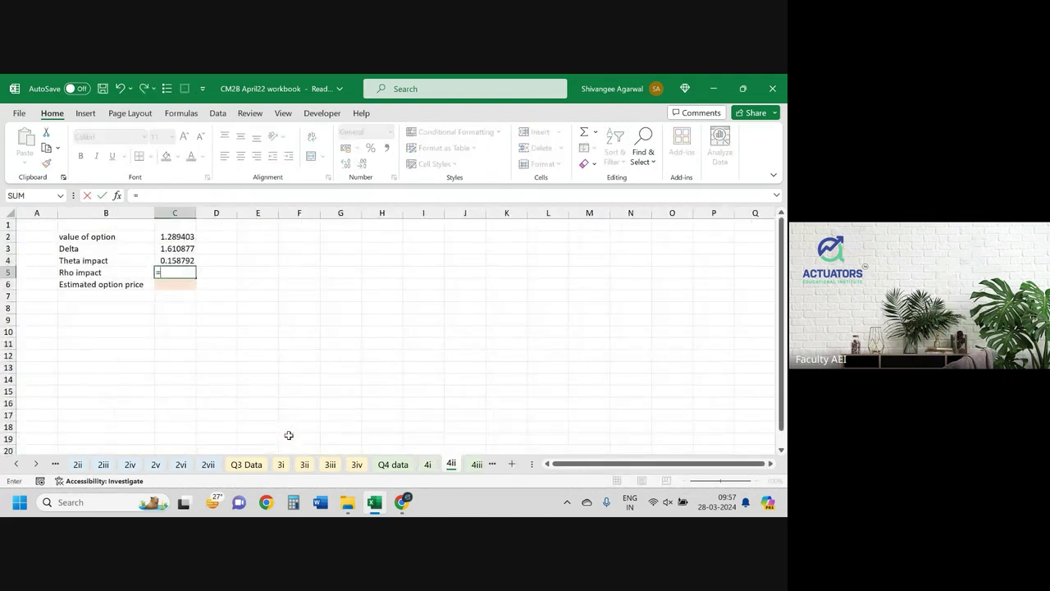
key("ctrl+Page_Up")
scroll(317, 421, "down", 2)
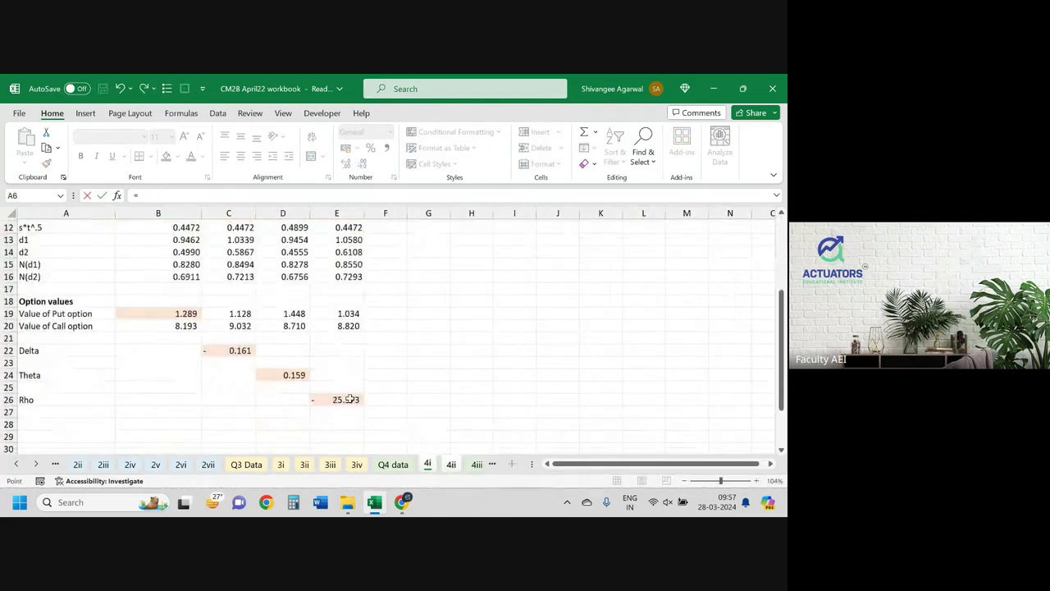
left_click(349, 399)
key("alt+Tab")
scroll(427, 368, "down", 1)
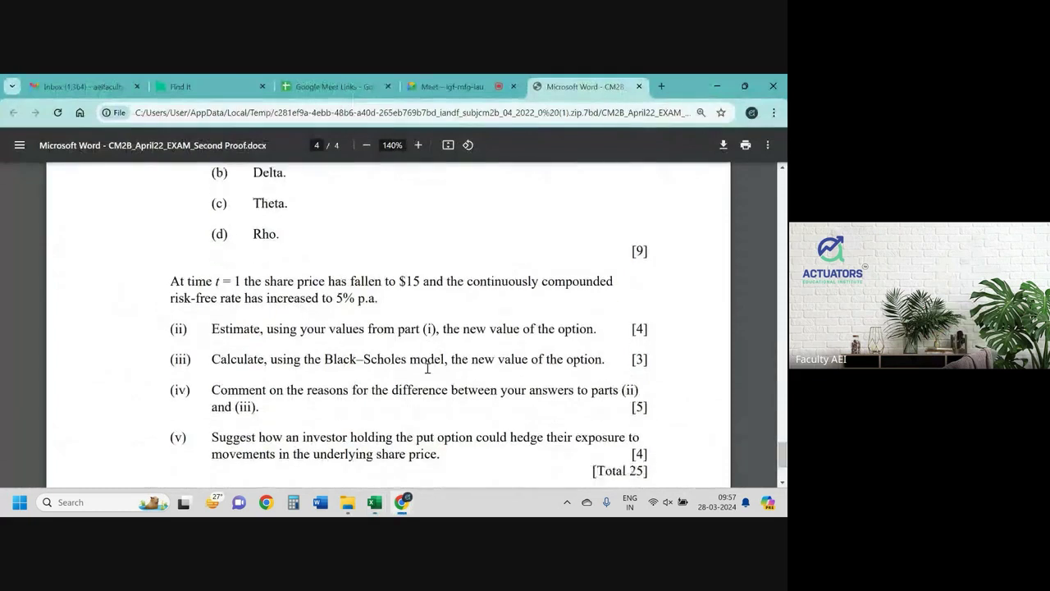
scroll(427, 368, "down", 1)
scroll(427, 369, "up", 2)
scroll(427, 368, "up", 2)
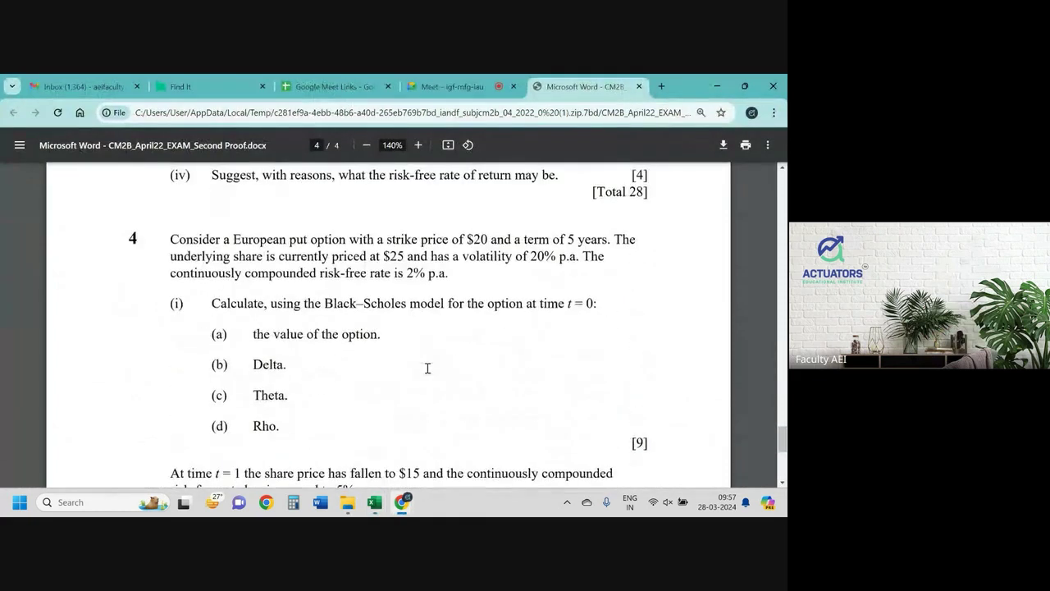
scroll(427, 369, "down", 2)
scroll(426, 369, "down", 2)
scroll(427, 368, "down", 2)
key("alt+Tab")
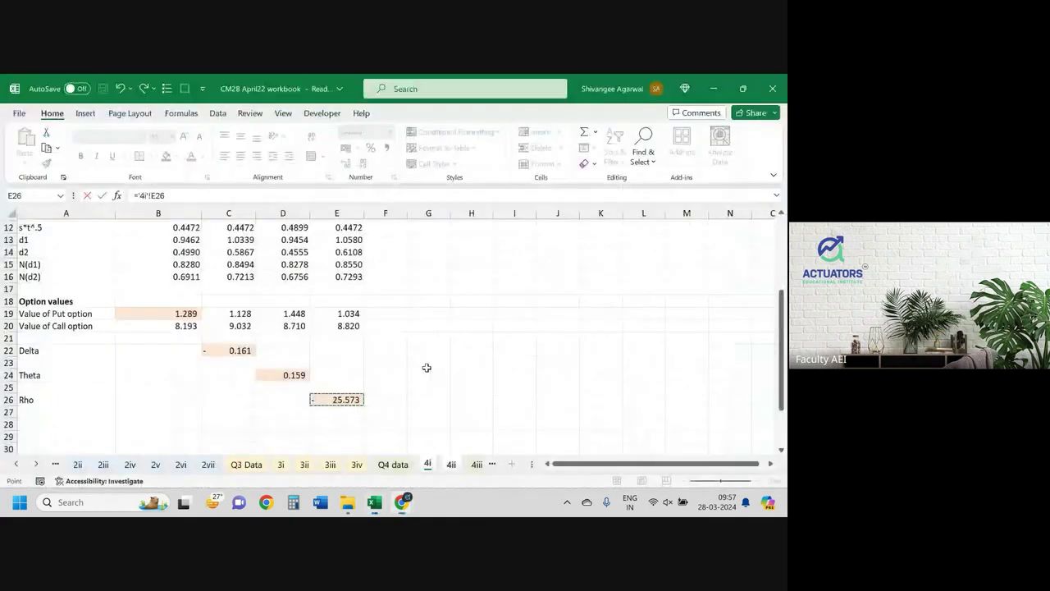
left_click(186, 195)
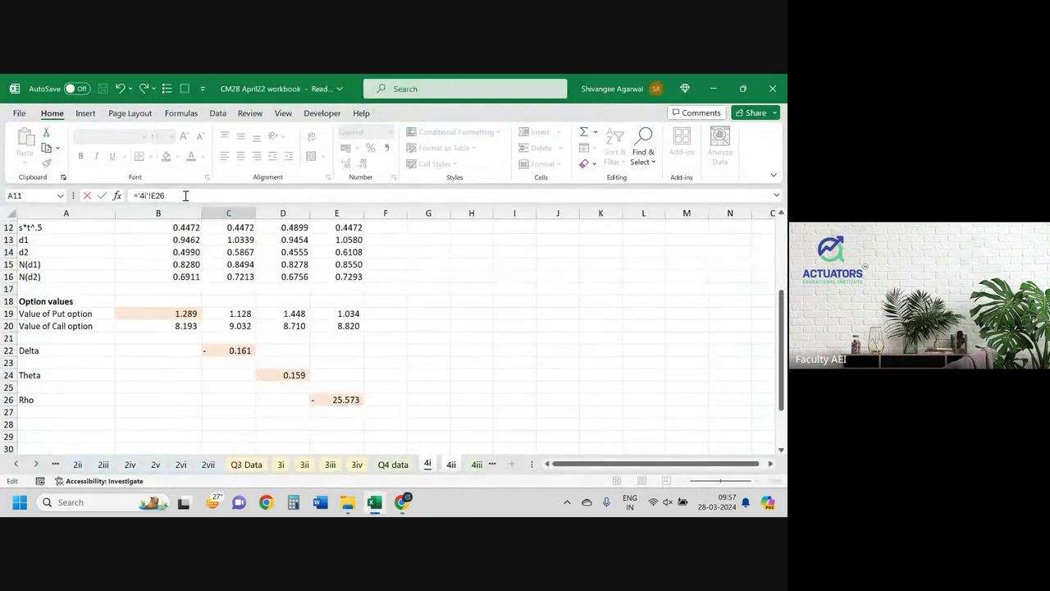
type("*3%")
key("Return")
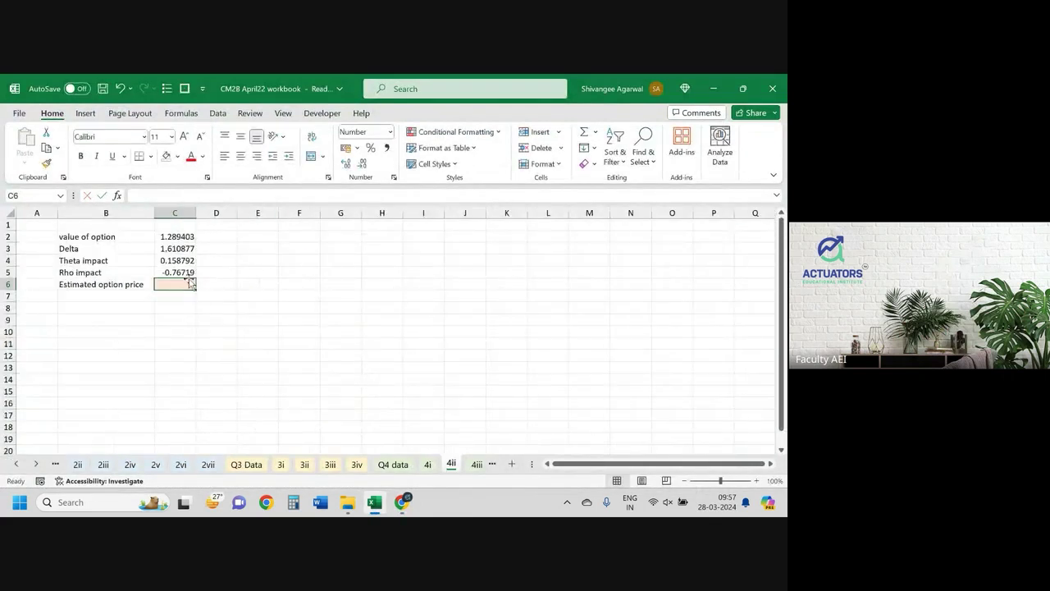
AutoSum the option value and three impacts into the estimated option price, 2.292.
left_click(190, 273)
left_click(180, 283)
key("alt+equal")
key("ctrl+Return")
right_click(181, 284)
key("Escape")
Review the Rho and Theta impacts against the exam paper, then return to the workbook.
left_click(168, 270)
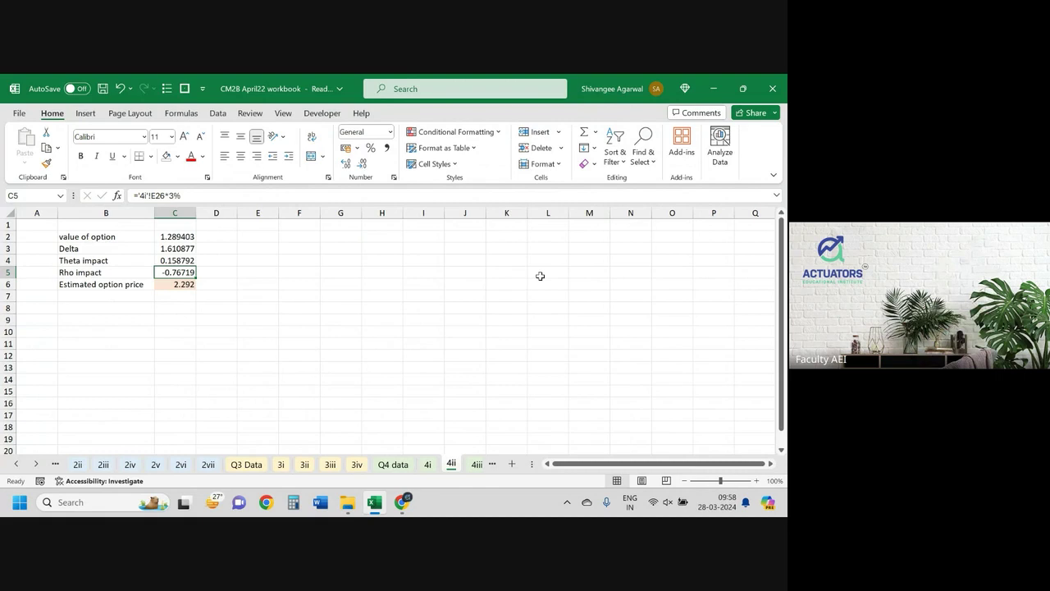
left_click(185, 260)
key("alt+Tab")
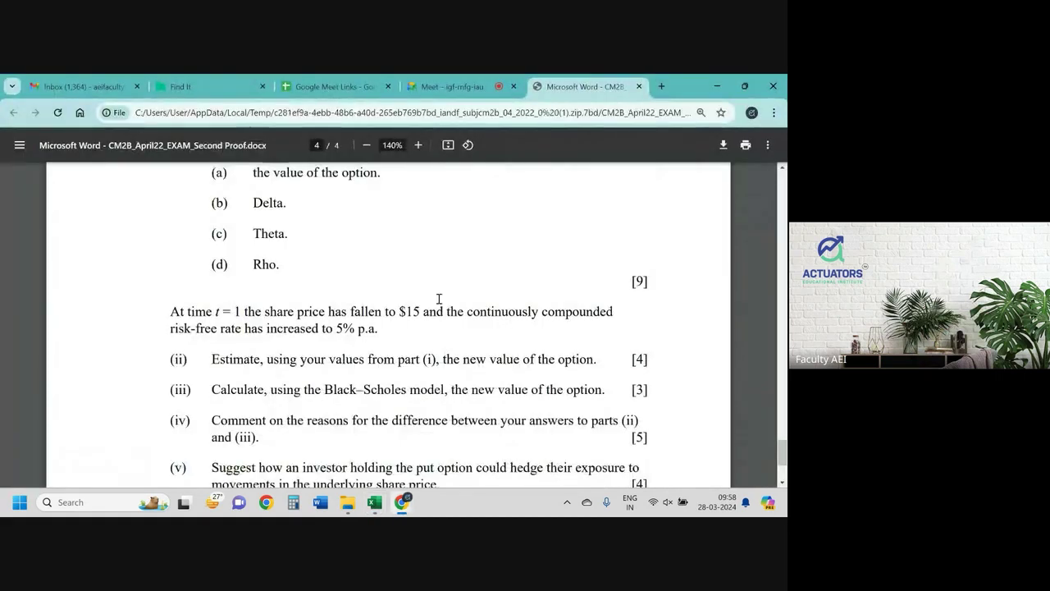
scroll(439, 299, "down", 2)
scroll(439, 299, "up", 1)
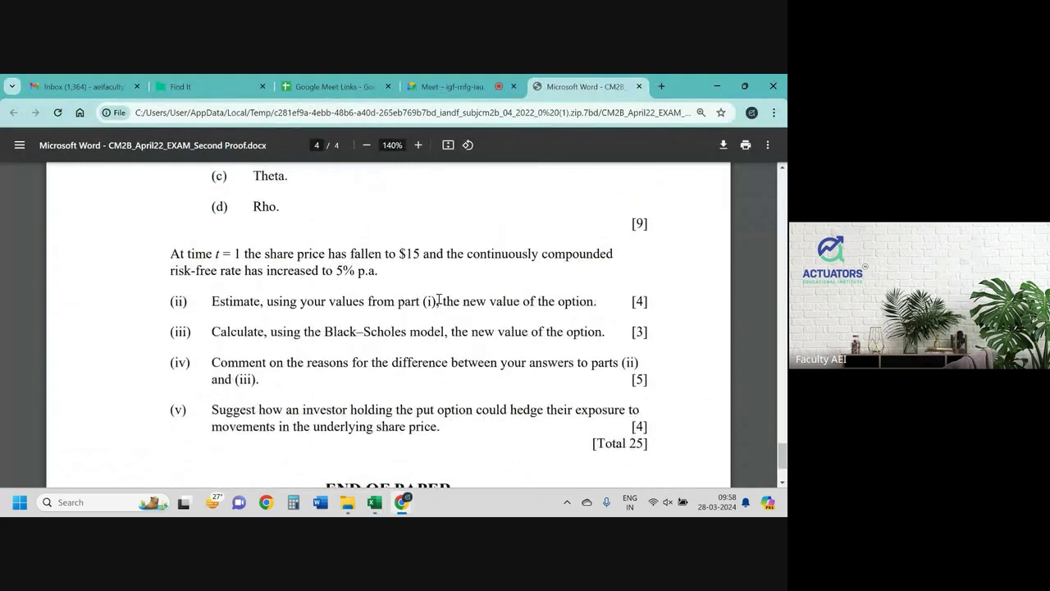
key("alt+Tab")
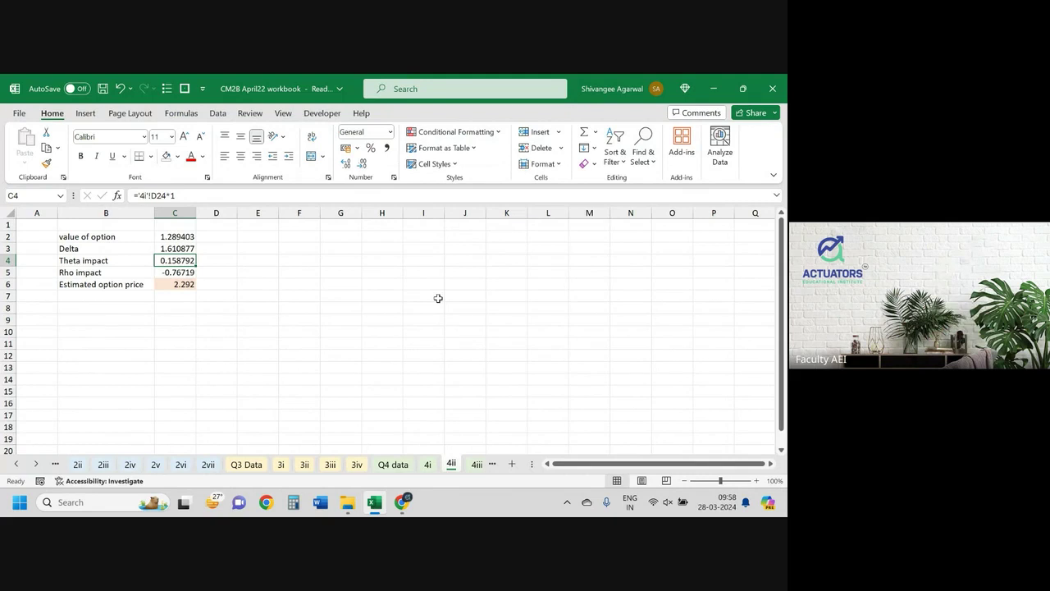
Change C4's Theta impact formula to ='4i'!D24*(-1), giving -0.15879 and an estimate of 1.974.
left_click(171, 195)
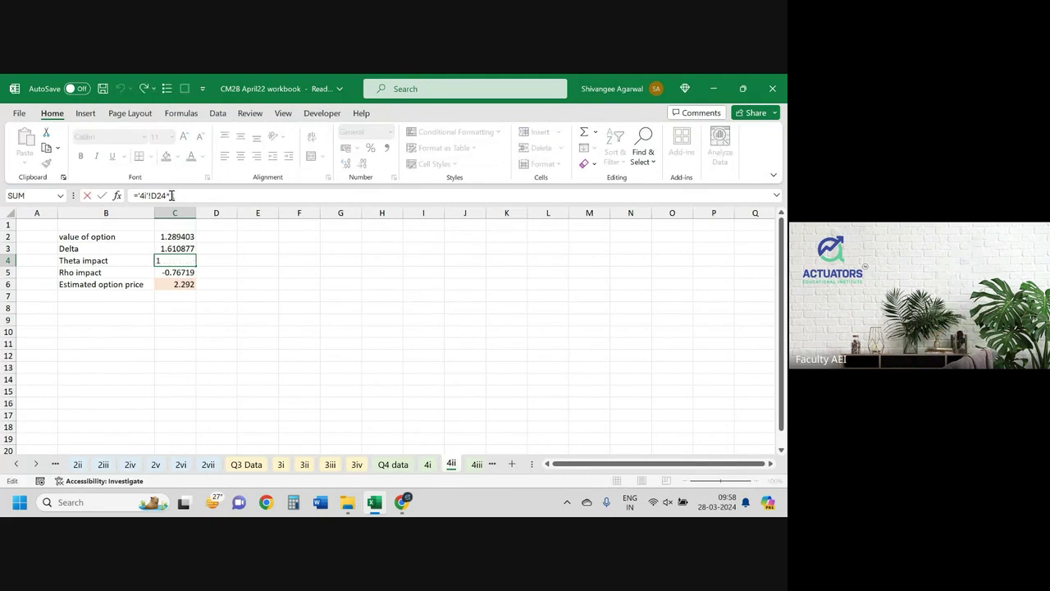
type("-")
key("Left")
type("(")
key("Return")
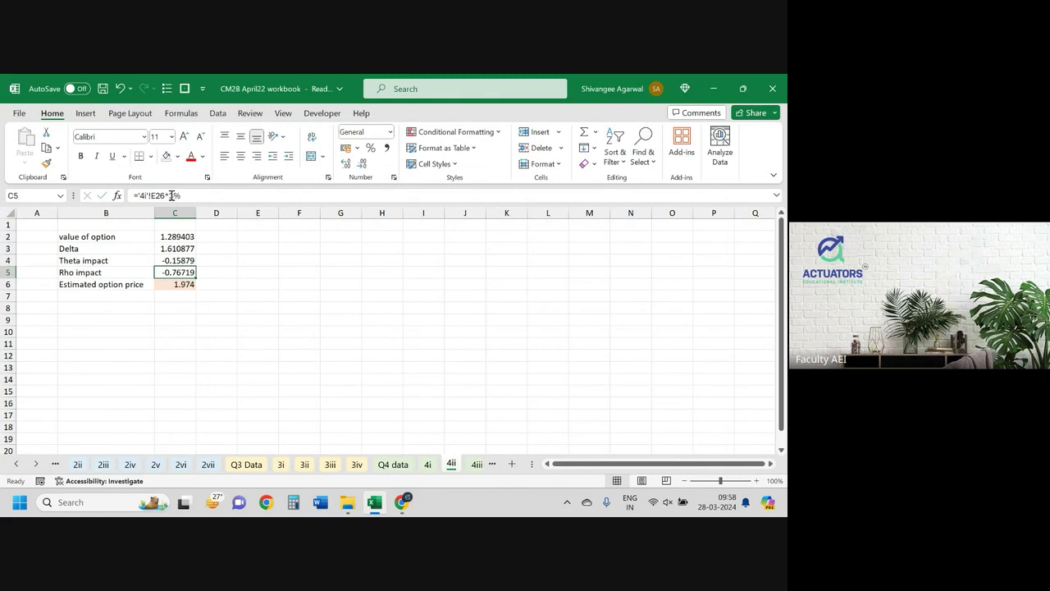
Check Theta in 4i's D24 and part (iii)'s wording in the exam paper, then return to 4ii.
left_click(428, 465)
scroll(317, 331, "up", 3)
scroll(246, 295, "up", 1)
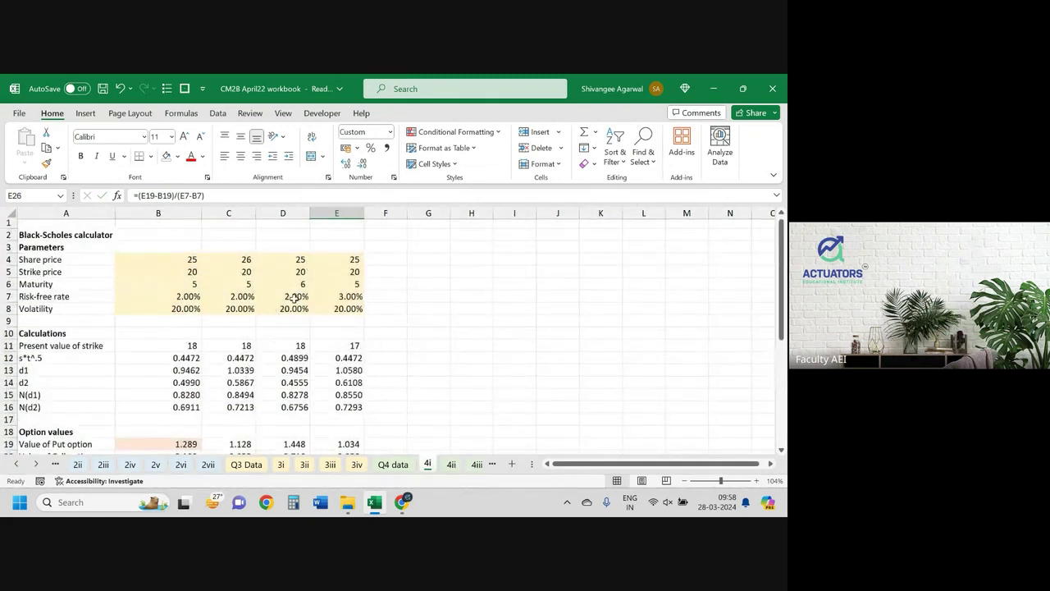
scroll(299, 316, "down", 2)
scroll(296, 328, "down", 2)
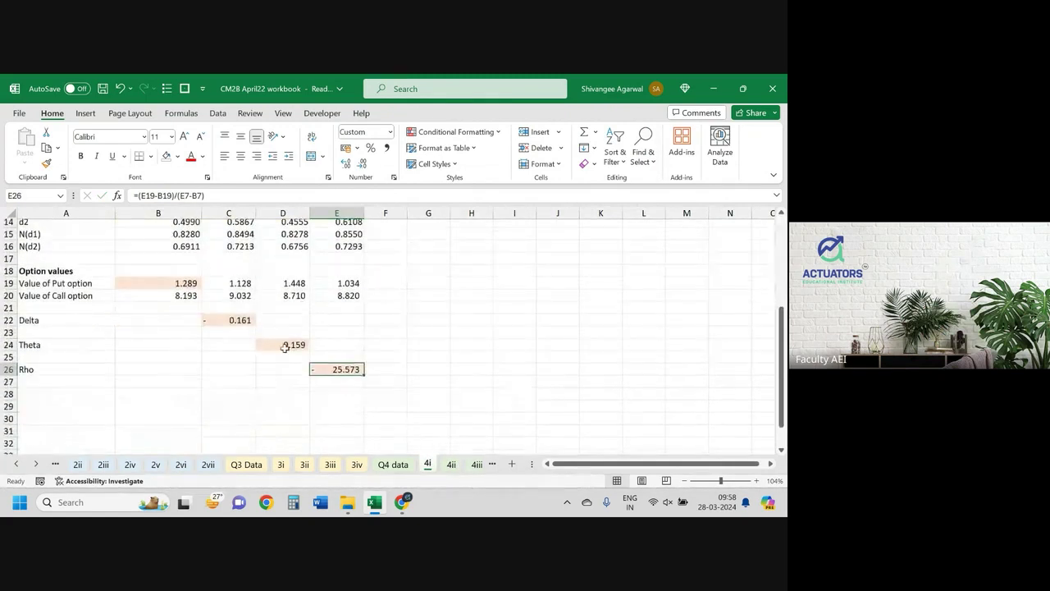
left_click(285, 347)
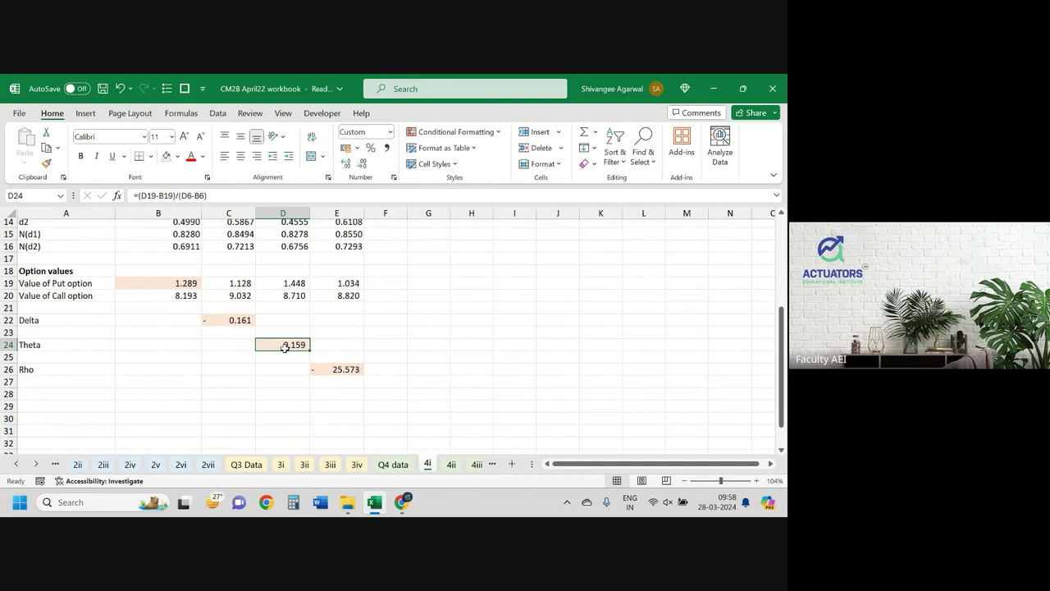
key("alt+Tab")
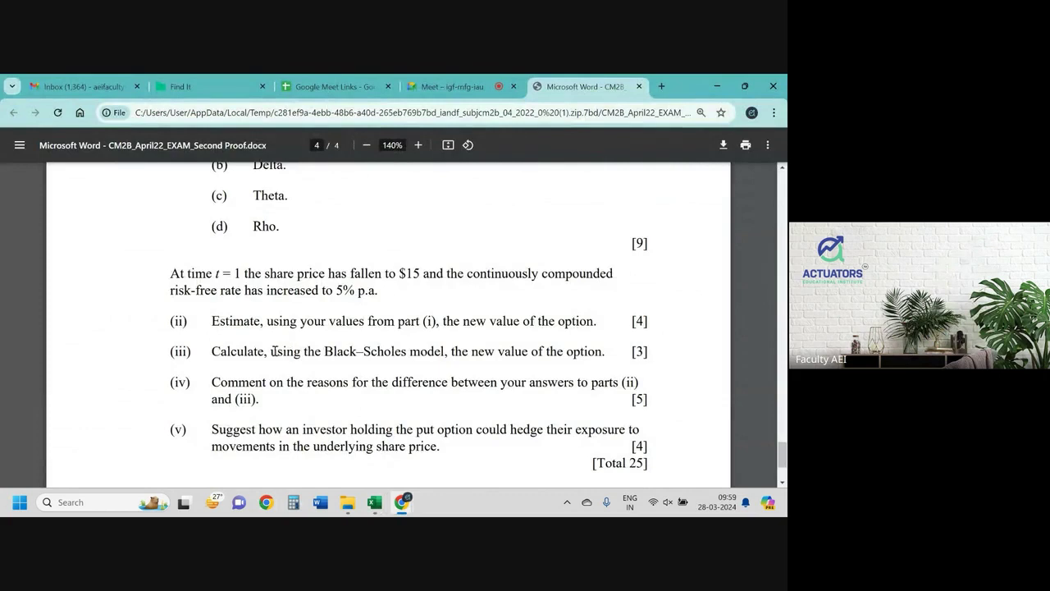
left_click_drag(272, 351, 597, 345)
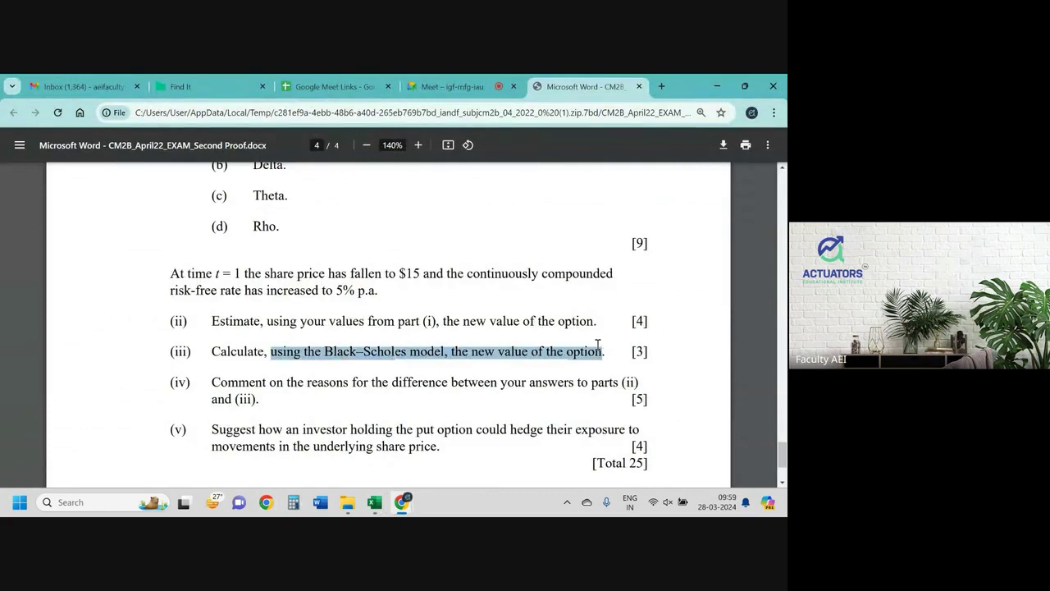
key("alt+Tab")
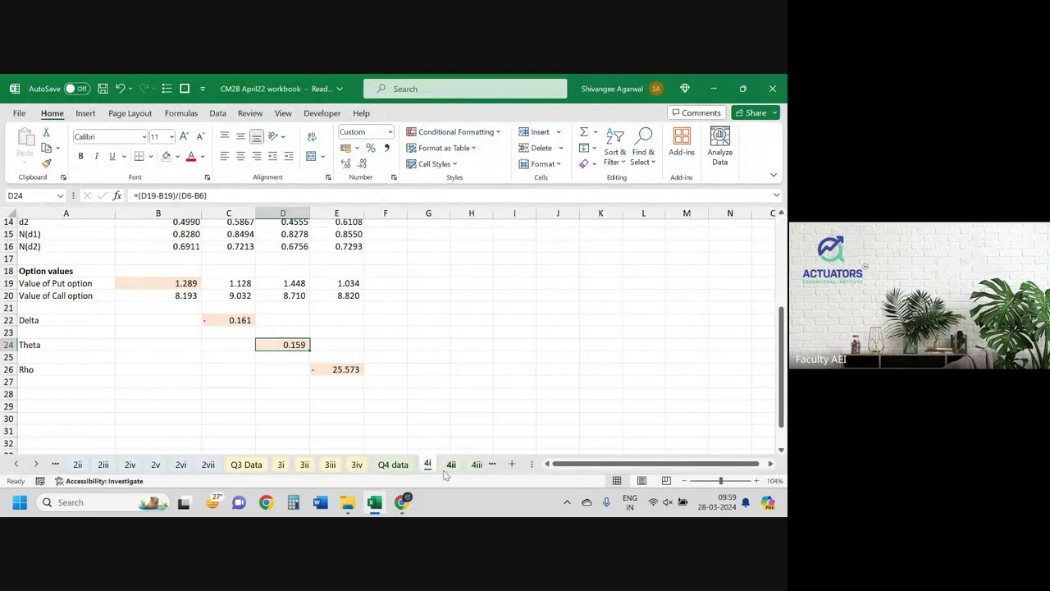
left_click(406, 465)
left_click(451, 465)
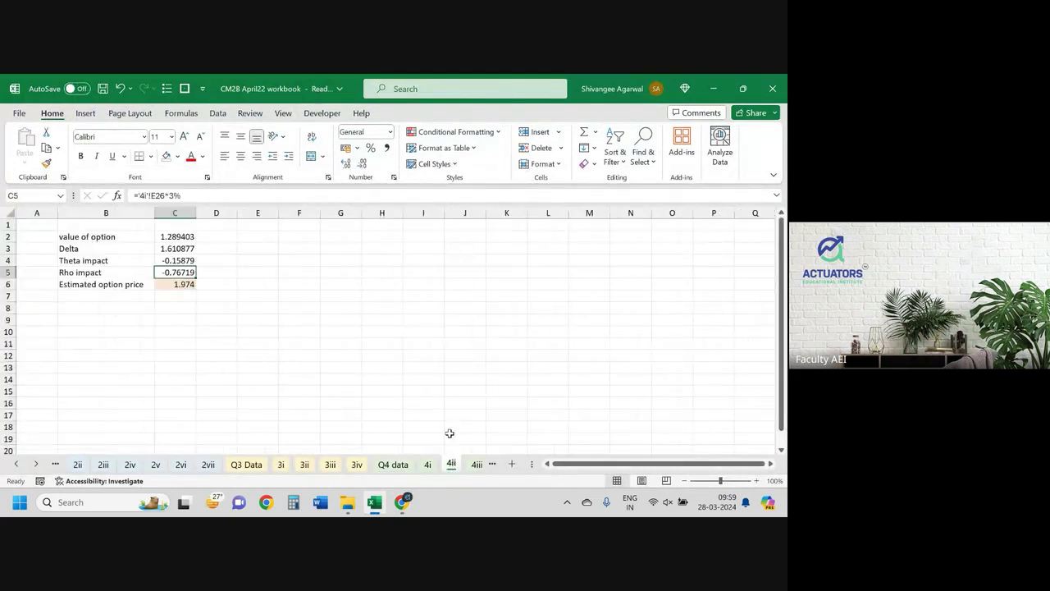
Insert blank rows above the existing label at the top of sheet 4iii.
left_click(477, 464)
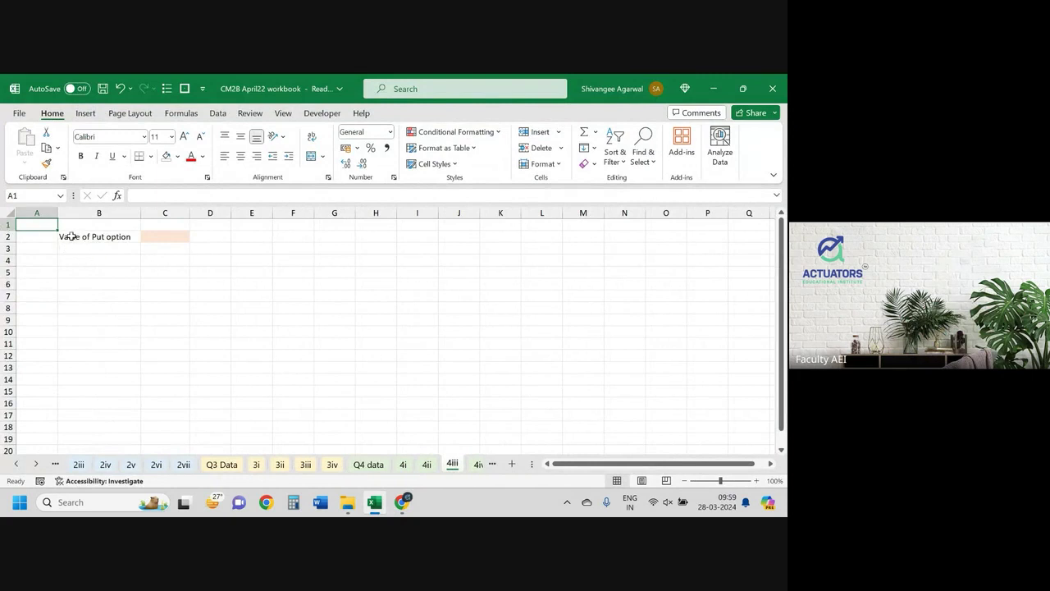
left_click(6, 224)
key("ctrl+plus")
key("ctrl+plus")
key("ctrl+plus")
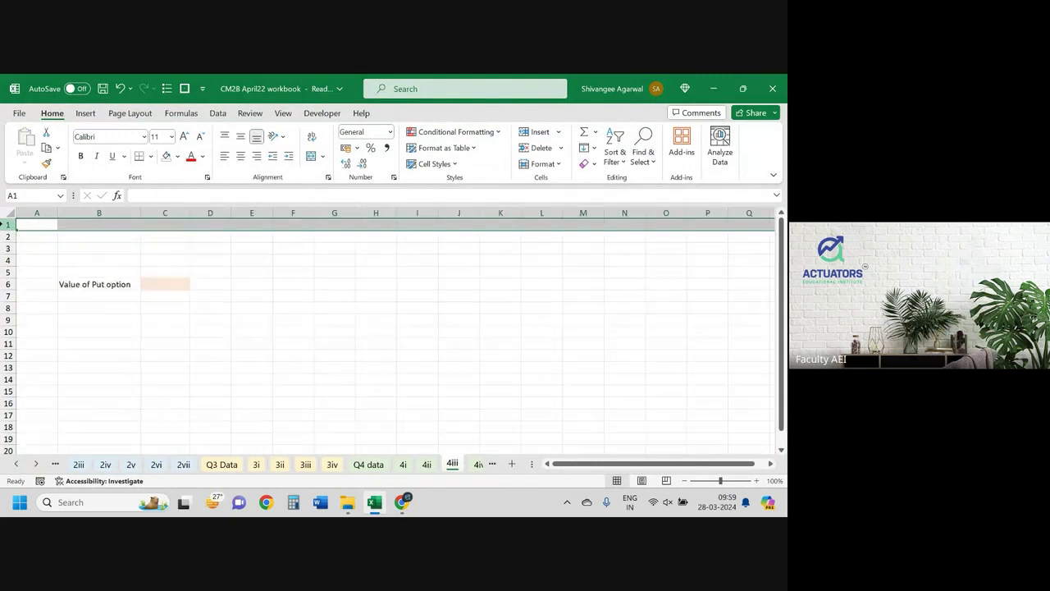
key("ctrl+plus")
key("ctrl+plus")
key("ctrl+plus")
key("ctrl+plus")
key("ctrl+plus")
key("ctrl+plus")
key("ctrl+plus")
key("ctrl+plus")
key("ctrl+plus")
key("ctrl+plus")
key("ctrl+plus")
key("ctrl+plus")
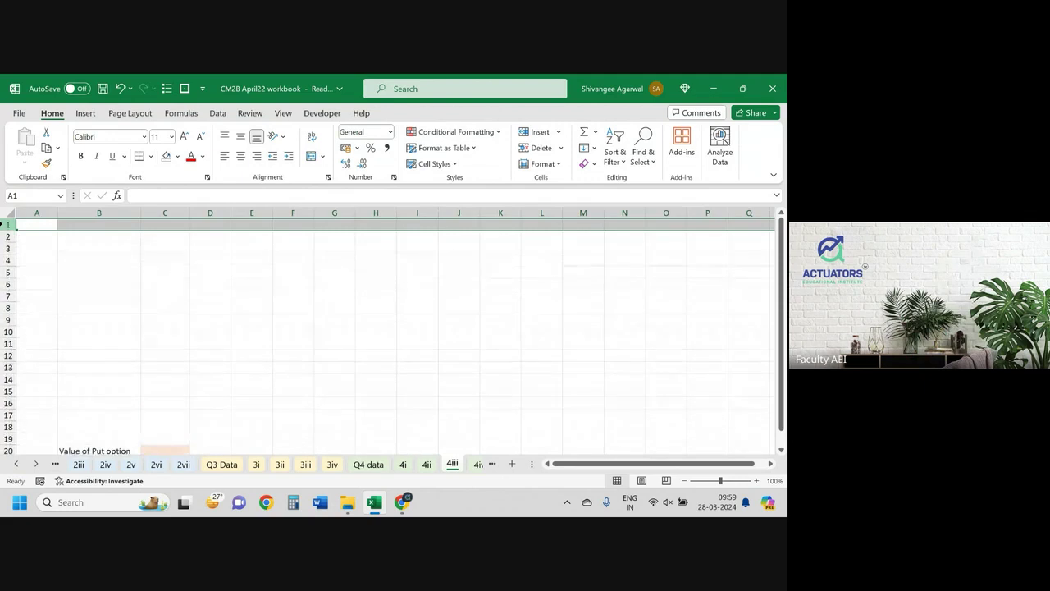
key("ctrl+plus")
key("ctrl+plus")
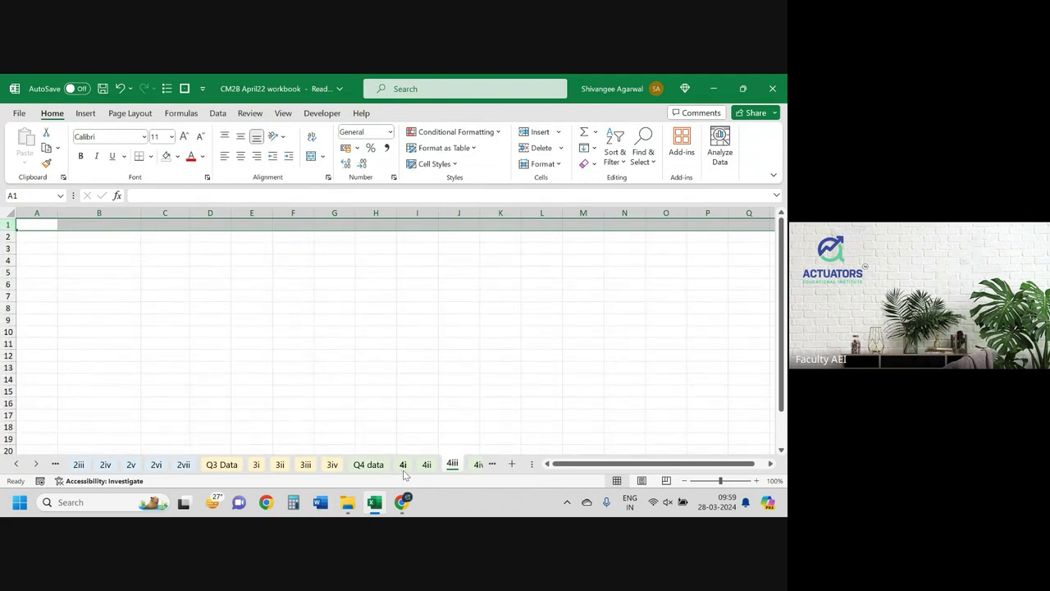
Copy 4i's calculator labels and base-case column (A2:B20) and paste them at the top of 4iii.
left_click(403, 464)
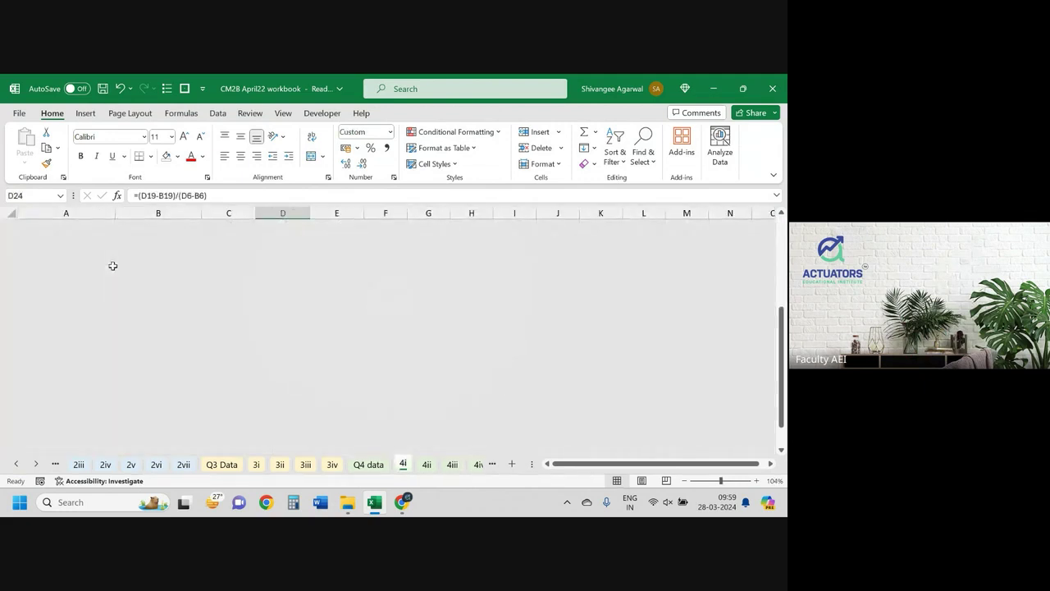
key("ctrl+Home")
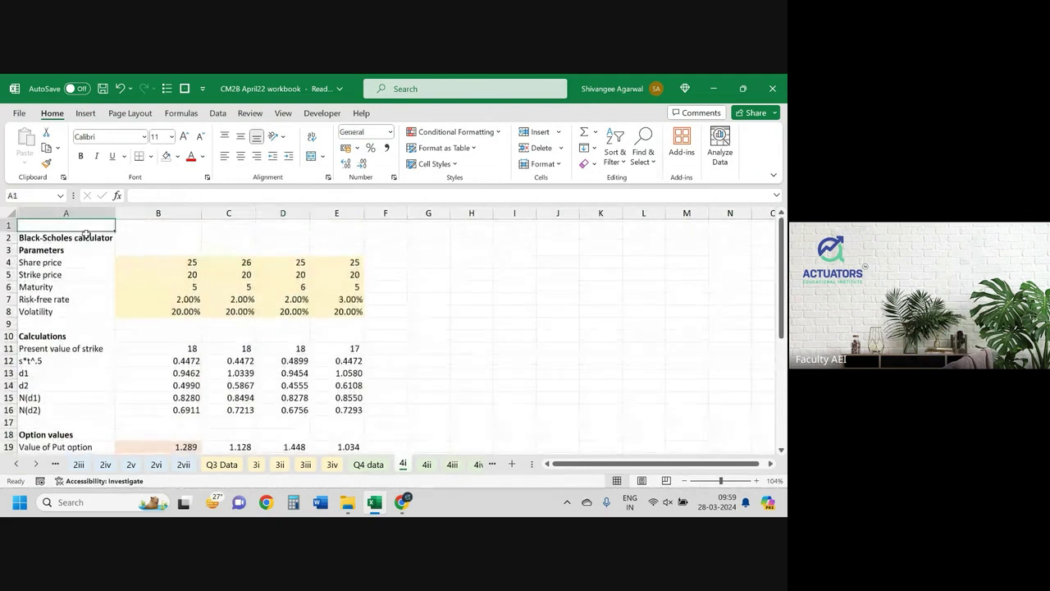
mouse_move(85, 237)
left_mouse_down()
mouse_move(180, 465)
mouse_move(170, 409)
left_mouse_up()
key("ctrl+c")
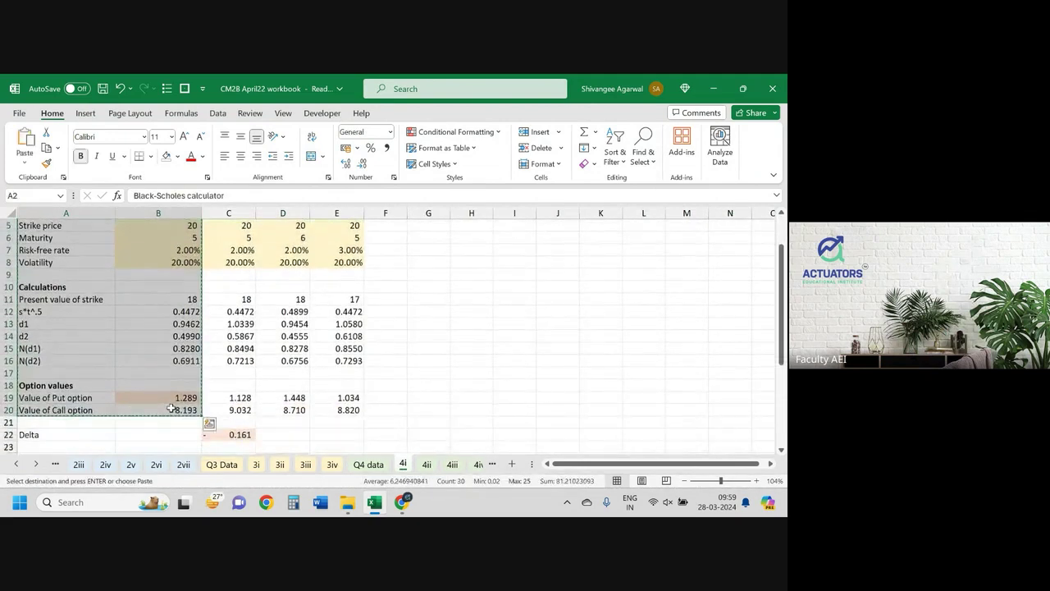
left_click(427, 464)
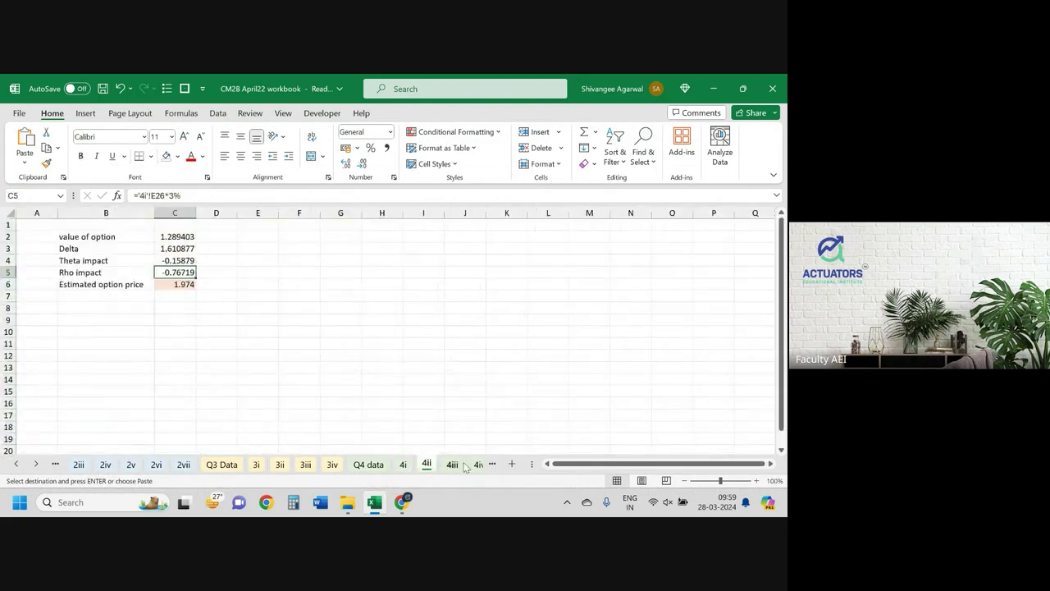
left_click(452, 465)
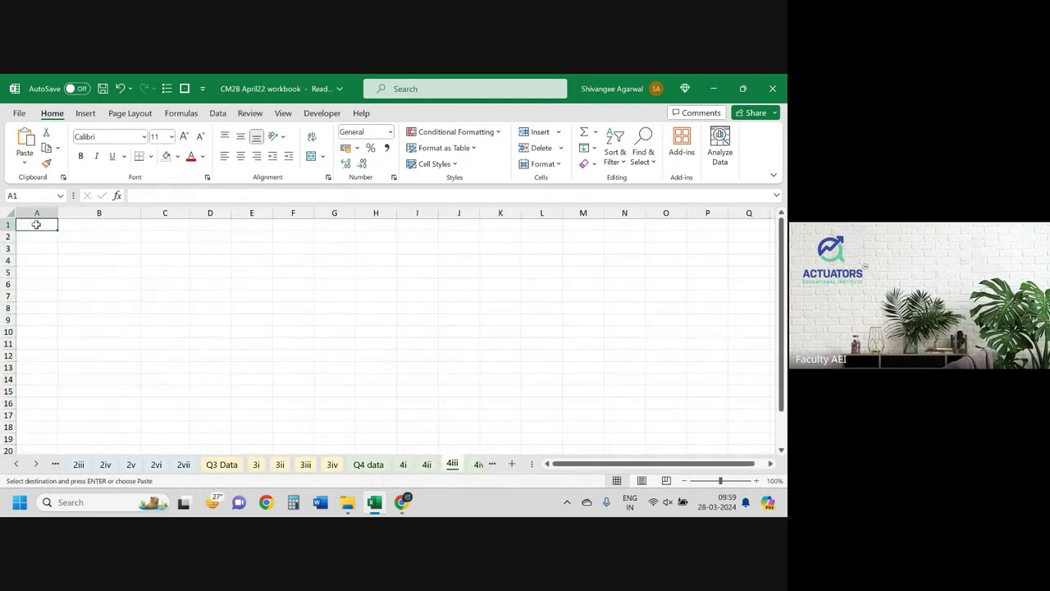
key("ctrl+v")
left_click(156, 261)
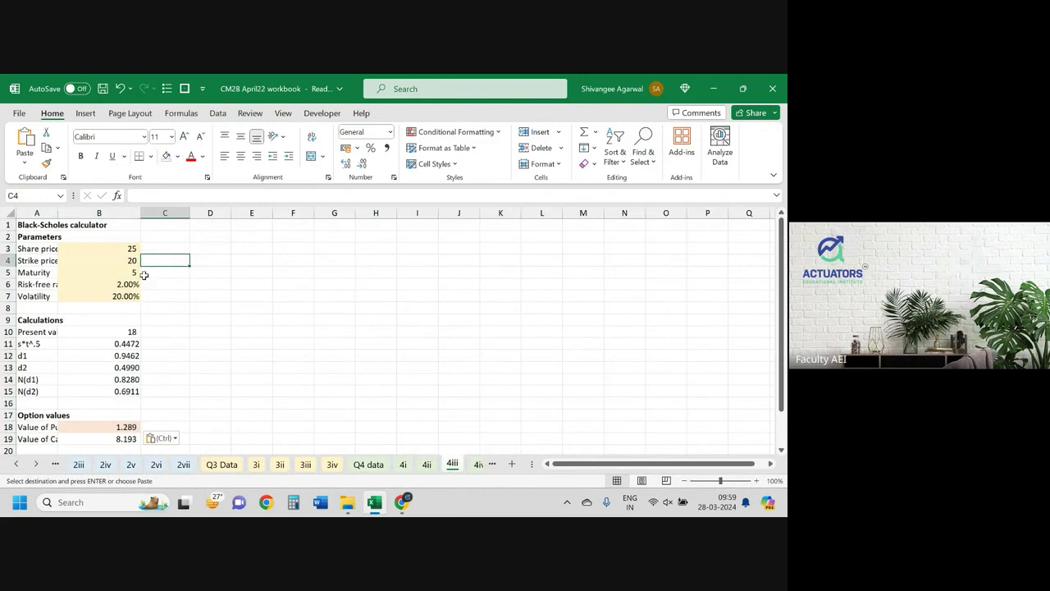
Autofit column A on 4iii and delete the leftover Value of Put option label in B22:D22.
double_click(58, 213)
scroll(173, 328, "down", 3)
left_click(152, 385)
key("ctrl+v")
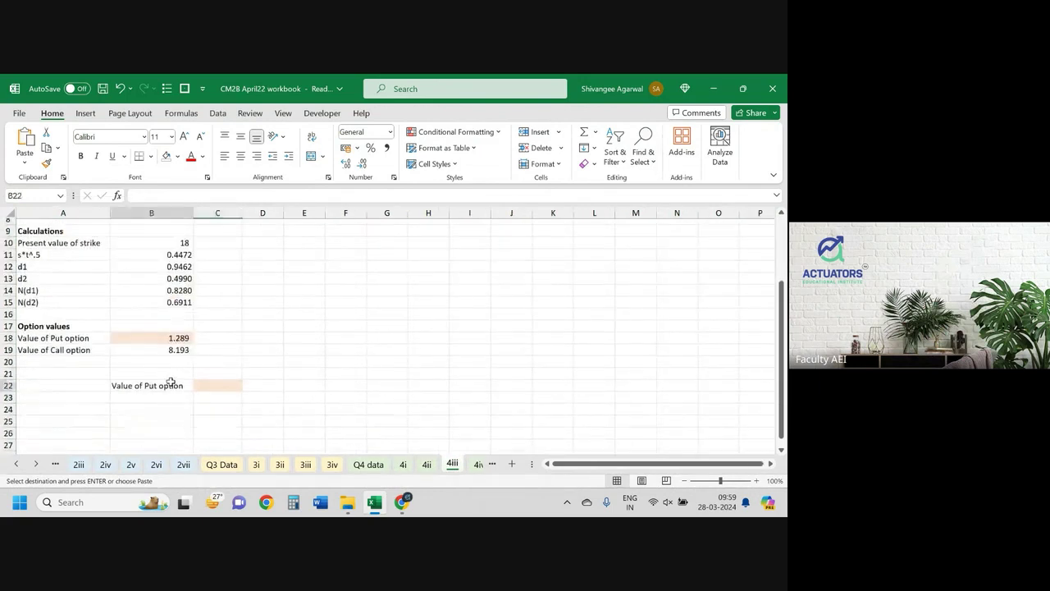
left_click_drag(171, 384, 265, 385)
key("Delete")
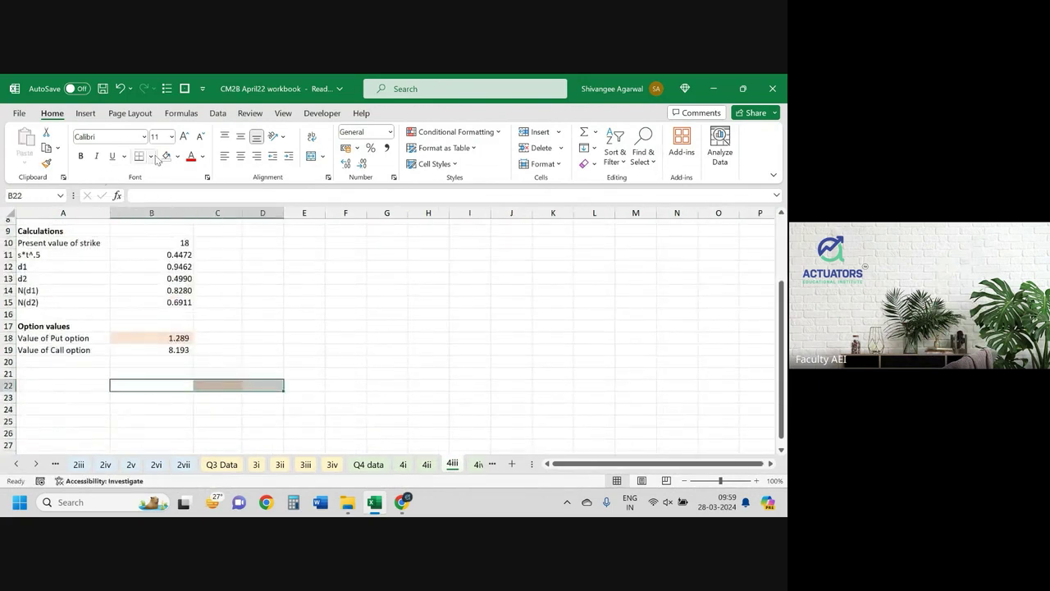
scroll(178, 336, "up", 2)
scroll(182, 297, "up", 1)
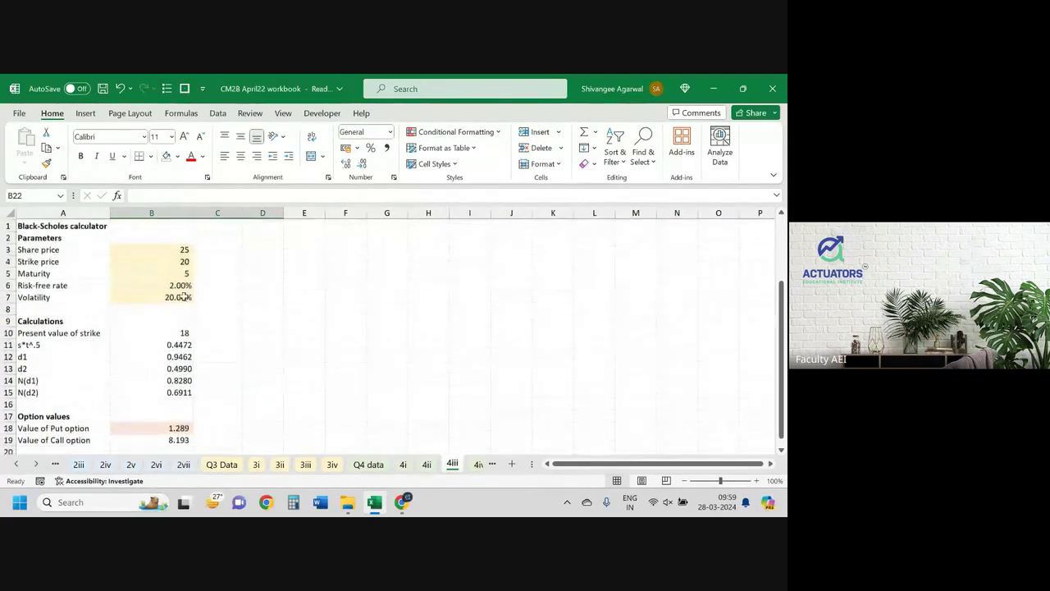
Enter share price 15, maturity 4 and rate 5%, repricing the put at 3.233.
left_click(182, 297)
left_click(175, 247)
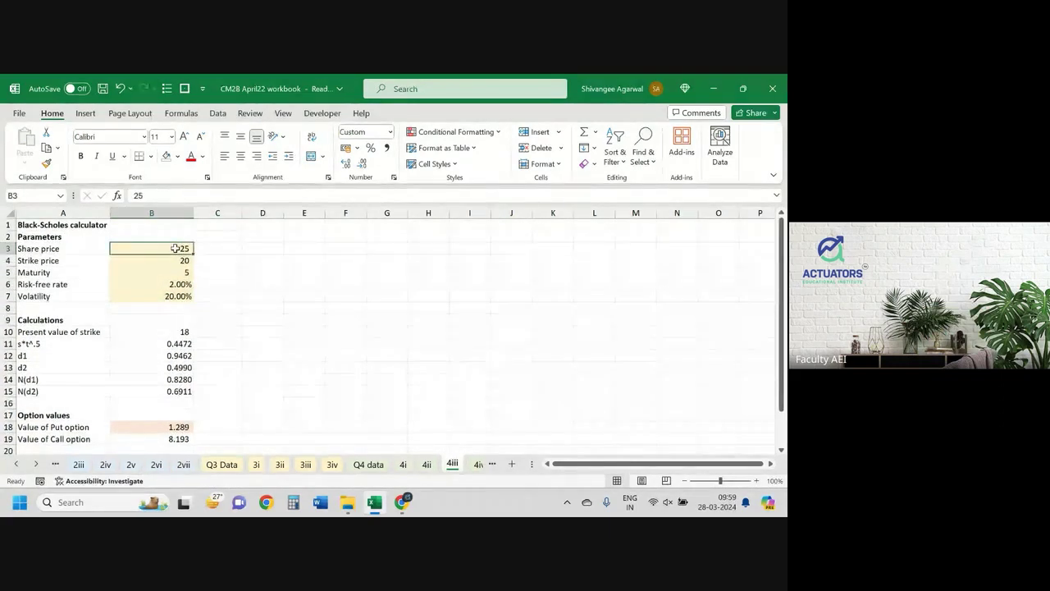
type("15")
key("Return")
key("Return")
key("Down")
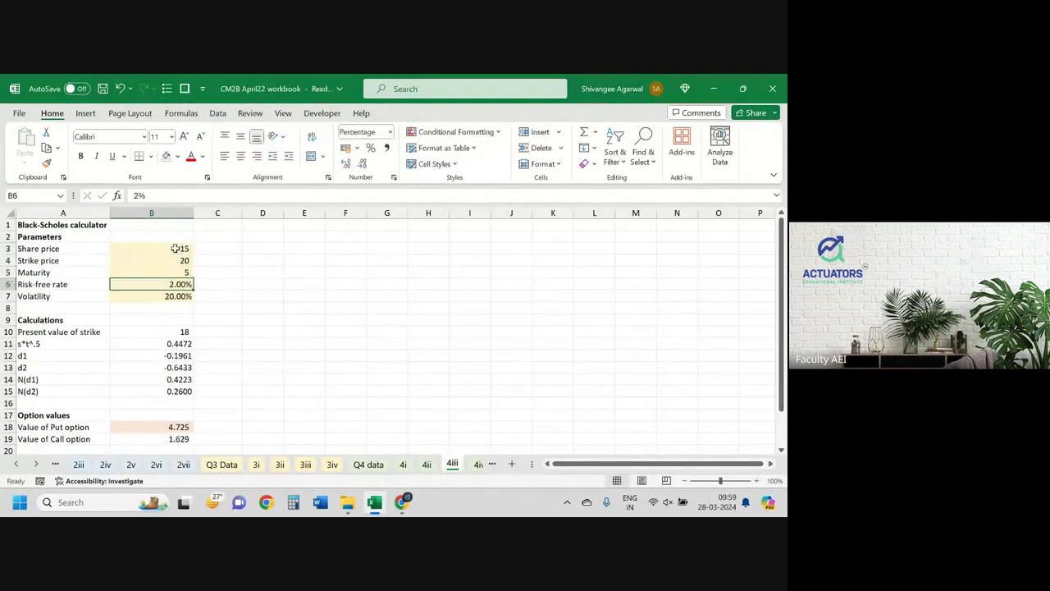
key("Up")
type("4")
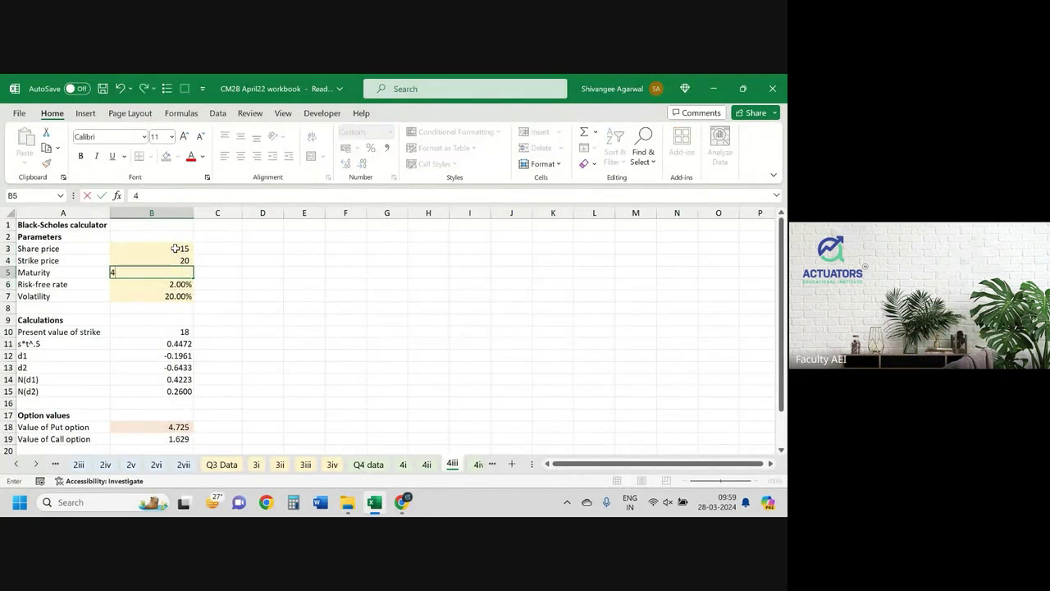
key("Return")
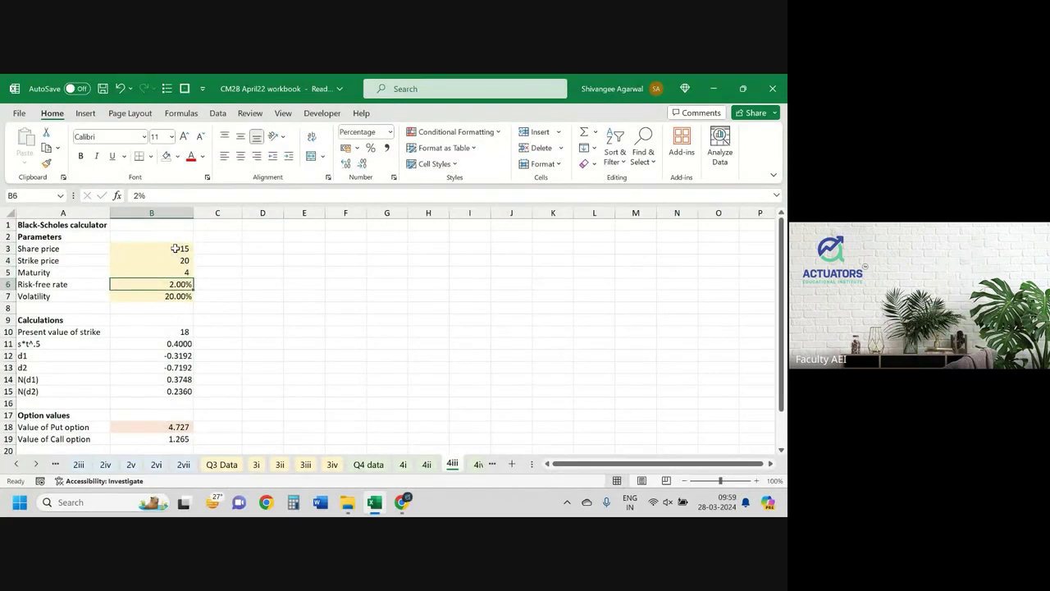
type("5")
key("Return")
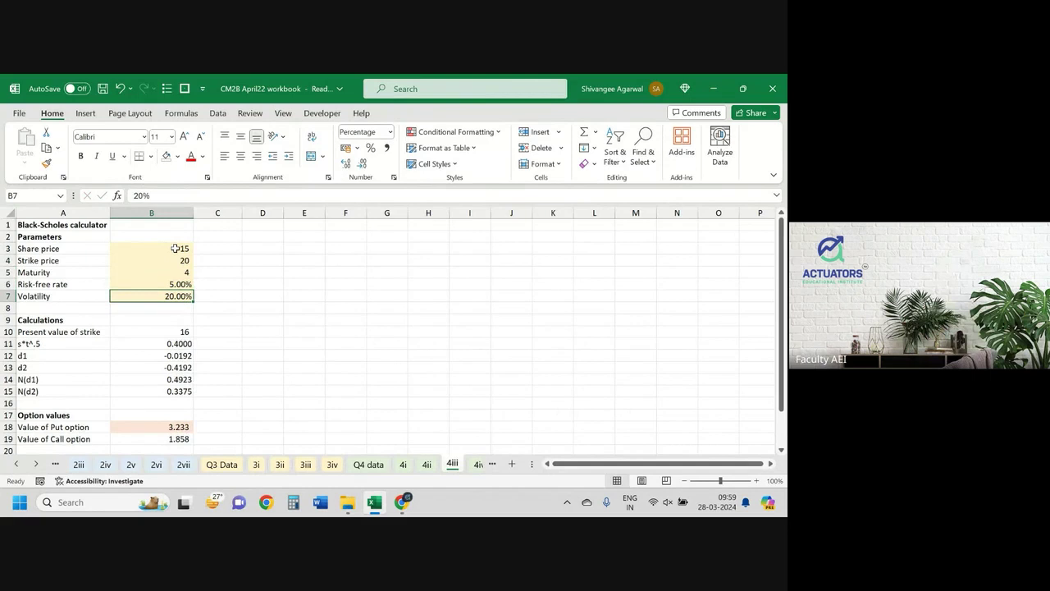
scroll(175, 248, "down", 2)
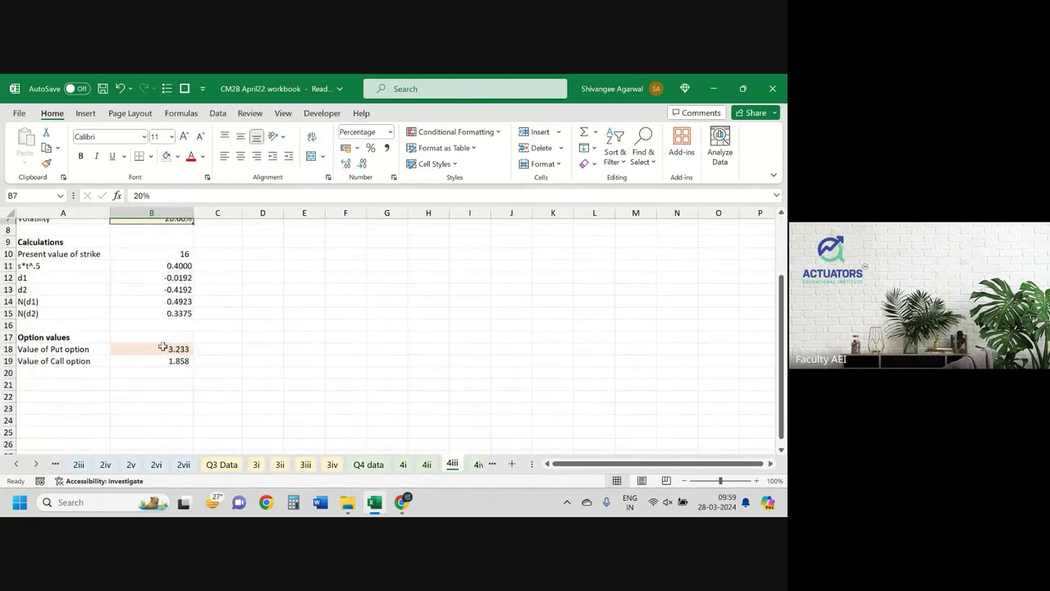
Flip to sheet 4ii and back to the 4iii revaluation sheet.
left_click(427, 465)
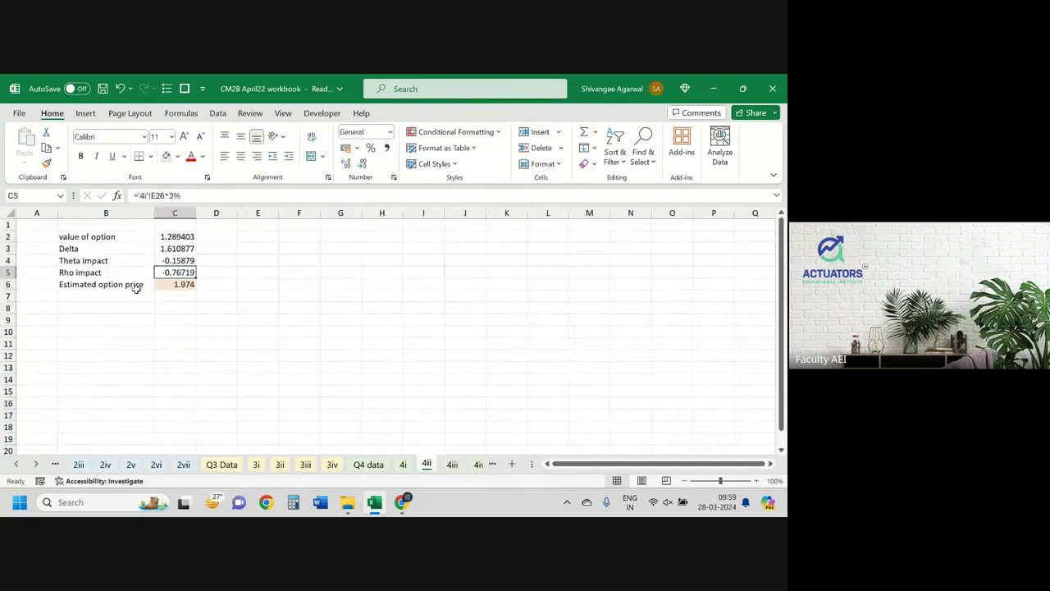
left_click(452, 464)
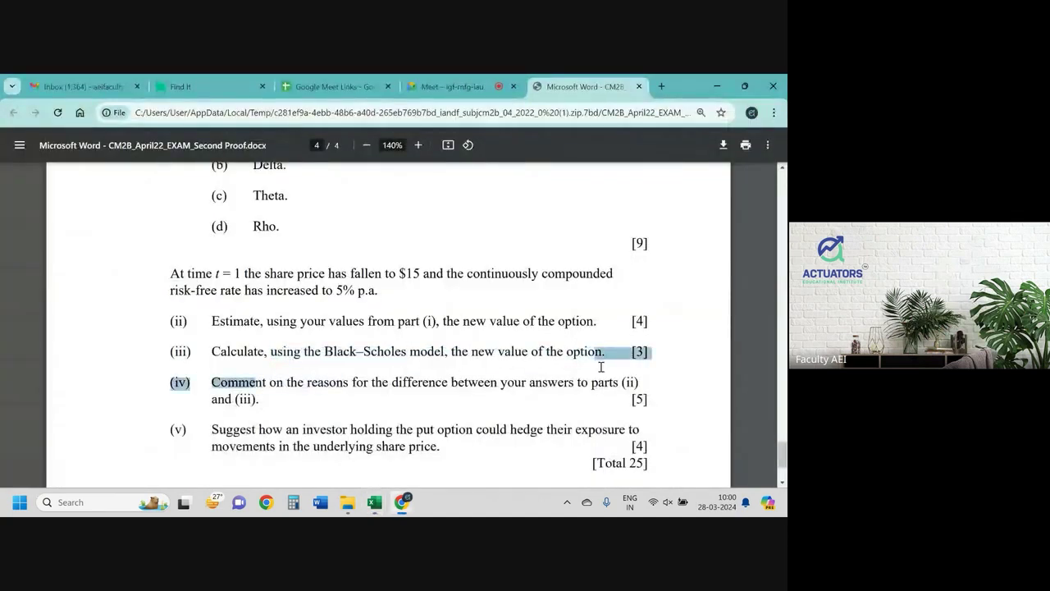
Compare 4ii's 1.974 estimate with 4iii's 3.233 revaluation, then bring up the exam paper.
left_click(427, 464)
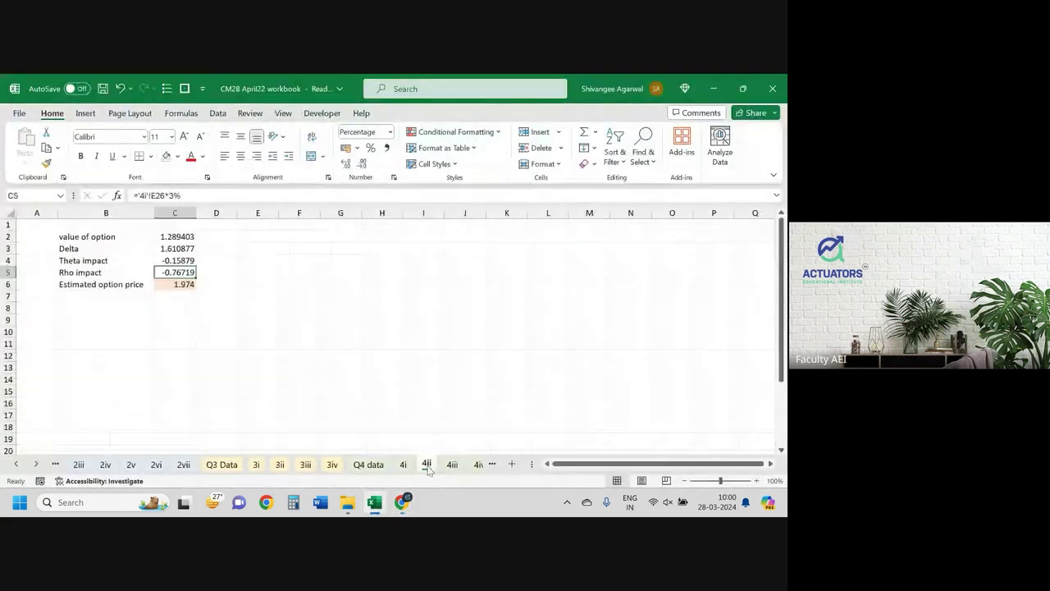
left_click(452, 465)
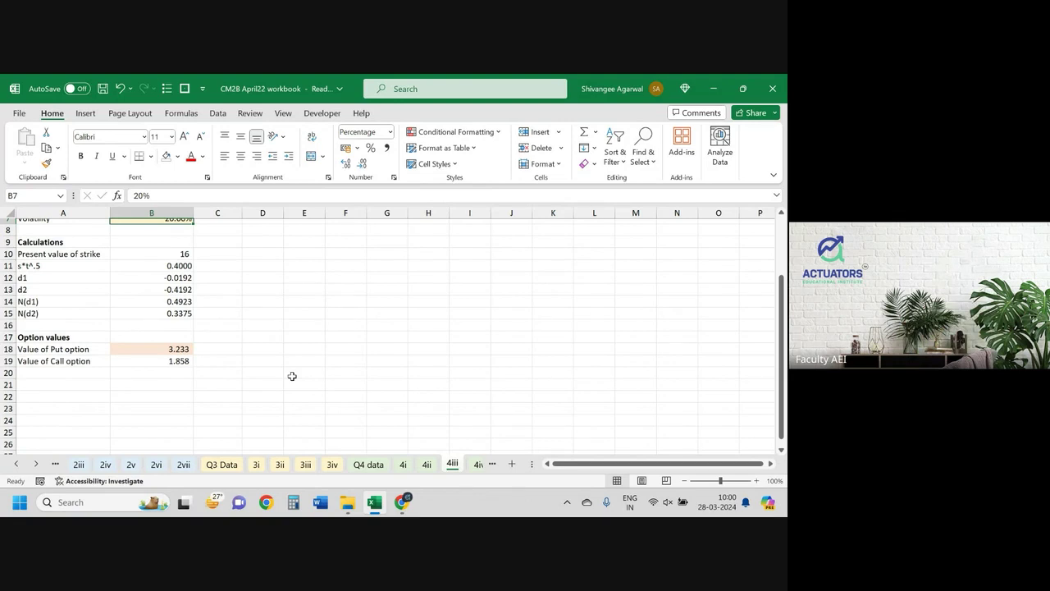
key("alt+Tab")
key("alt+Tab")
Confirm Theta in 4i's D24 as =(D19-B19)/(D6-B6), giving 0.159, then view the exam paper.
left_click(424, 465)
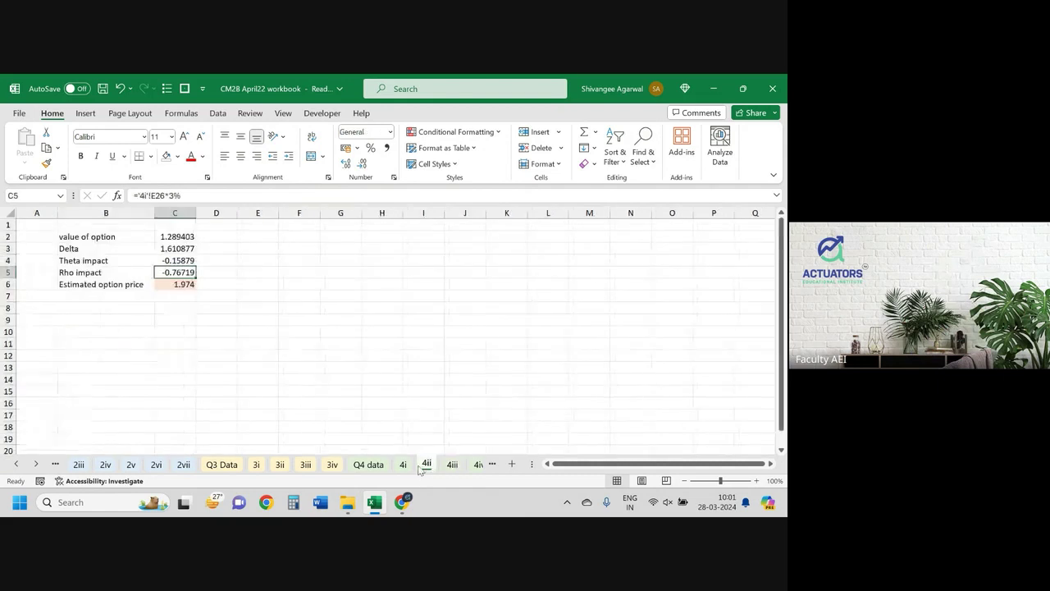
left_click(404, 465)
left_click(250, 401)
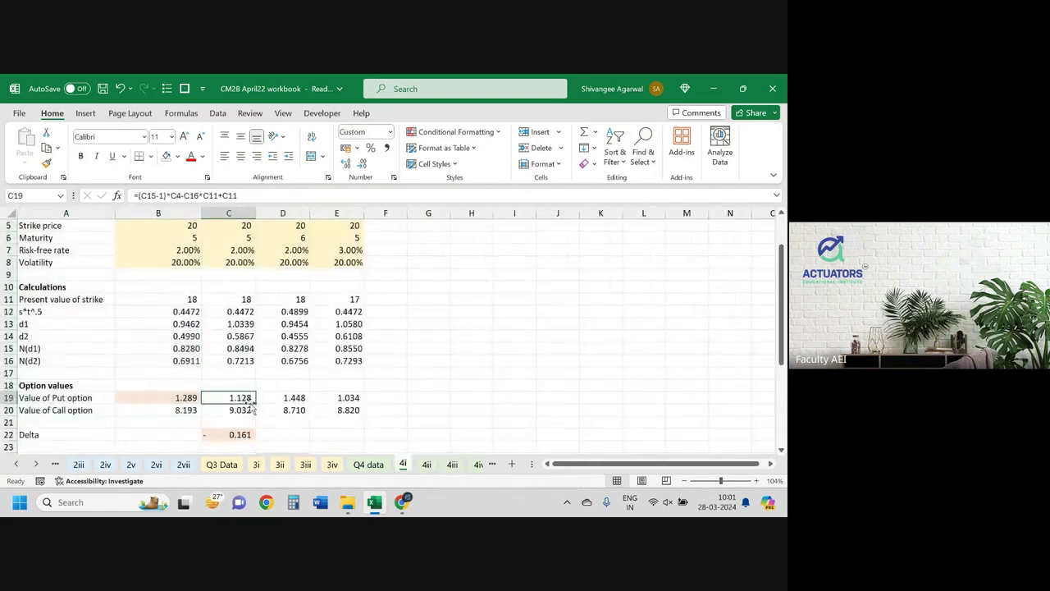
scroll(251, 402, "down", 2)
double_click(293, 382)
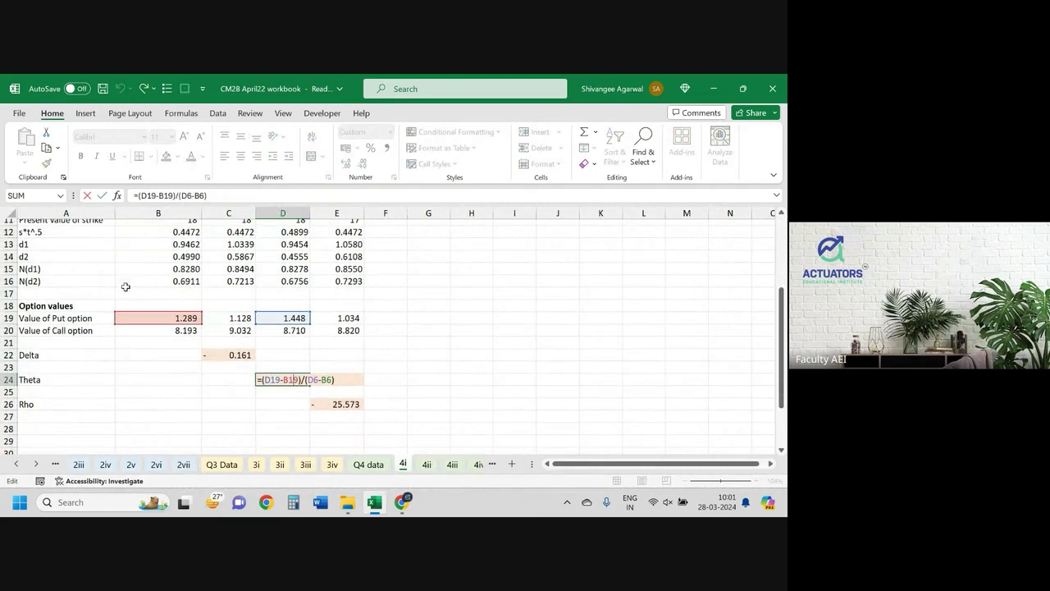
scroll(243, 297, "up", 3)
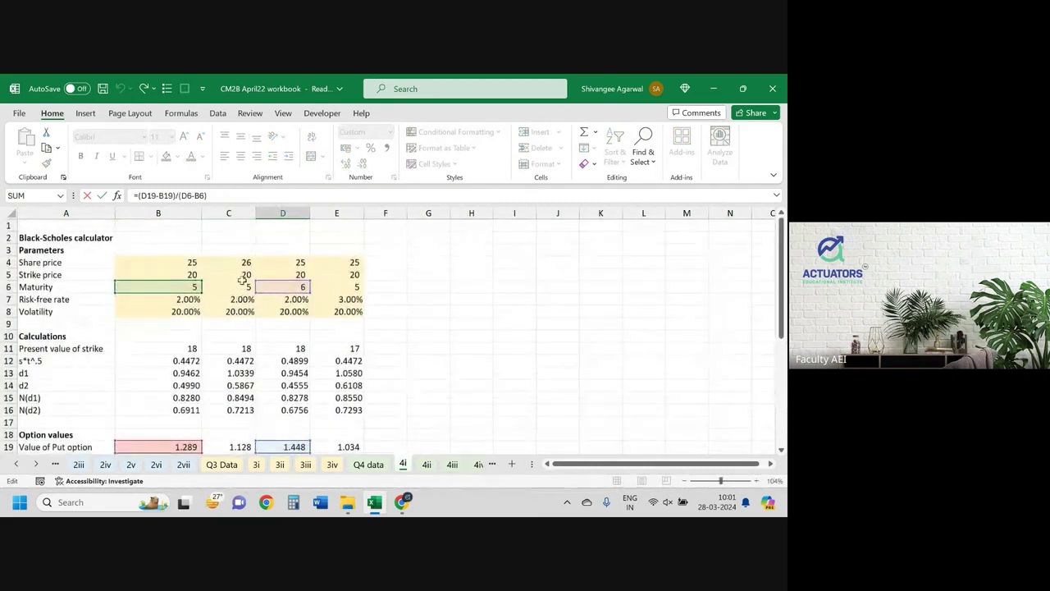
scroll(270, 302, "down", 2)
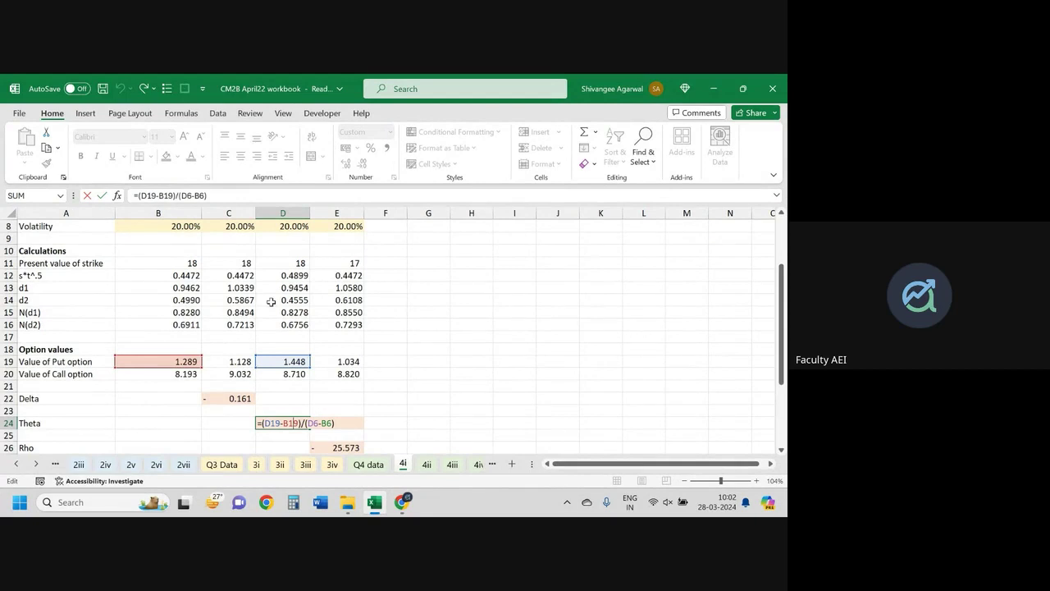
key("Return")
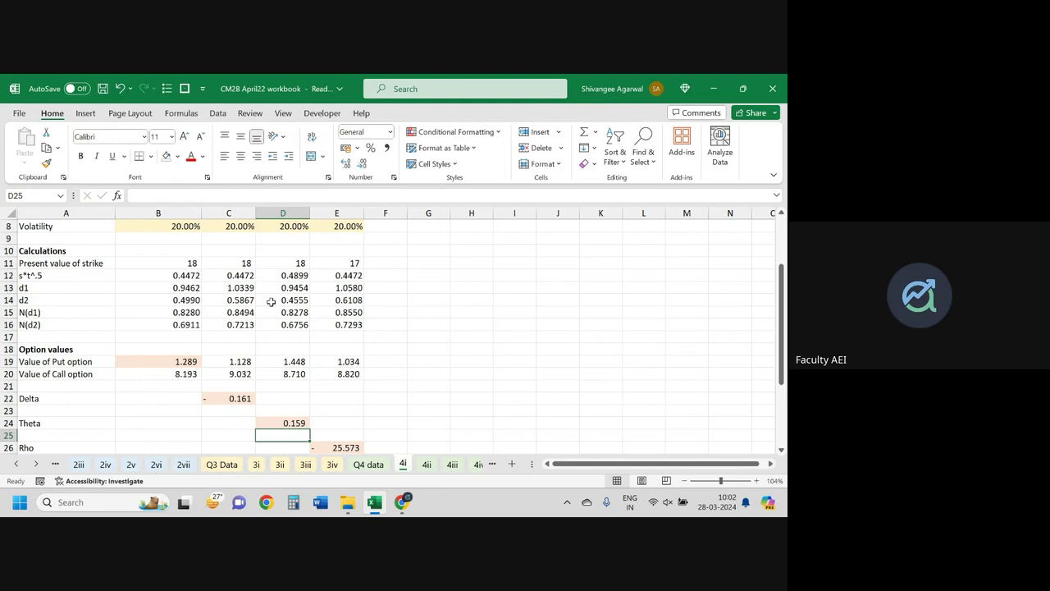
key("alt+Tab")
left_click(275, 402)
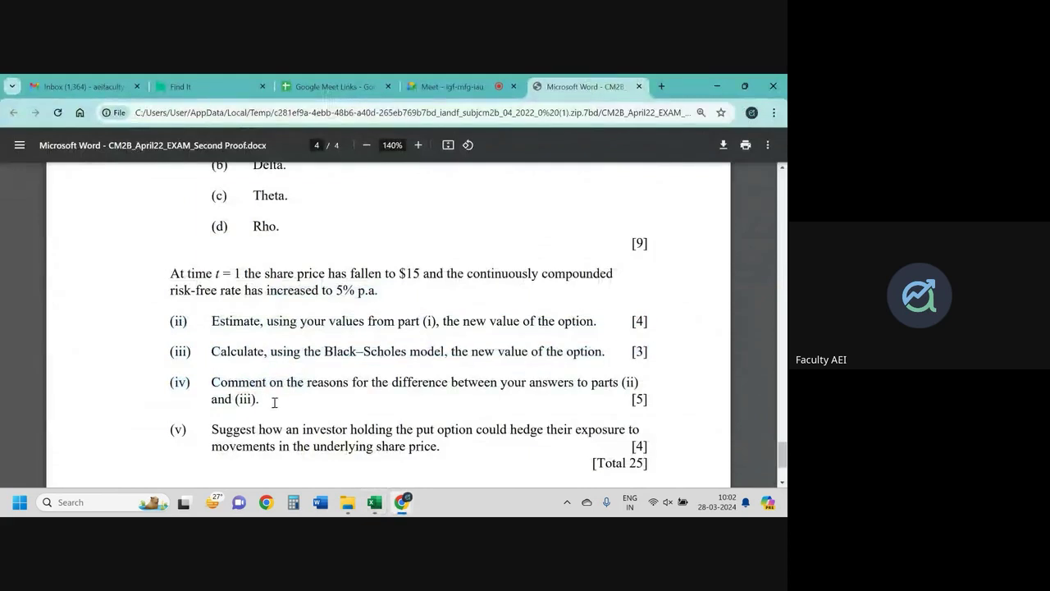
scroll(275, 403, "down", 1)
left_click_drag(227, 373, 452, 381)
key("alt+Tab")
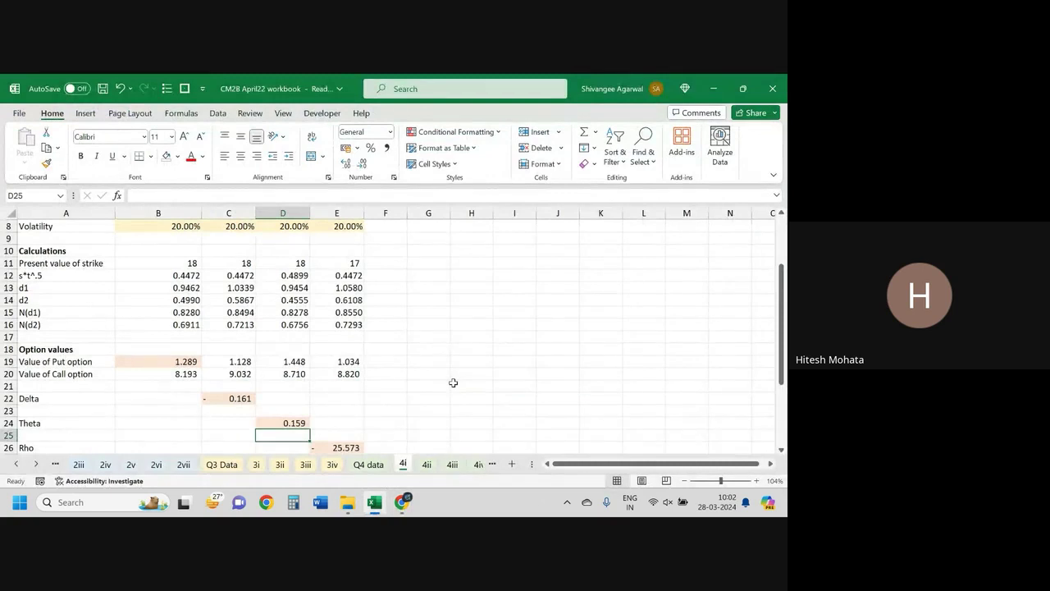
key("alt+Tab")
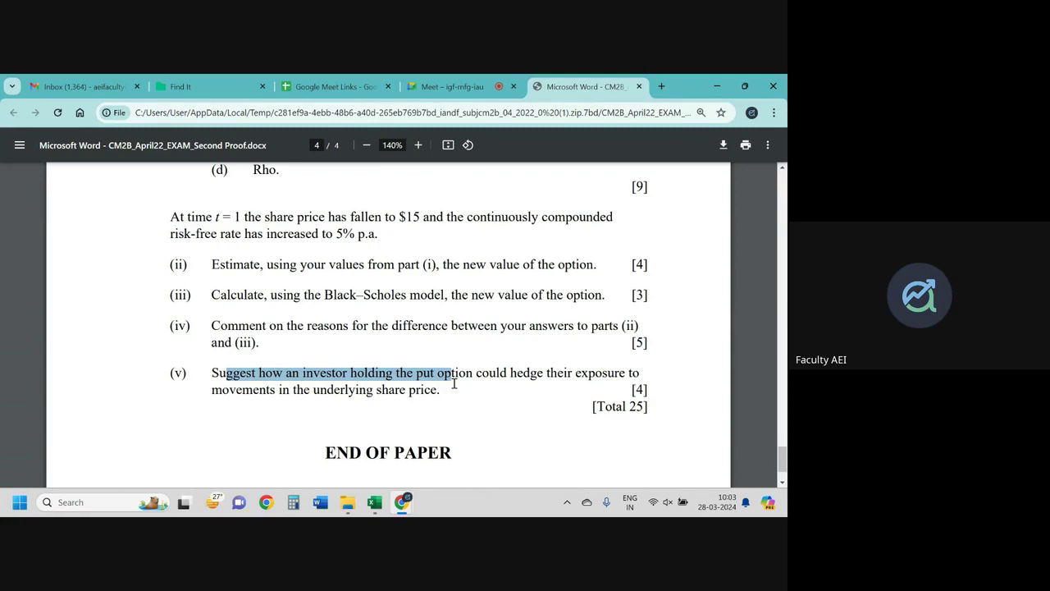
left_click(453, 383)
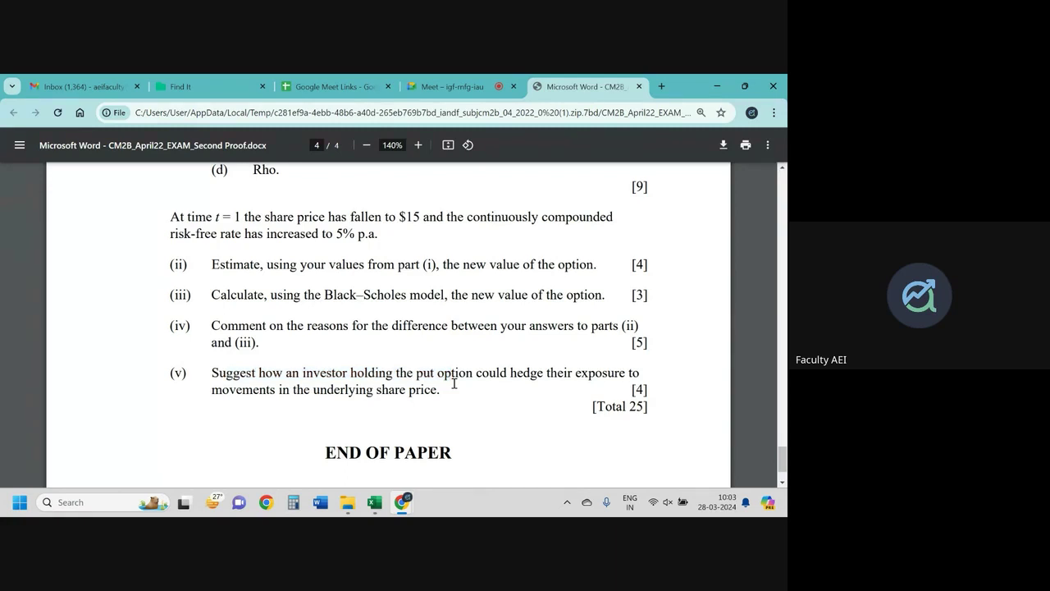
mouse_move(313, 376)
left_mouse_down()
mouse_move(471, 367)
mouse_move(644, 375)
left_mouse_up()
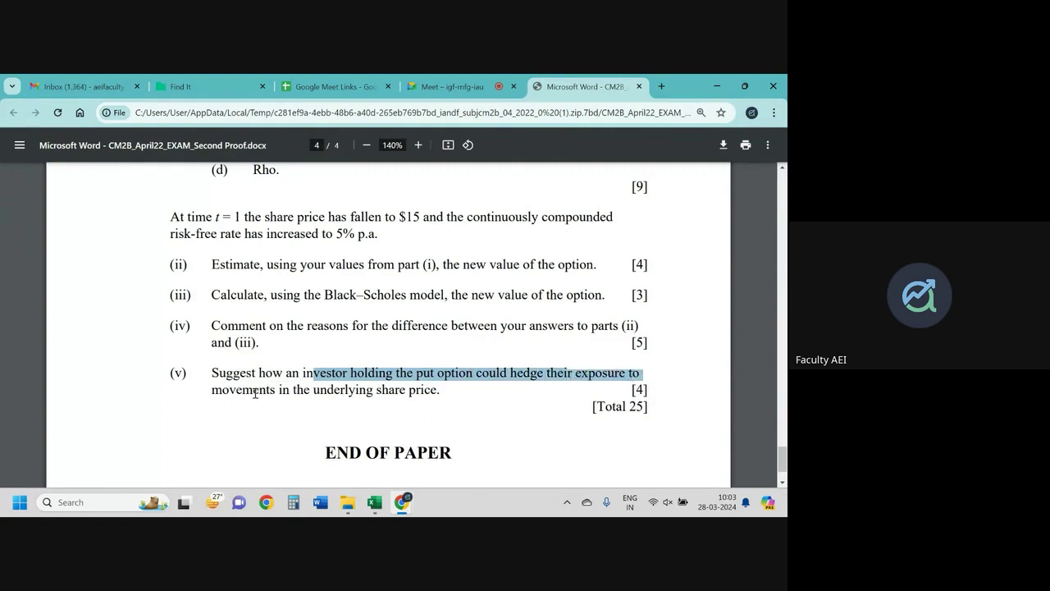
left_click_drag(243, 390, 454, 393)
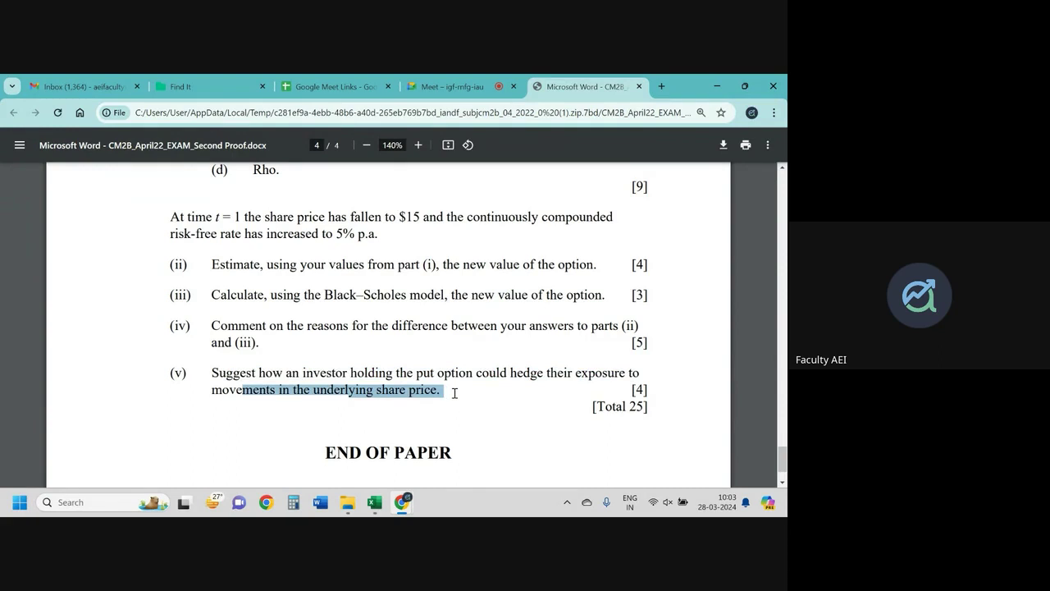
key("alt+Tab")
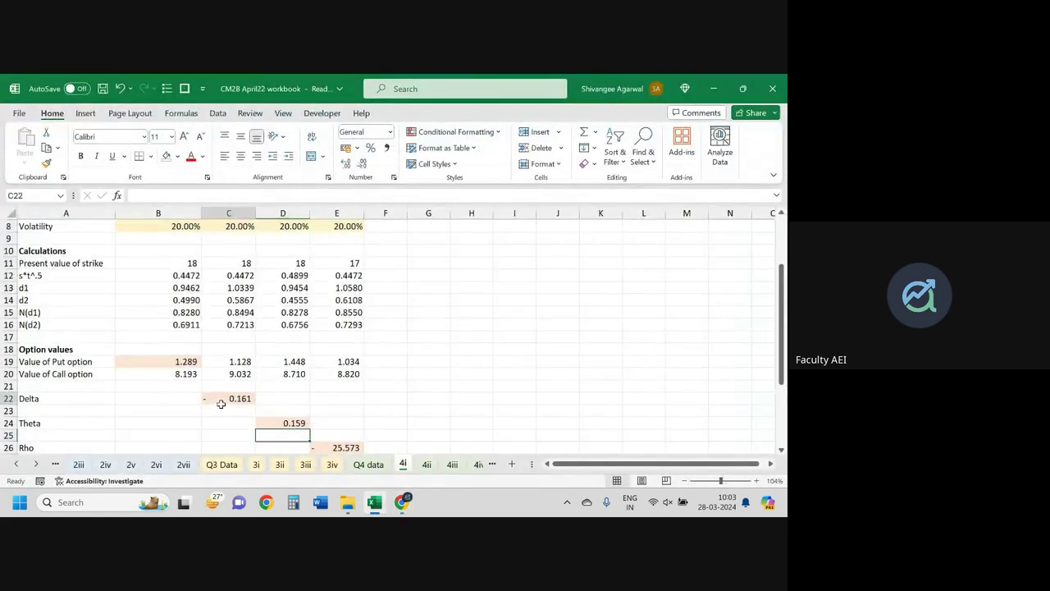
left_click(221, 404)
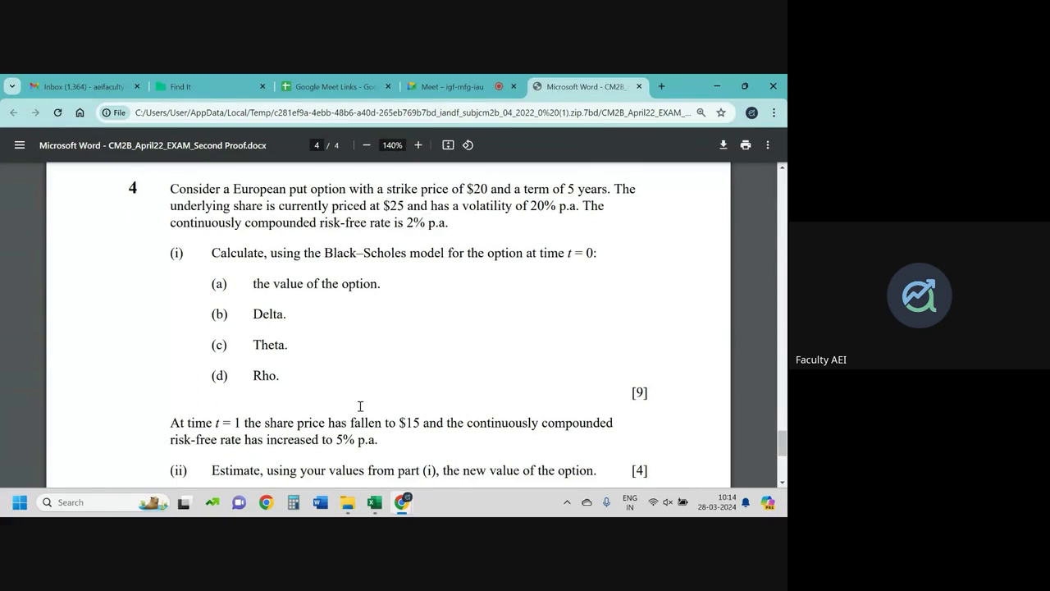
scroll(360, 407, "down", 1)
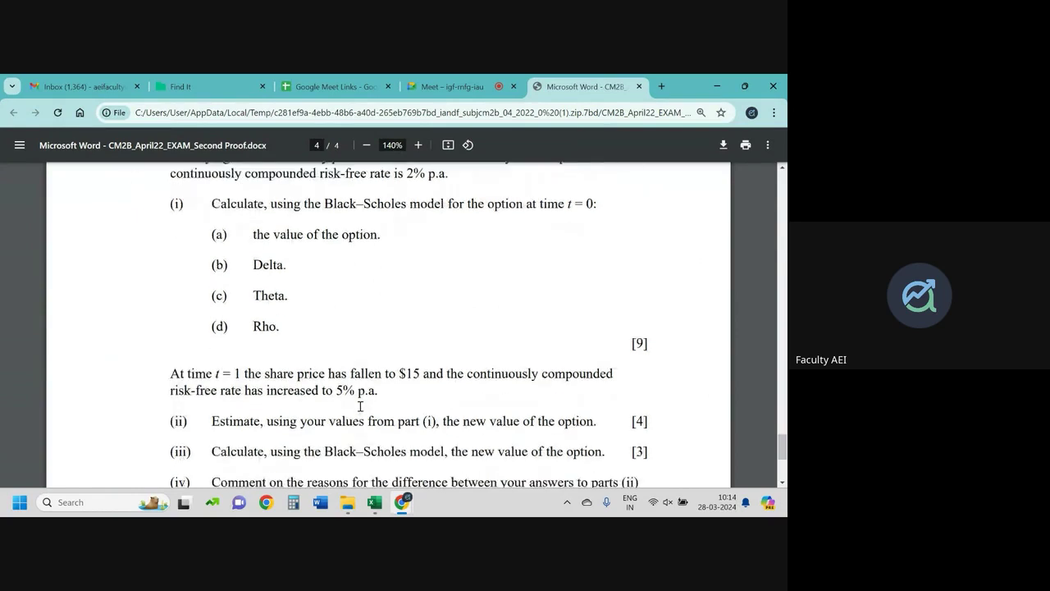
scroll(360, 406, "down", 1)
scroll(360, 406, "down", 1)
scroll(360, 407, "down", 1)
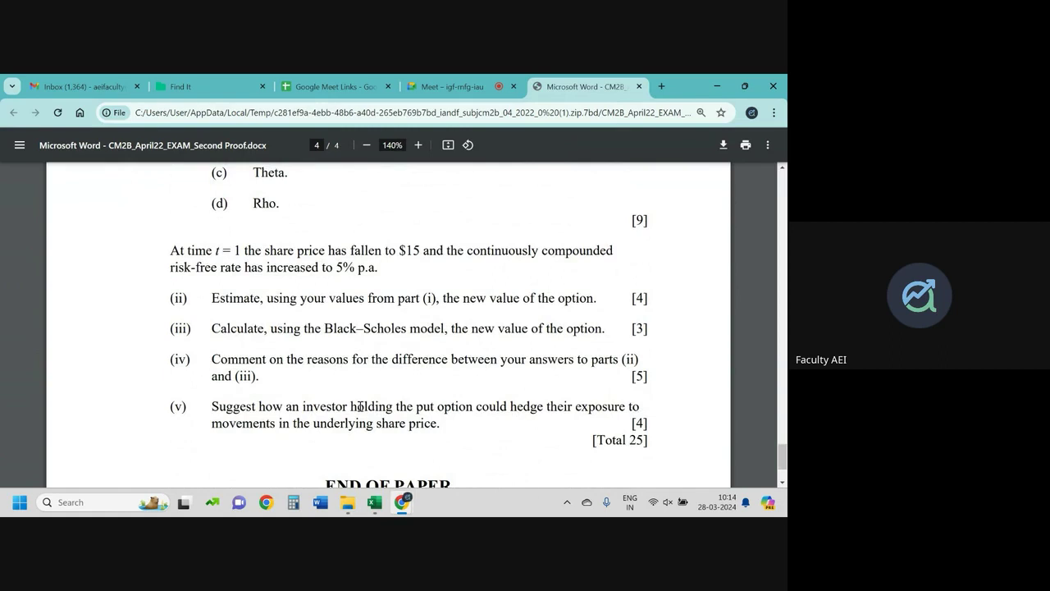
scroll(361, 406, "up", 1)
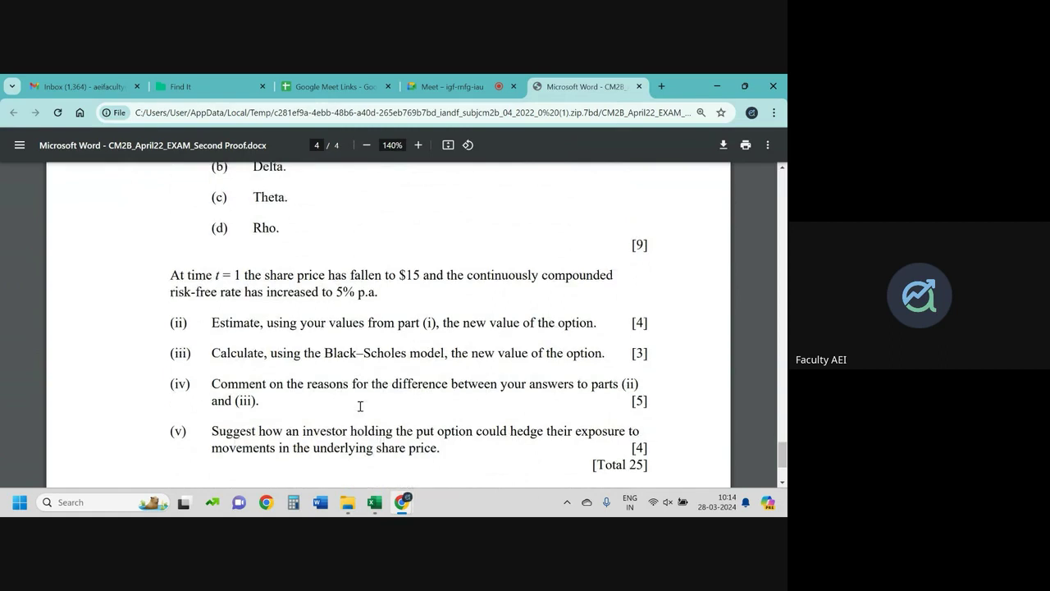
scroll(360, 406, "up", 3)
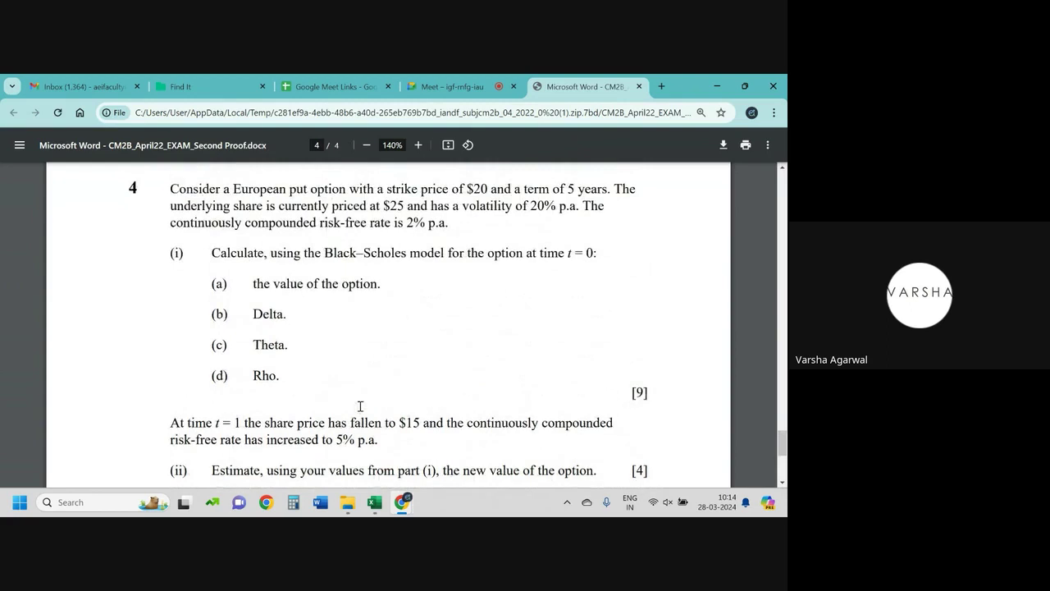
scroll(360, 406, "down", 2)
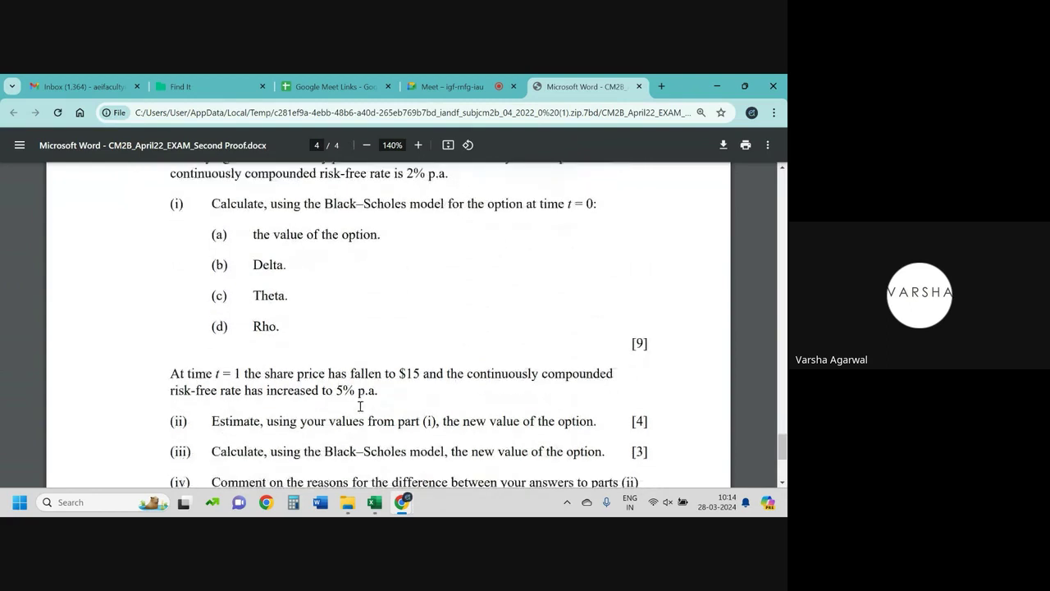
scroll(360, 406, "up", 3)
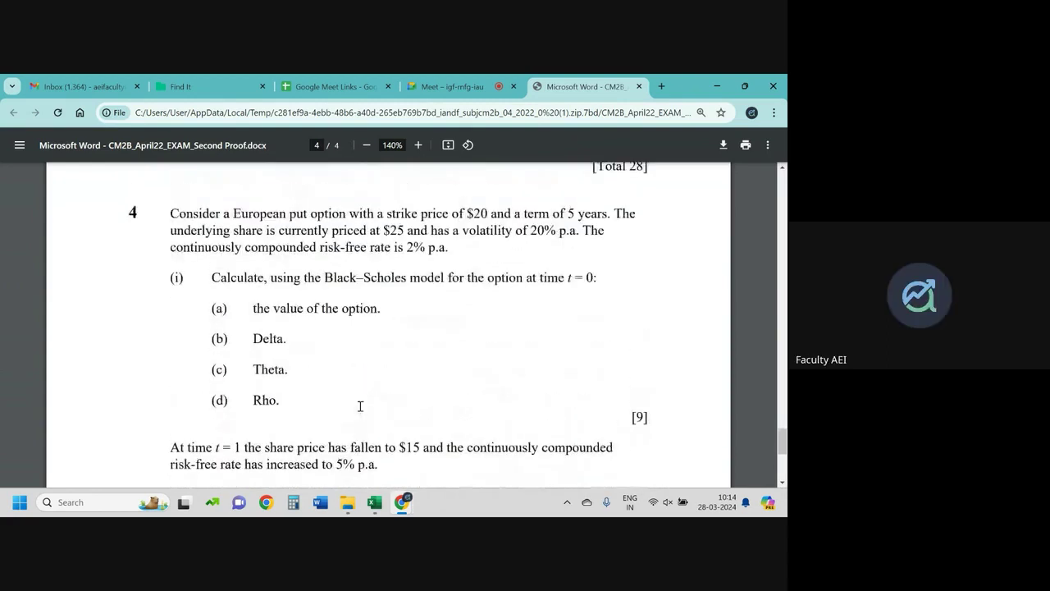
scroll(360, 406, "down", 2)
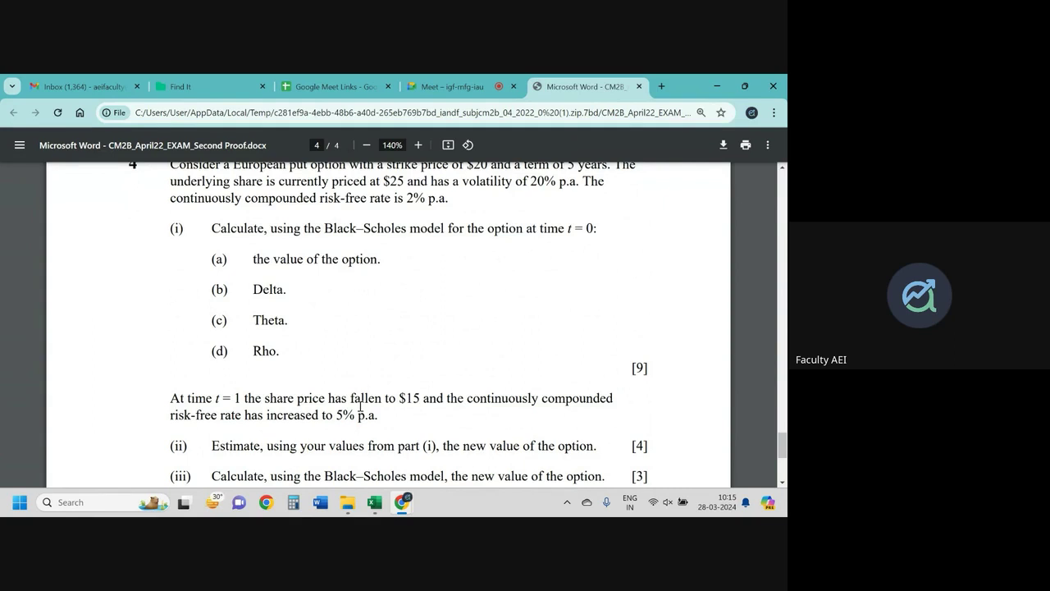
scroll(360, 406, "down", 1)
scroll(361, 406, "down", 1)
scroll(360, 406, "down", 1)
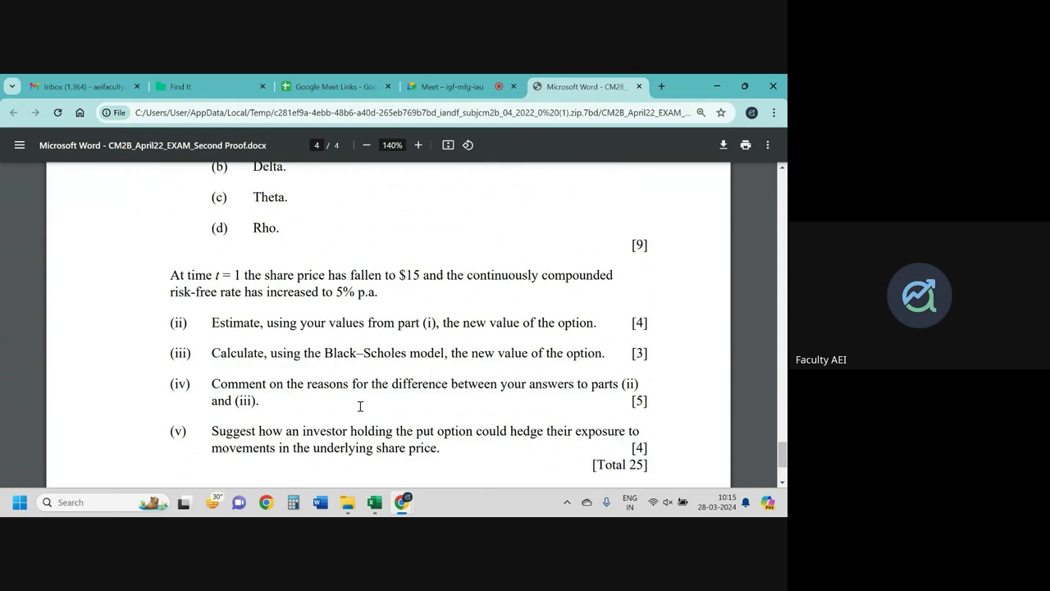
scroll(361, 406, "up", 2)
scroll(360, 406, "up", 2)
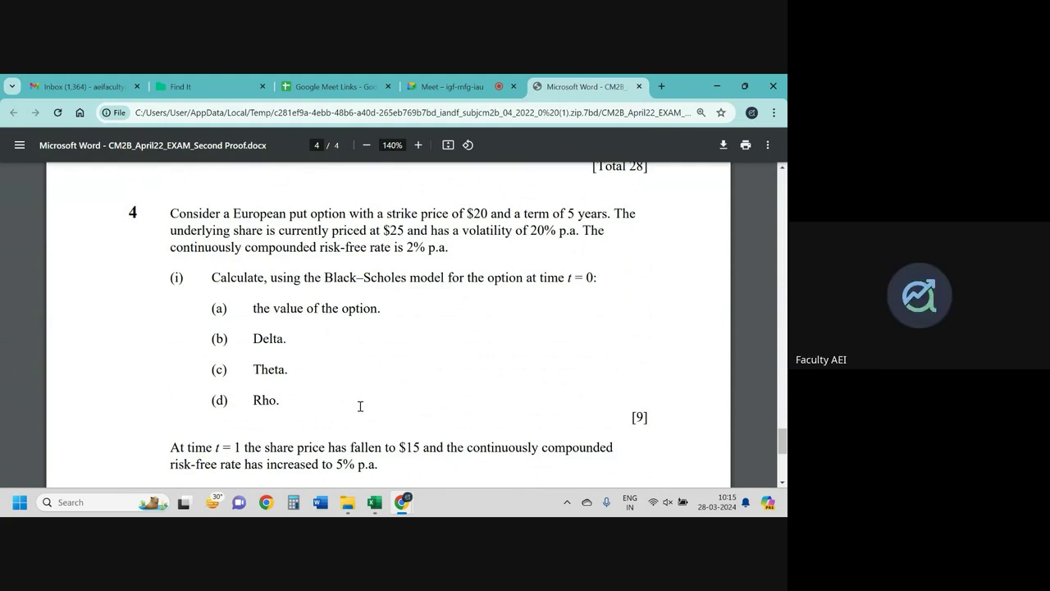
scroll(361, 406, "down", 1)
scroll(360, 406, "down", 1)
scroll(360, 406, "down", 1)
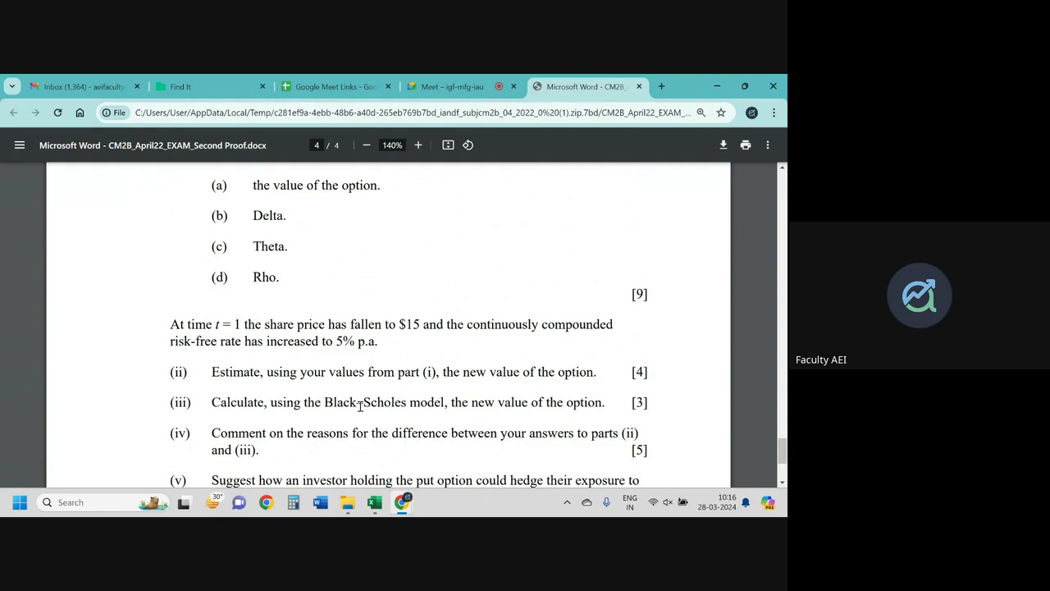
scroll(359, 405, "down", 2)
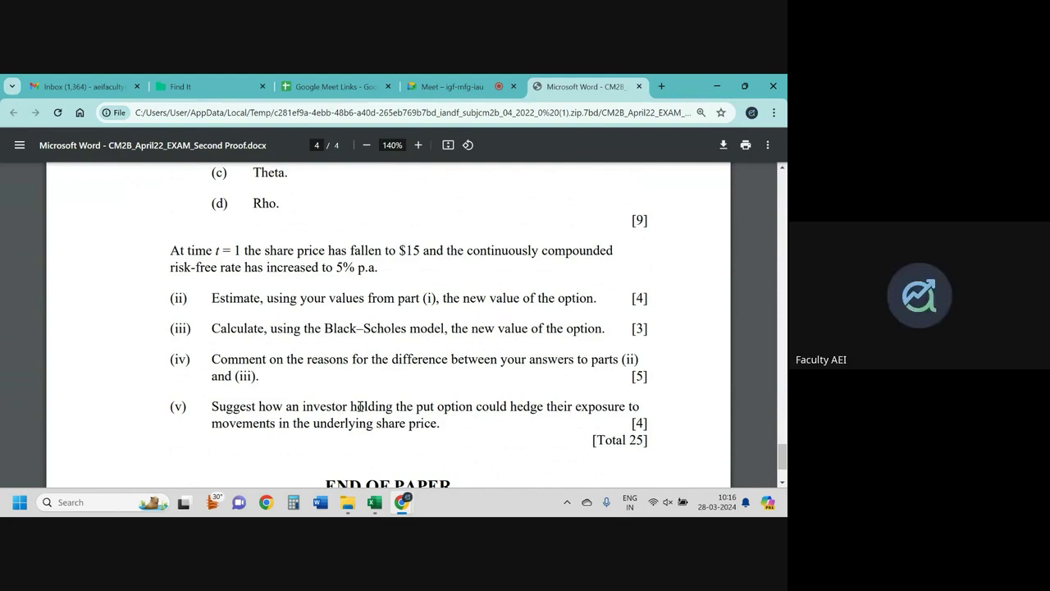
scroll(359, 406, "up", 2)
scroll(359, 406, "up", 2)
scroll(359, 406, "up", 1)
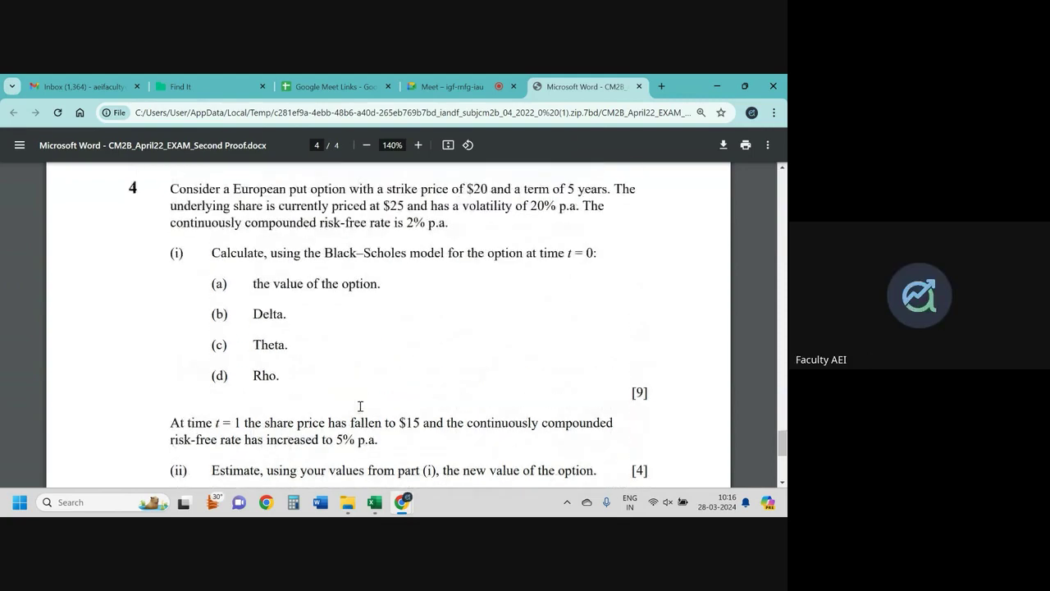
scroll(359, 406, "down", 2)
scroll(359, 406, "down", 2)
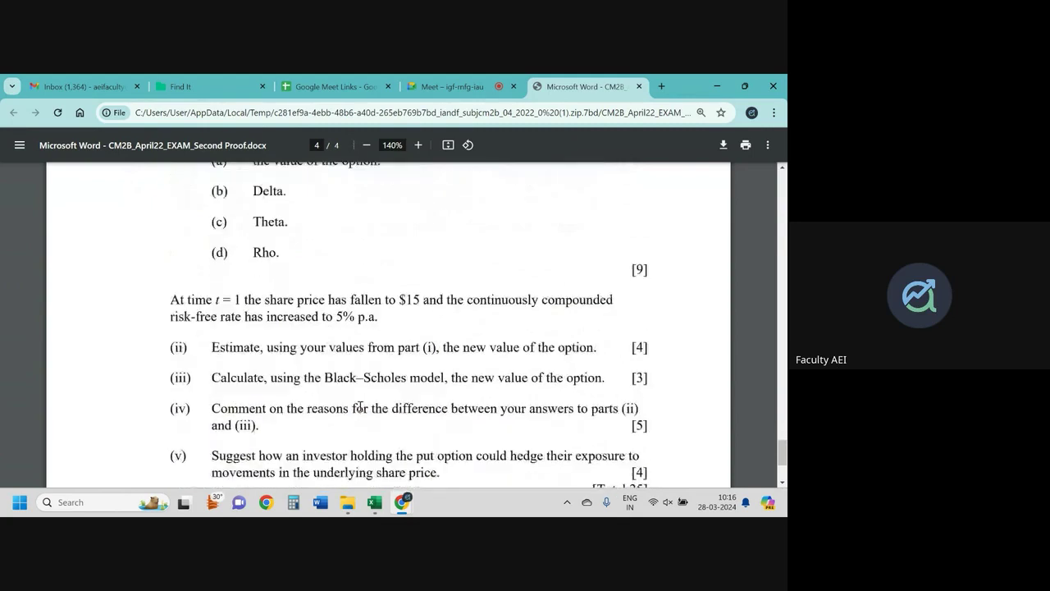
scroll(359, 406, "down", 2)
scroll(359, 406, "up", 1)
scroll(359, 406, "up", 1)
scroll(359, 407, "up", 1)
scroll(360, 407, "up", 1)
scroll(359, 406, "up", 2)
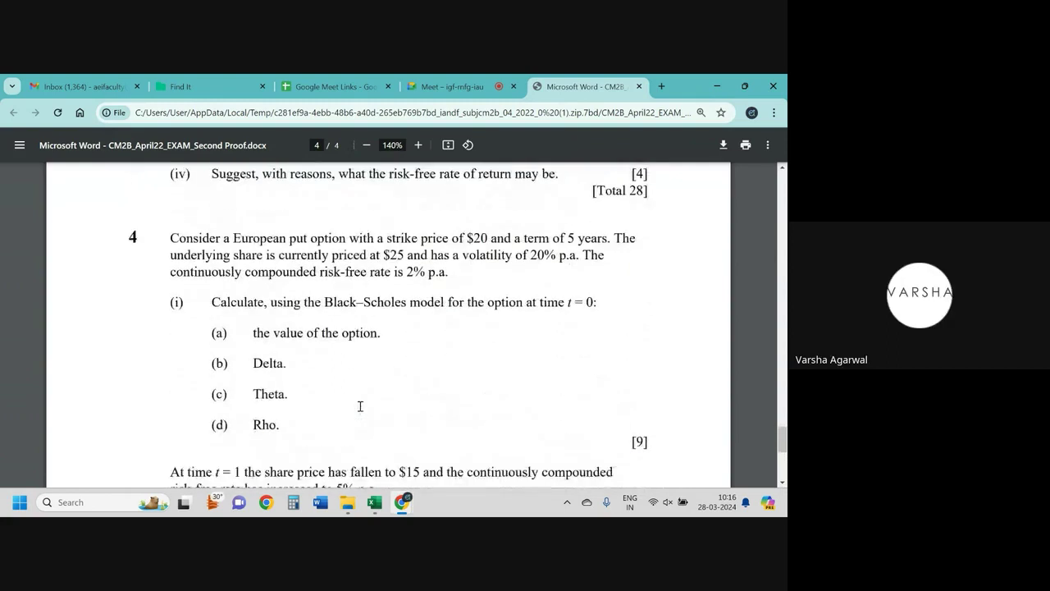
scroll(360, 406, "down", 2)
scroll(359, 406, "up", 1)
scroll(360, 406, "up", 1)
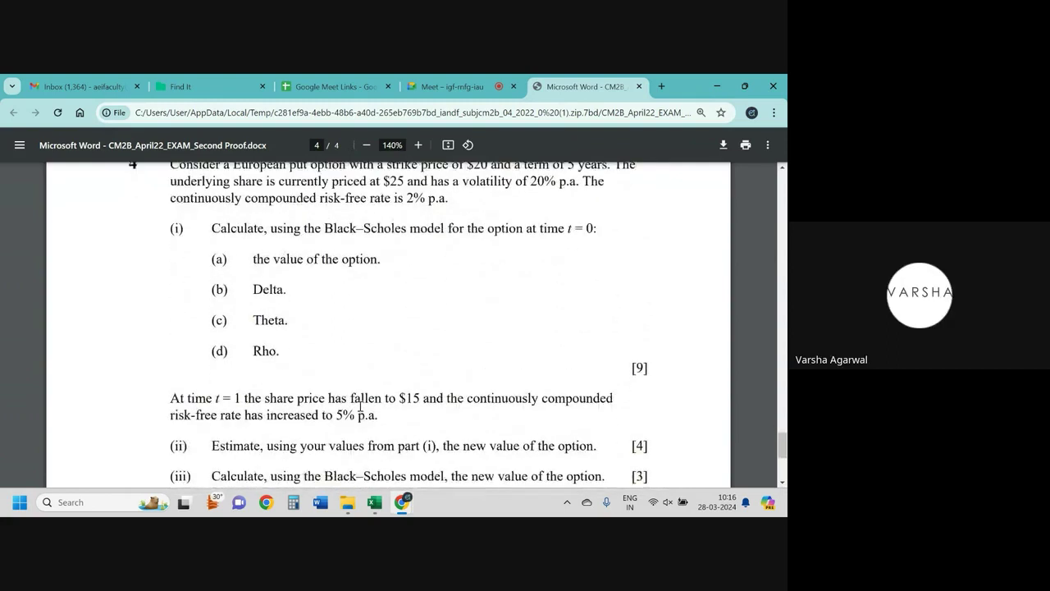
scroll(360, 406, "down", 2)
scroll(359, 406, "down", 1)
scroll(359, 406, "down", 1)
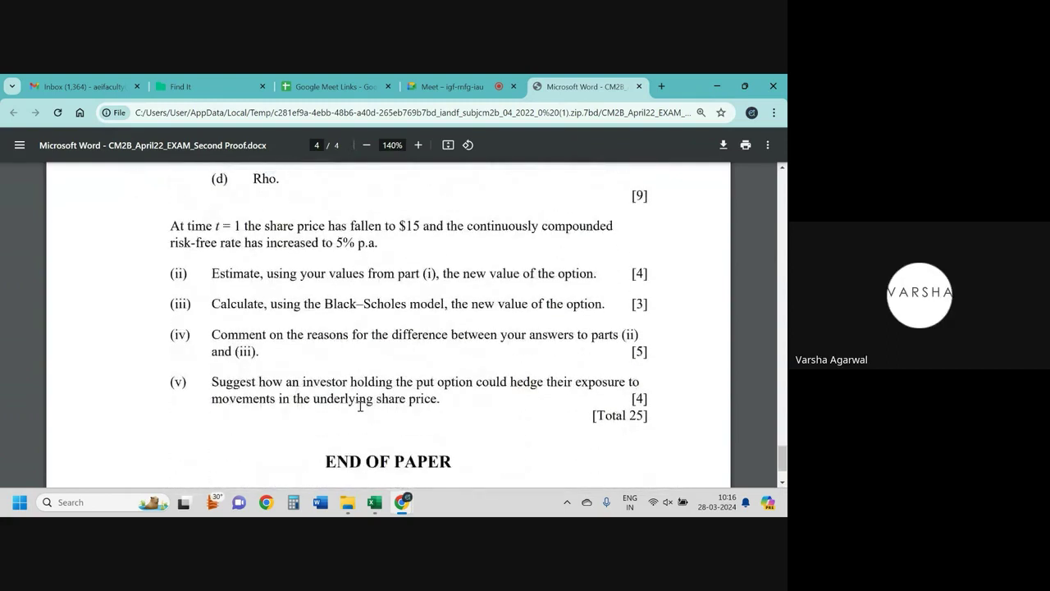